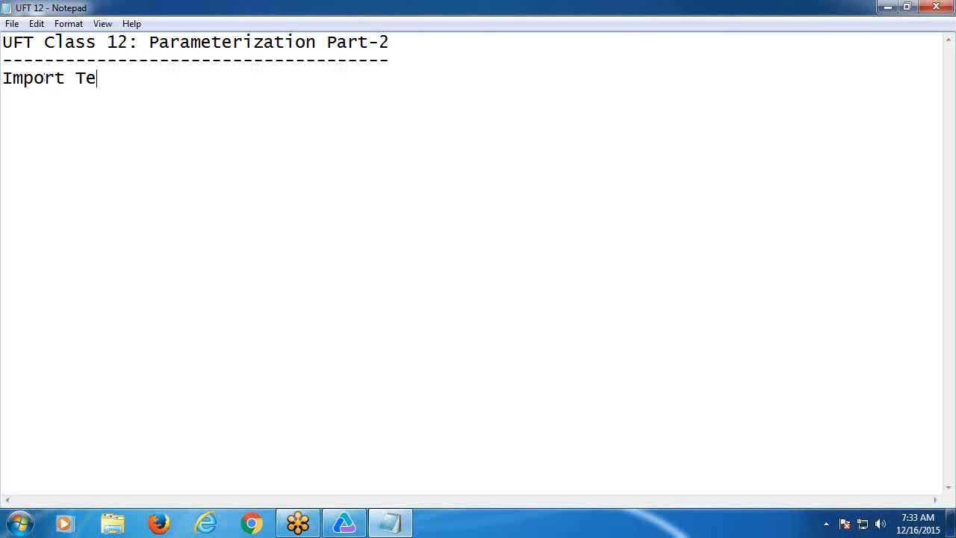
- Finish the line as 'Test data from files (Excel/Text) and connect to the Test', capitalizing Excel, then minimize Notepad
{"action": "type", "text": "data fr"}
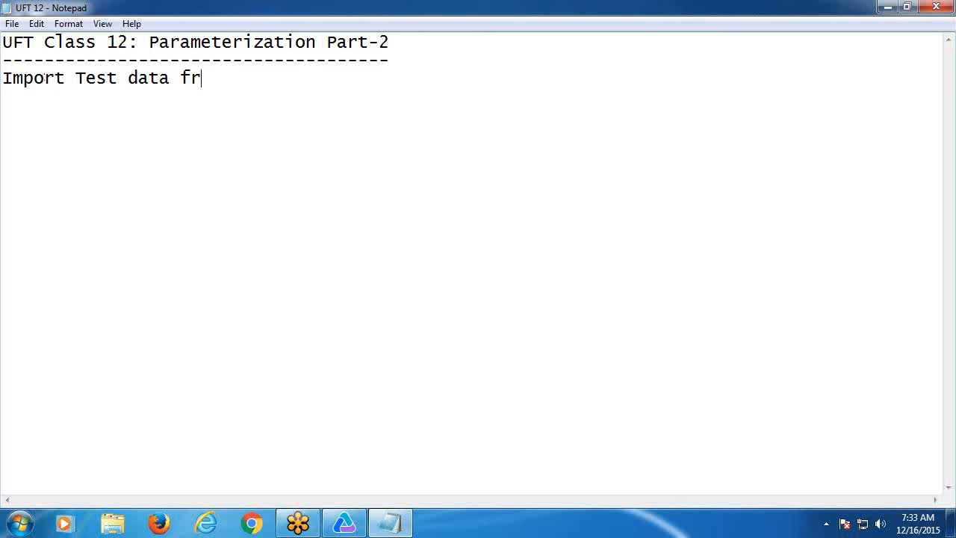
{"action": "type", "text": "om files ("}
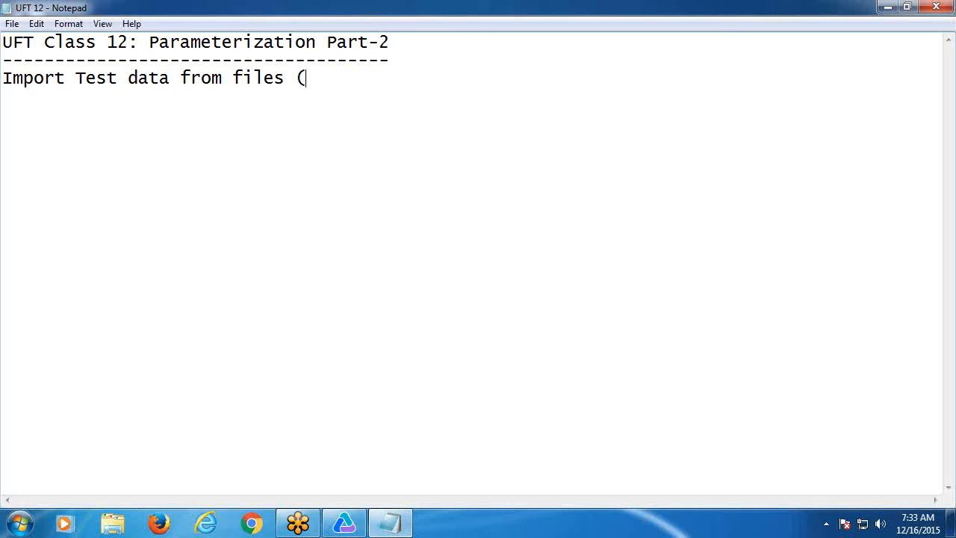
{"action": "type", "text": "excel/Text"}
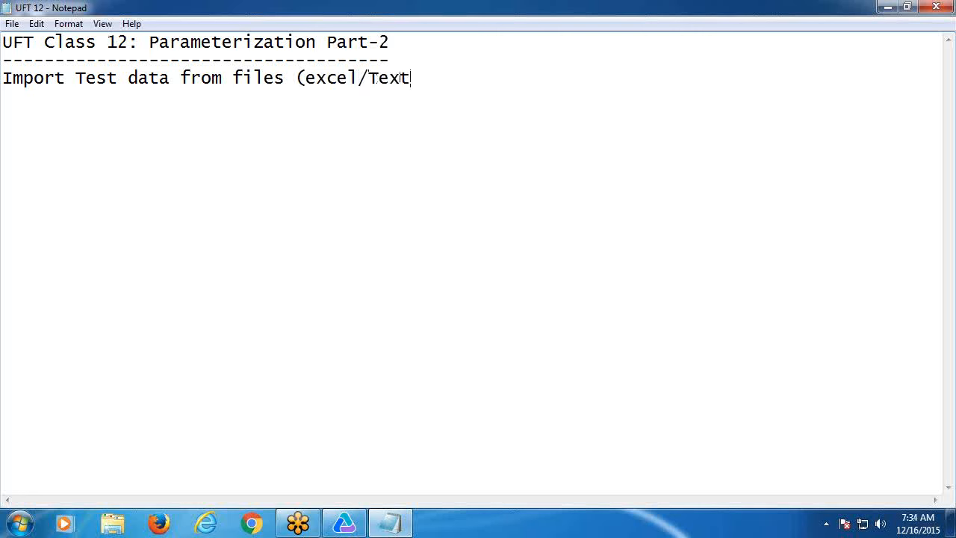
{"action": "type", "text": ")"}
{"action": "left_click_drag", "start_coordinate": [305, 78], "coordinate": [317, 78]}
{"action": "left_click", "coordinate": [317, 77]}
{"action": "key", "text": "BackSpace"}
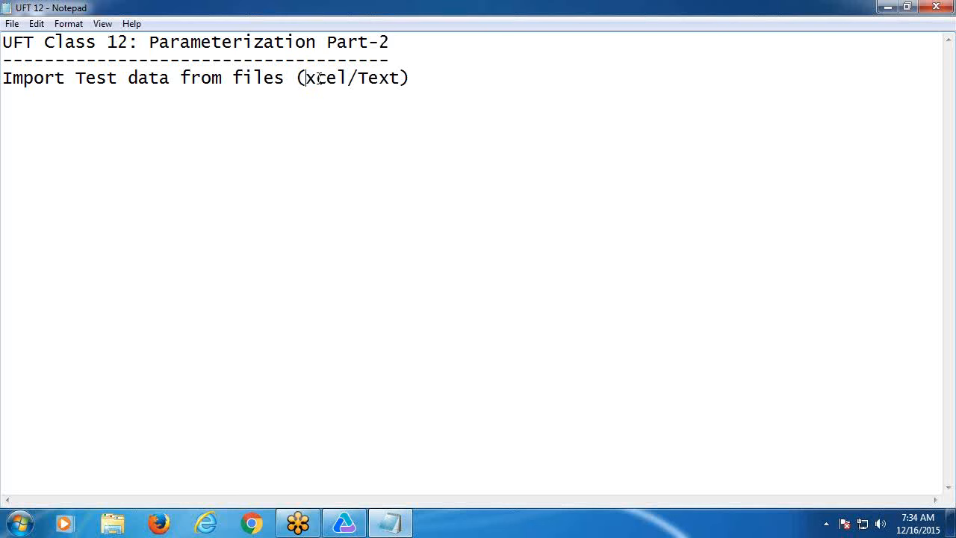
{"action": "type", "text": "Excel/Text) "}
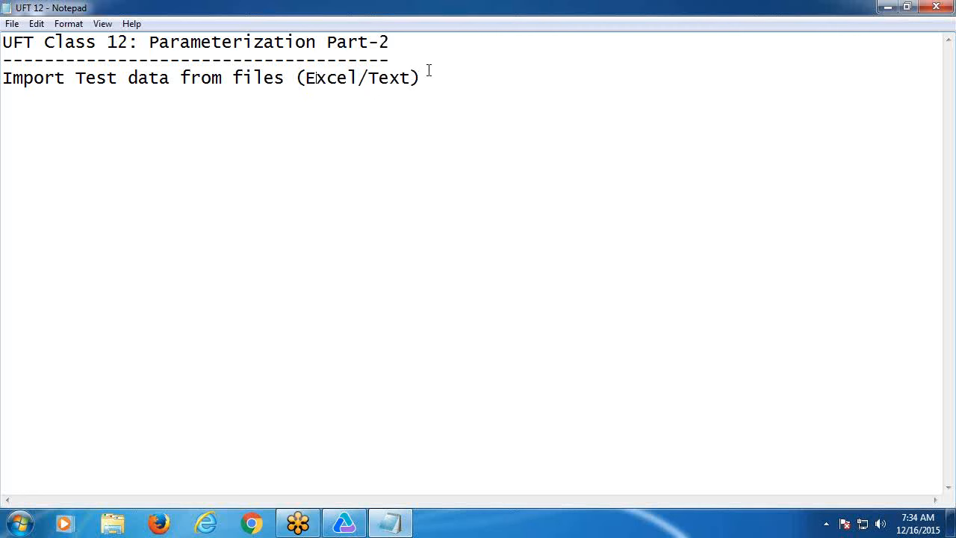
{"action": "type", "text": "and connect t"}
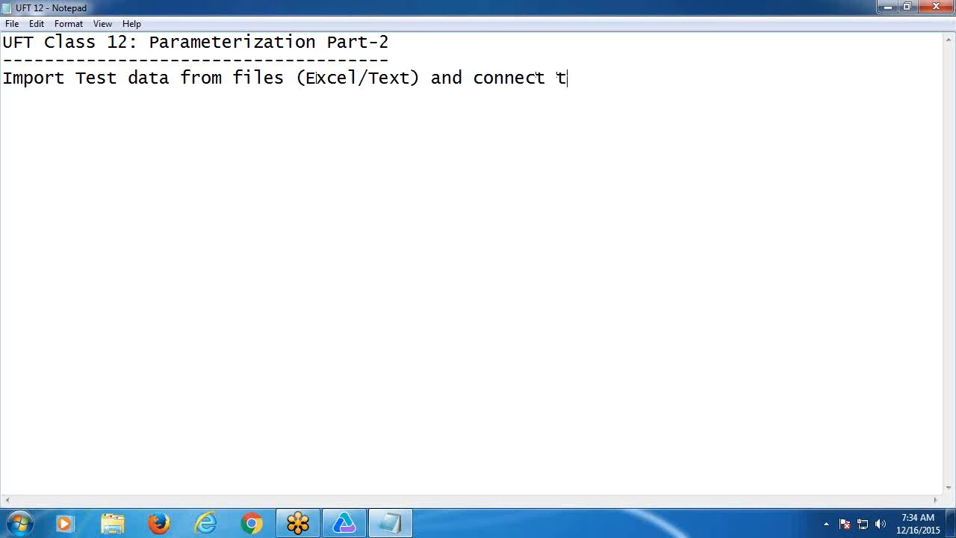
{"action": "type", "text": "o the Test."}
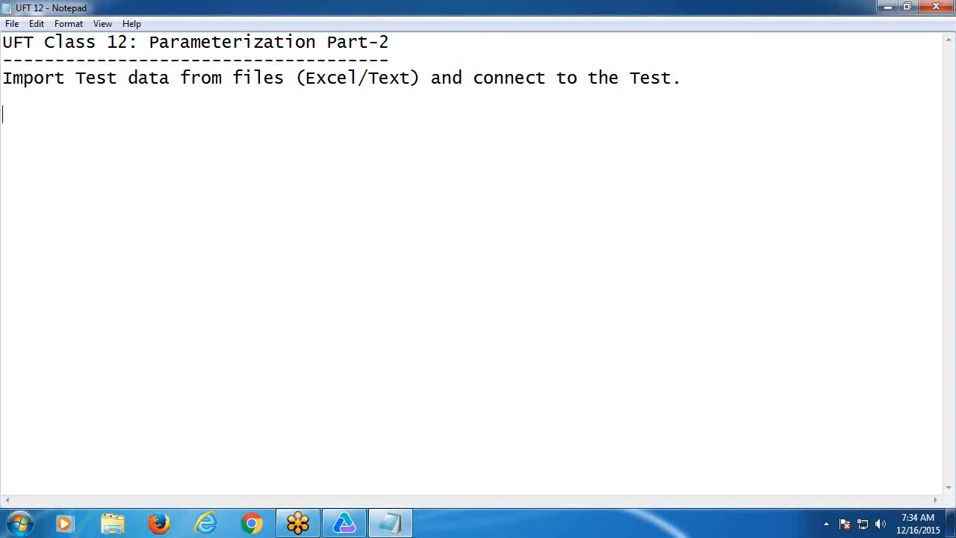
{"action": "left_click", "coordinate": [887, 7]}
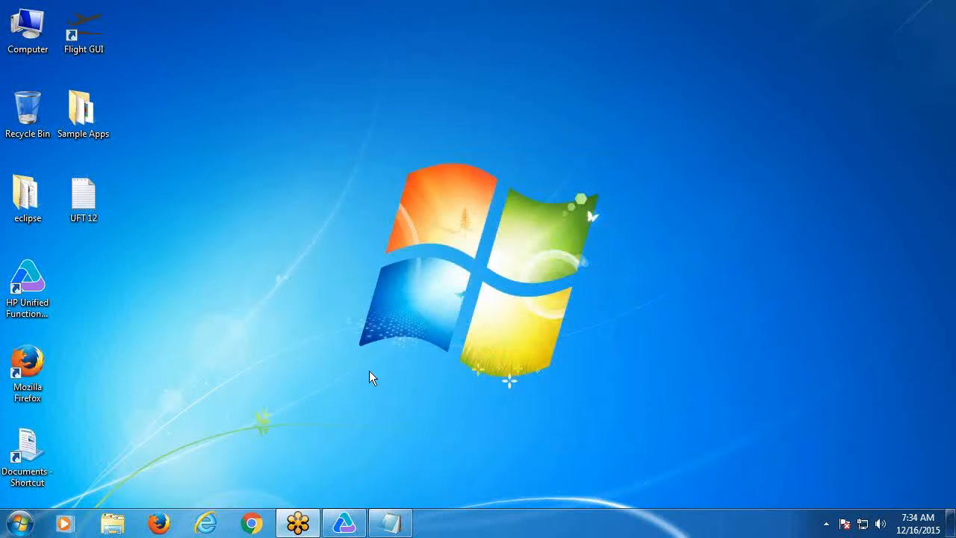
- Minimize UFT, create a desktop text document named 'data', and open it in Notepad
{"action": "left_click", "coordinate": [330, 530]}
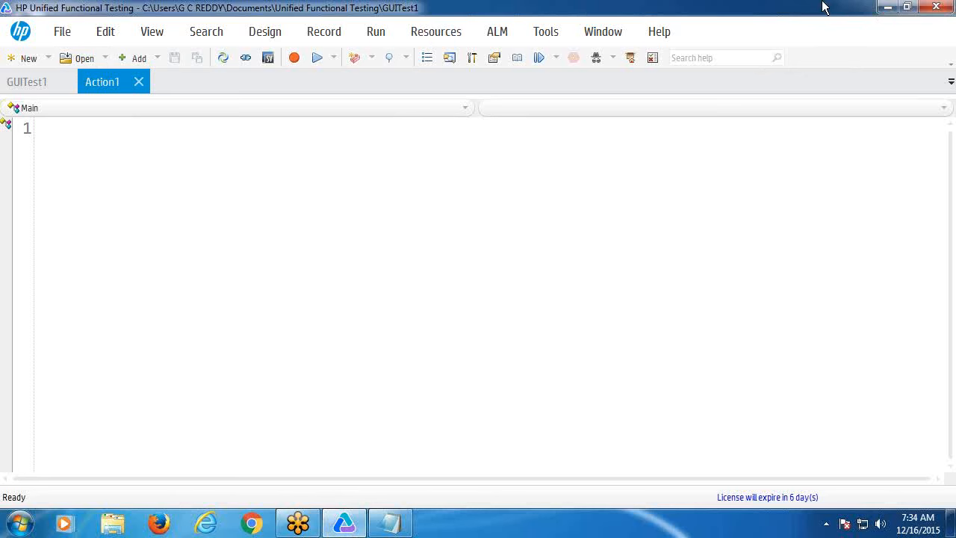
{"action": "left_click", "coordinate": [888, 7]}
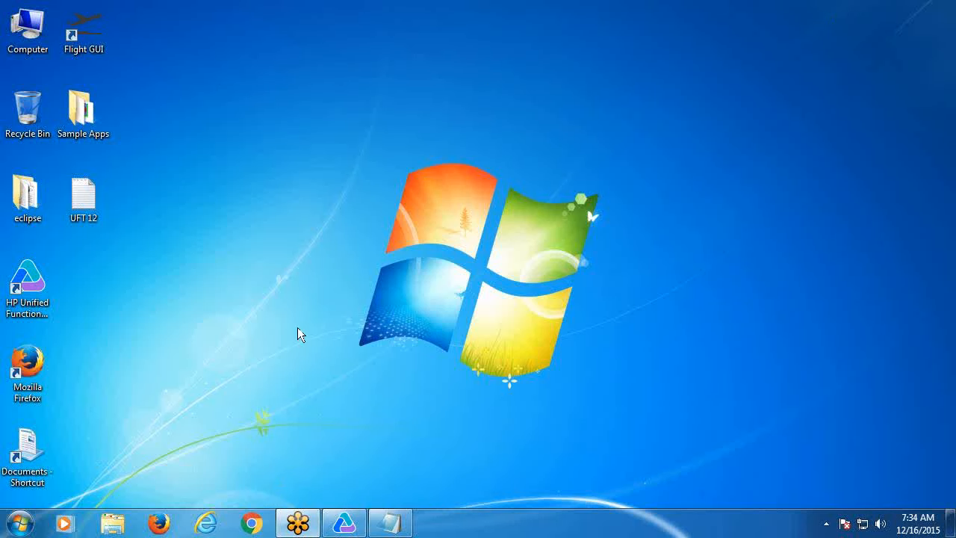
{"action": "right_click", "coordinate": [129, 260]}
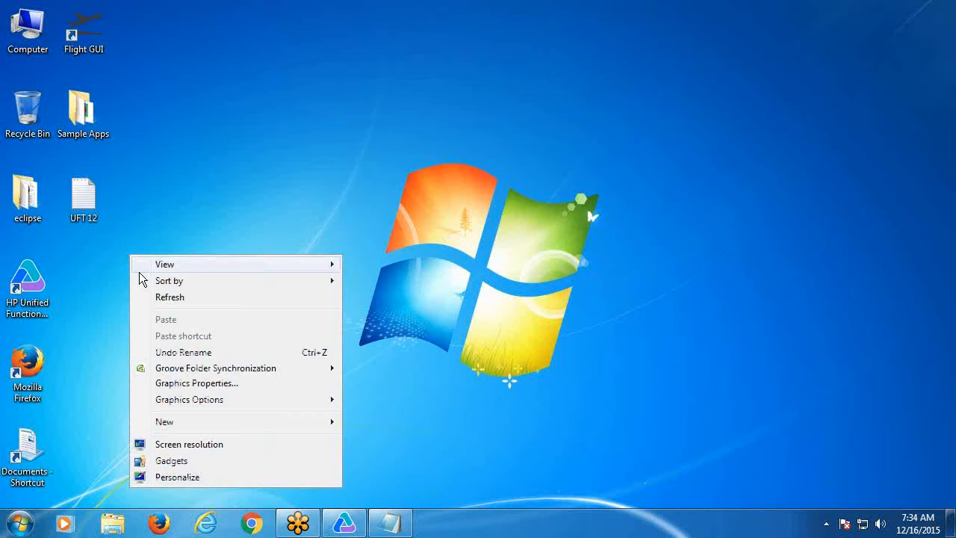
{"action": "mouse_move", "coordinate": [195, 426]}
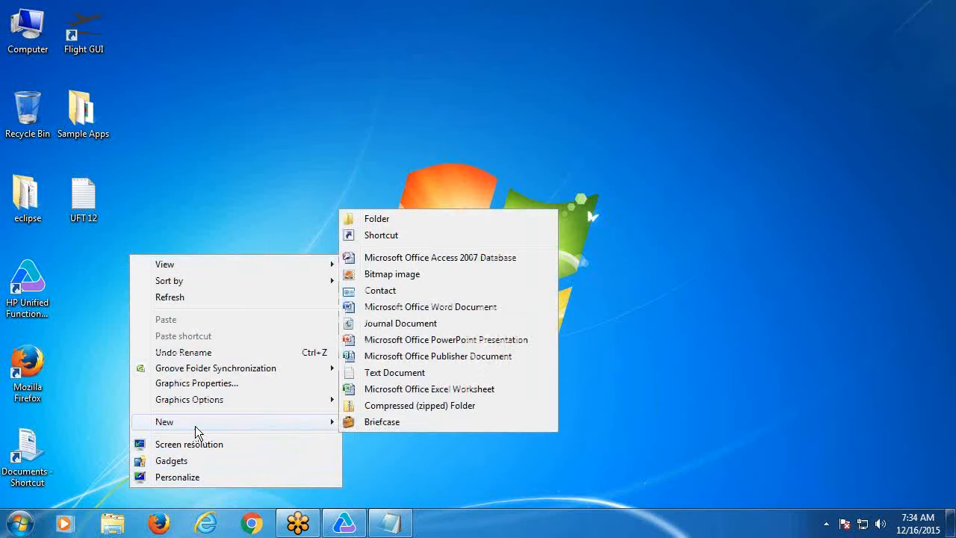
{"action": "left_click", "coordinate": [388, 373]}
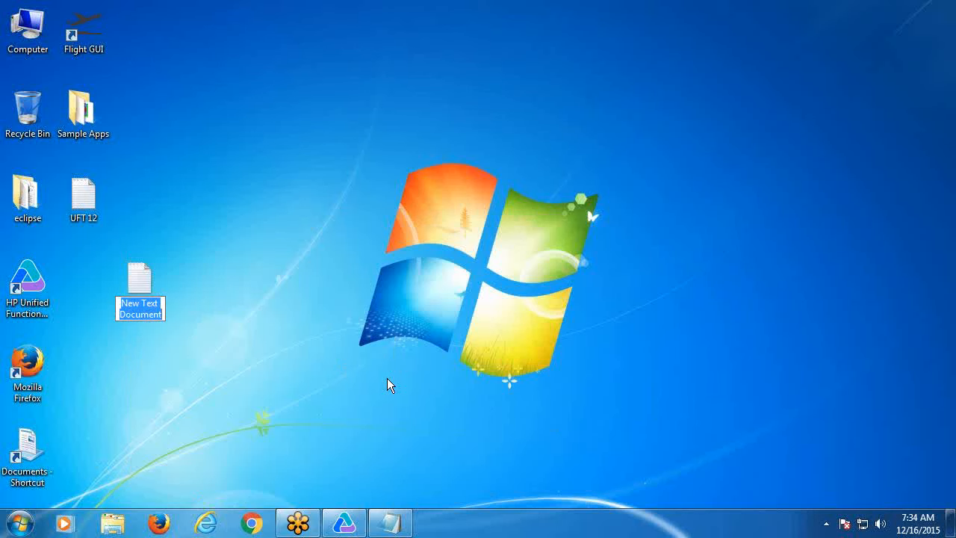
{"action": "type", "text": "data"}
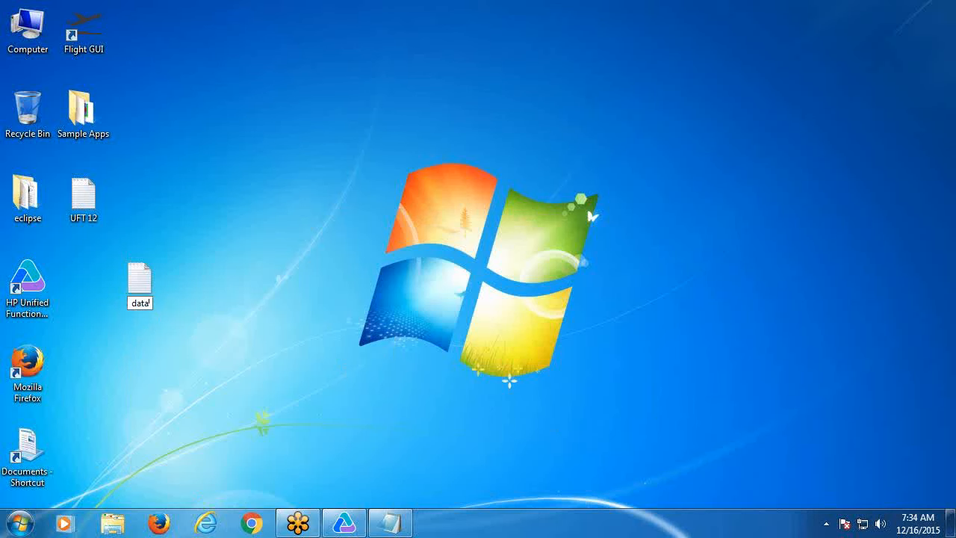
{"action": "left_click", "coordinate": [143, 286]}
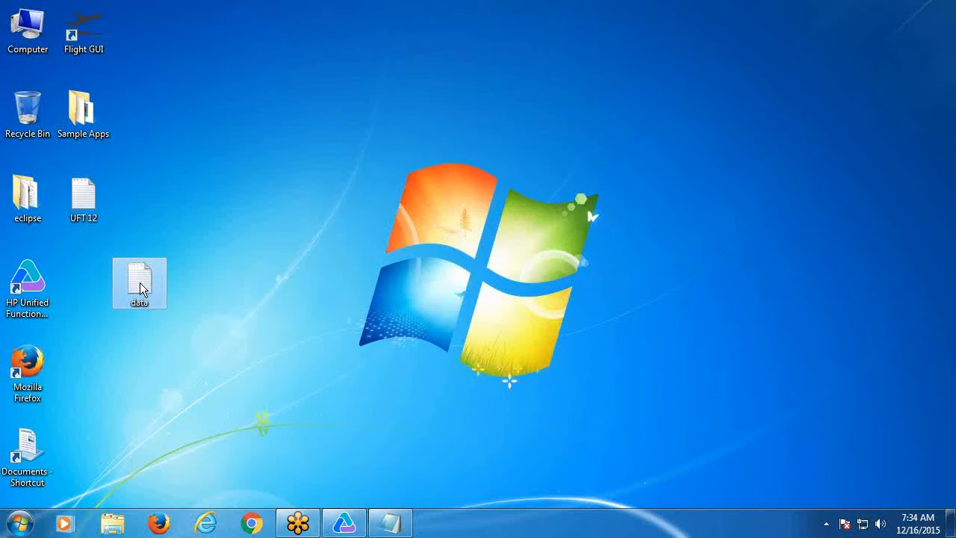
{"action": "double_click", "coordinate": [139, 283]}
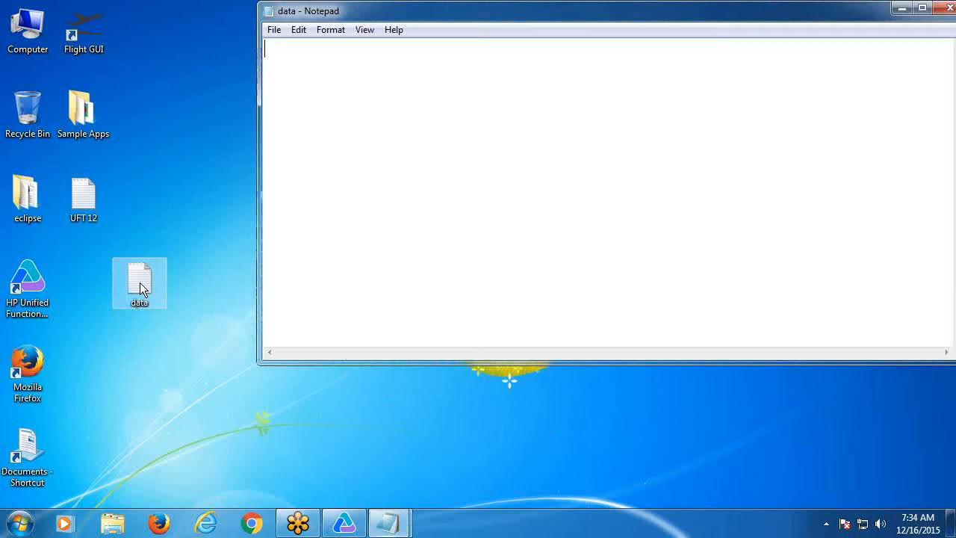
- Type tab-separated Agent and Password headings plus rows for agents john1–john4 with their passwords
{"action": "left_click", "coordinate": [923, 8]}
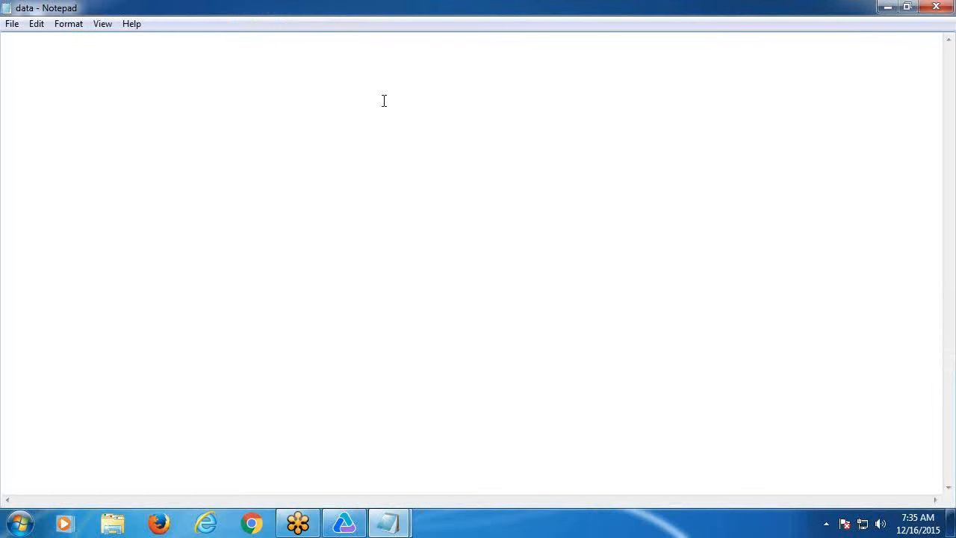
{"action": "type", "text": "Agent\tPa"}
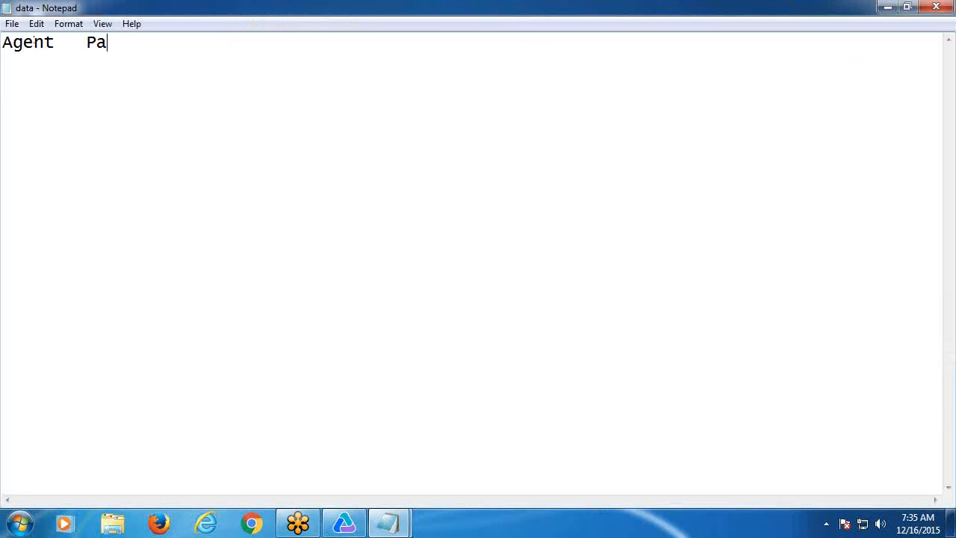
{"action": "type", "text": "ssword "}
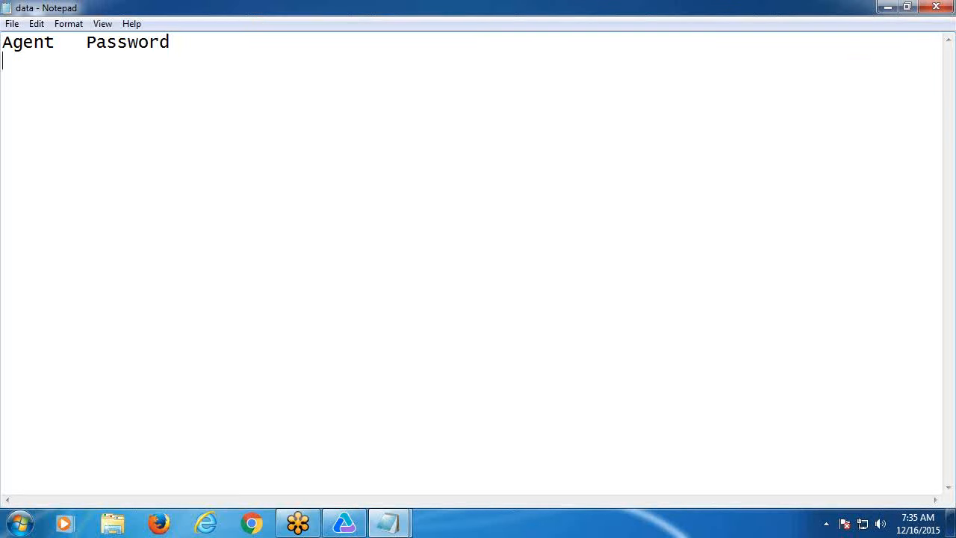
{"action": "type", "text": "john1\tHP"}
{"action": "key", "text": "Return"}
{"action": "type", "text": "john"}
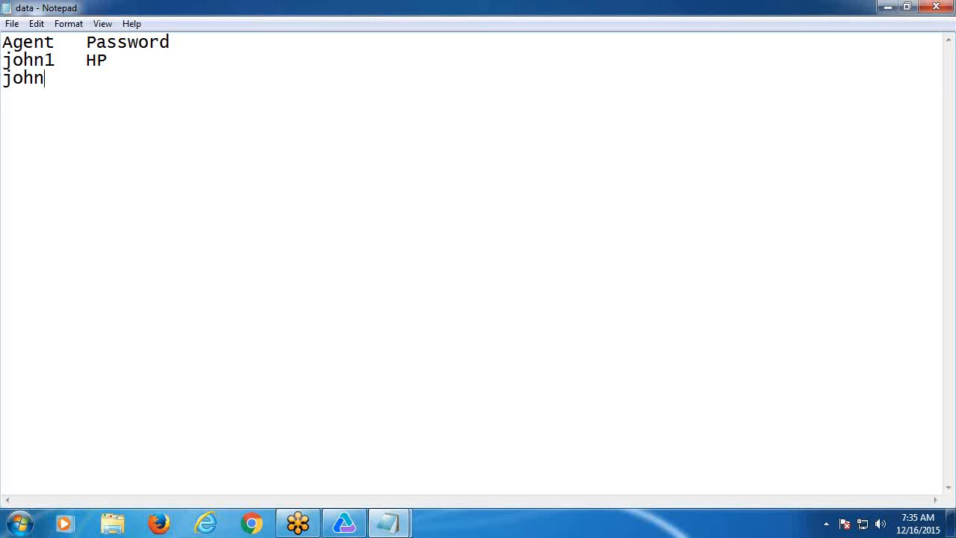
{"action": "type", "text": "2"}
{"action": "key", "text": "Tab"}
{"action": "type", "text": "abcd"}
{"action": "key", "text": "Return"}
{"action": "type", "text": "joh"}
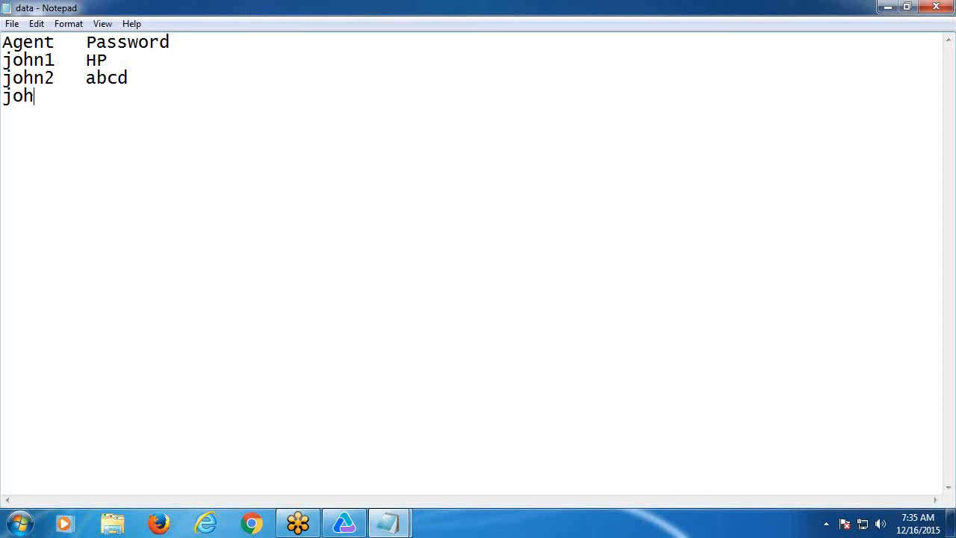
{"action": "type", "text": "n3"}
{"action": "key", "text": "Tab"}
{"action": "type", "text": "xyz "}
{"action": "type", "text": "john"}
{"action": "type", "text": "4\t"}
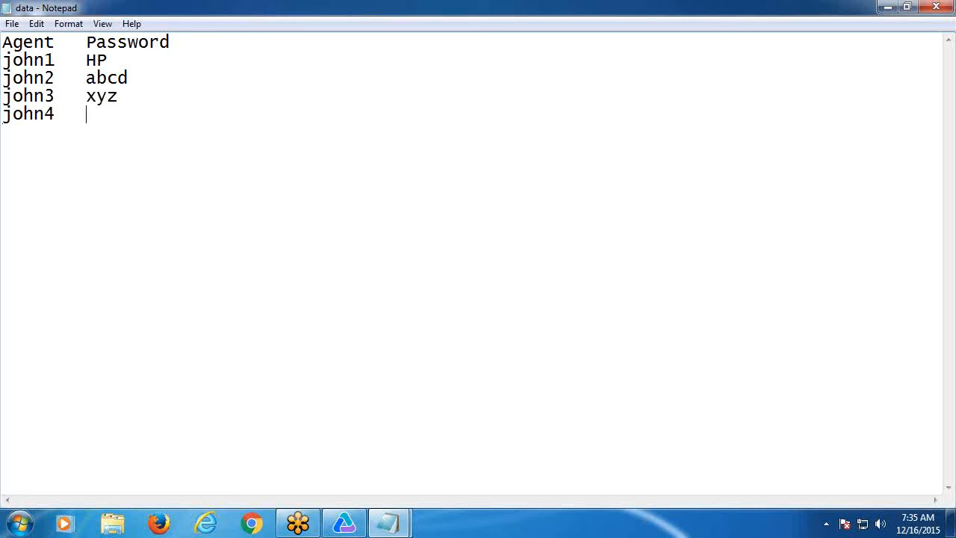
{"action": "type", "text": "acde"}
- Save and close the data file, then return to UFT
{"action": "left_click", "coordinate": [12, 23]}
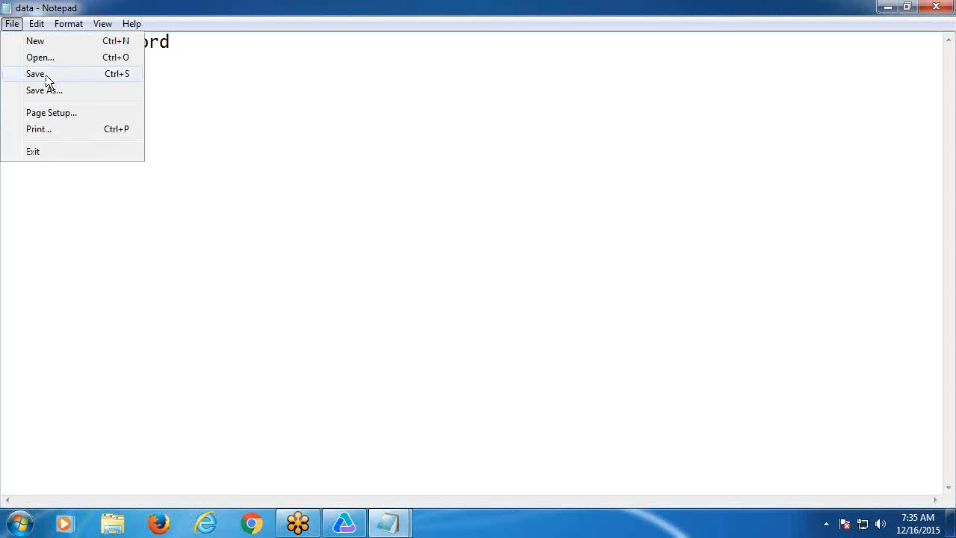
{"action": "left_click", "coordinate": [46, 76]}
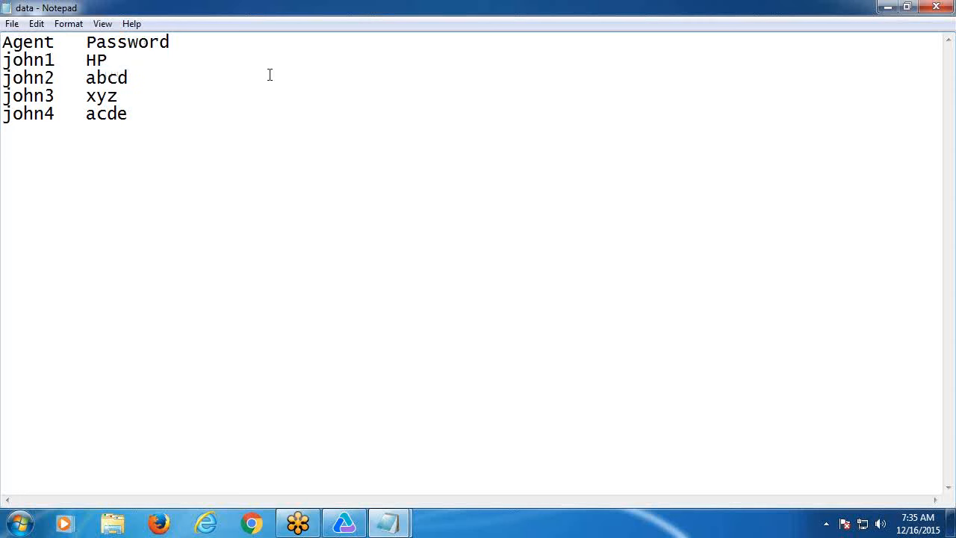
{"action": "left_click", "coordinate": [937, 7]}
{"action": "left_click", "coordinate": [343, 528]}
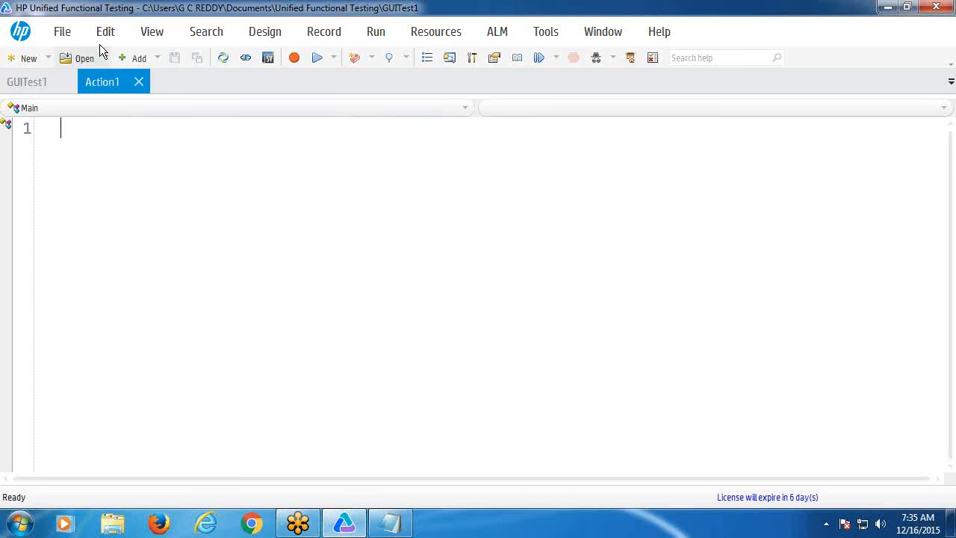
- Show and close the Data pane, then type 'rttyy' into the Action1 script
{"action": "left_click", "coordinate": [145, 35]}
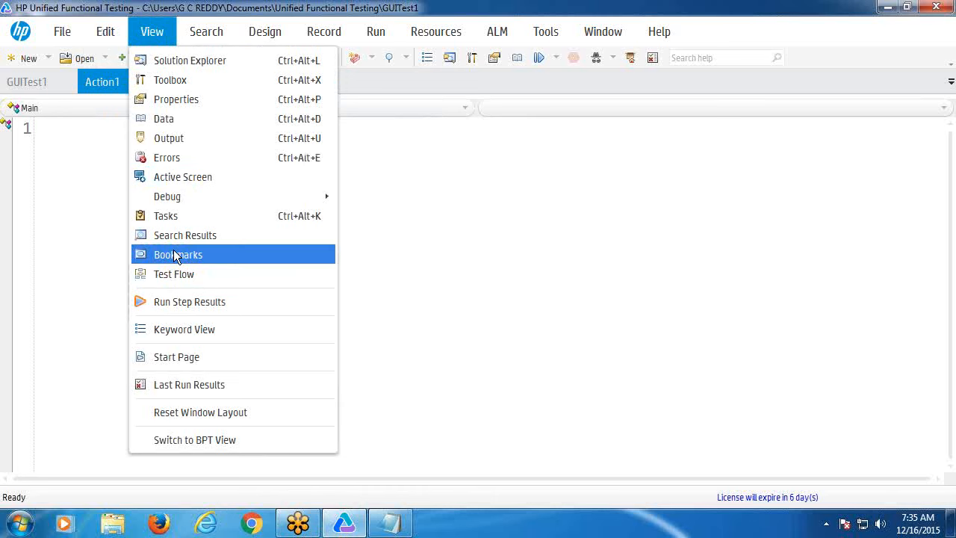
{"action": "left_click", "coordinate": [179, 119]}
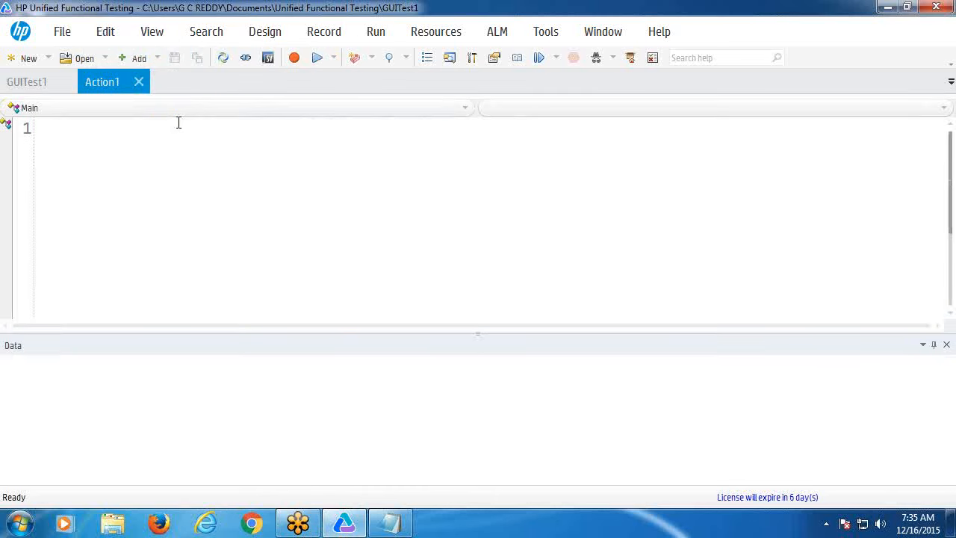
{"action": "left_click", "coordinate": [948, 346]}
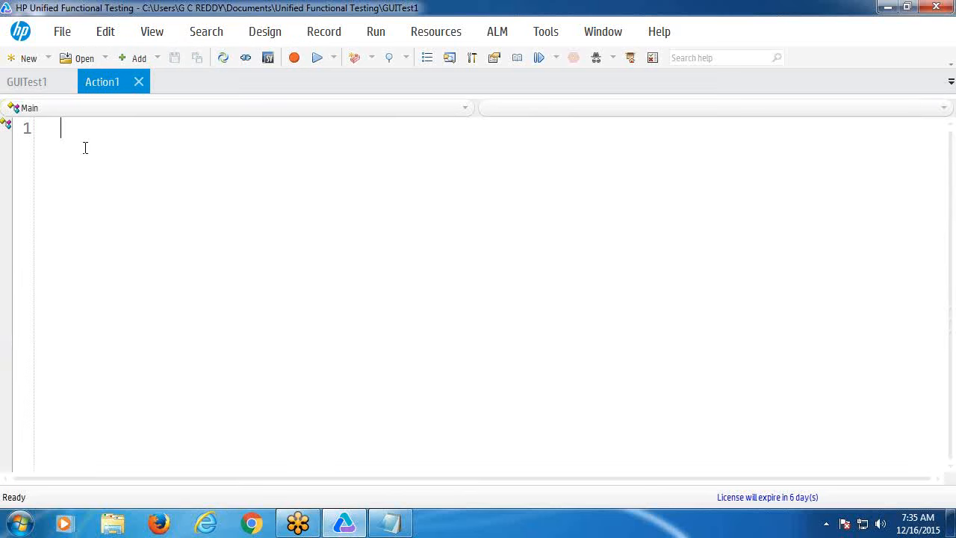
{"action": "type", "text": "rttyy"}
- Show and close the data table pane again, then exit UFT from the File menu
{"action": "left_click", "coordinate": [150, 31]}
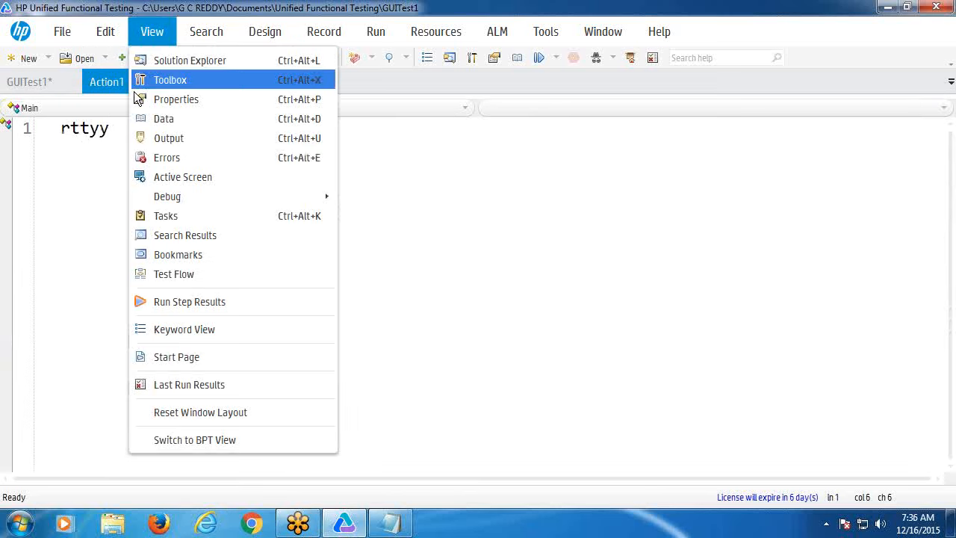
{"action": "left_click", "coordinate": [163, 119]}
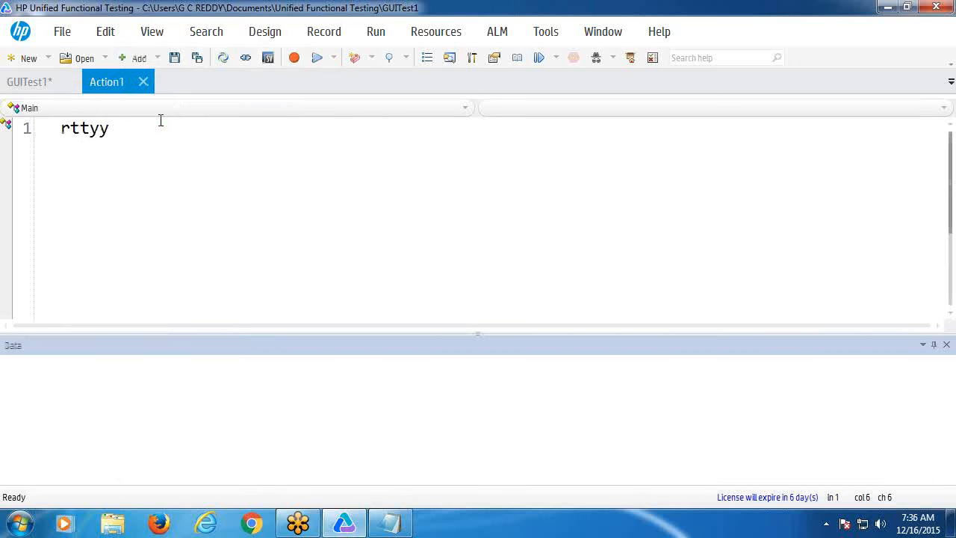
{"action": "left_click", "coordinate": [947, 346]}
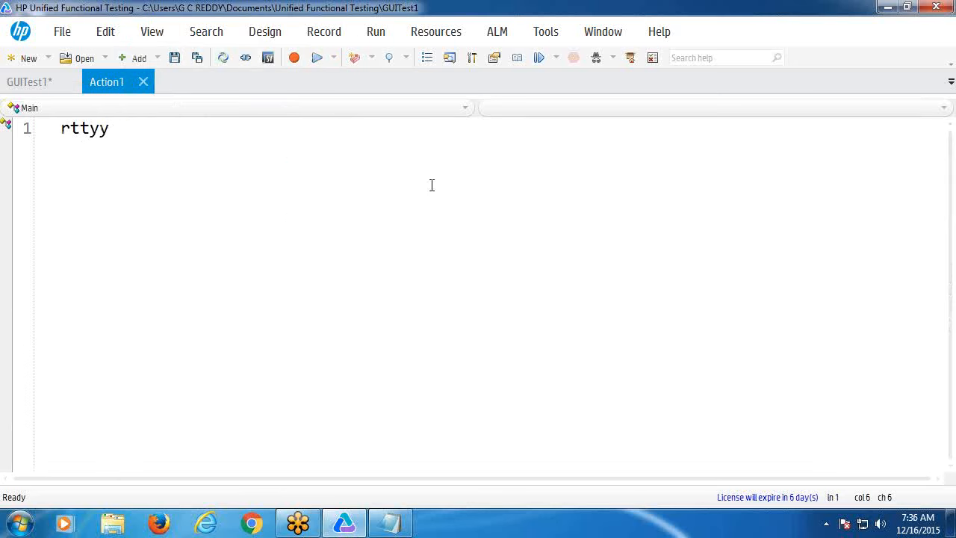
{"action": "left_click", "coordinate": [62, 31]}
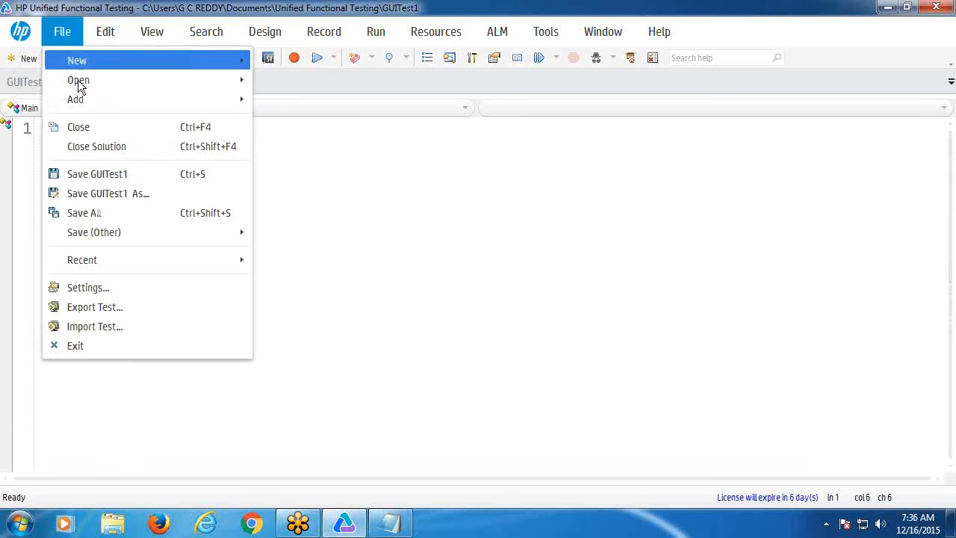
{"action": "left_click", "coordinate": [87, 344]}
- Decline saving GUITest1, then relaunch UFT past the license warning and Add-in Manager
{"action": "left_click", "coordinate": [567, 290]}
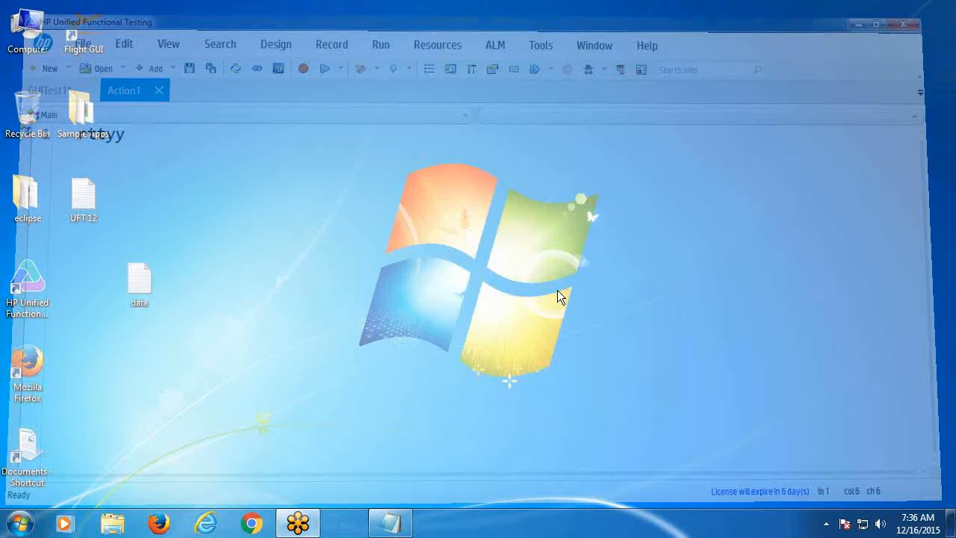
{"action": "left_click", "coordinate": [29, 303]}
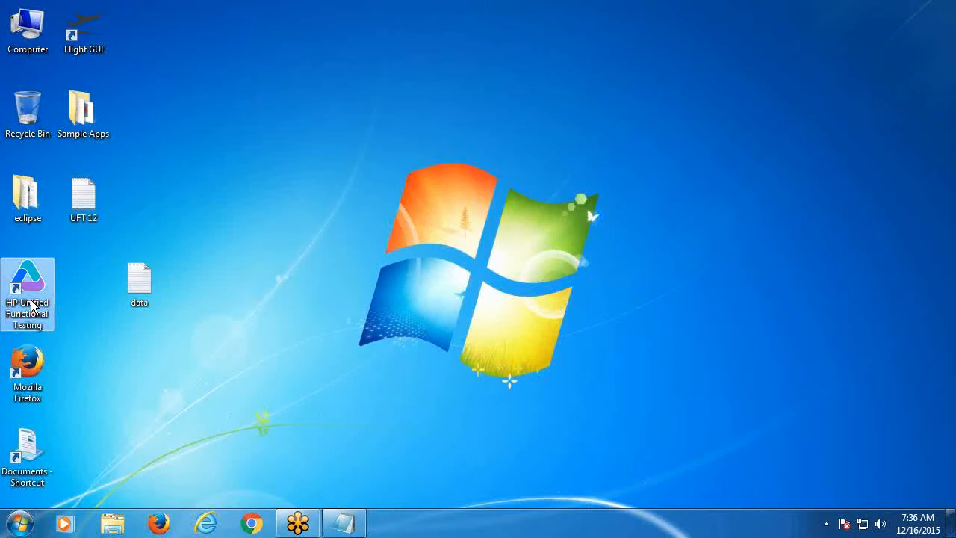
{"action": "double_click", "coordinate": [32, 305]}
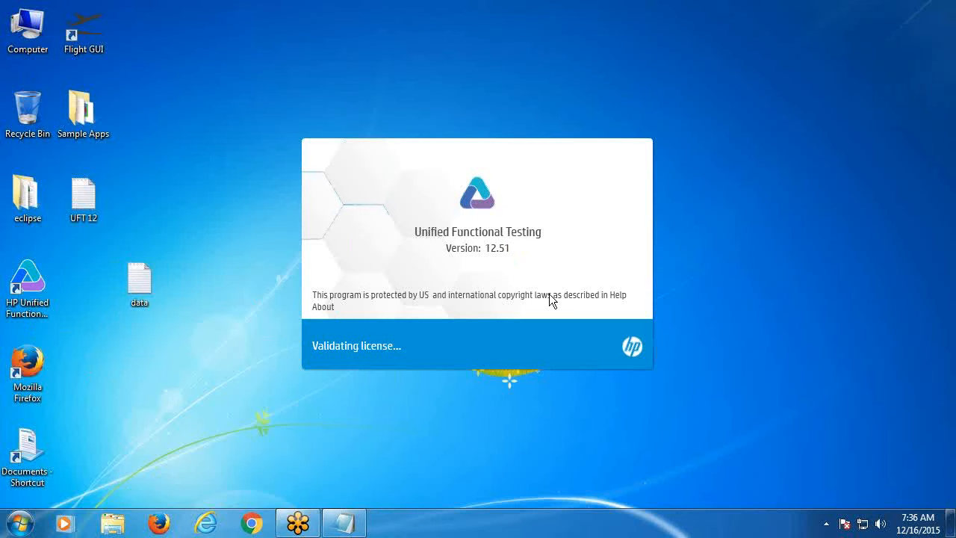
{"action": "left_click", "coordinate": [610, 331]}
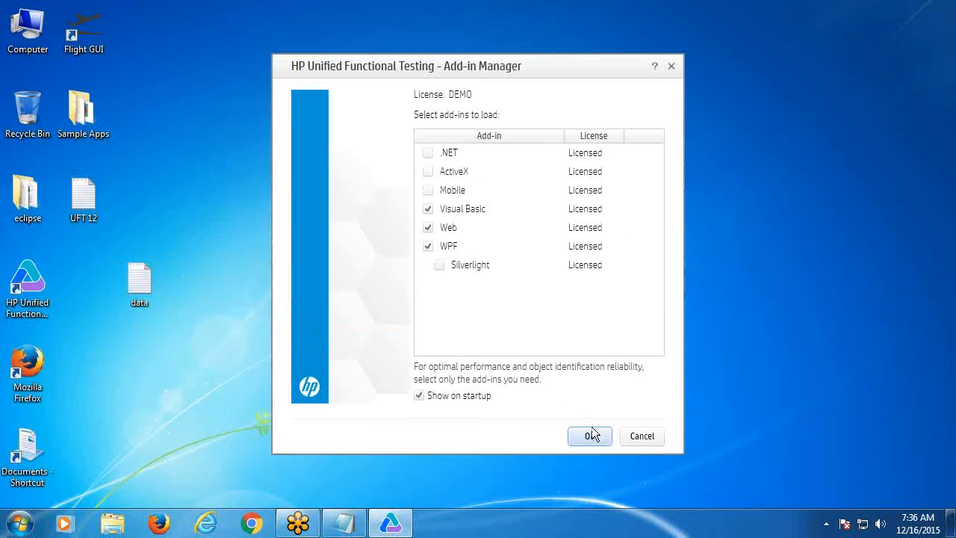
{"action": "left_click", "coordinate": [592, 434]}
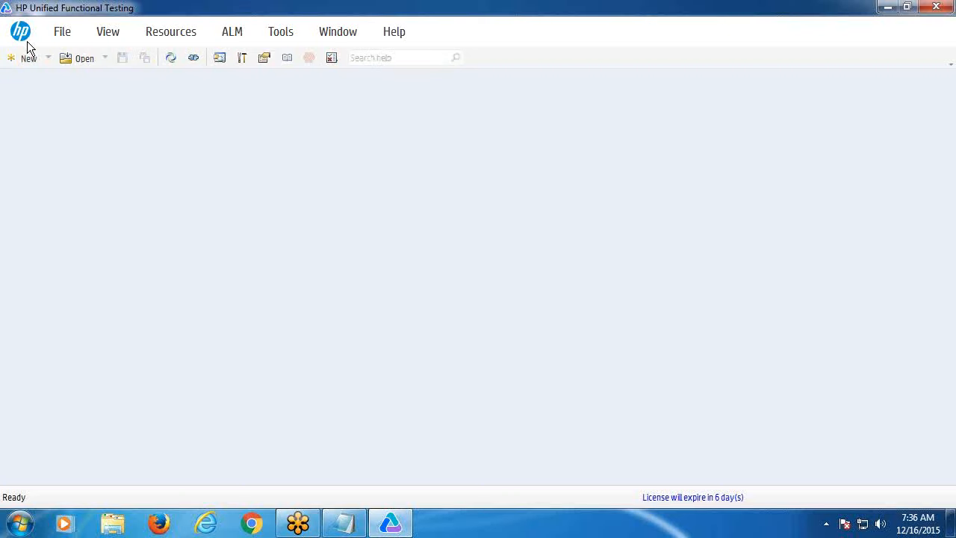
- Create a new GUI test, GUITest2, via File > New > Test
{"action": "left_click", "coordinate": [58, 38]}
{"action": "mouse_move", "coordinate": [73, 61]}
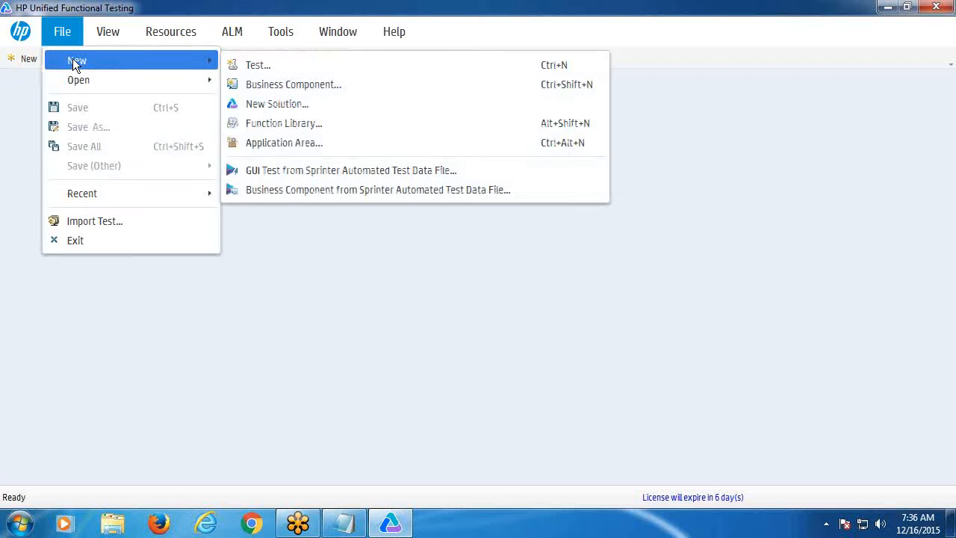
{"action": "left_click", "coordinate": [30, 61]}
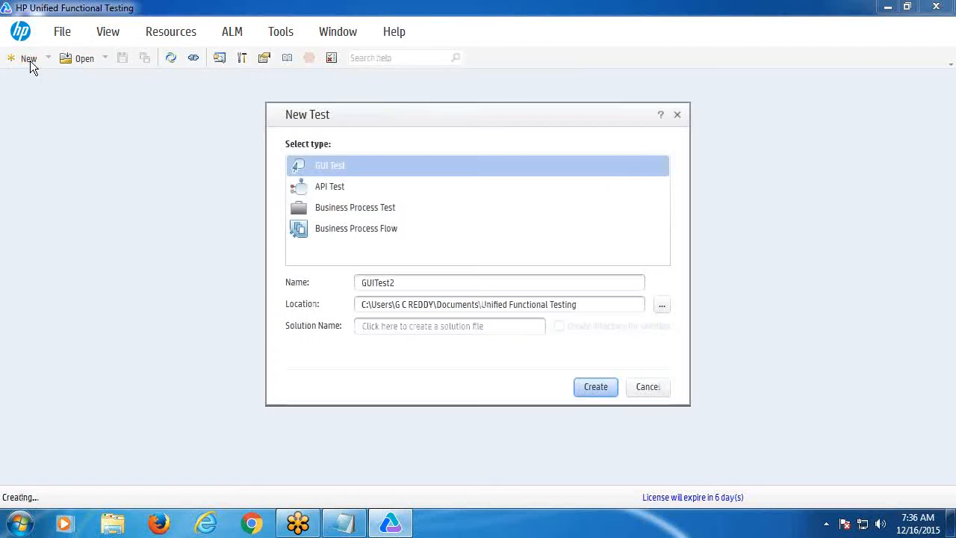
{"action": "left_click", "coordinate": [596, 386]}
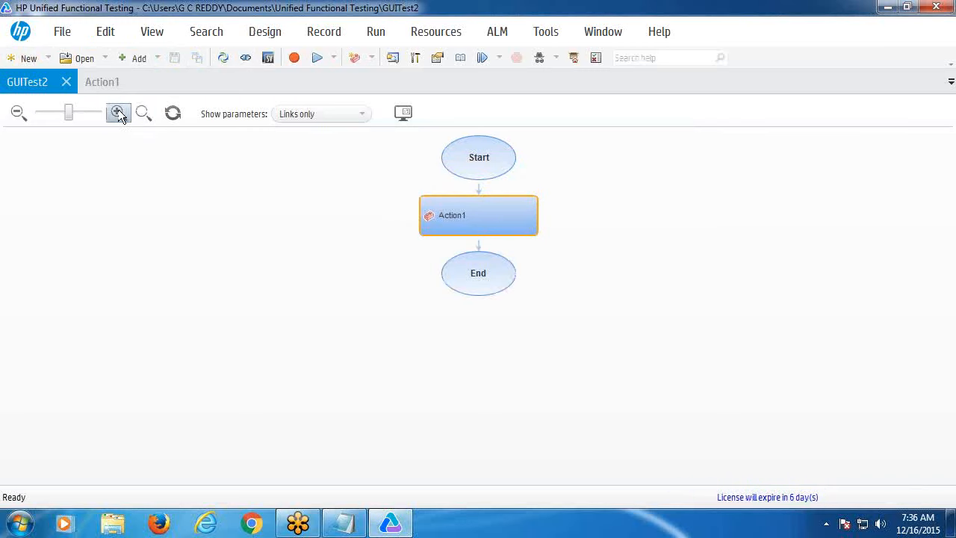
- Open the Action1 script, show the data table pane, type 'rhtyy', and close the pane
{"action": "left_click", "coordinate": [105, 82]}
{"action": "left_click", "coordinate": [151, 31]}
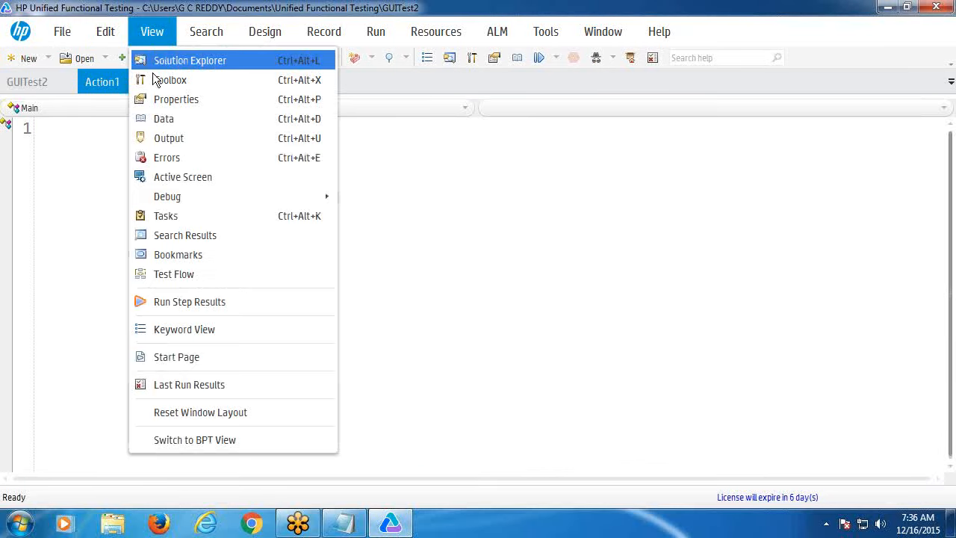
{"action": "left_click", "coordinate": [165, 118]}
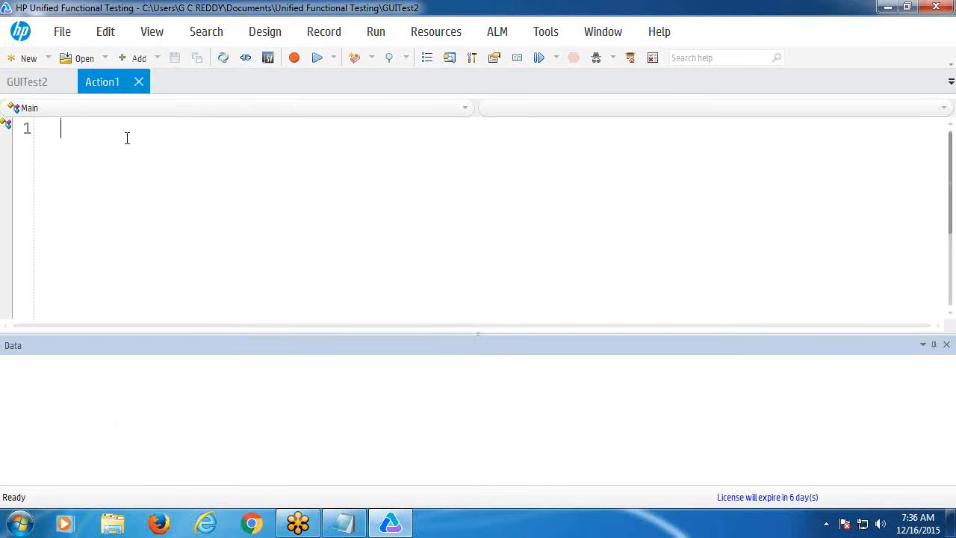
{"action": "left_click", "coordinate": [97, 125]}
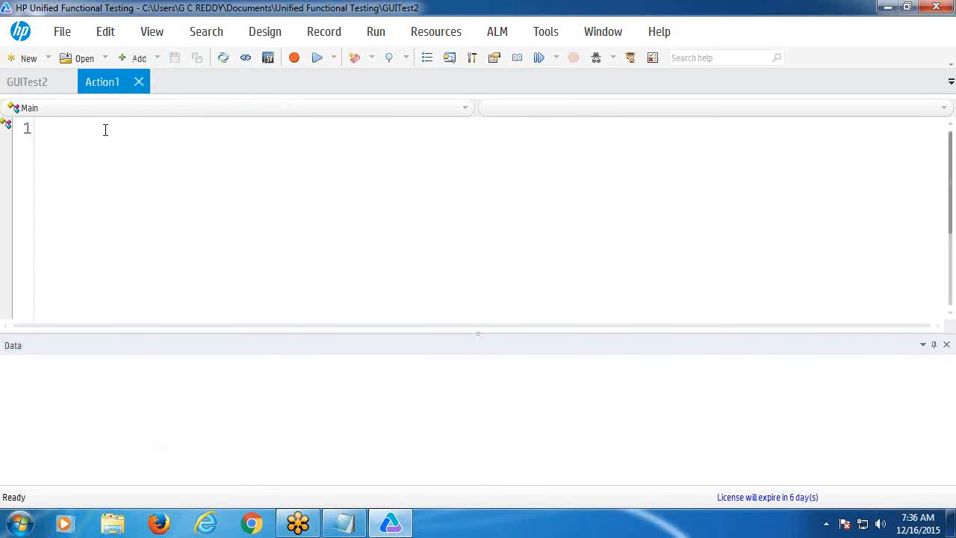
{"action": "type", "text": "rhtyy"}
{"action": "left_click", "coordinate": [63, 130]}
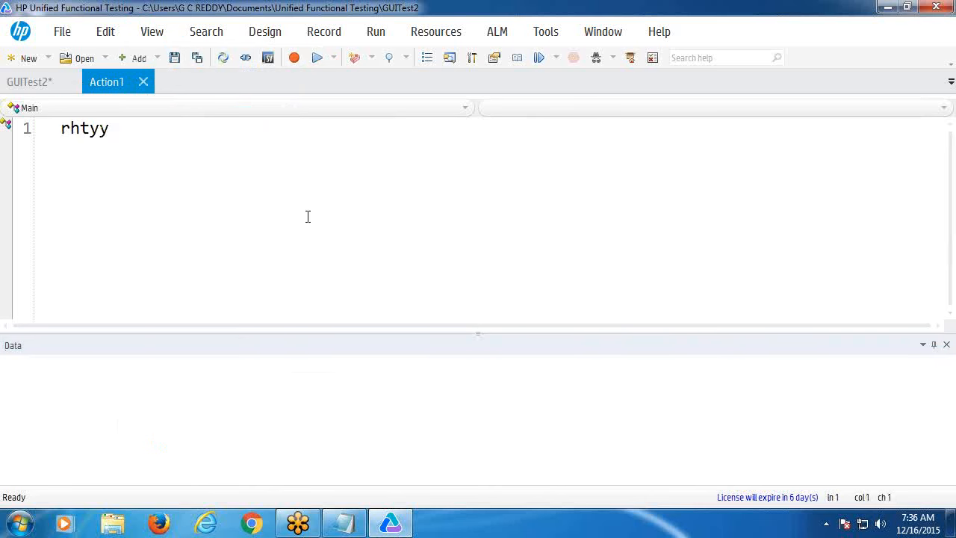
{"action": "left_click", "coordinate": [947, 346]}
- Delete the stray 'rhtyy' text from line 1 and start recording
{"action": "left_click_drag", "start_coordinate": [59, 134], "coordinate": [172, 133]}
{"action": "left_click", "coordinate": [152, 31]}
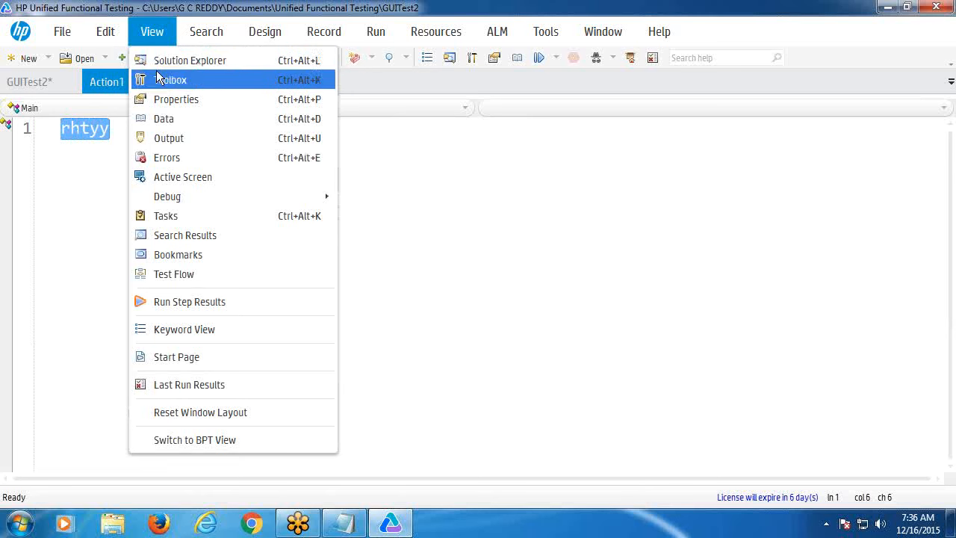
{"action": "left_click", "coordinate": [178, 119]}
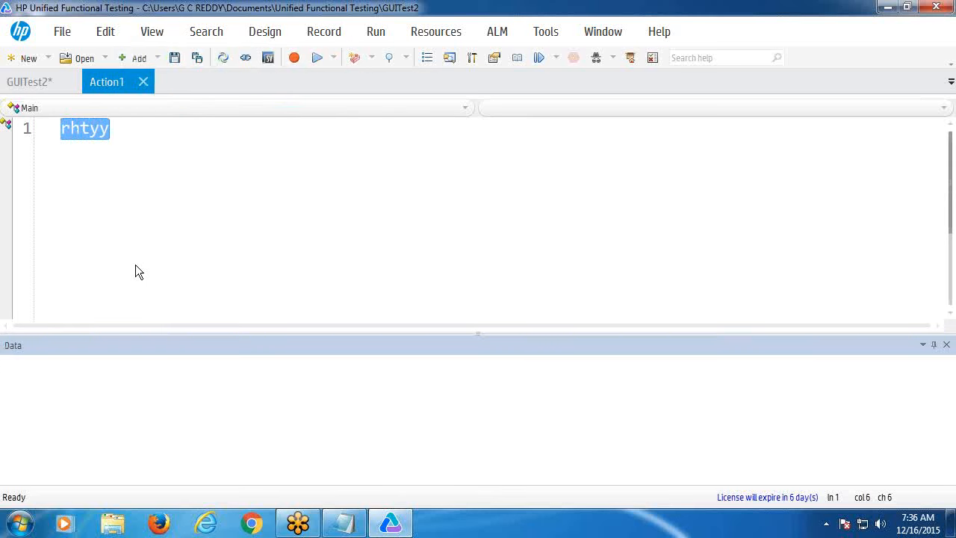
{"action": "left_click", "coordinate": [947, 345]}
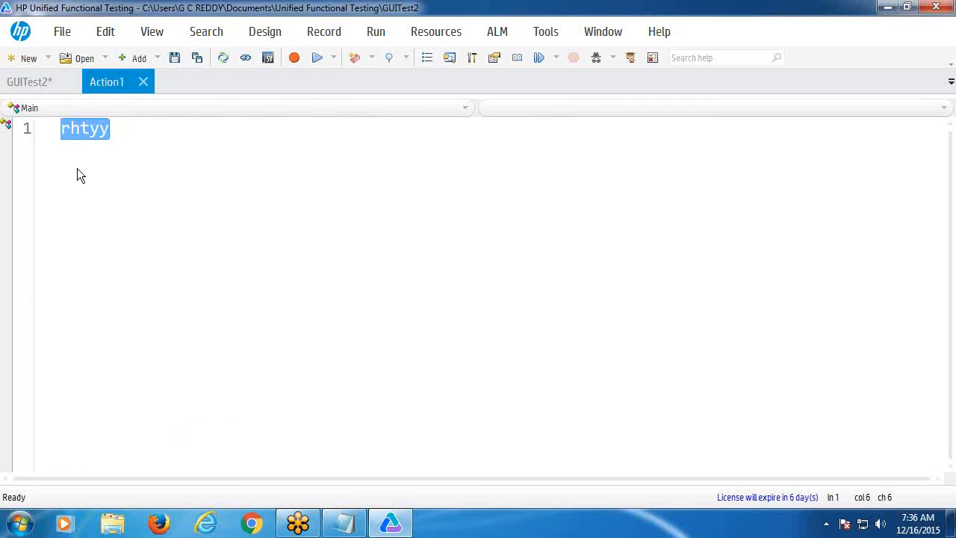
{"action": "left_click", "coordinate": [126, 135]}
{"action": "left_click", "coordinate": [10, 132]}
{"action": "key", "text": "Delete"}
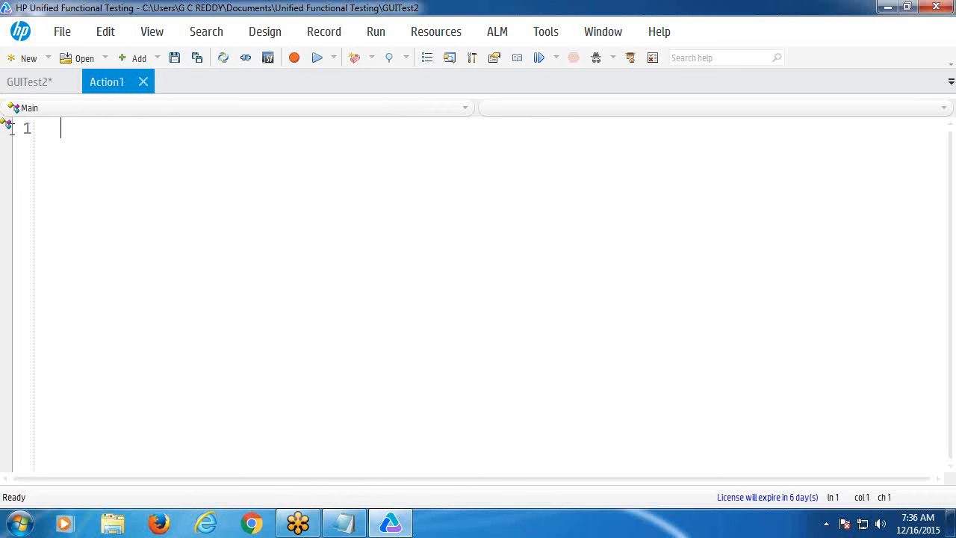
{"action": "left_click", "coordinate": [294, 57]}
- Confirm the record settings and launch Flight GUI from Start > All Programs > HP Software
{"action": "left_click", "coordinate": [470, 454]}
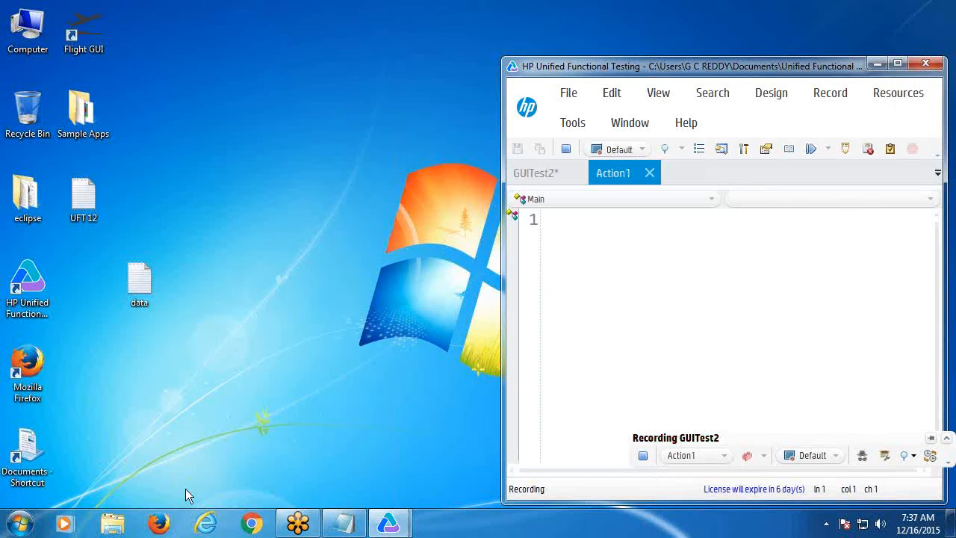
{"action": "left_click", "coordinate": [19, 523]}
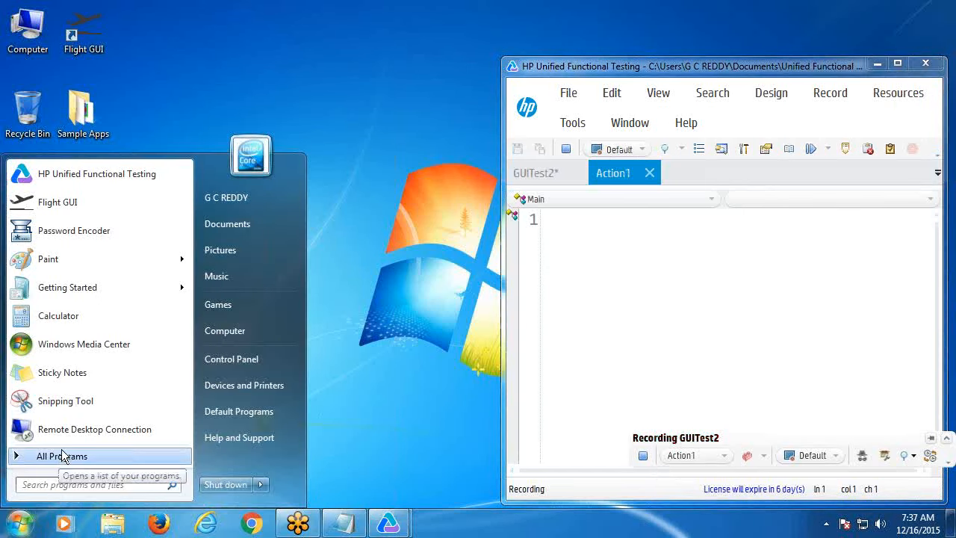
{"action": "left_click", "coordinate": [62, 455]}
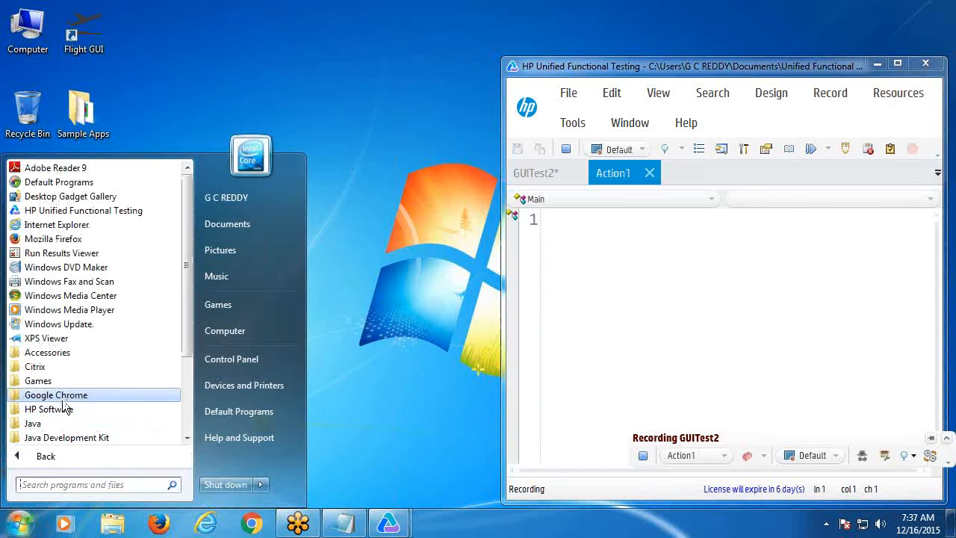
{"action": "left_click", "coordinate": [64, 410]}
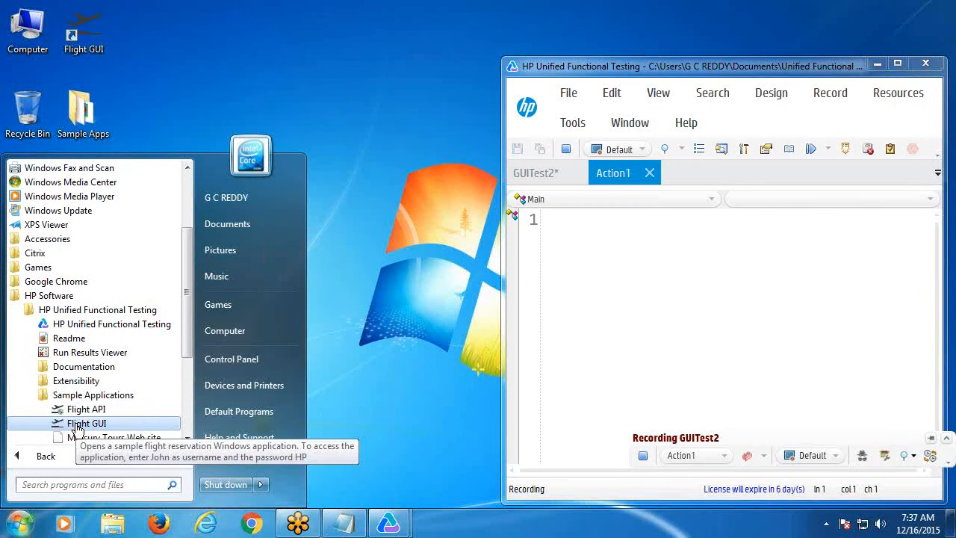
{"action": "left_click", "coordinate": [77, 426]}
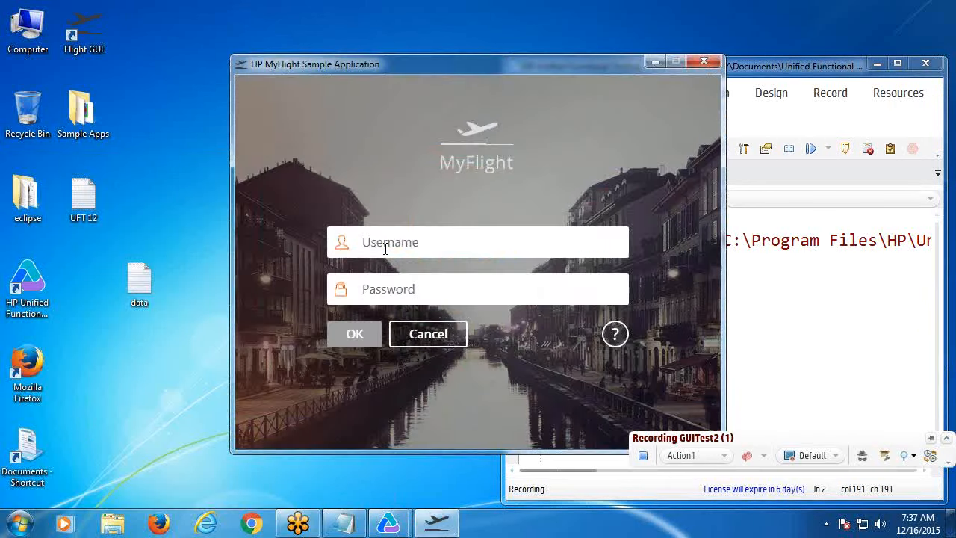
- Log into MyFlight with an agent name and password, close the app, and stop recording
{"action": "left_click", "coordinate": [385, 248]}
{"action": "type", "text": "john"}
{"action": "left_click", "coordinate": [418, 285]}
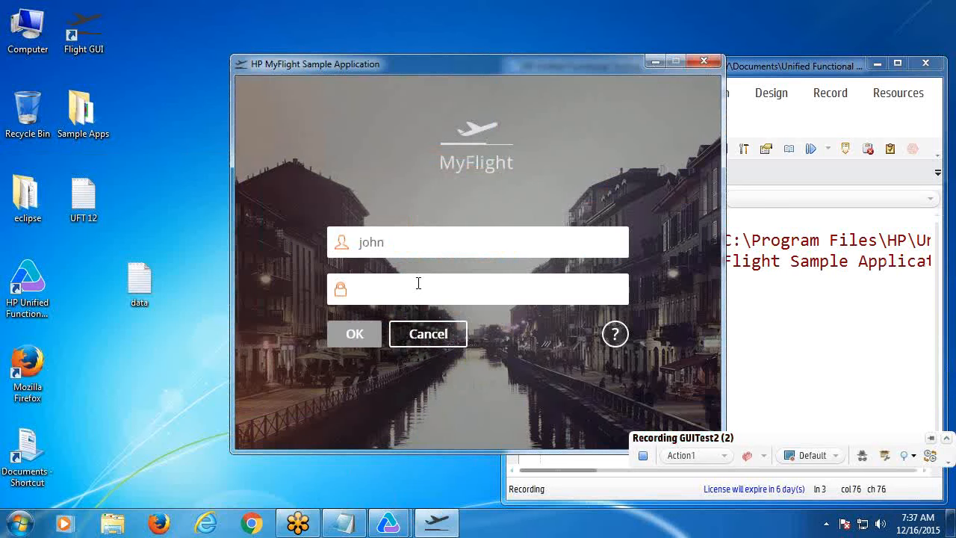
{"action": "type", "text": "hp"}
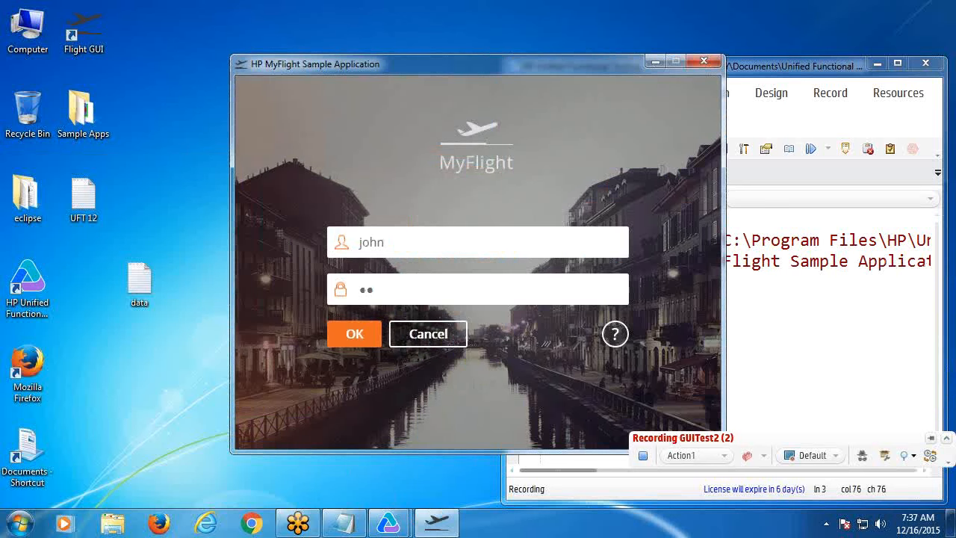
{"action": "left_click", "coordinate": [365, 329]}
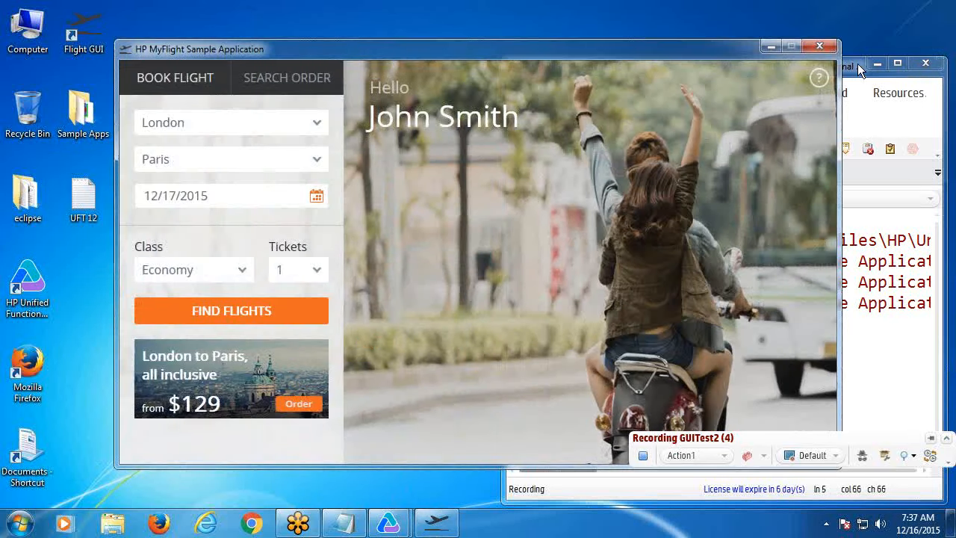
{"action": "left_click", "coordinate": [820, 46]}
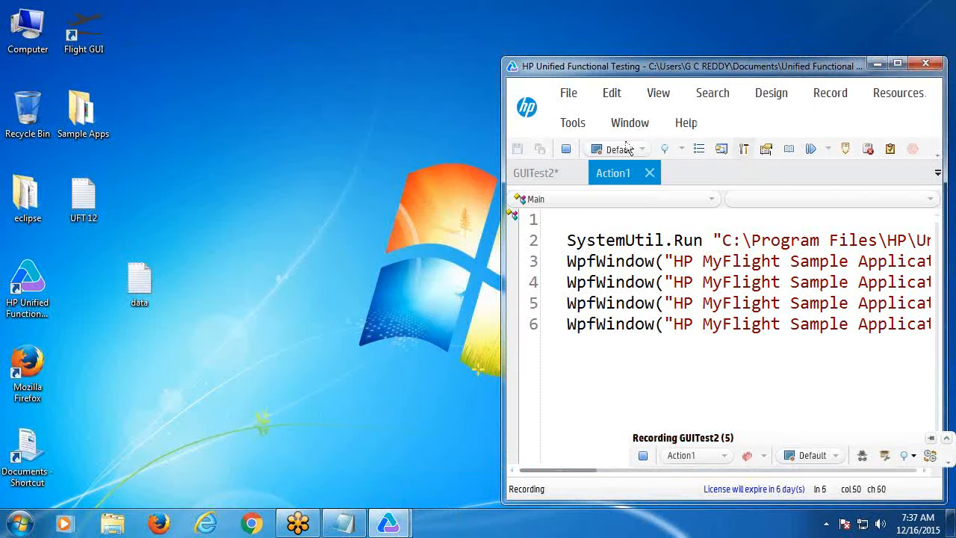
{"action": "left_click", "coordinate": [567, 151]}
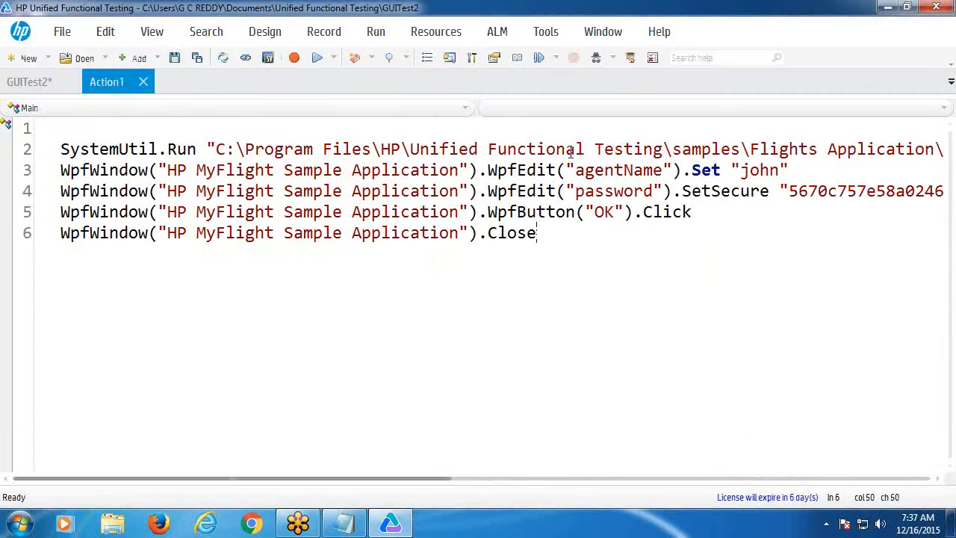
- Show and close the data table pane, close Action1, and exit UFT without saving GUITest2
{"action": "left_click", "coordinate": [153, 32]}
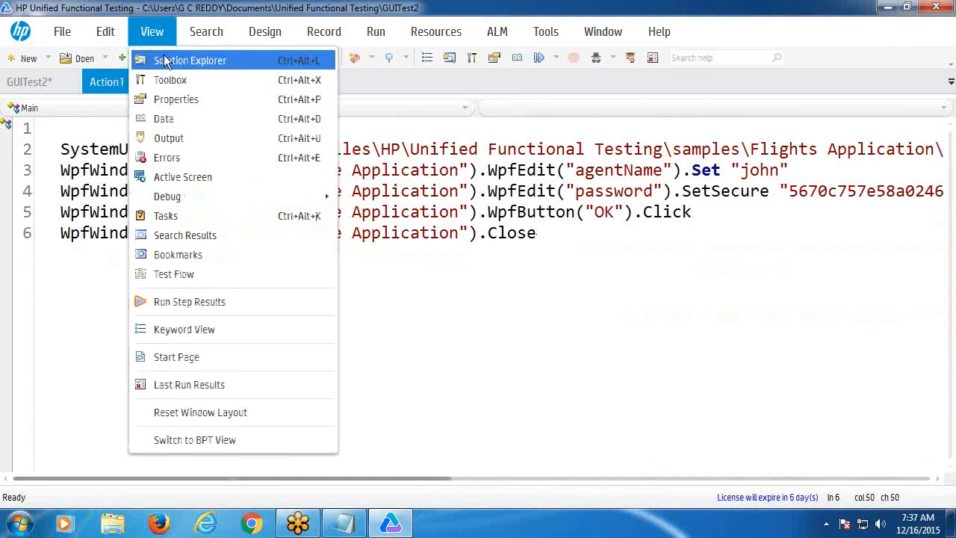
{"action": "left_click", "coordinate": [171, 122]}
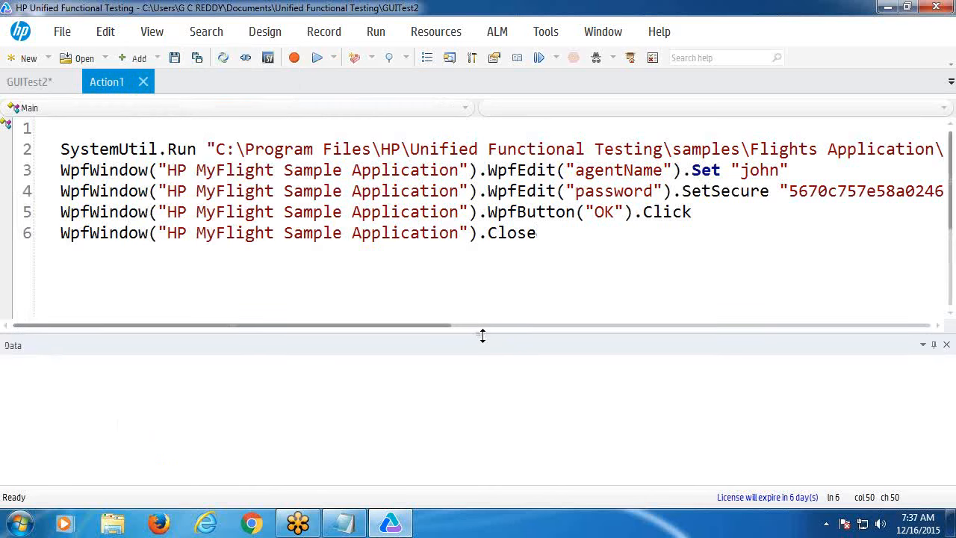
{"action": "left_click", "coordinate": [947, 345]}
{"action": "key", "text": "ctrl+F4"}
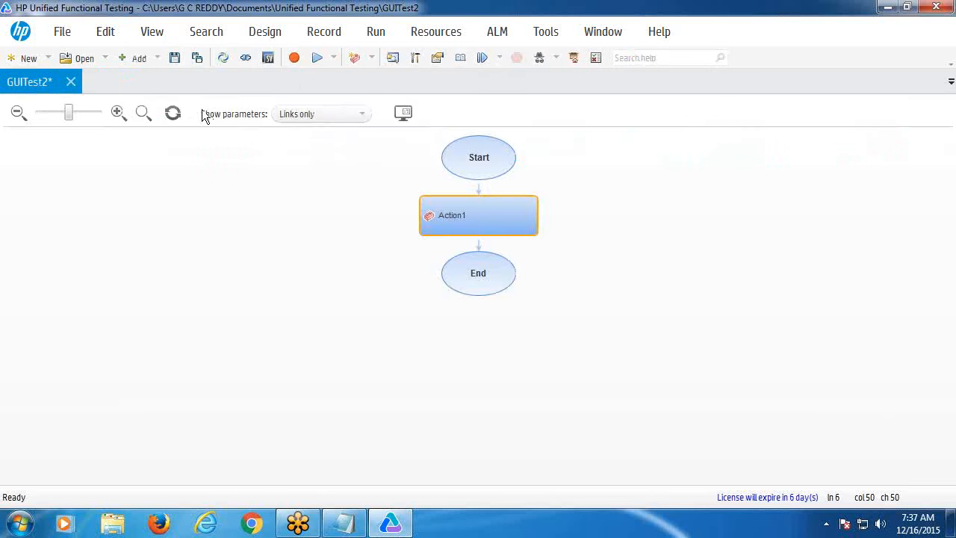
{"action": "left_click", "coordinate": [936, 8]}
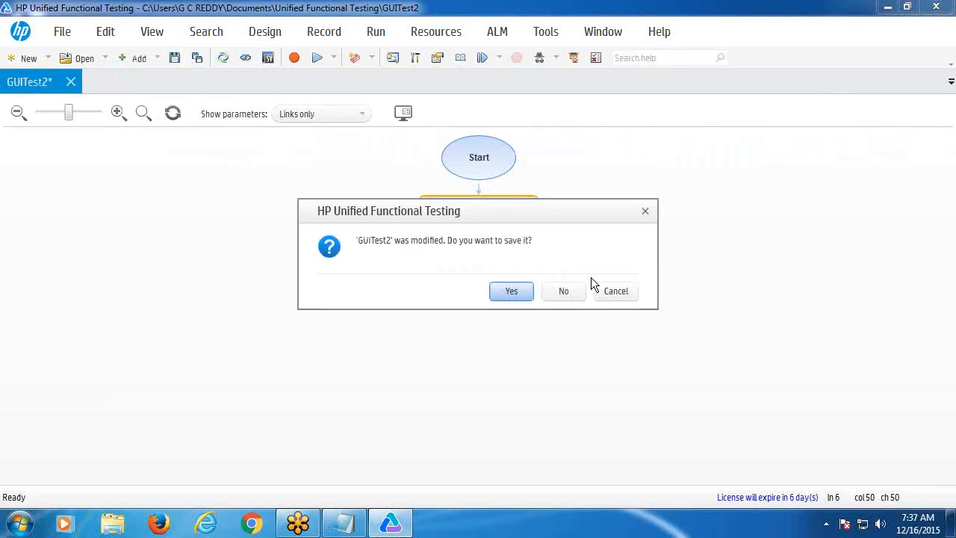
{"action": "left_click", "coordinate": [564, 291]}
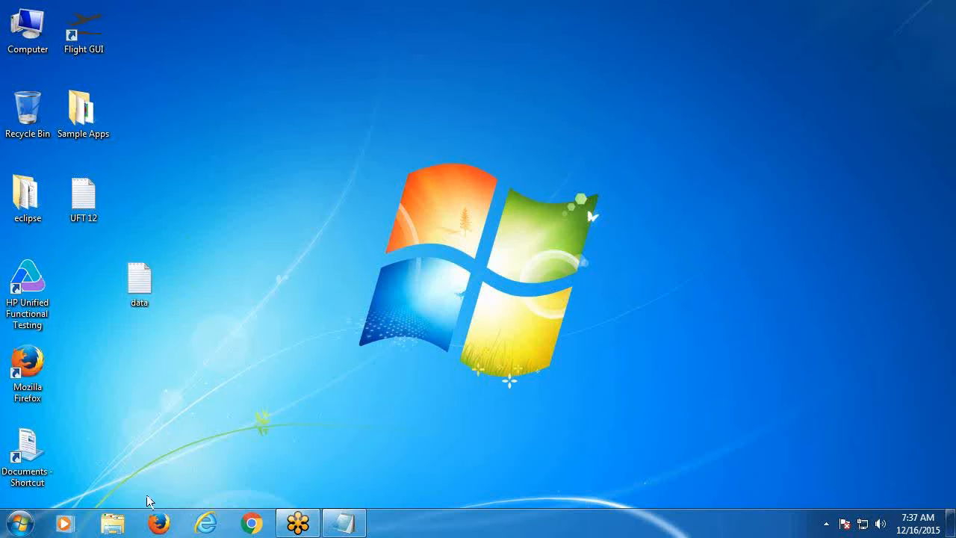
- Relaunch UFT past the licence warning and Add-in Manager, and create the new test GUITest3
{"action": "double_click", "coordinate": [30, 299]}
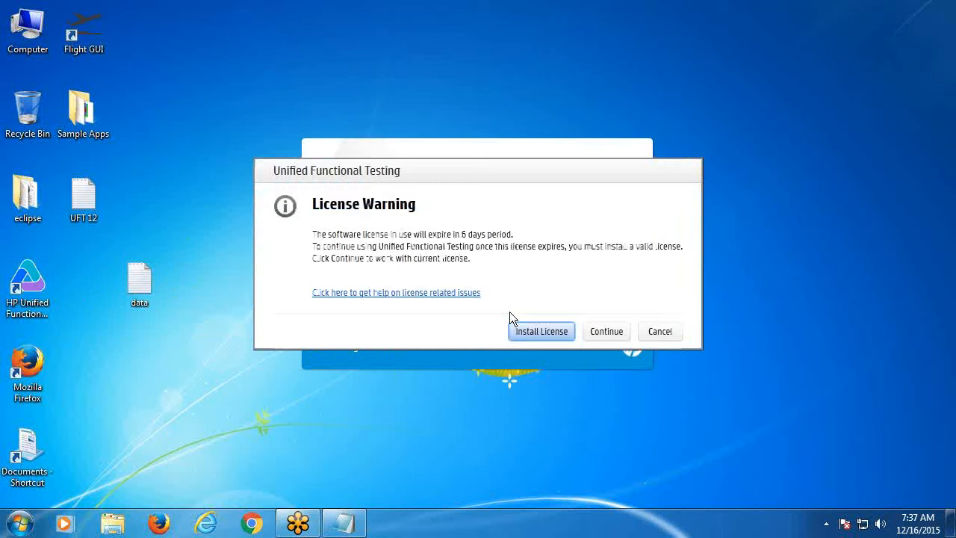
{"action": "left_click", "coordinate": [590, 327]}
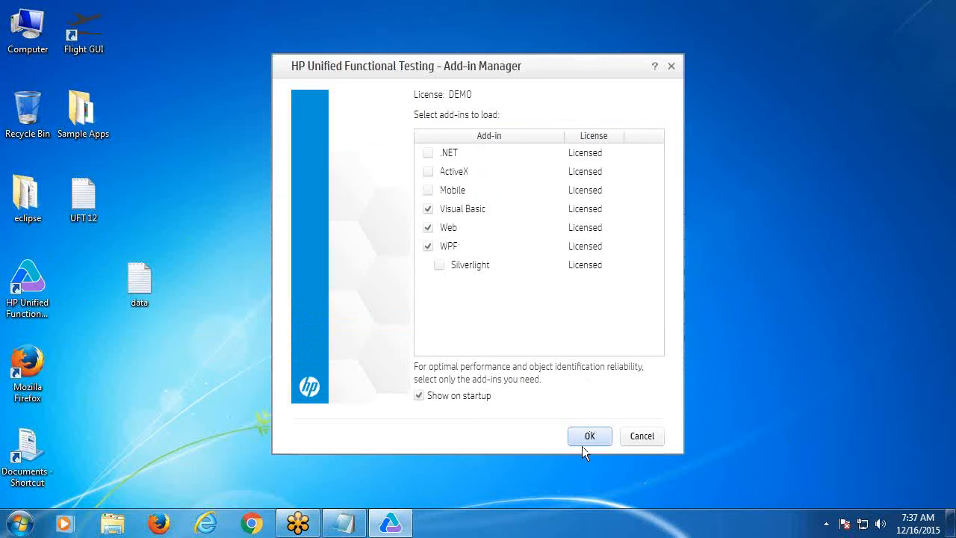
{"action": "left_click", "coordinate": [589, 437]}
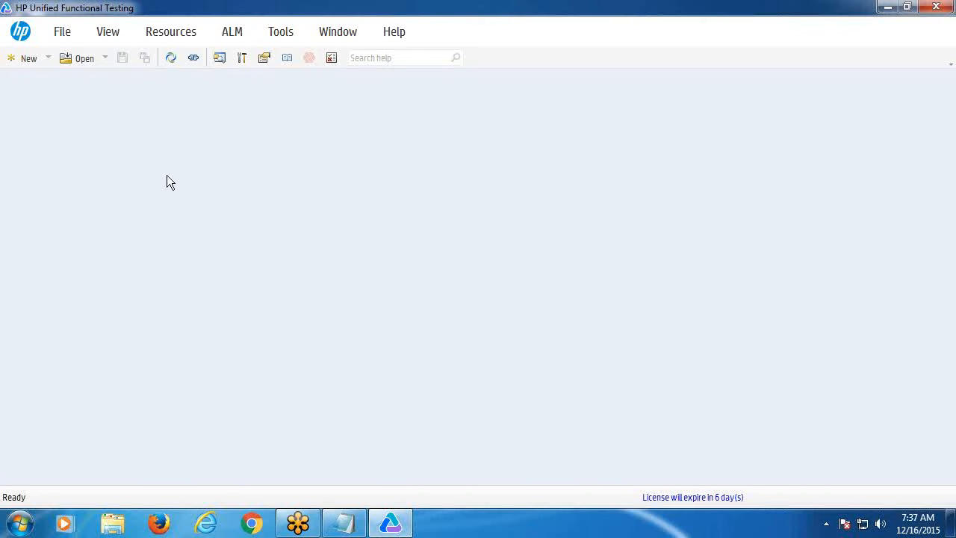
{"action": "left_click", "coordinate": [27, 65]}
{"action": "left_click", "coordinate": [576, 386]}
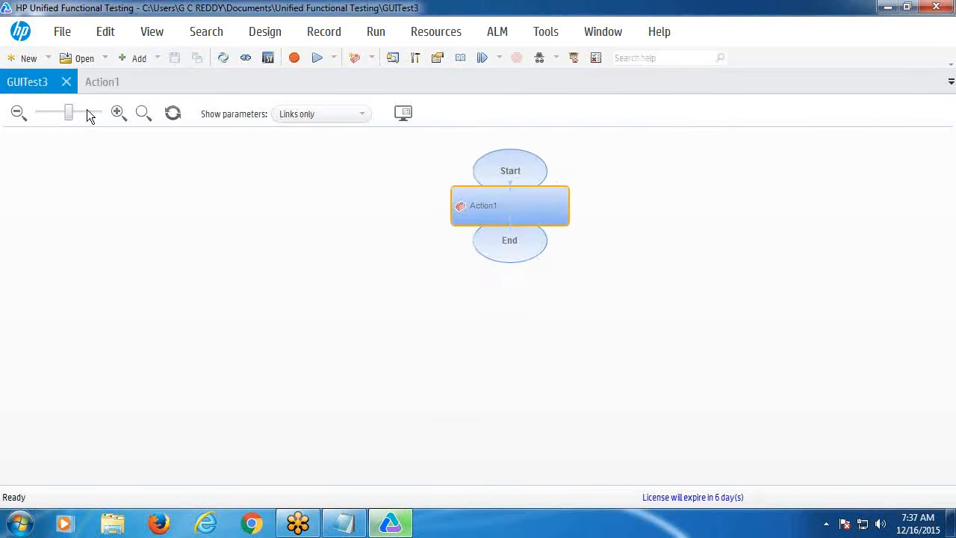
- Open Action1, then show, auto-hide, slide open, and close the data table pane, then show and close it again
{"action": "left_click", "coordinate": [94, 85]}
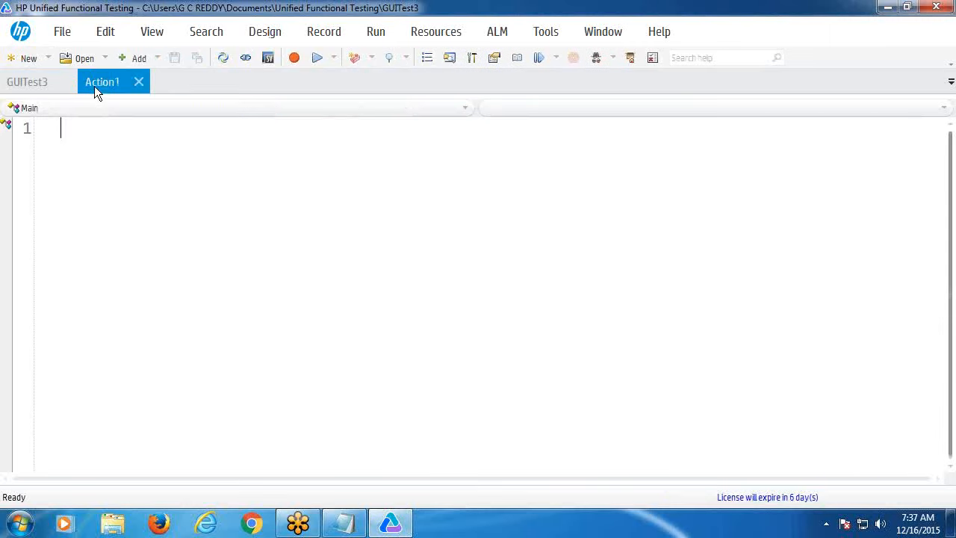
{"action": "left_click", "coordinate": [152, 32]}
{"action": "left_click", "coordinate": [167, 117]}
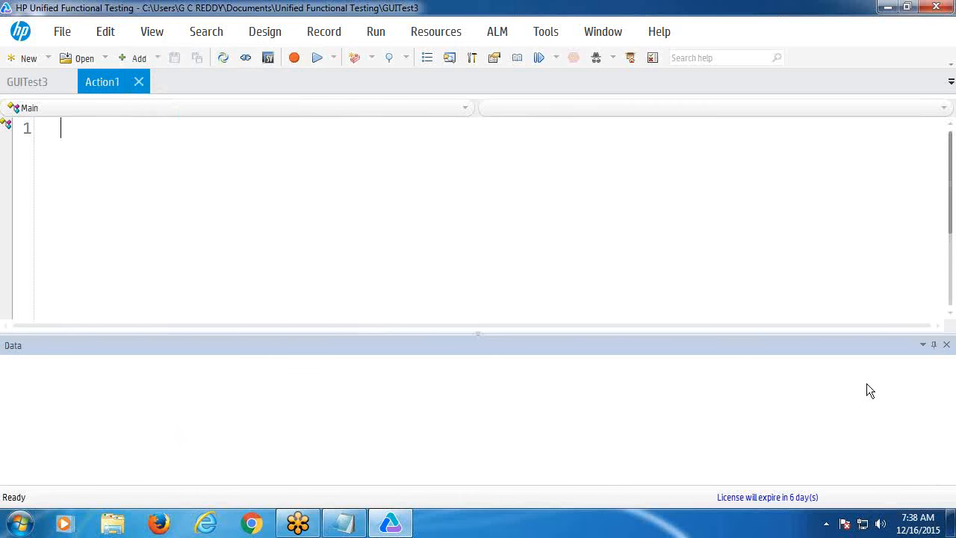
{"action": "left_click", "coordinate": [934, 345]}
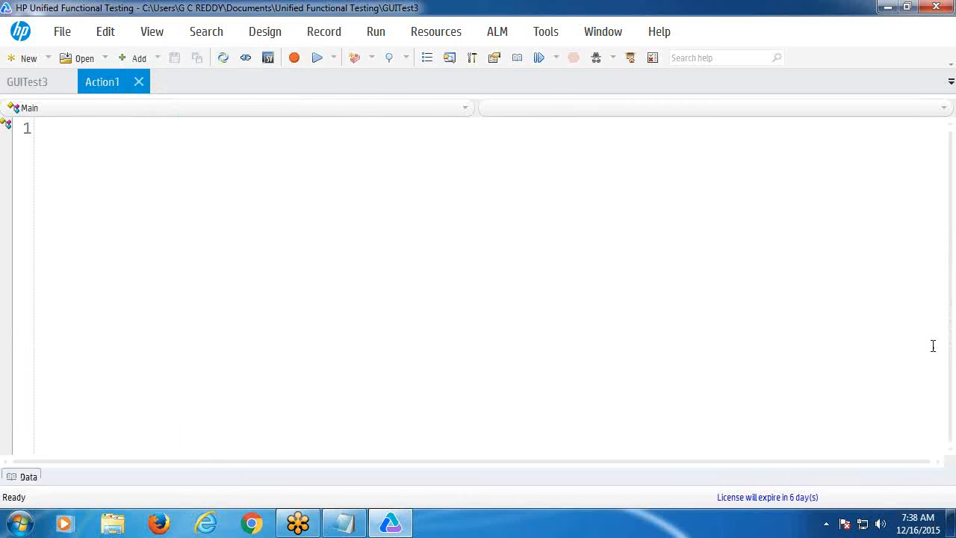
{"action": "left_click", "coordinate": [28, 482]}
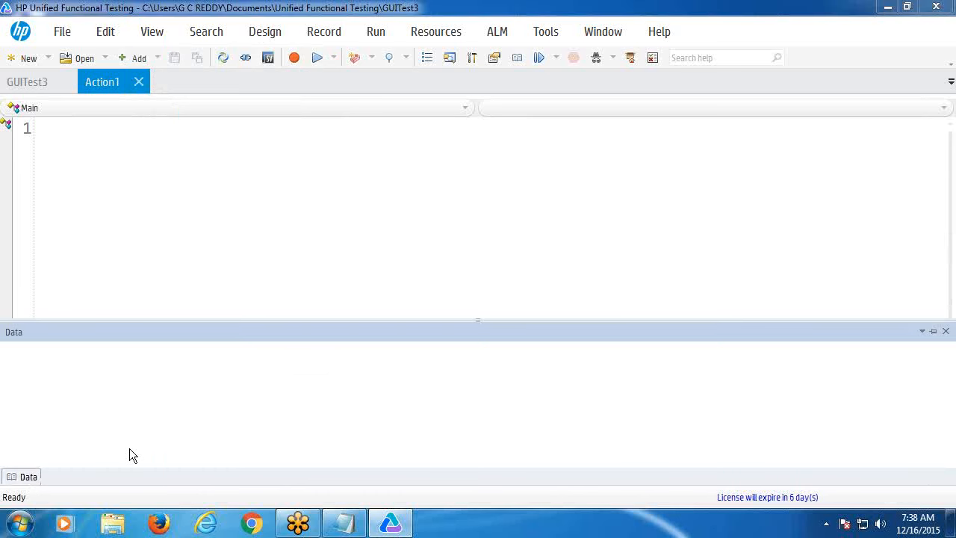
{"action": "left_click", "coordinate": [946, 331]}
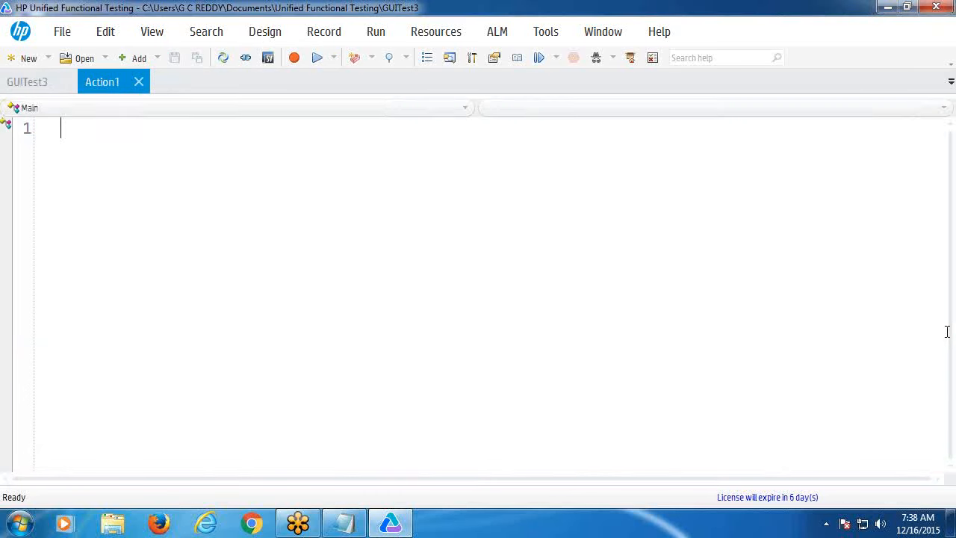
{"action": "left_click", "coordinate": [153, 34]}
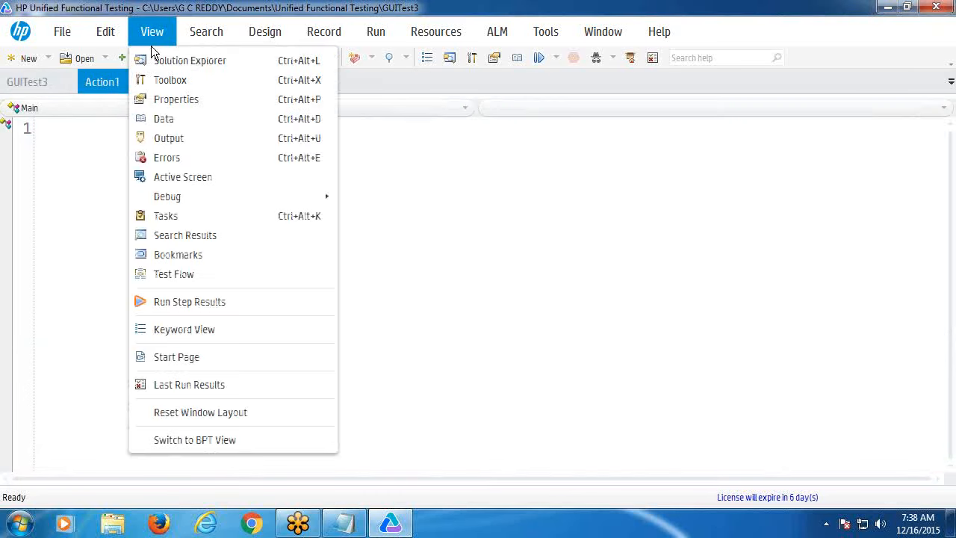
{"action": "left_click", "coordinate": [158, 120]}
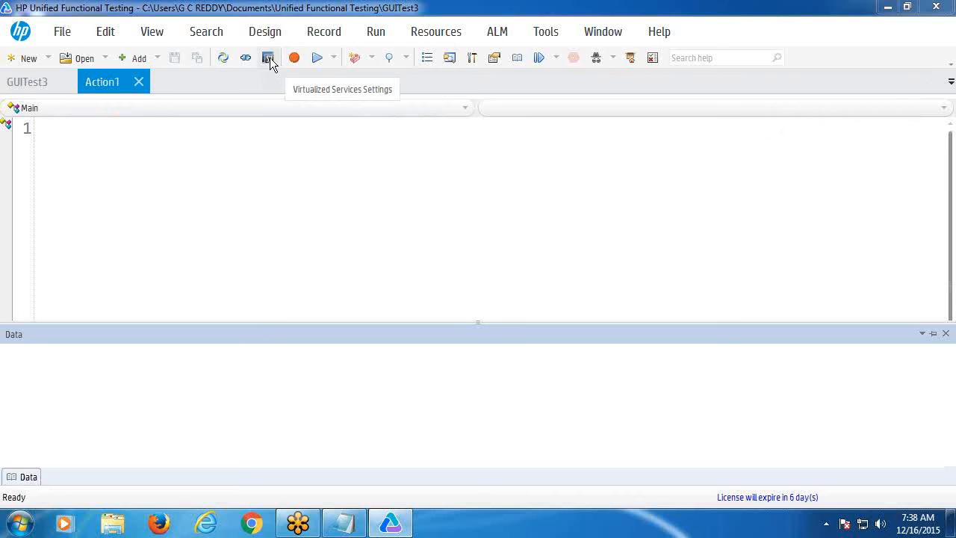
{"action": "left_click", "coordinate": [946, 334]}
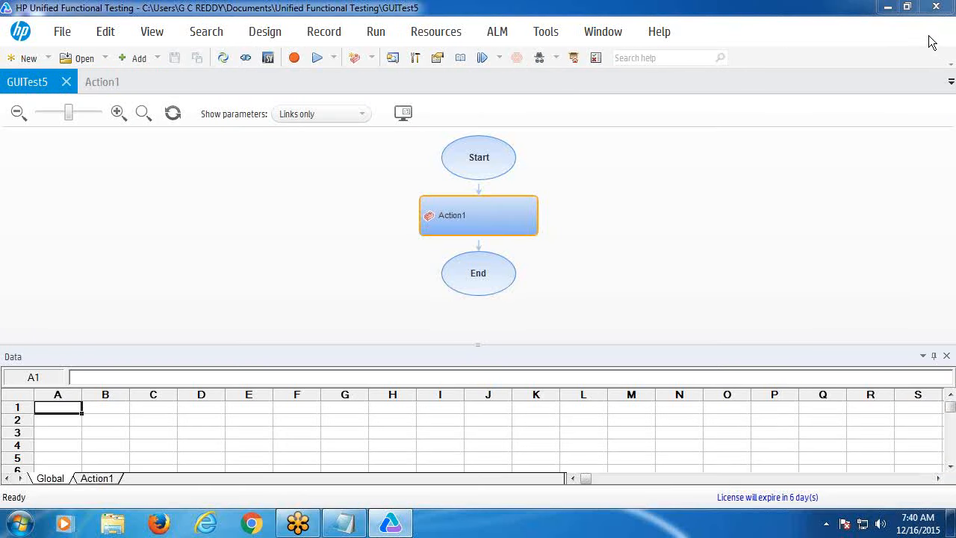
- Open Action1's empty script and reopen the data table pane, enlarging it to show rows 1–15
{"action": "left_click", "coordinate": [100, 83]}
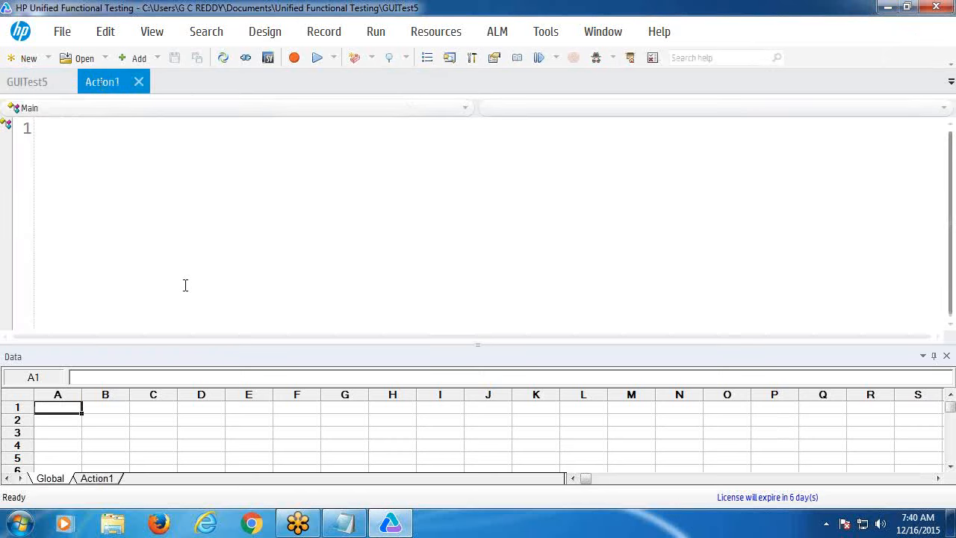
{"action": "left_click", "coordinate": [947, 357]}
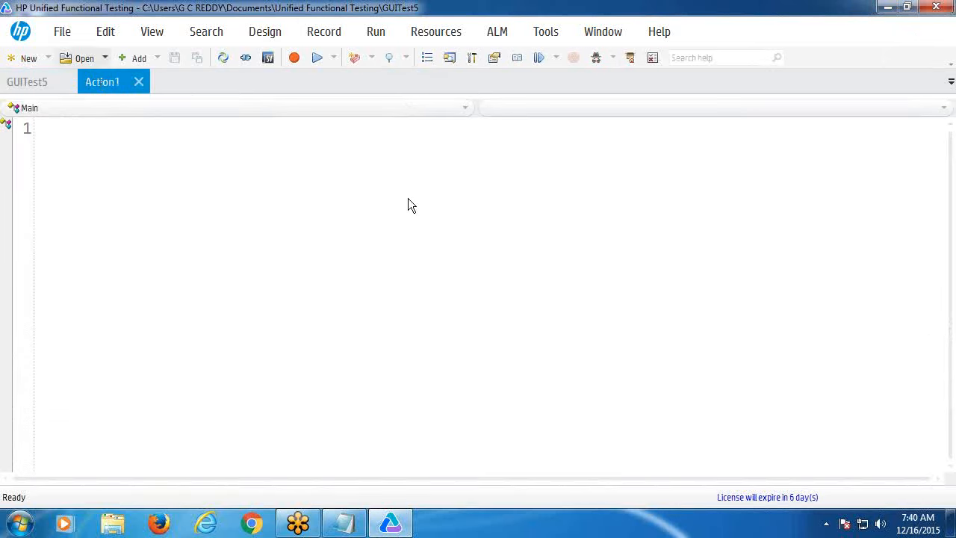
{"action": "left_click", "coordinate": [146, 34]}
{"action": "left_click", "coordinate": [159, 120]}
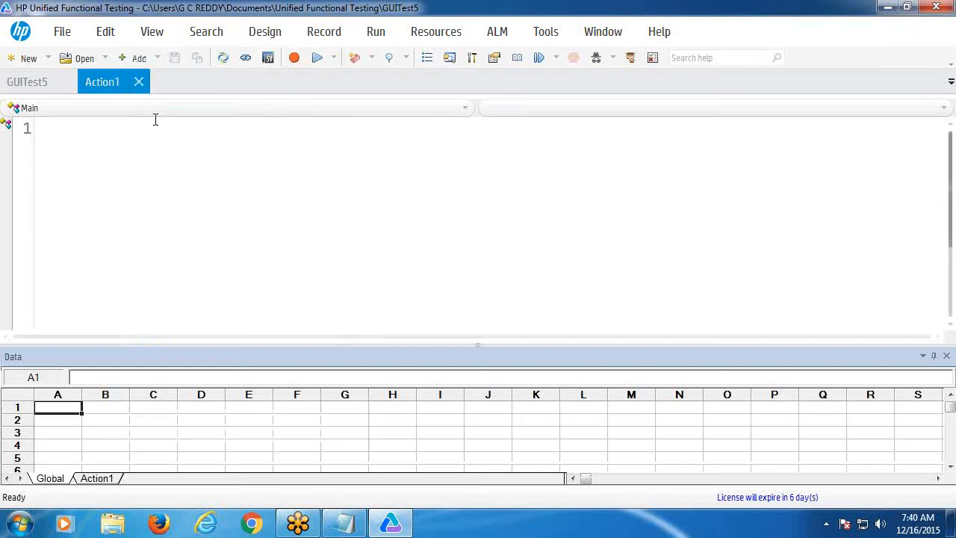
{"action": "left_click_drag", "start_coordinate": [348, 346], "coordinate": [337, 215]}
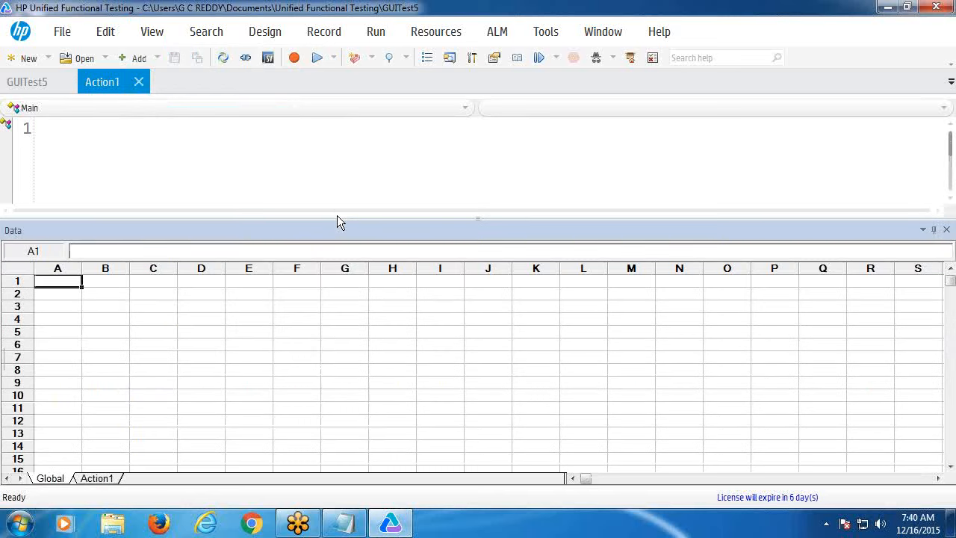
{"action": "right_click", "coordinate": [45, 306]}
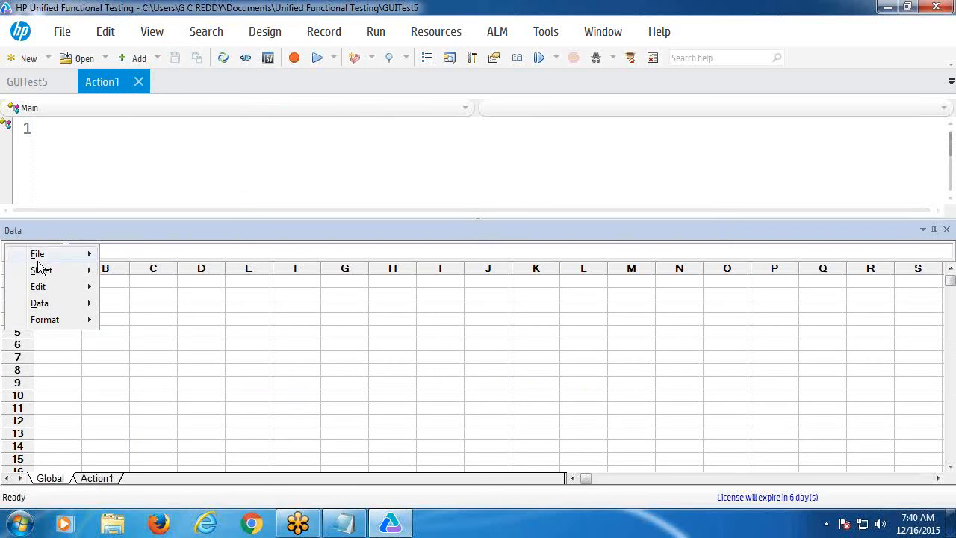
- Start a file import into the Global data table, accepting the column-heading warning
{"action": "mouse_move", "coordinate": [38, 255]}
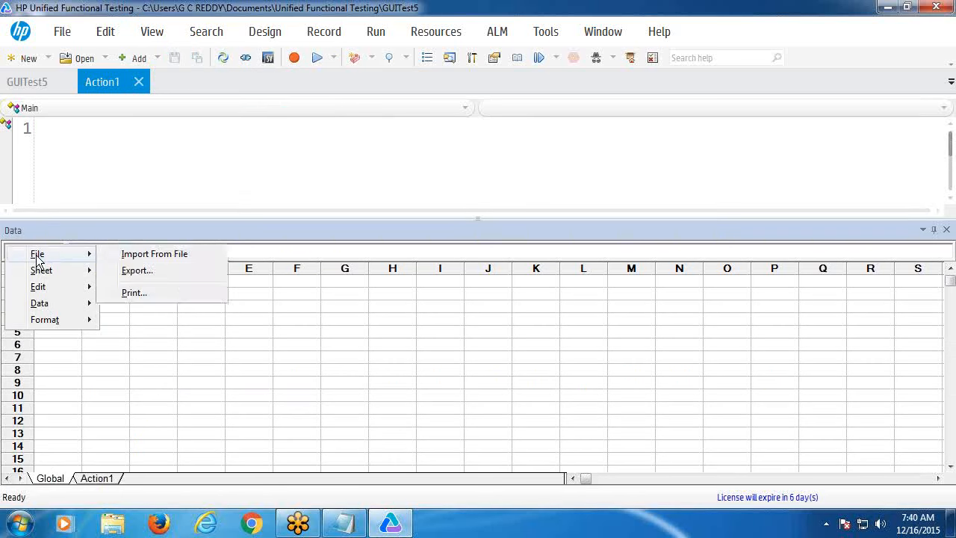
{"action": "left_click", "coordinate": [144, 256]}
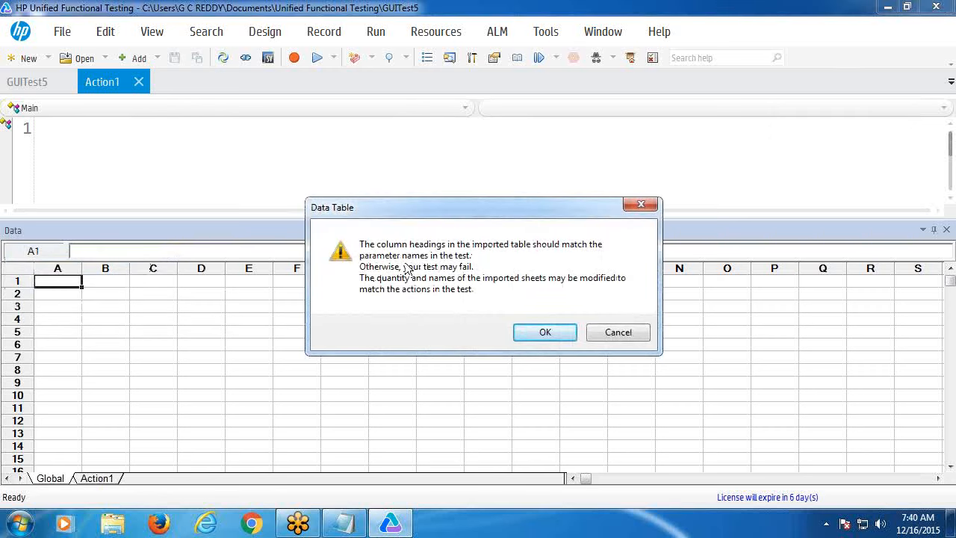
{"action": "left_click", "coordinate": [540, 335]}
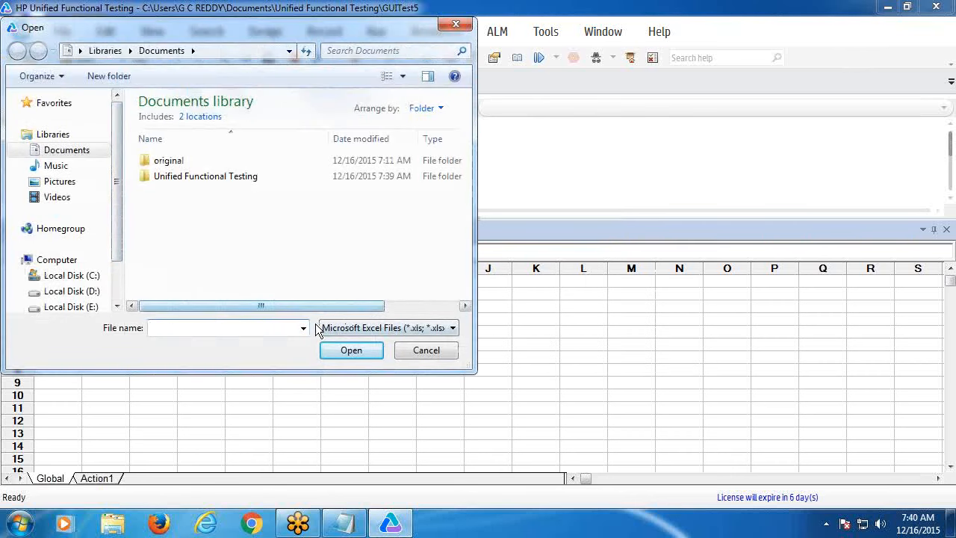
- Browse from the C: drive through Users and the user's profile to the Desktop folder
{"action": "left_click", "coordinate": [303, 328]}
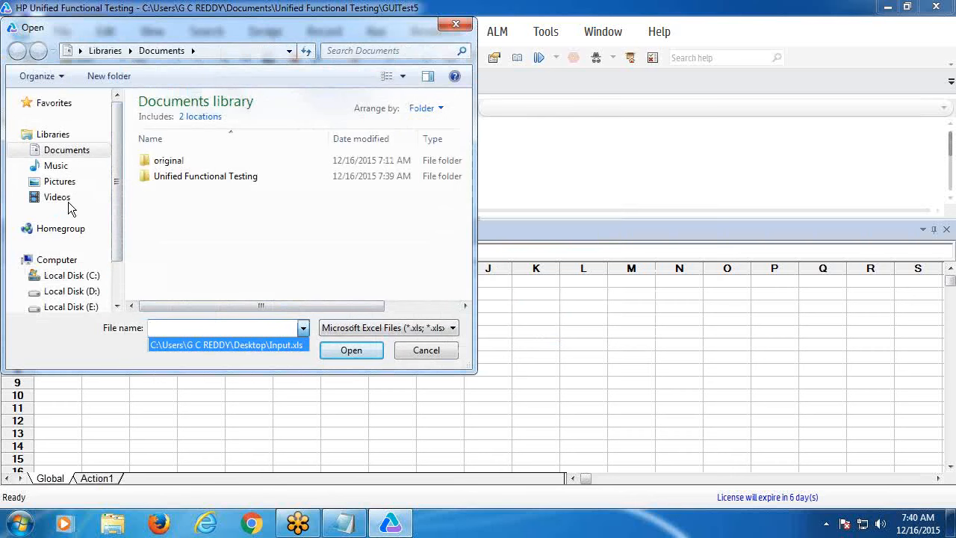
{"action": "left_click", "coordinate": [82, 278]}
{"action": "left_click", "coordinate": [83, 276]}
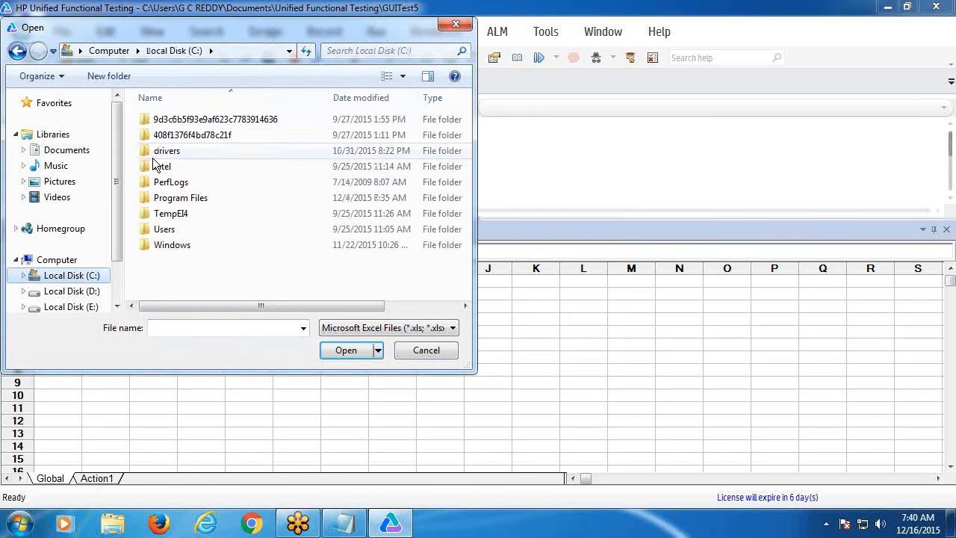
{"action": "left_click", "coordinate": [167, 232]}
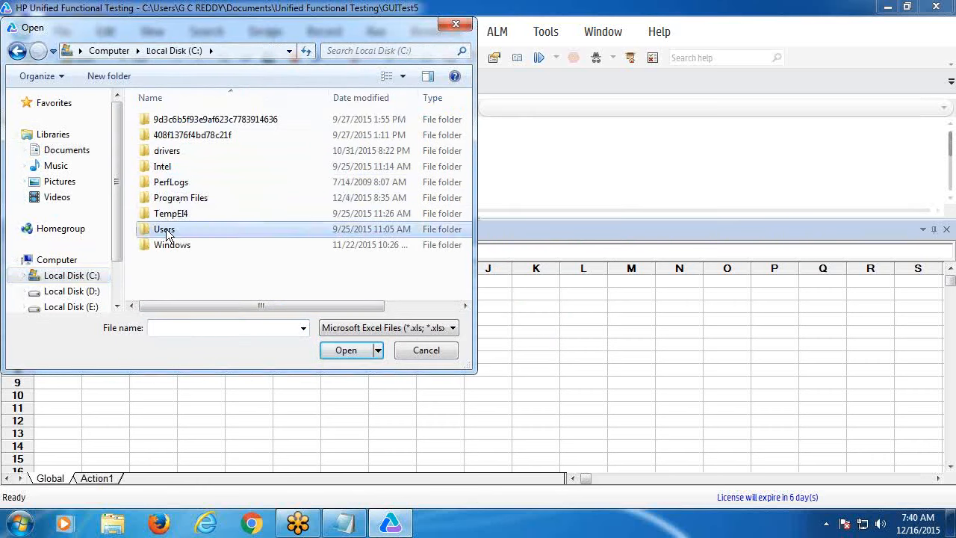
{"action": "double_click", "coordinate": [166, 230]}
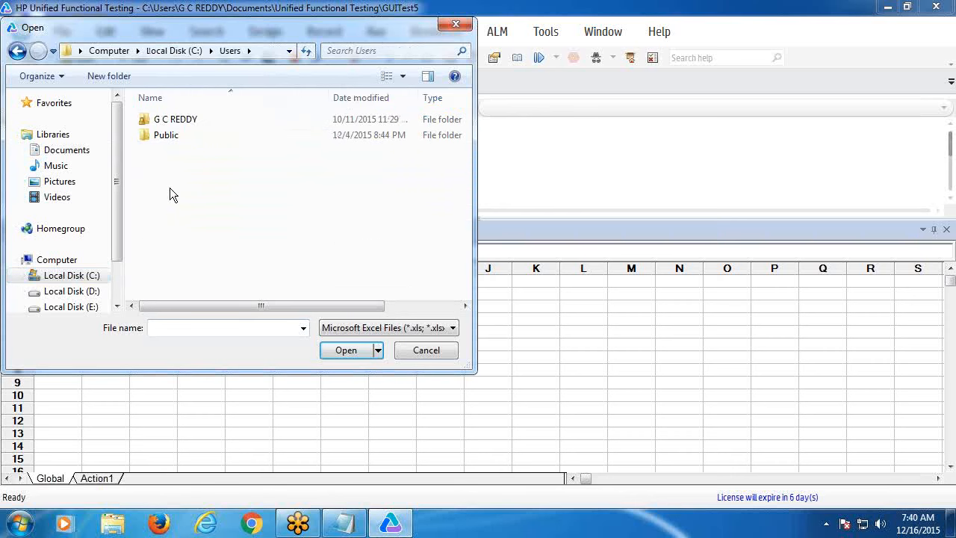
{"action": "left_click", "coordinate": [170, 121]}
{"action": "double_click", "coordinate": [170, 120]}
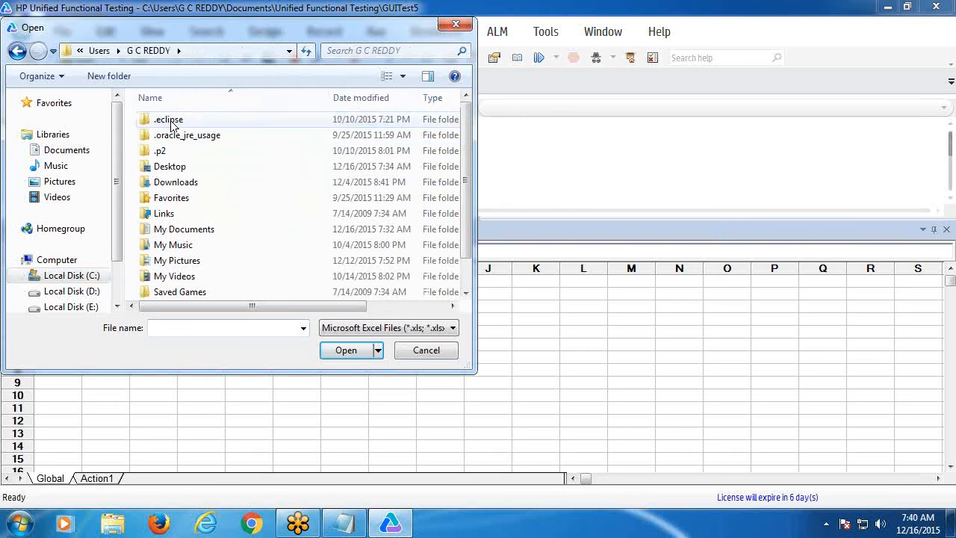
{"action": "double_click", "coordinate": [177, 166]}
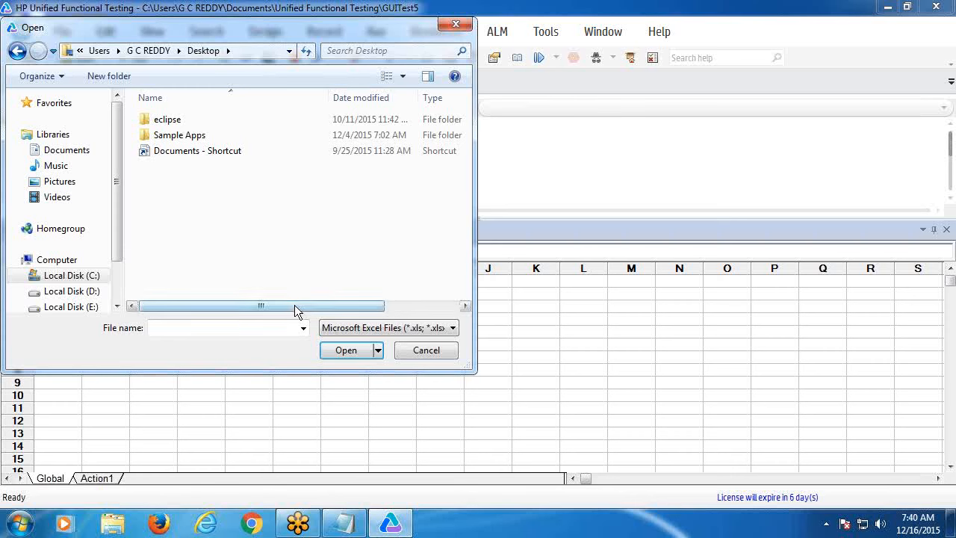
- Show All Files (*.*) on the Desktop and select the data text file
{"action": "left_click", "coordinate": [303, 328]}
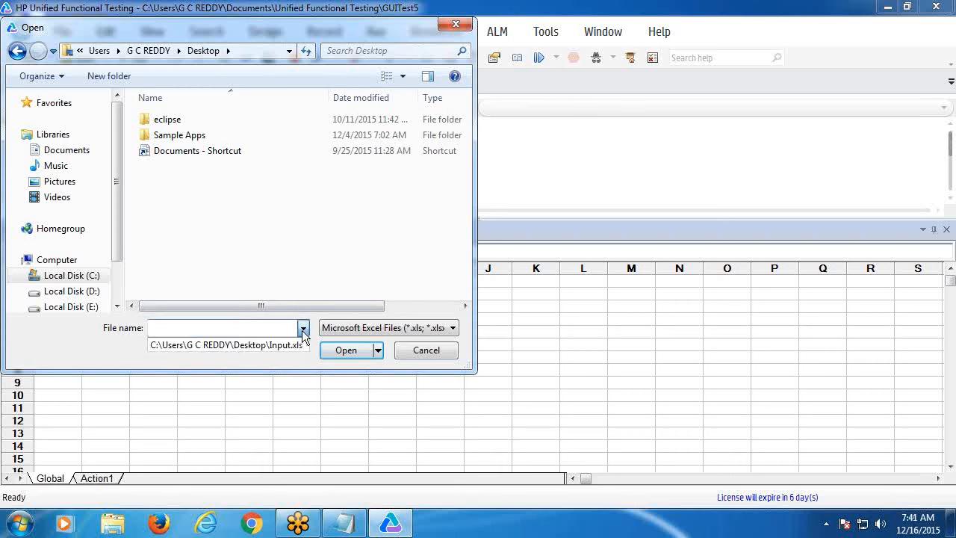
{"action": "left_click", "coordinate": [453, 330]}
{"action": "left_click", "coordinate": [453, 329]}
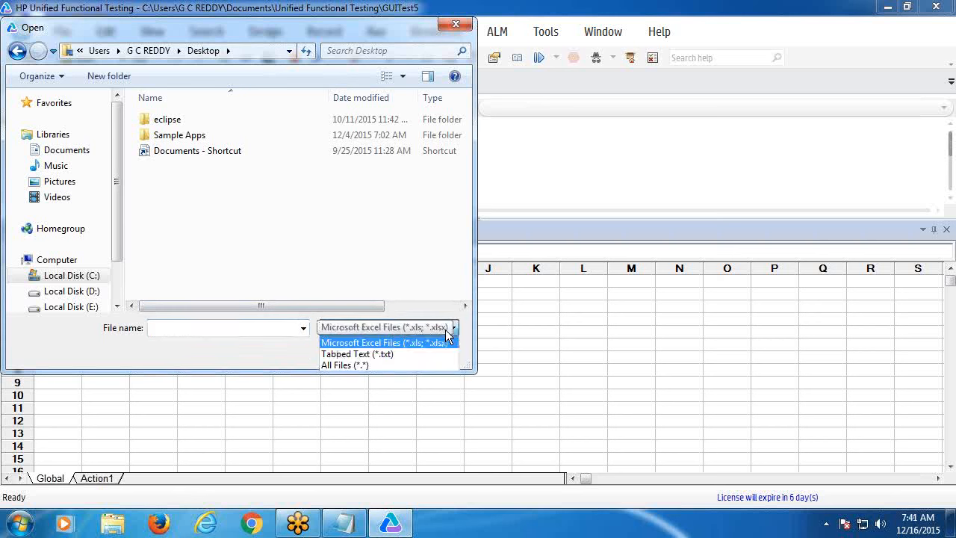
{"action": "left_click", "coordinate": [394, 365]}
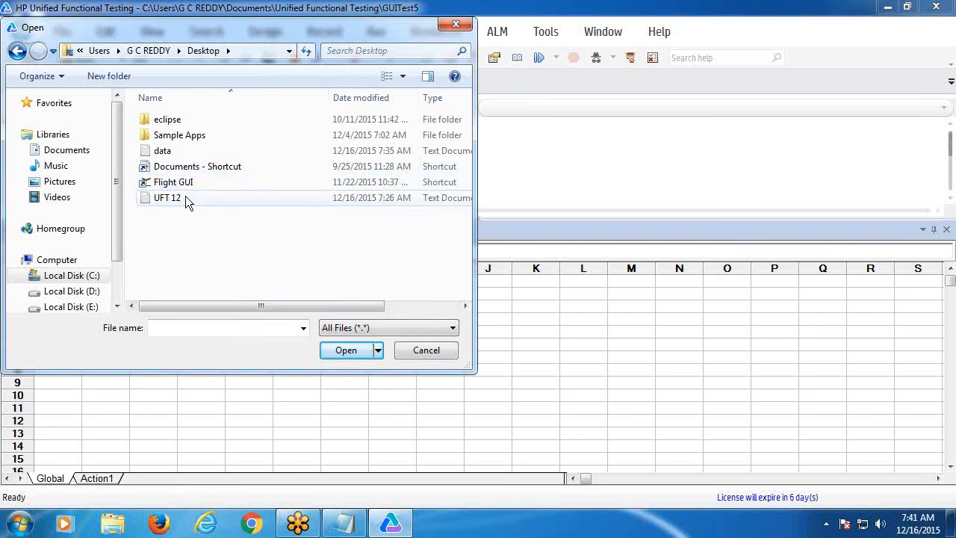
{"action": "left_click", "coordinate": [168, 153]}
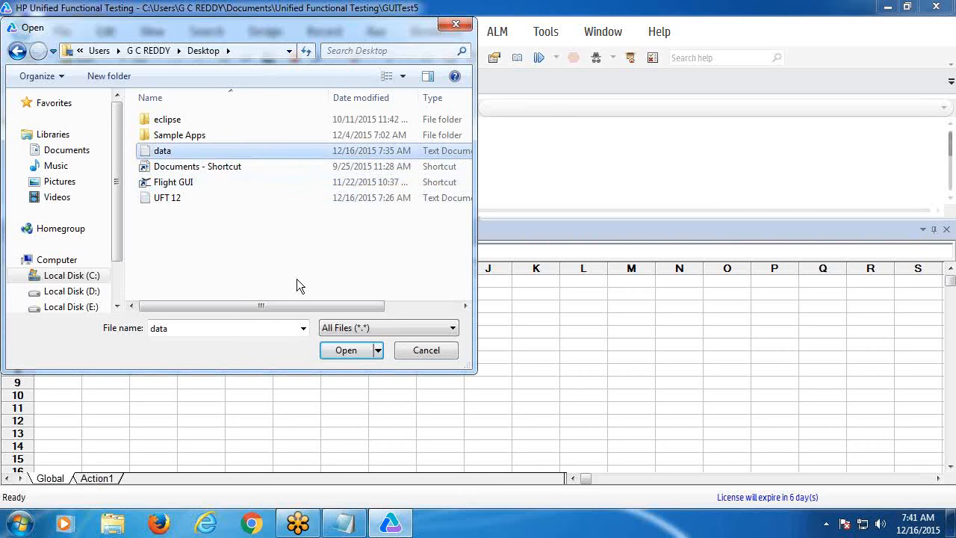
- Import the data file, then widen the Password column so its heading shows in full
{"action": "left_click", "coordinate": [345, 351]}
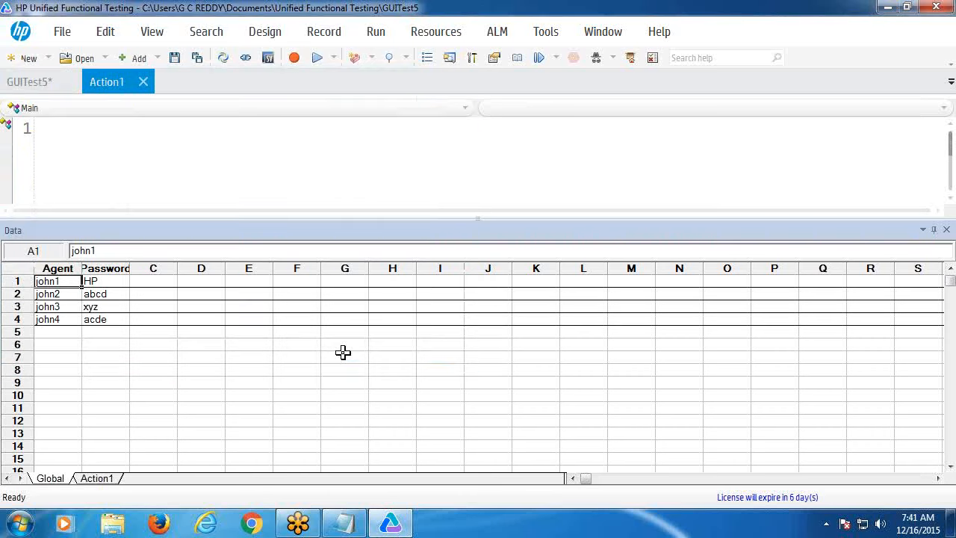
{"action": "left_click", "coordinate": [120, 366]}
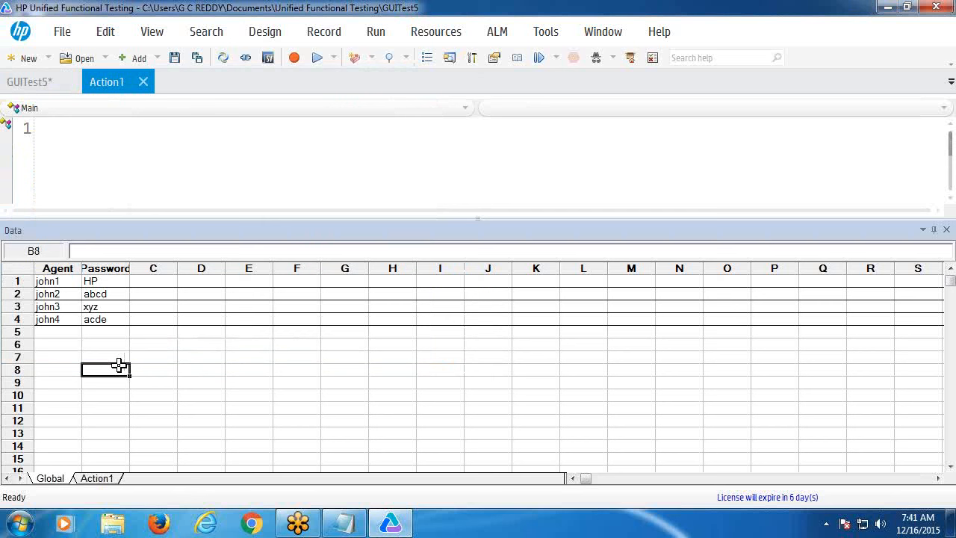
{"action": "left_click_drag", "start_coordinate": [82, 267], "coordinate": [83, 266]}
{"action": "left_click_drag", "start_coordinate": [129, 267], "coordinate": [144, 267]}
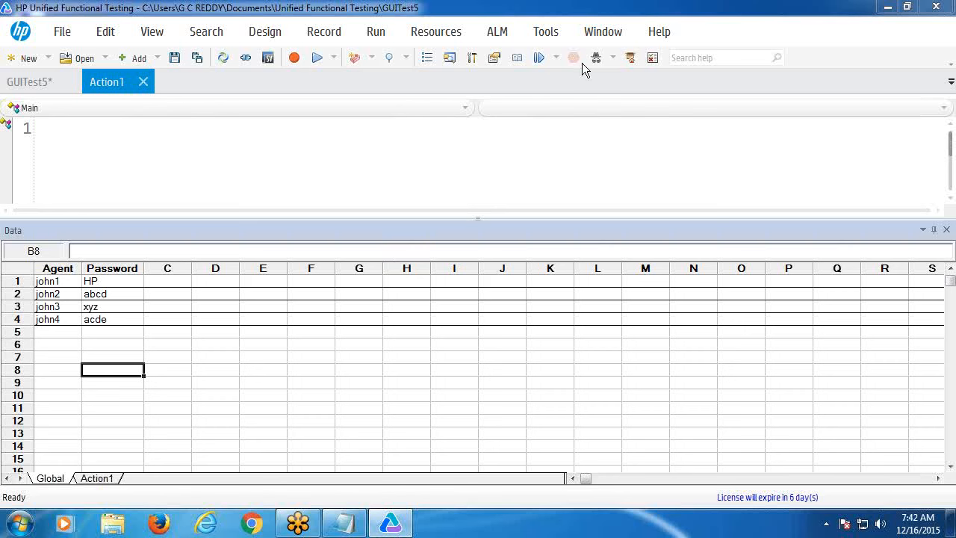
- Browse the Tools menu, then restore and re-maximize the UFT window
{"action": "left_click", "coordinate": [549, 44]}
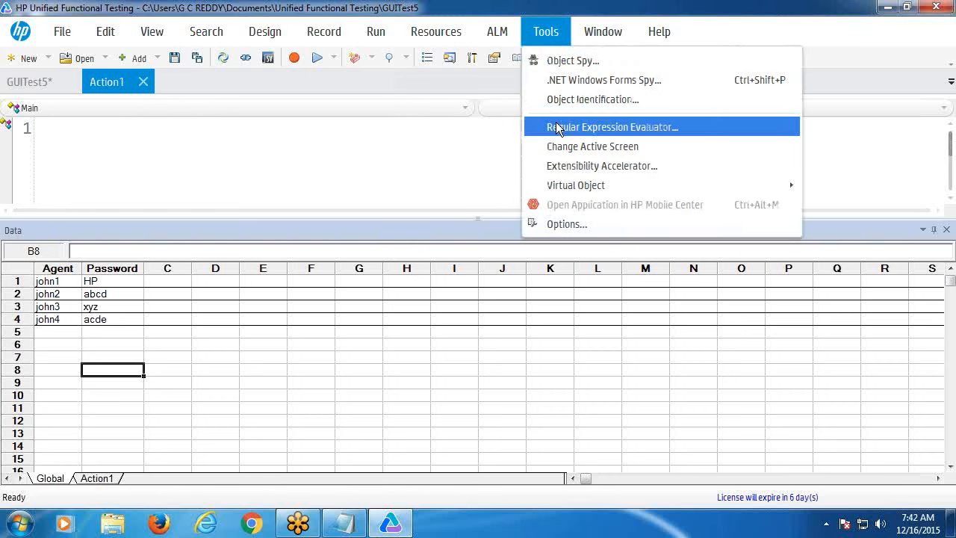
{"action": "mouse_move", "coordinate": [503, 40]}
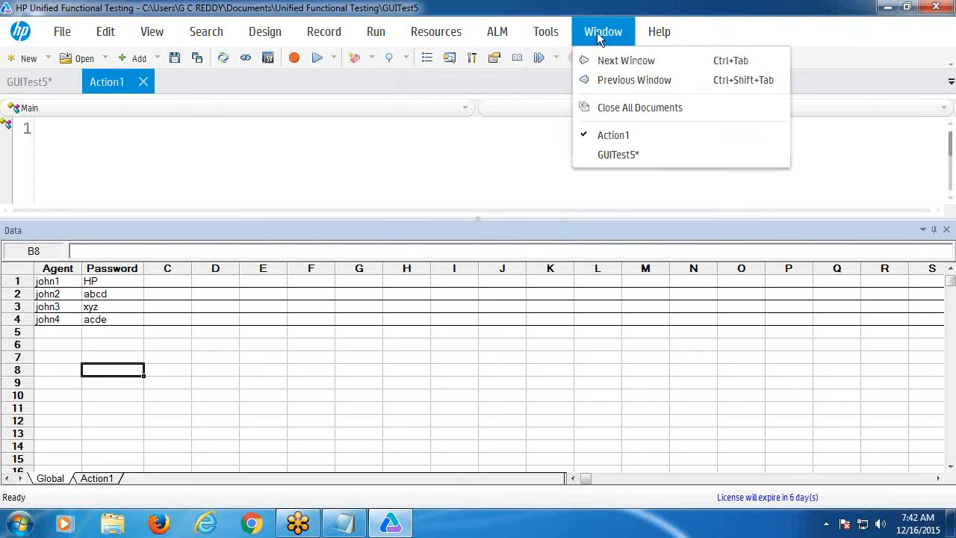
{"action": "left_click", "coordinate": [908, 7]}
{"action": "left_click", "coordinate": [908, 8]}
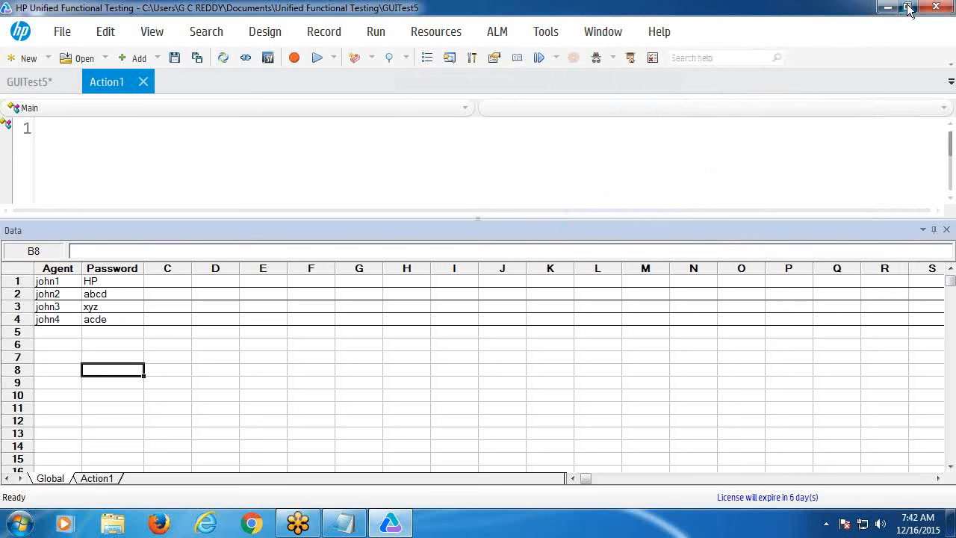
{"action": "left_click", "coordinate": [534, 141]}
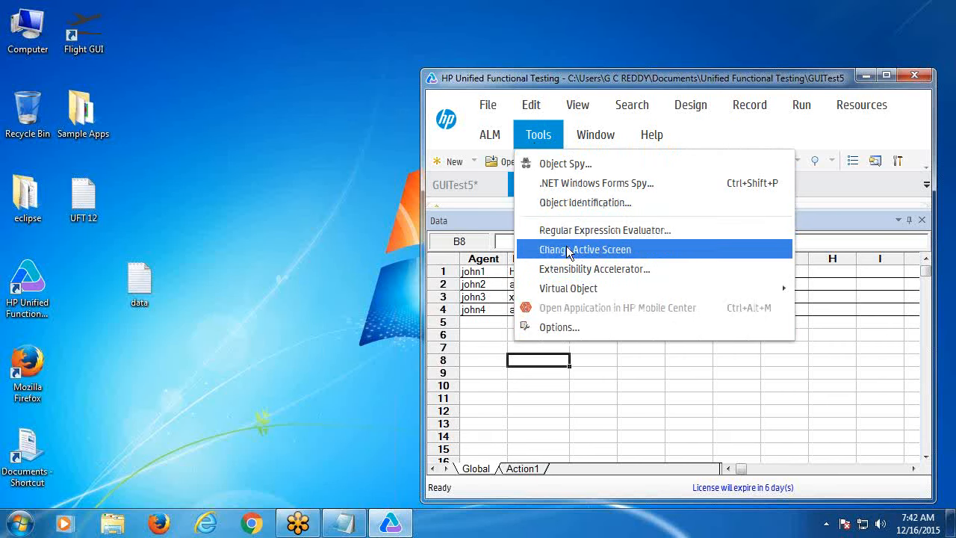
{"action": "left_click", "coordinate": [864, 112]}
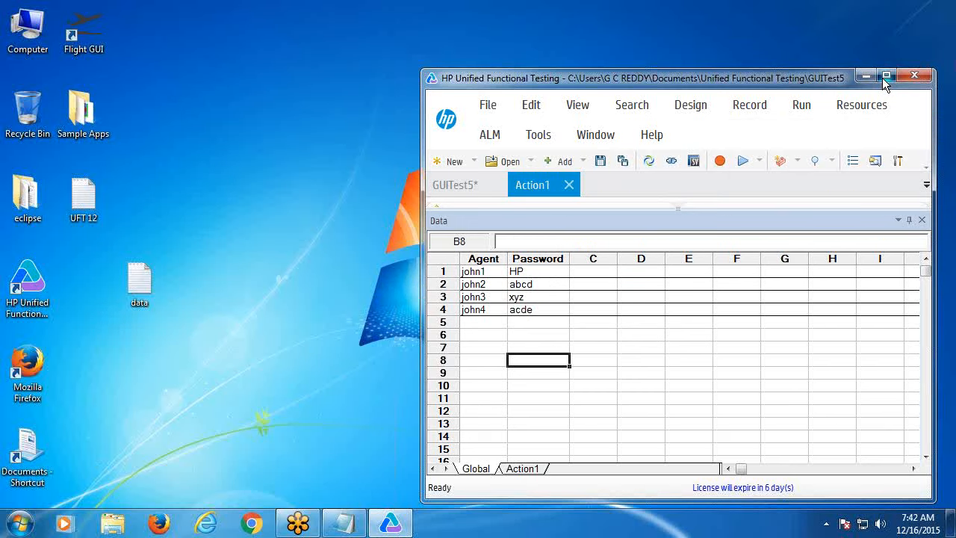
{"action": "left_click", "coordinate": [882, 78]}
- Check the Tools menu again without choosing anything, then minimize UFT to the desktop
{"action": "type", "text": "hythuuu"}
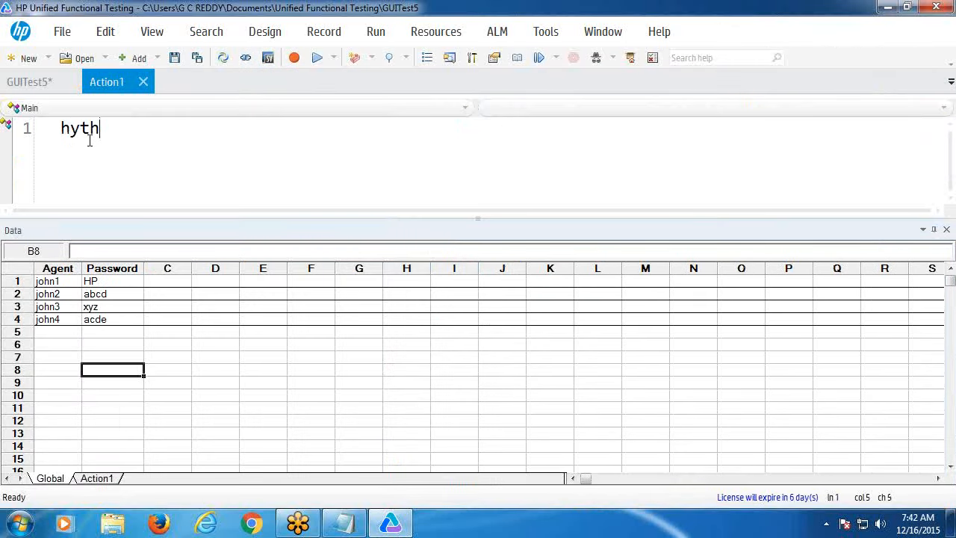
{"action": "left_click", "coordinate": [543, 39]}
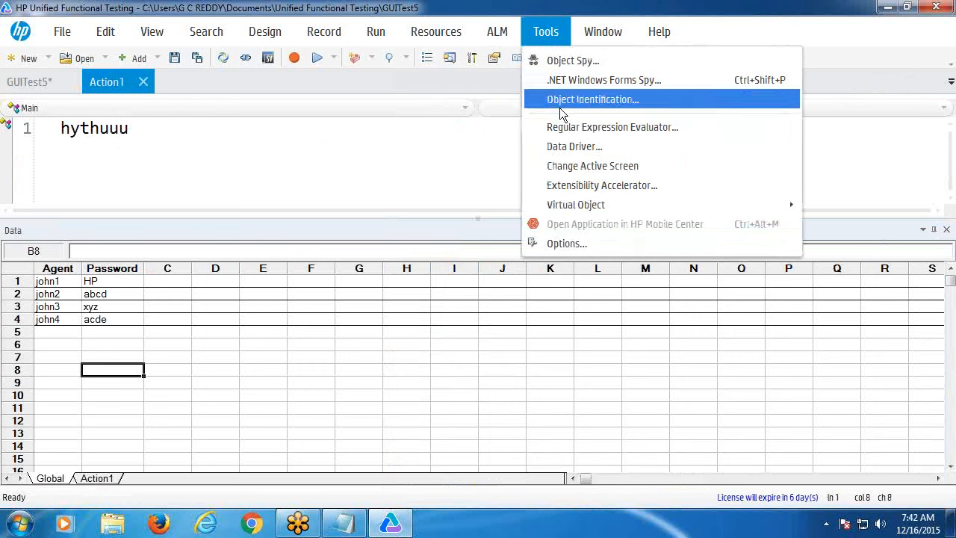
{"action": "left_click", "coordinate": [451, 159]}
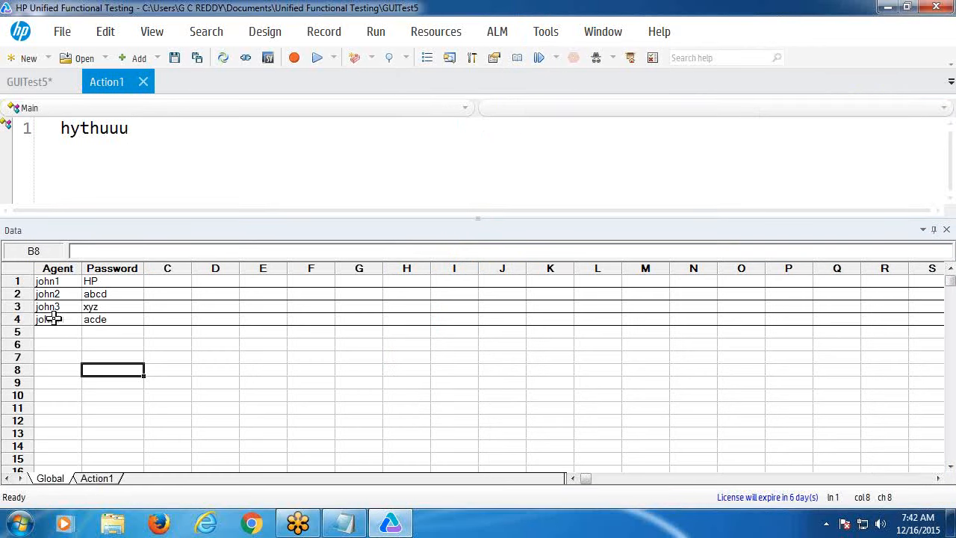
{"action": "left_click", "coordinate": [888, 8]}
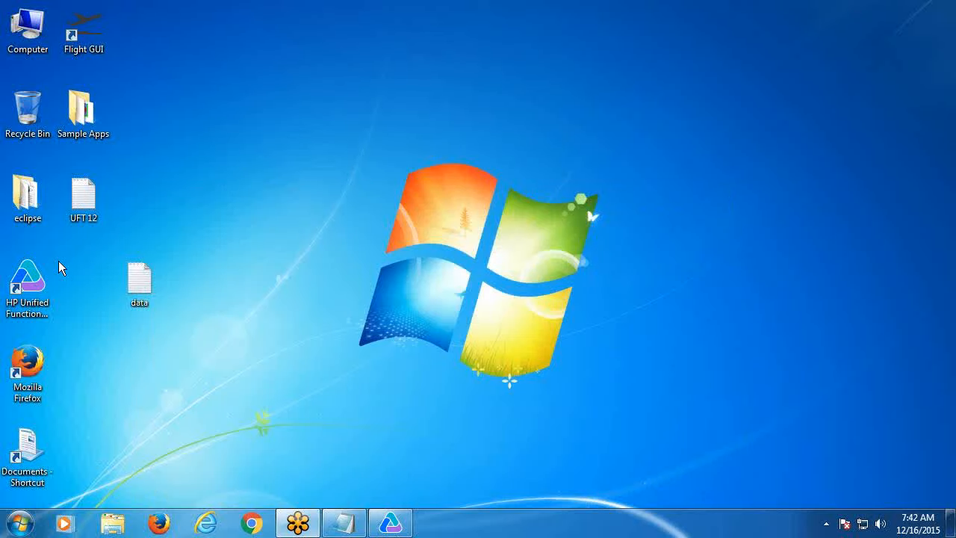
{"action": "double_click", "coordinate": [137, 282]}
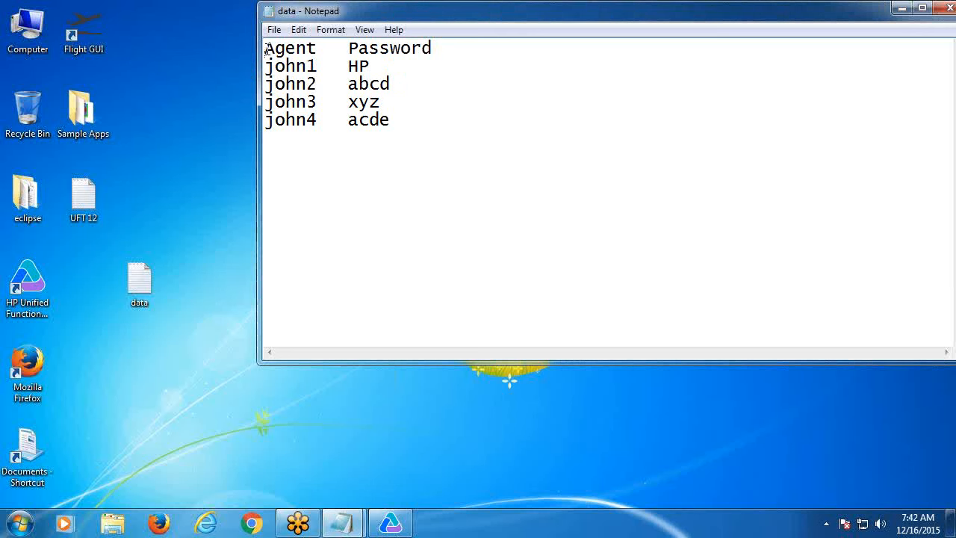
{"action": "left_click_drag", "start_coordinate": [266, 50], "coordinate": [448, 48]}
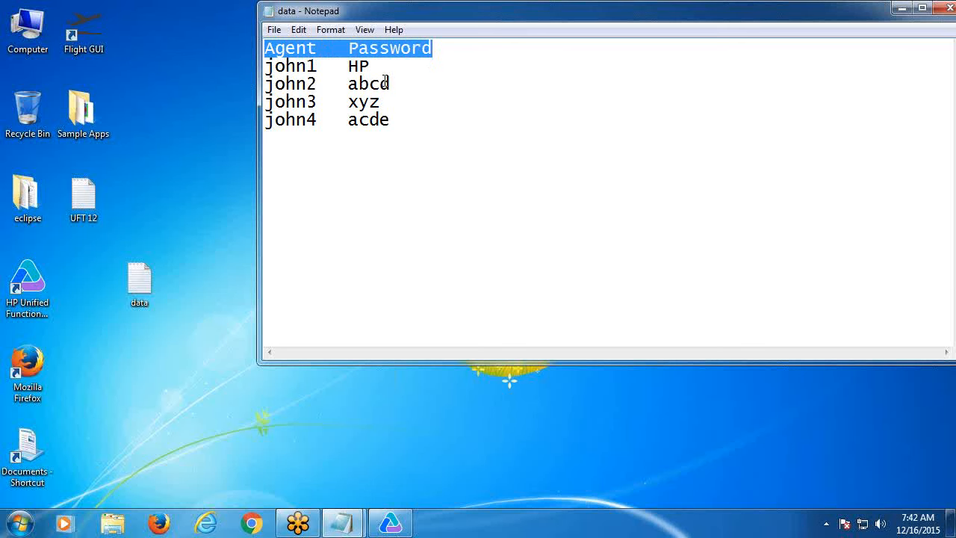
{"action": "left_click", "coordinate": [329, 76]}
{"action": "left_click_drag", "start_coordinate": [319, 66], "coordinate": [348, 65]}
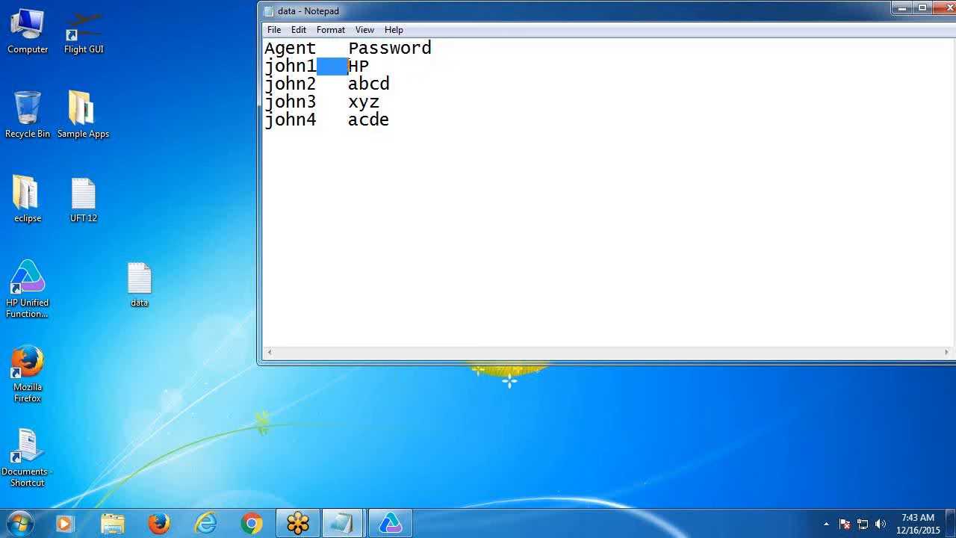
{"action": "left_click", "coordinate": [370, 151]}
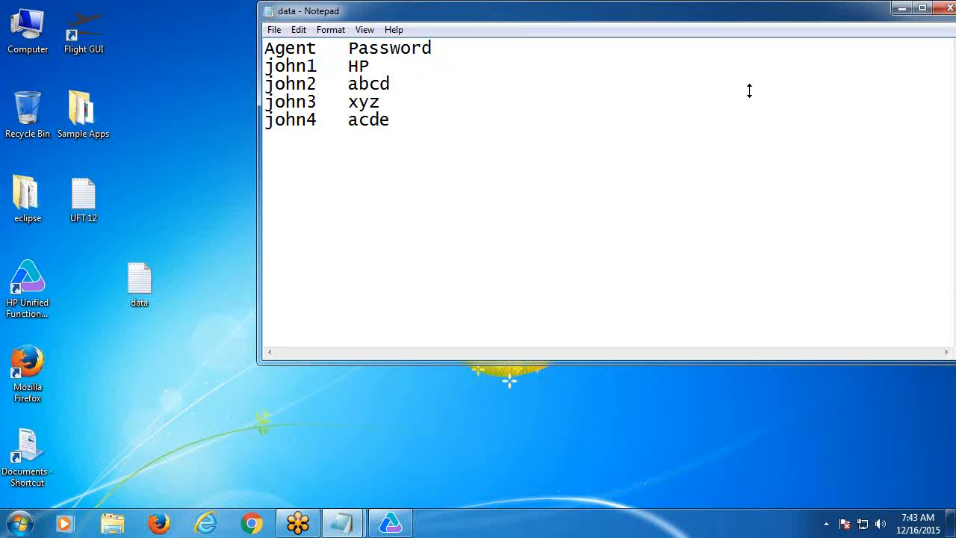
{"action": "left_click", "coordinate": [949, 7]}
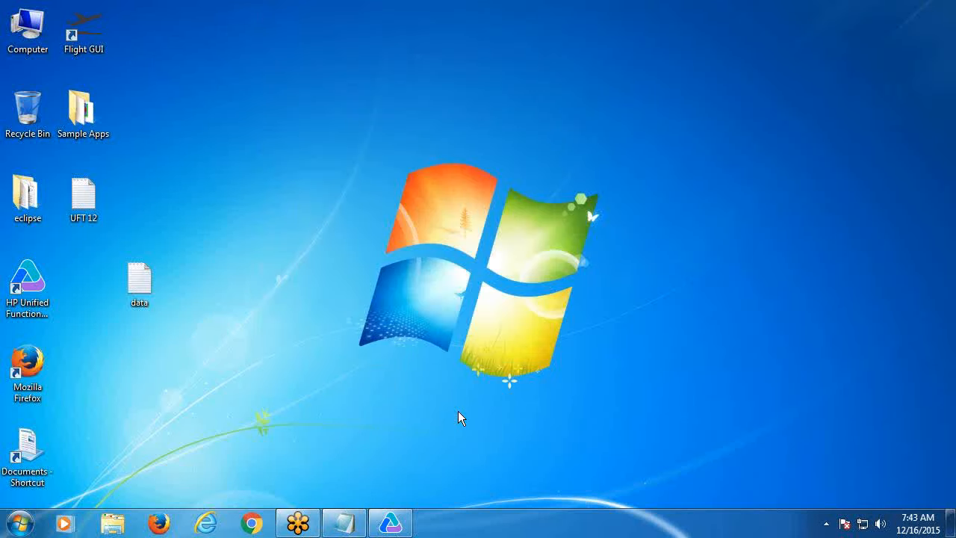
{"action": "left_click", "coordinate": [344, 523]}
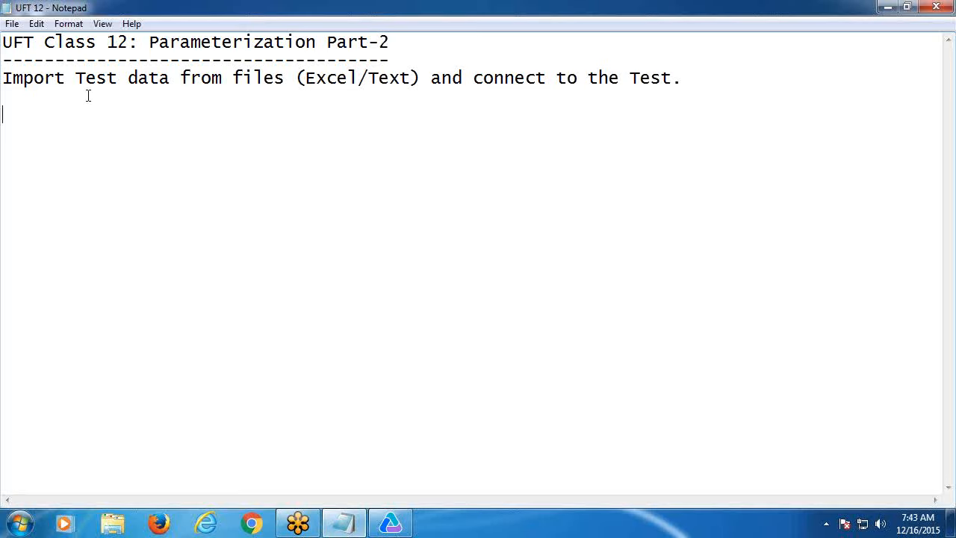
- Type the note 'If you want to import test data from a text file, there are 2 syntax'
{"action": "type", "text": "If you want to"}
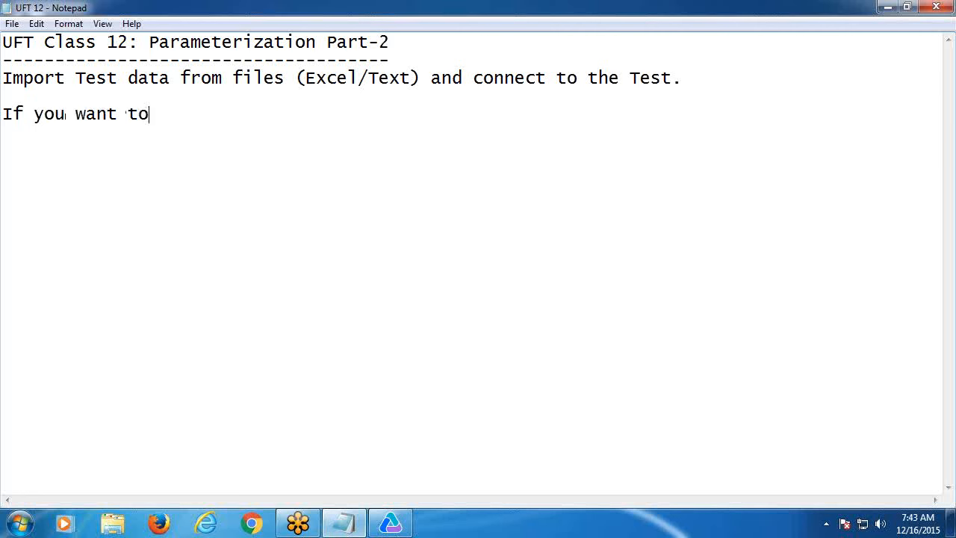
{"action": "type", "text": " import t"}
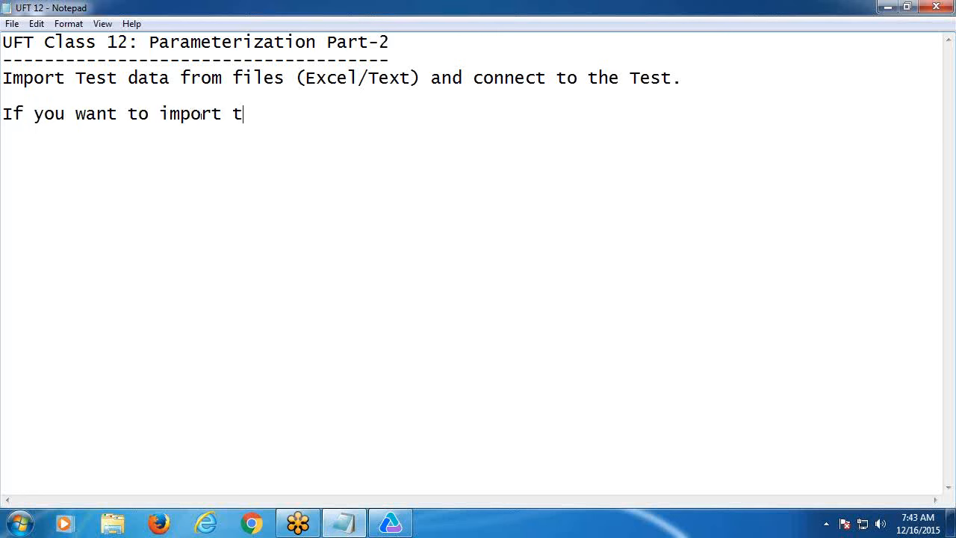
{"action": "type", "text": "est data from a "}
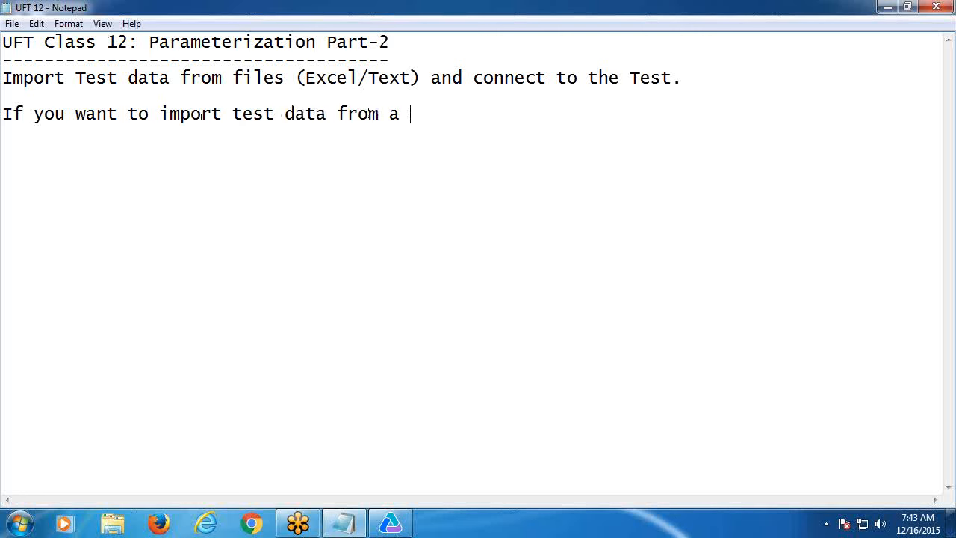
{"action": "type", "text": "text/f"}
{"action": "key", "text": "BackSpace"}
{"action": "key", "text": "BackSpace"}
{"action": "type", "text": "file"}
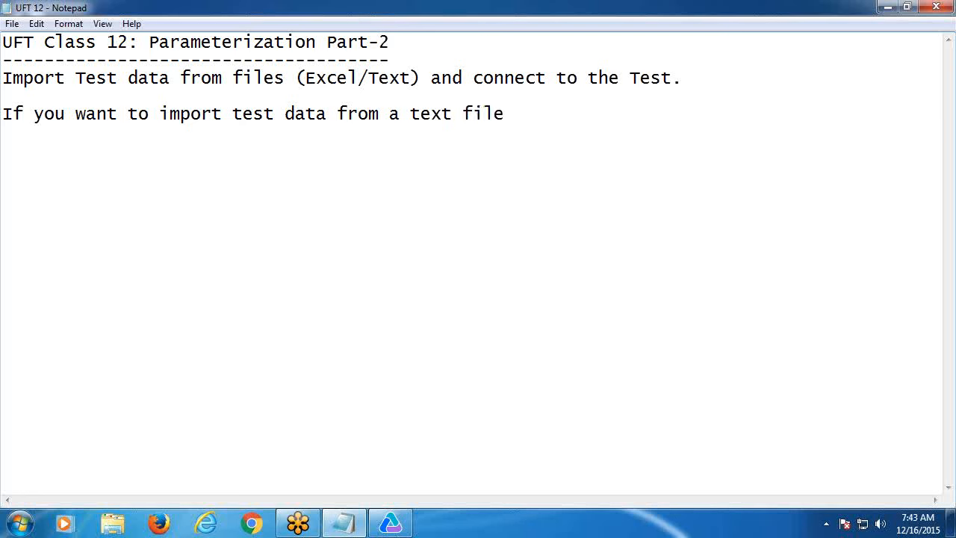
{"action": "key", "text": "BackSpace"}
{"action": "type", "text": ", there are "}
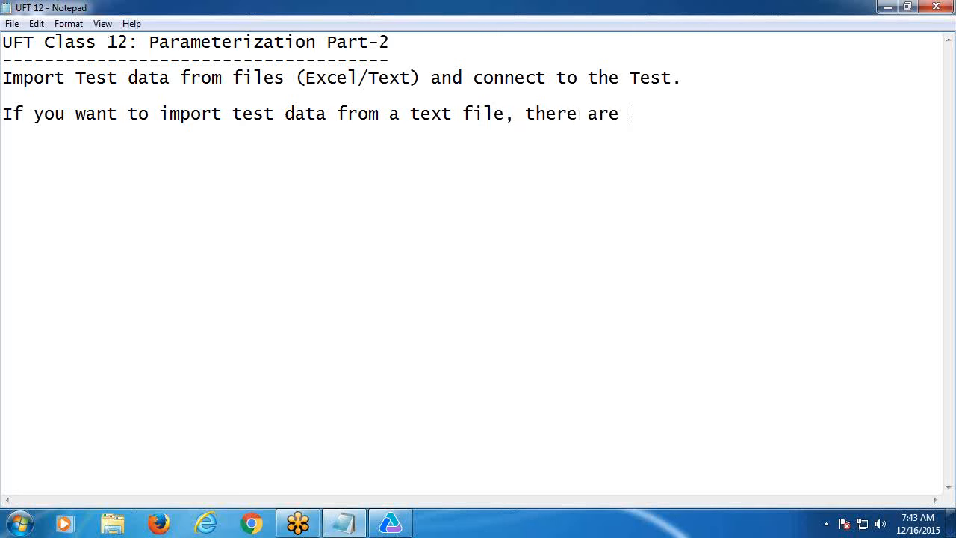
{"action": "type", "text": "2 syn"}
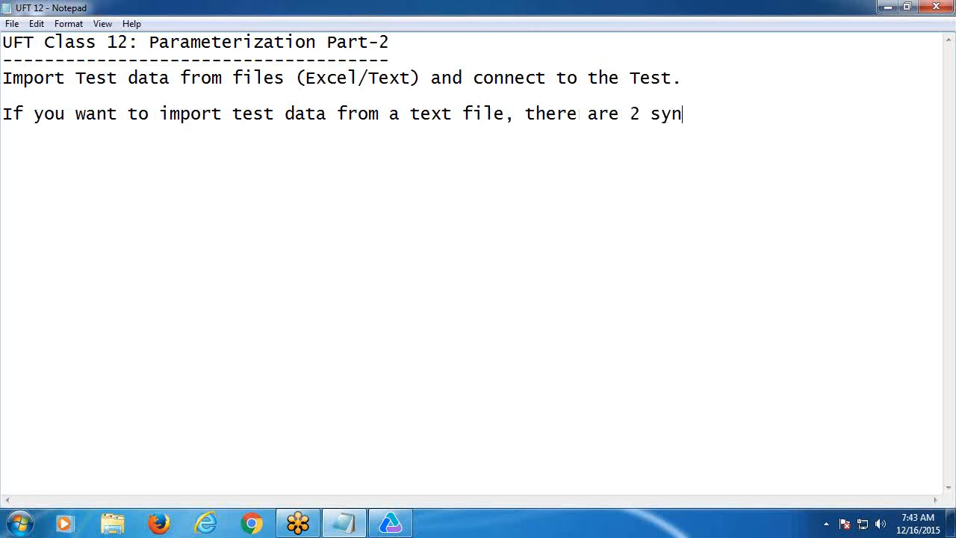
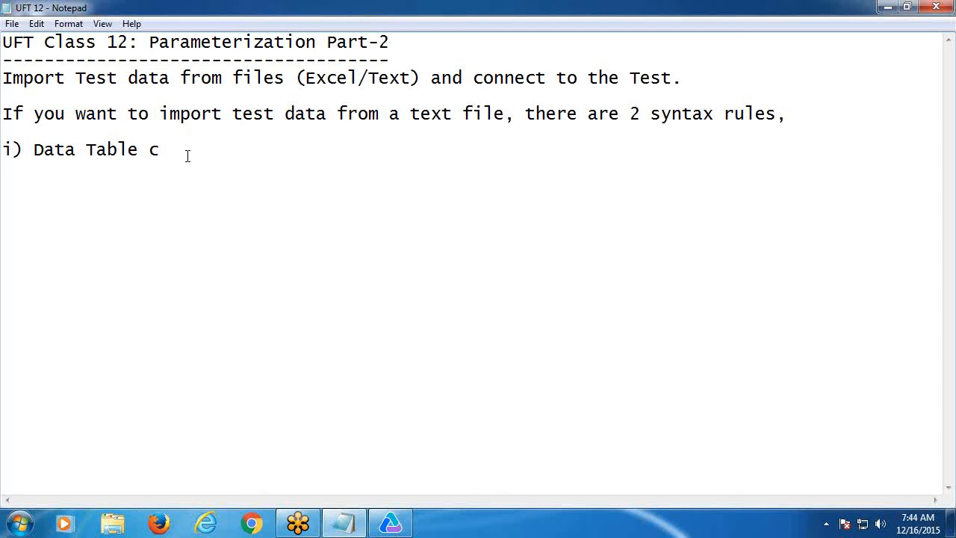
- Type rule i) 'Text file first line as column headers' and rule ii) 'Tab space is the delimiter between two fields', then a dashed line
{"action": "type", "text": "onsiders"}
{"action": "type", "text": "Text"}
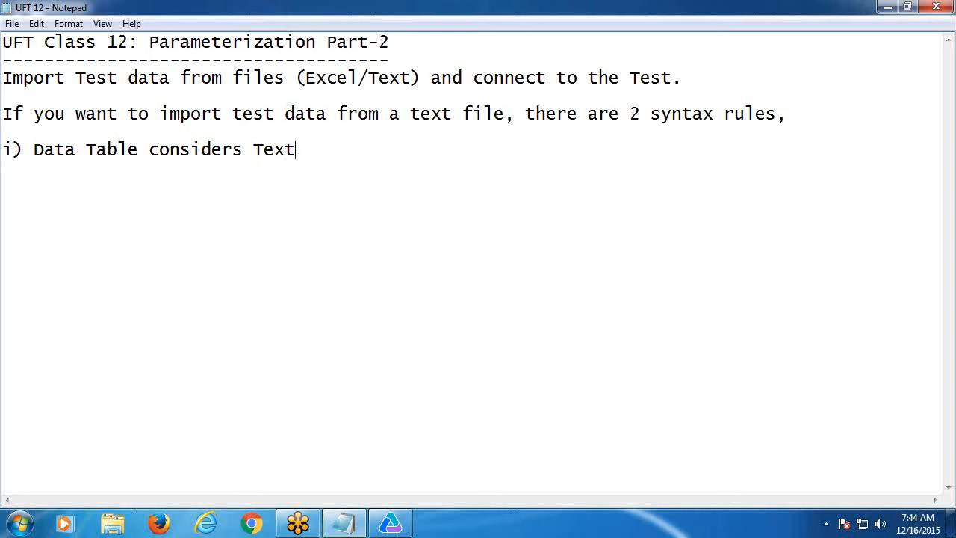
{"action": "type", "text": " file first "}
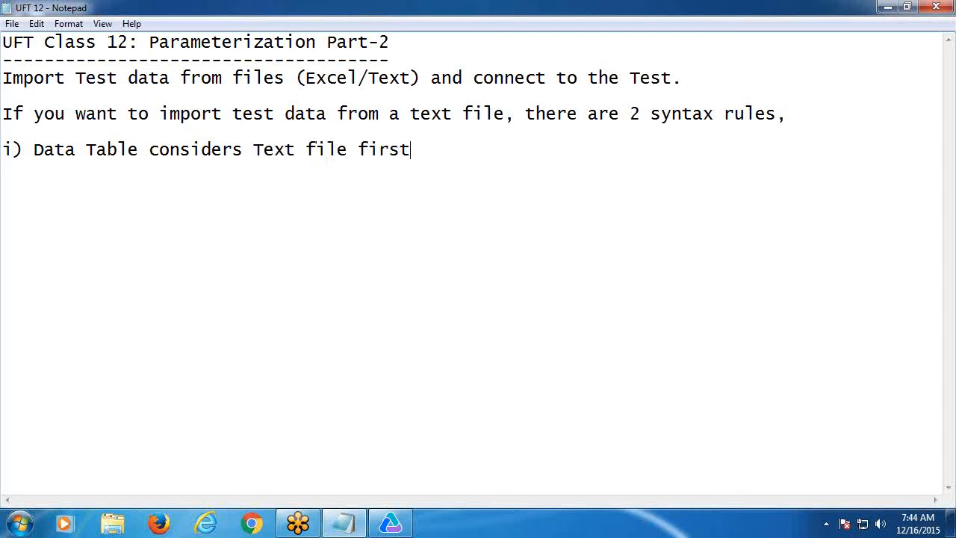
{"action": "type", "text": "line as col"}
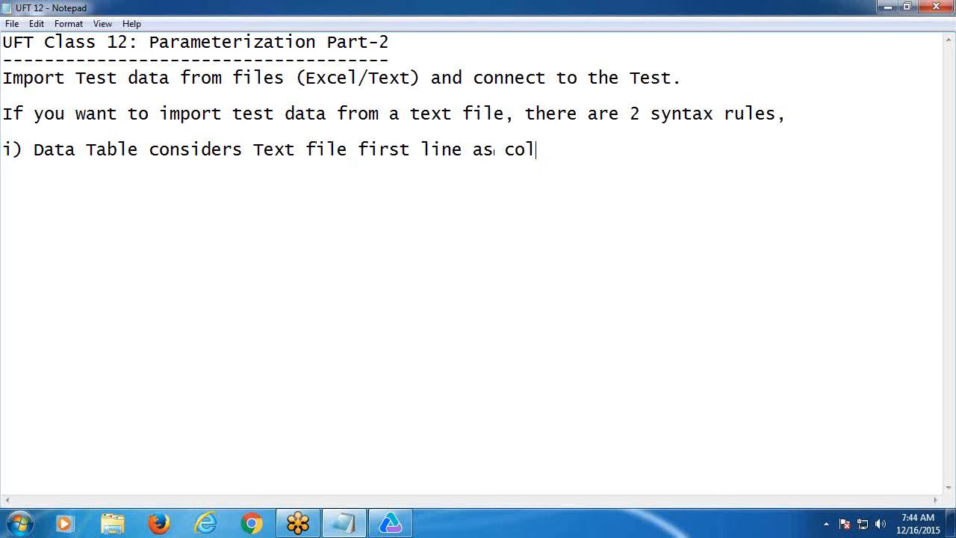
{"action": "type", "text": "umn he"}
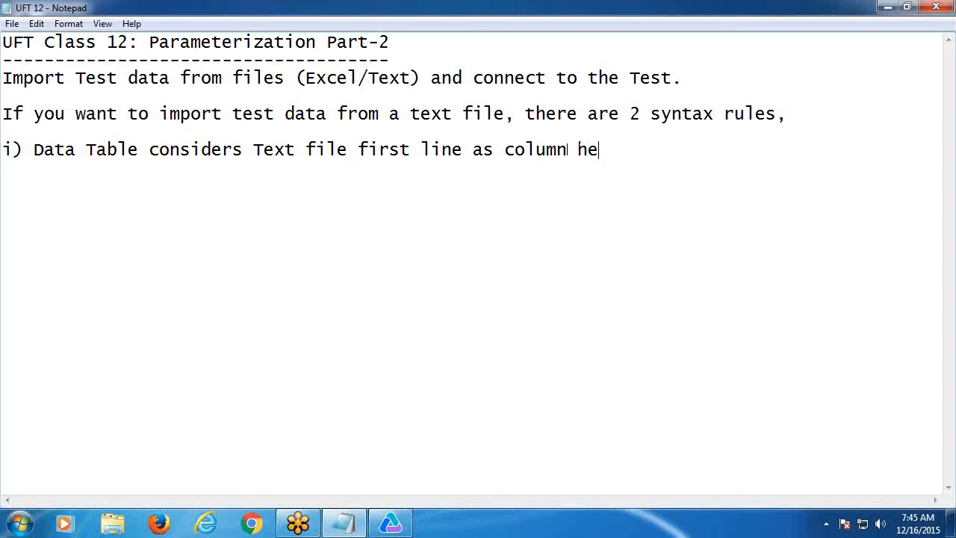
{"action": "type", "text": "aders"}
{"action": "key", "text": "Return"}
{"action": "type", "text": "ii"}
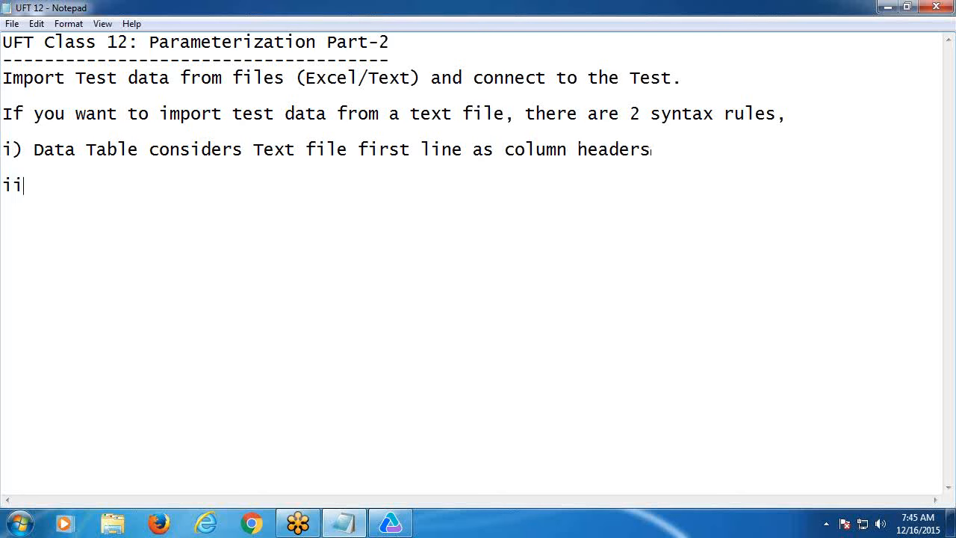
{"action": "type", "text": ") Tab spa"}
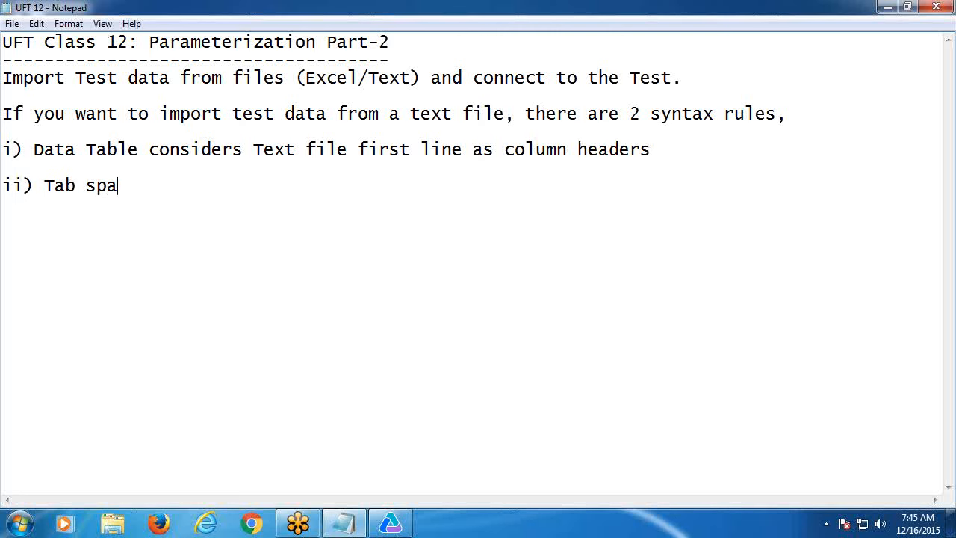
{"action": "type", "text": "ce is the delim"}
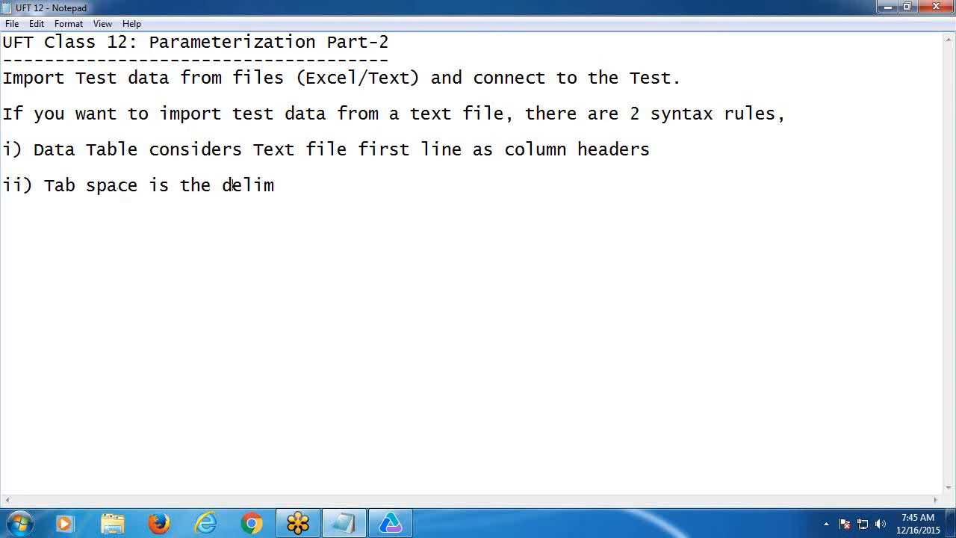
{"action": "type", "text": "ter"}
{"action": "key", "text": "BackSpace"}
{"action": "key", "text": "BackSpace"}
{"action": "type", "text": "or between "}
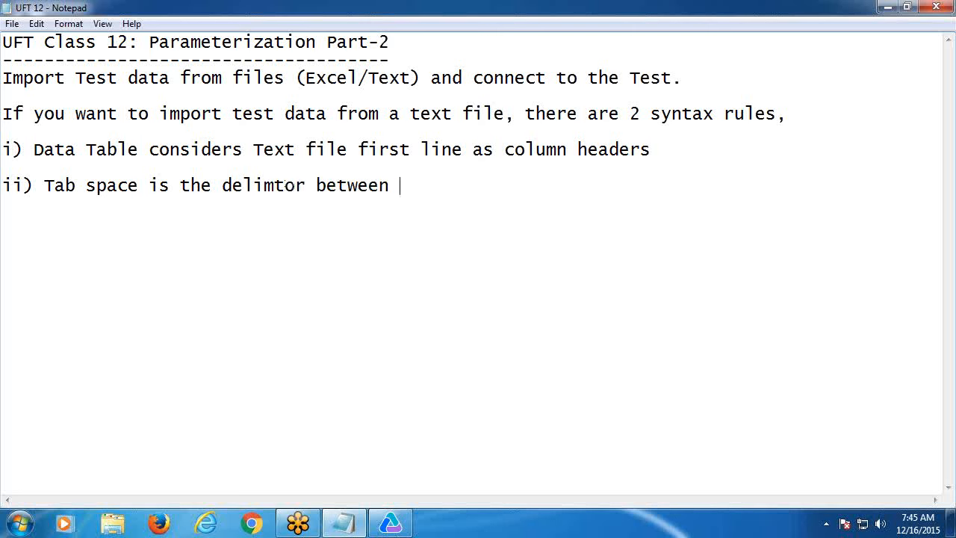
{"action": "type", "text": "two fileds"}
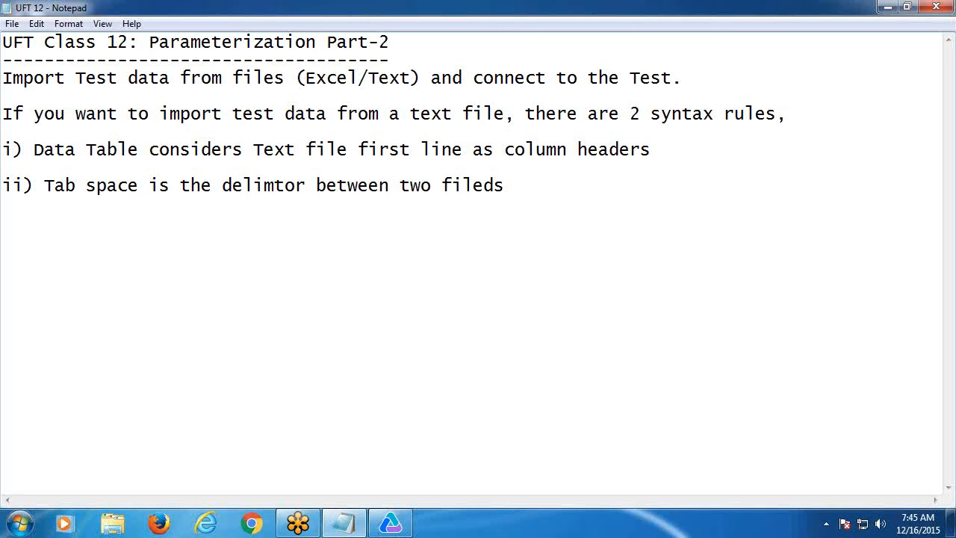
{"action": "key", "text": "Return"}
{"action": "type", "text": "-----------------------"}
- Paste the import phrase below the dashes, reworded to 'import test data from an excel file,'
{"action": "left_click_drag", "start_coordinate": [3, 114], "coordinate": [506, 111]}
{"action": "key", "text": "ctrl+c"}
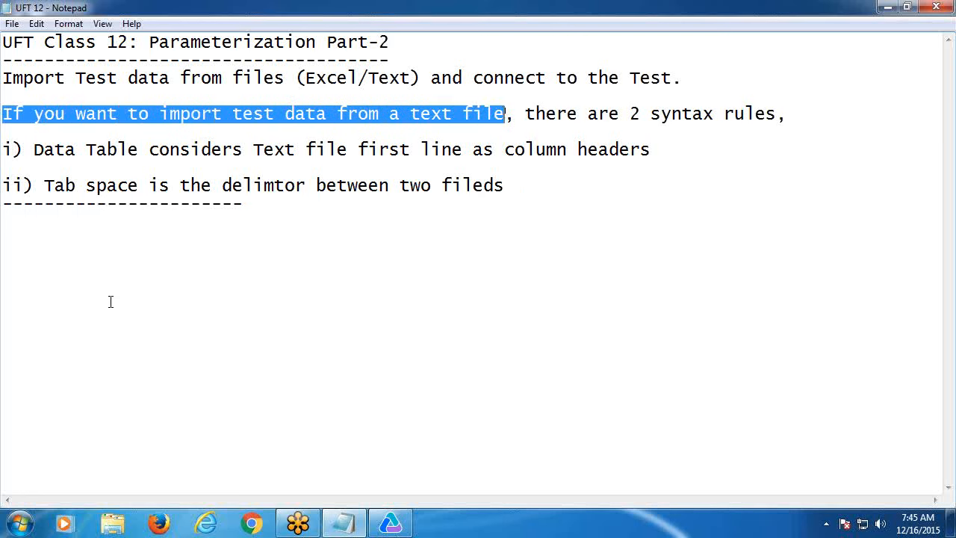
{"action": "left_click", "coordinate": [40, 220]}
{"action": "key", "text": "ctrl+v"}
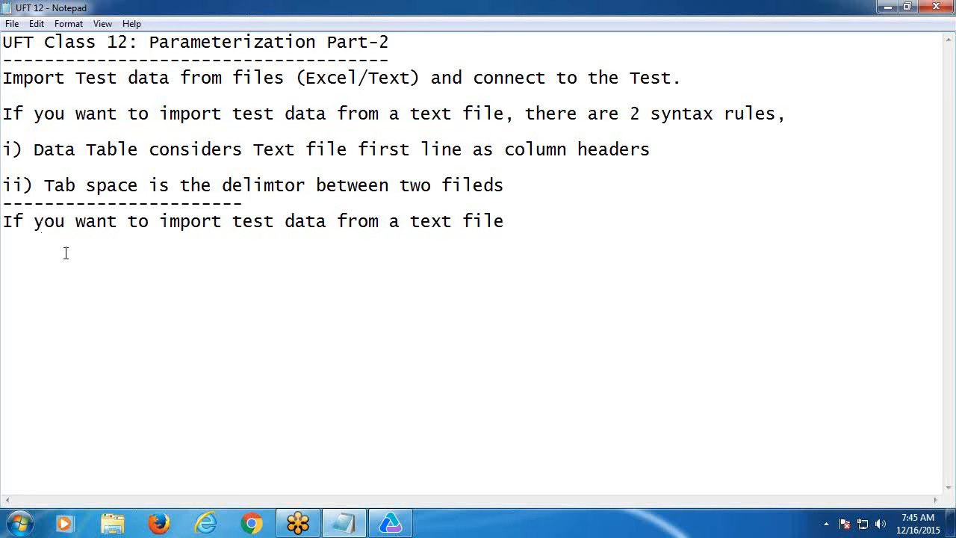
{"action": "left_click", "coordinate": [400, 223]}
{"action": "type", "text": "n"}
{"action": "left_click_drag", "start_coordinate": [420, 222], "coordinate": [461, 216]}
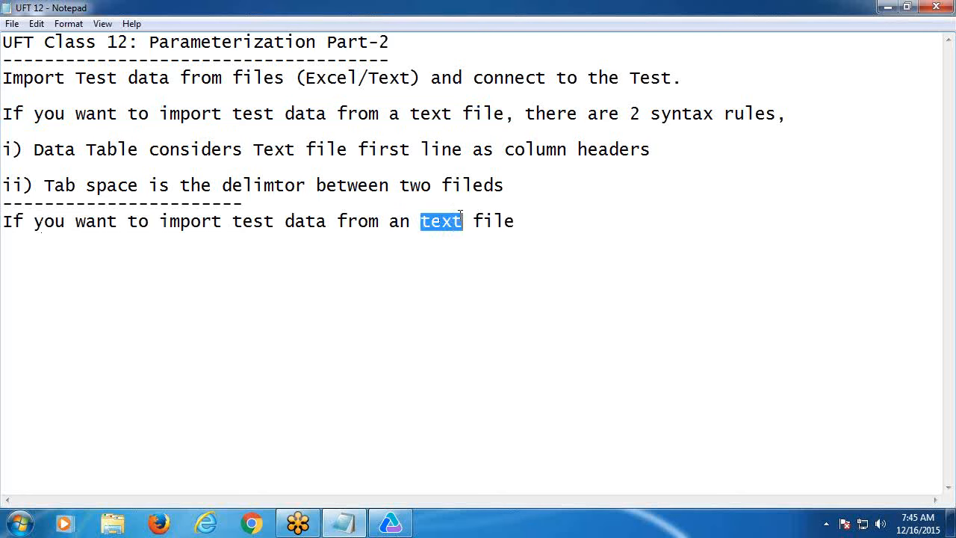
{"action": "type", "text": "excel"}
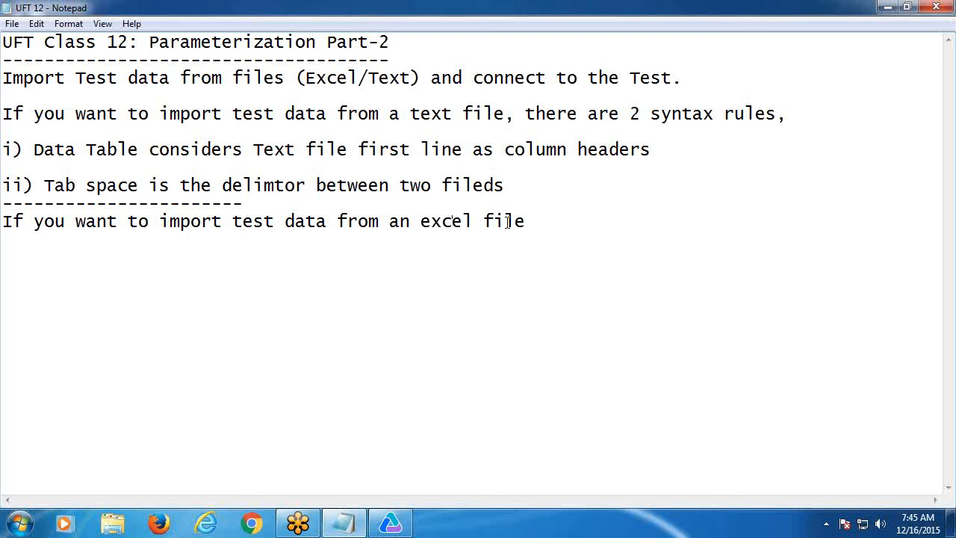
{"action": "left_click", "coordinate": [542, 224]}
{"action": "type", "text": ","}
- Add 'Data Table considers Excel sheet first row as column headers.' followed by a dashed line
{"action": "key", "text": "Return"}
{"action": "key", "text": "Return"}
{"action": "type", "text": "Data Tab"}
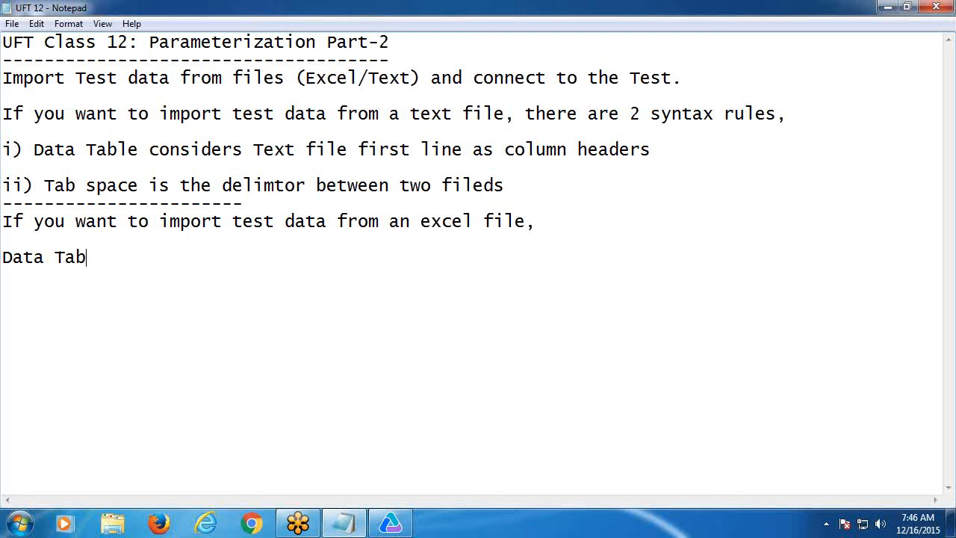
{"action": "type", "text": "le consi"}
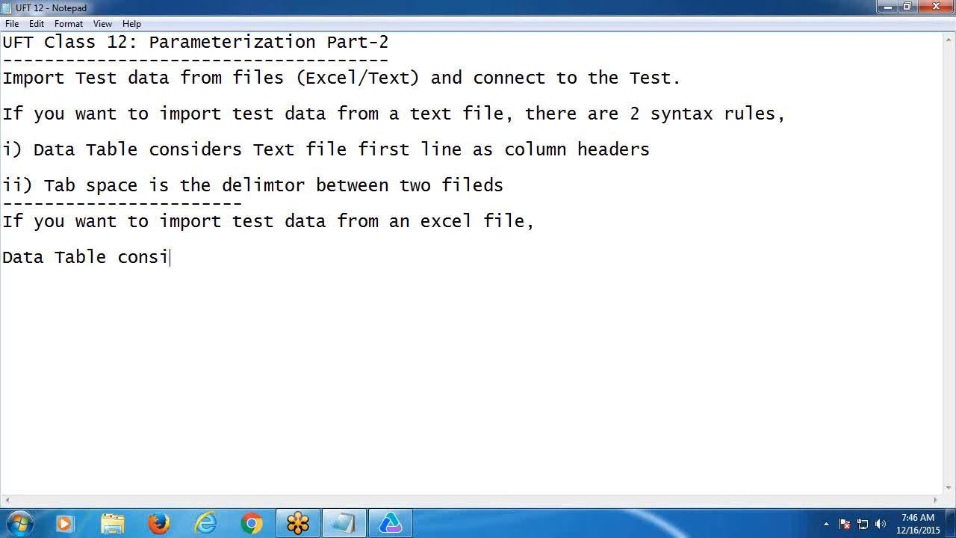
{"action": "type", "text": "ders Exc"}
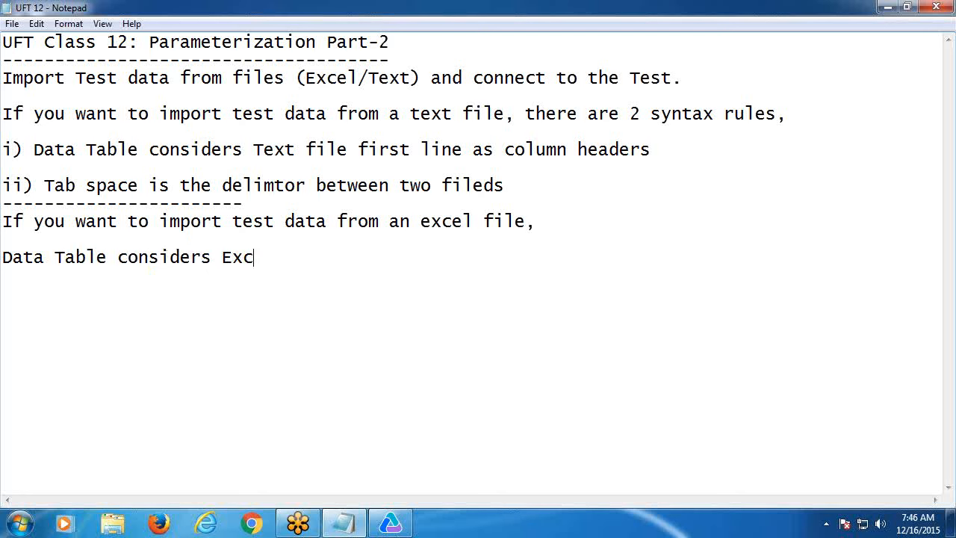
{"action": "type", "text": "el shee"}
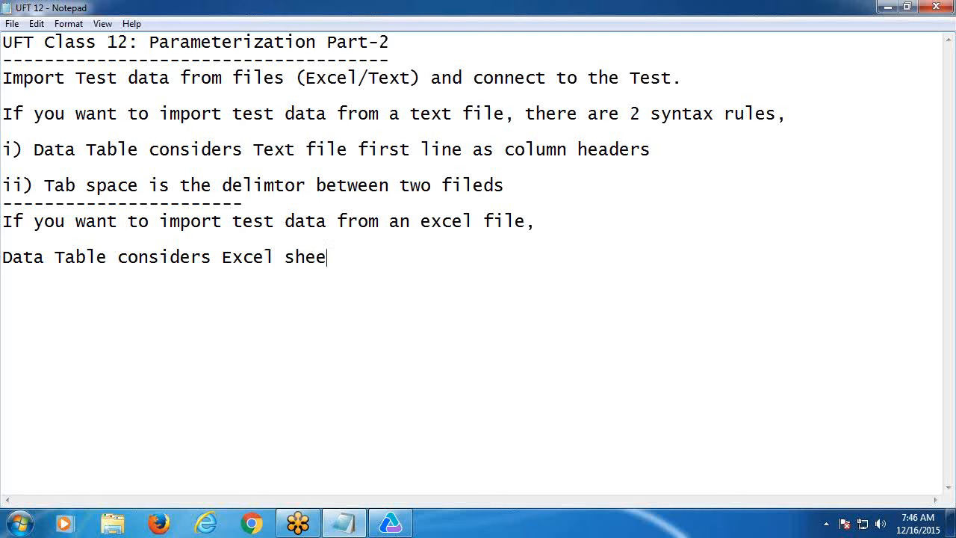
{"action": "type", "text": "t first row"}
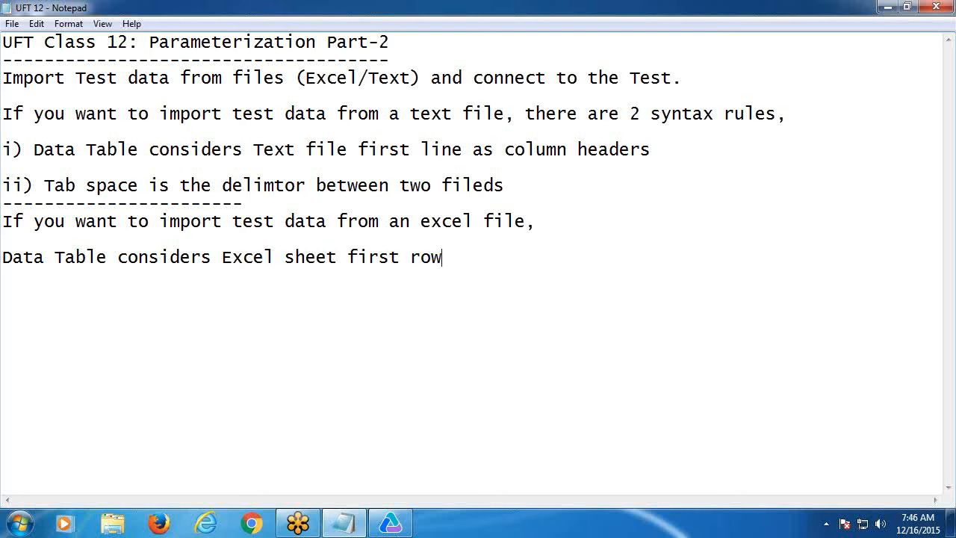
{"action": "type", "text": " as column heades"}
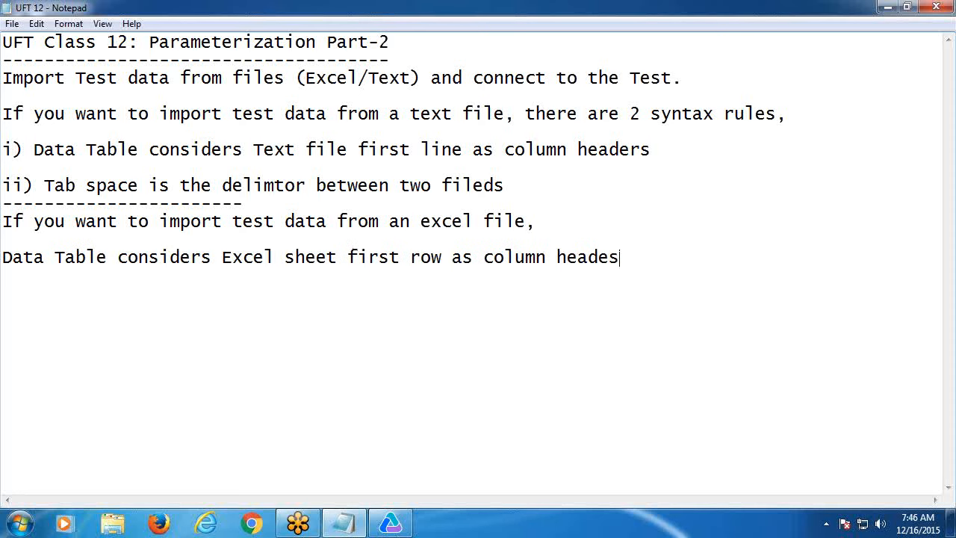
{"action": "key", "text": "BackSpace"}
{"action": "type", "text": "rs."}
{"action": "key", "text": "Return"}
{"action": "type", "text": "------------------------------------"}
- On the desktop, create a new document that turns out to be Publisher, then delete it
{"action": "left_click", "coordinate": [888, 9]}
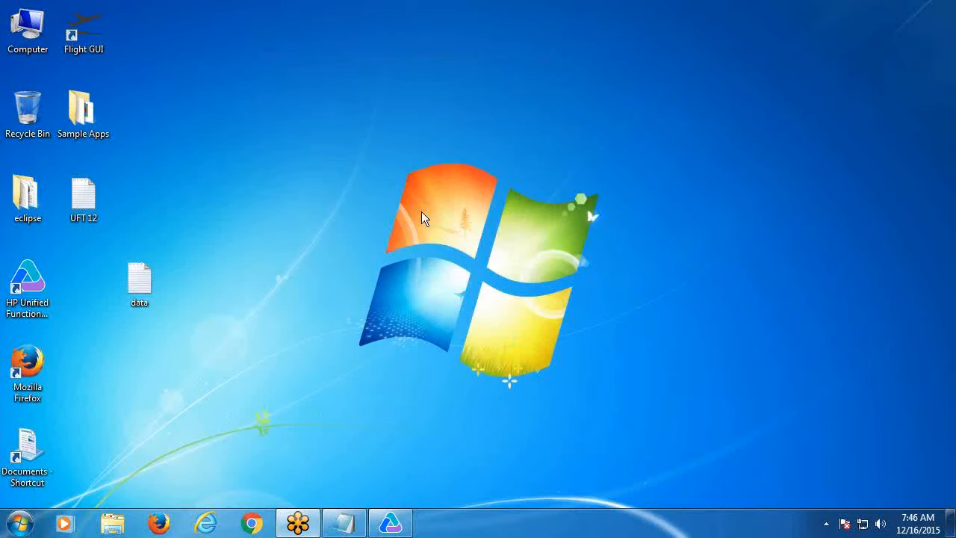
{"action": "right_click", "coordinate": [175, 228]}
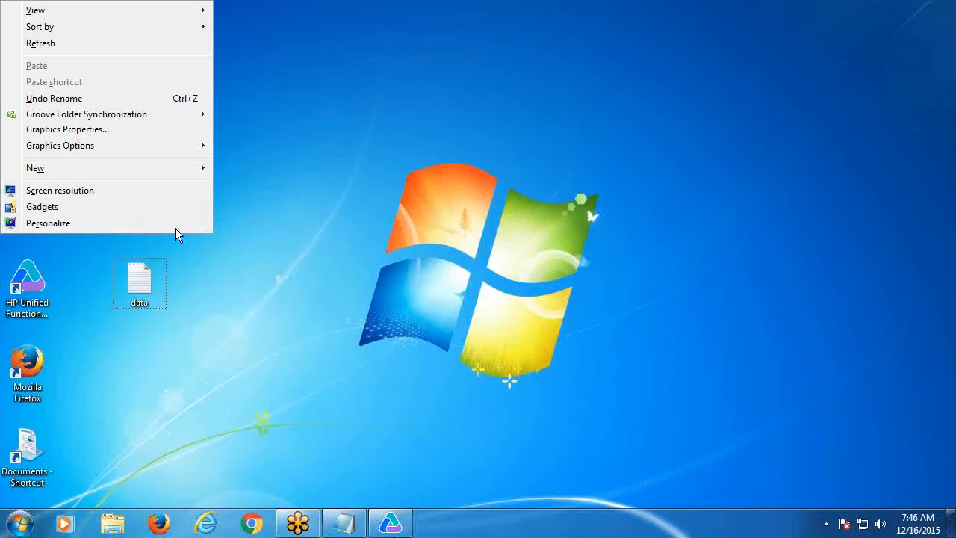
{"action": "mouse_move", "coordinate": [107, 168]}
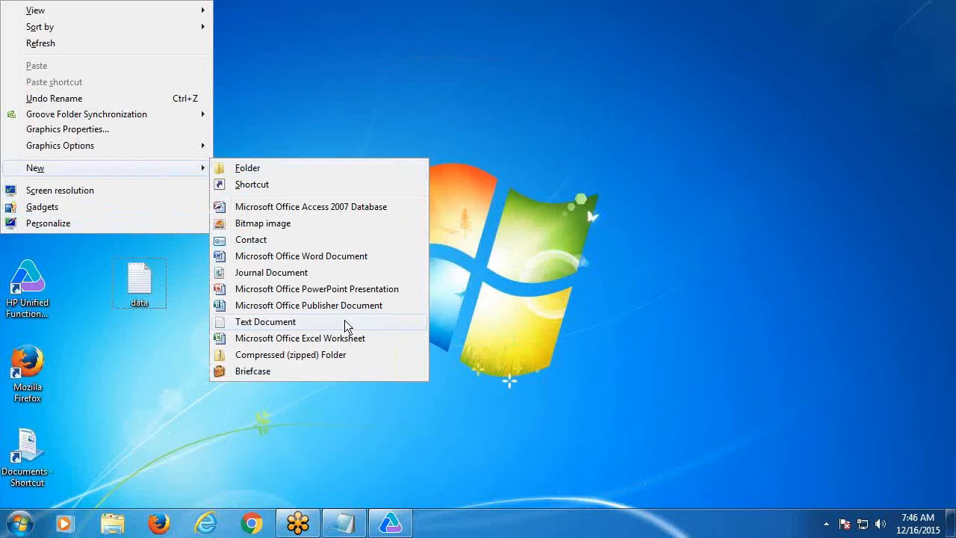
{"action": "left_click", "coordinate": [272, 305]}
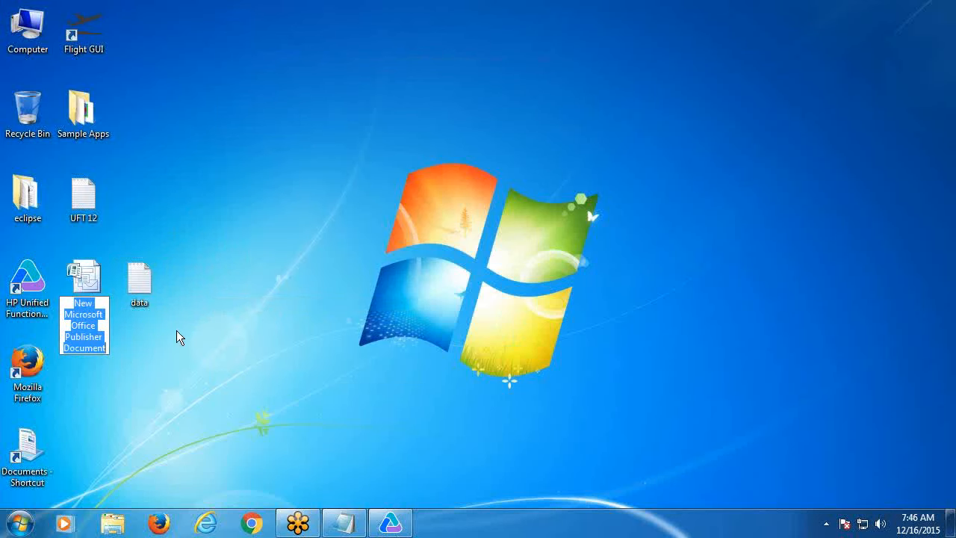
{"action": "key", "text": "Return"}
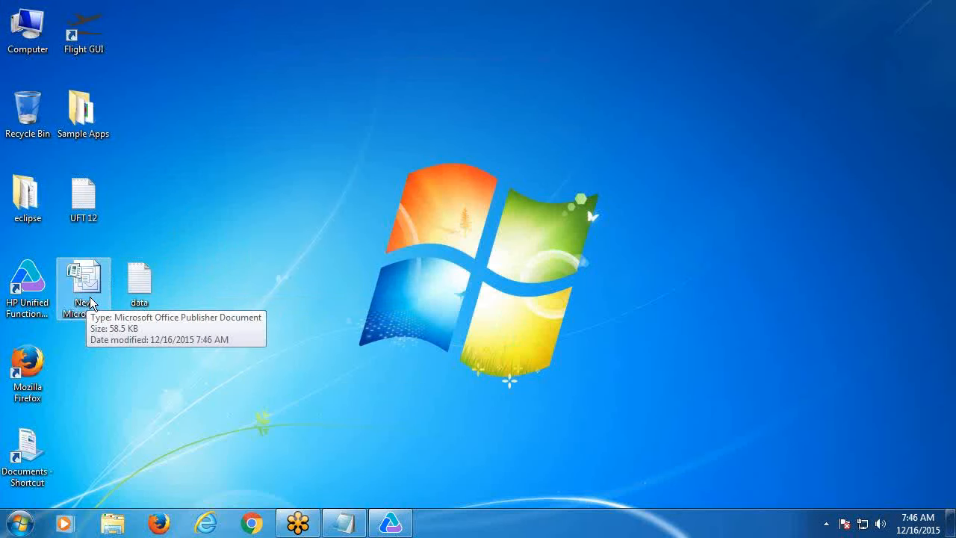
{"action": "key", "text": "Delete"}
{"action": "left_click", "coordinate": [535, 321]}
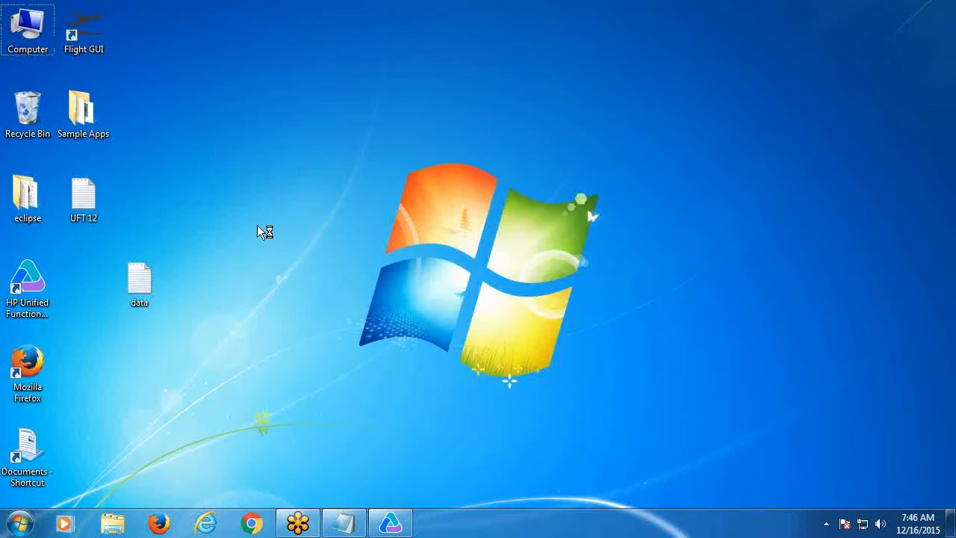
- Create a new Microsoft Office Excel Worksheet on the desktop with its default name and open it
{"action": "key", "text": "shift+F10"}
{"action": "mouse_move", "coordinate": [110, 173]}
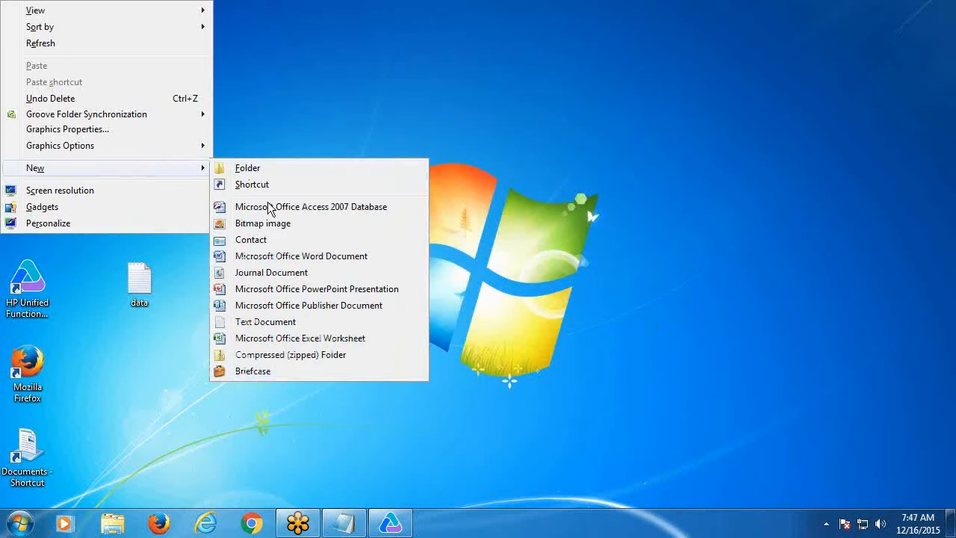
{"action": "left_click", "coordinate": [270, 338]}
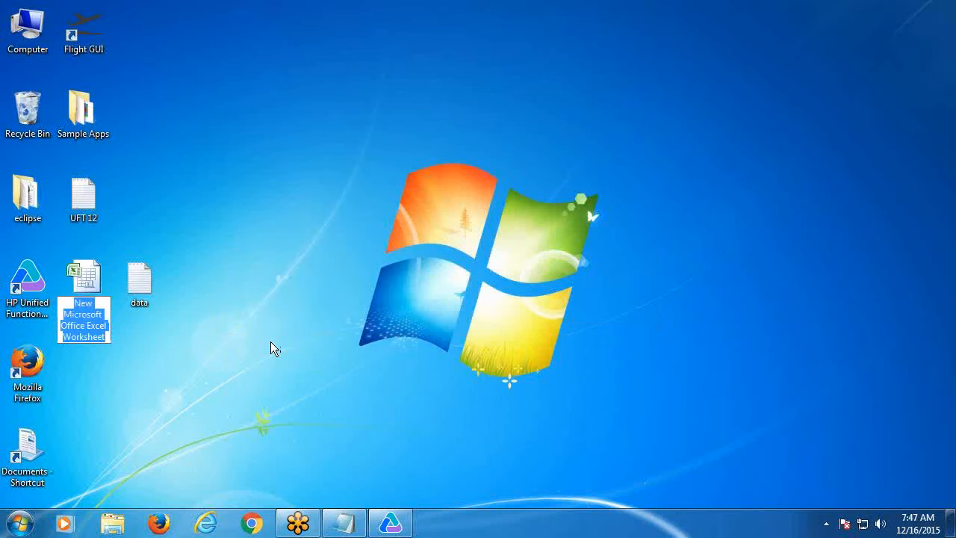
{"action": "left_click", "coordinate": [86, 289]}
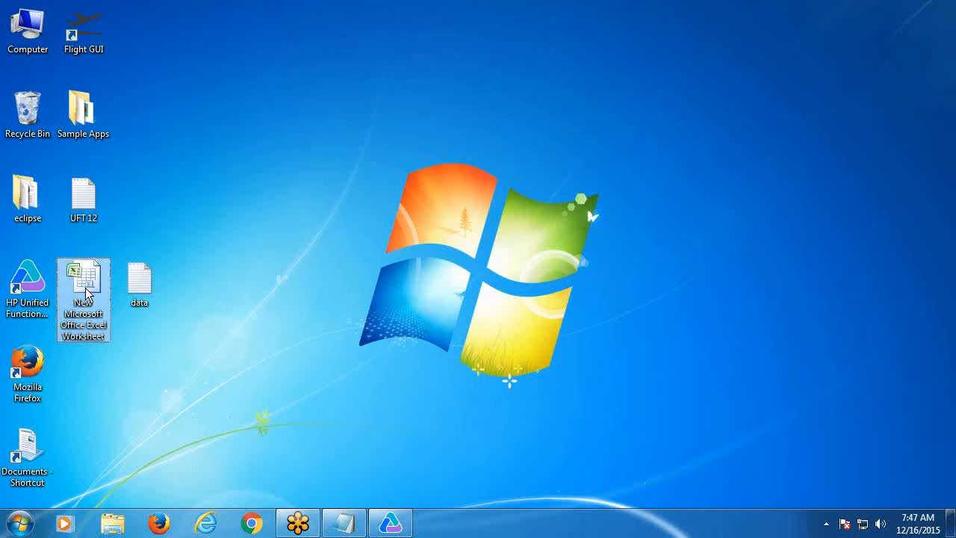
{"action": "double_click", "coordinate": [86, 292]}
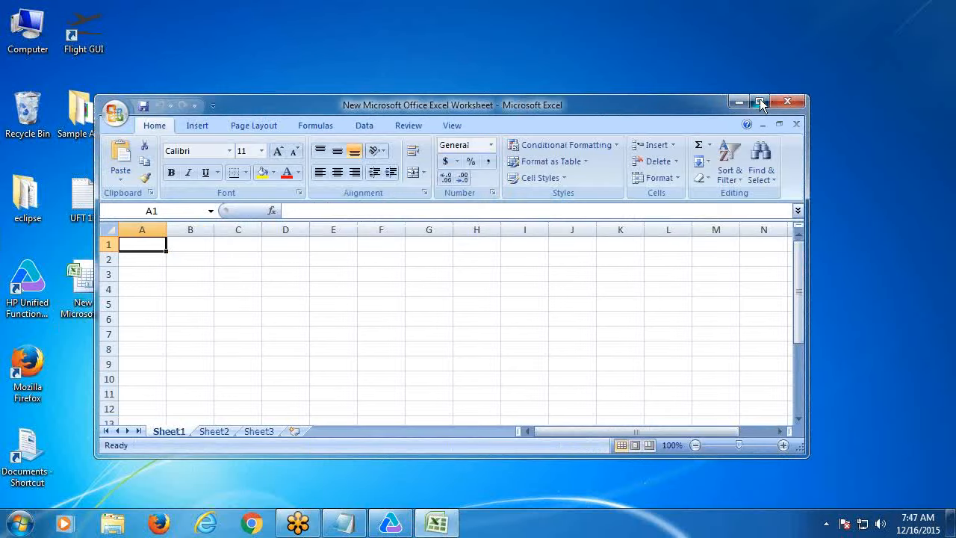
- Enter the headers Agent and Password in cells A1 and B1
{"action": "left_click", "coordinate": [760, 99]}
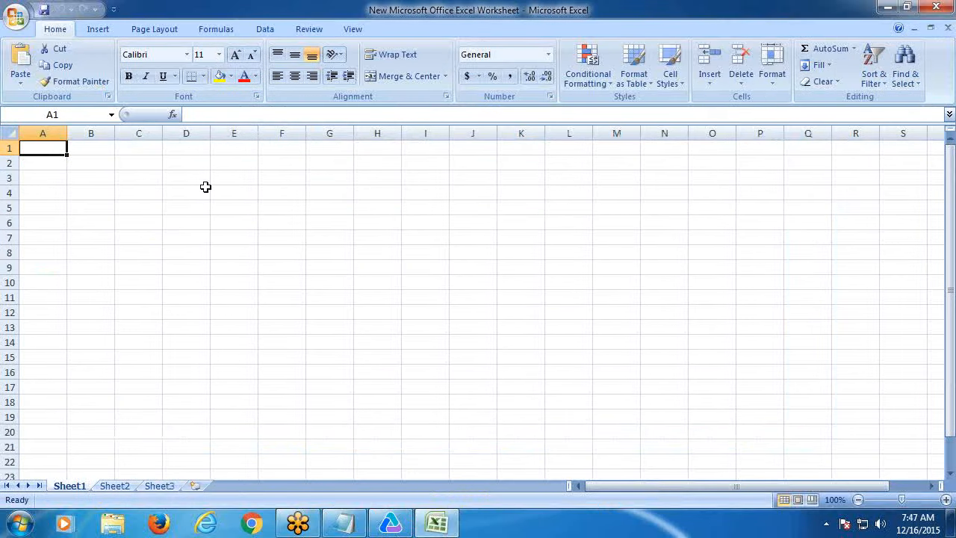
{"action": "type", "text": "Agent"}
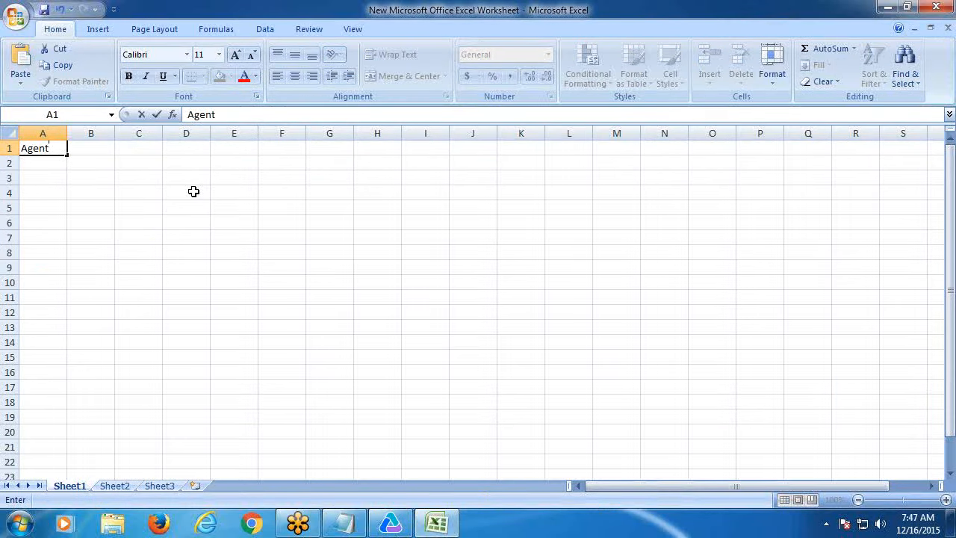
{"action": "key", "text": "Tab"}
{"action": "type", "text": "Pas"}
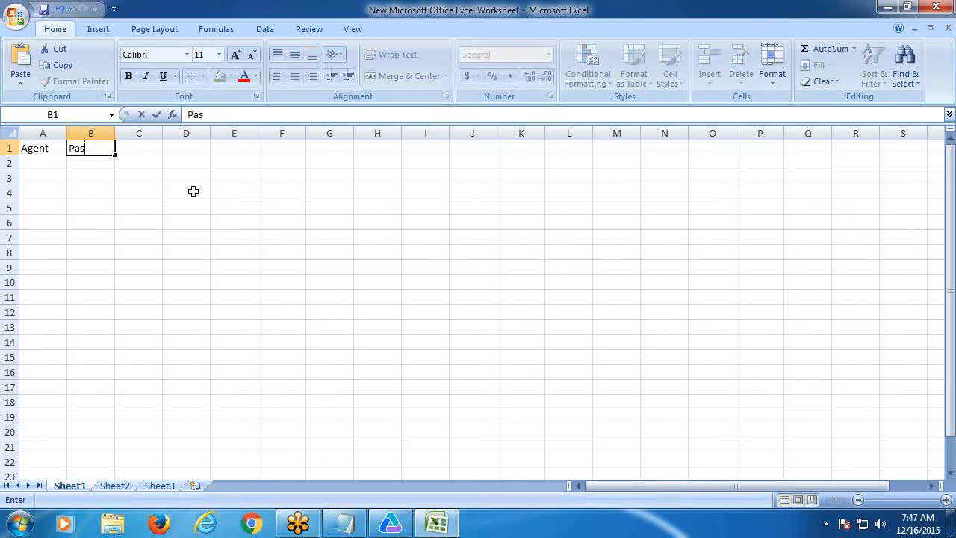
{"action": "type", "text": "sword"}
- Enter test1 with its password in row 2, fill both down to row 6, and close Excel
{"action": "left_click", "coordinate": [43, 164]}
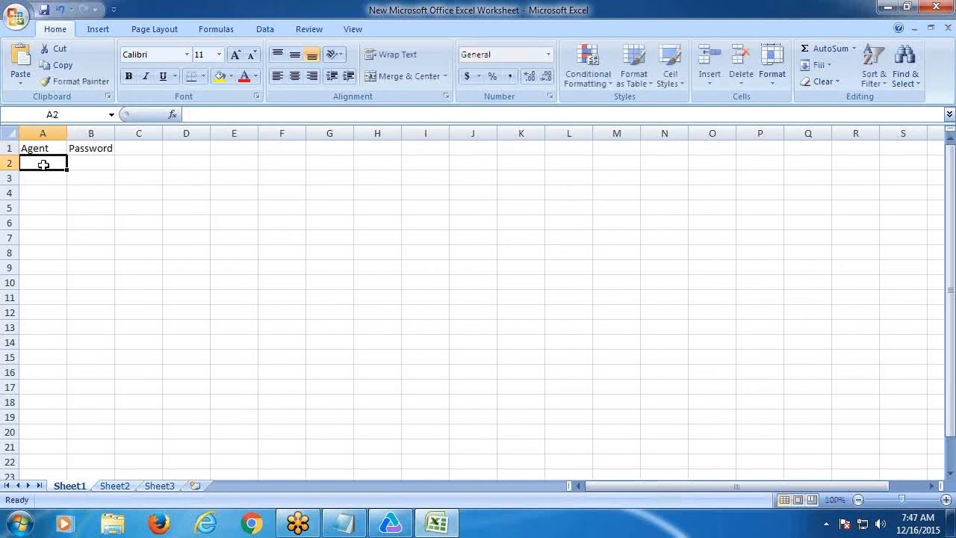
{"action": "type", "text": "test"}
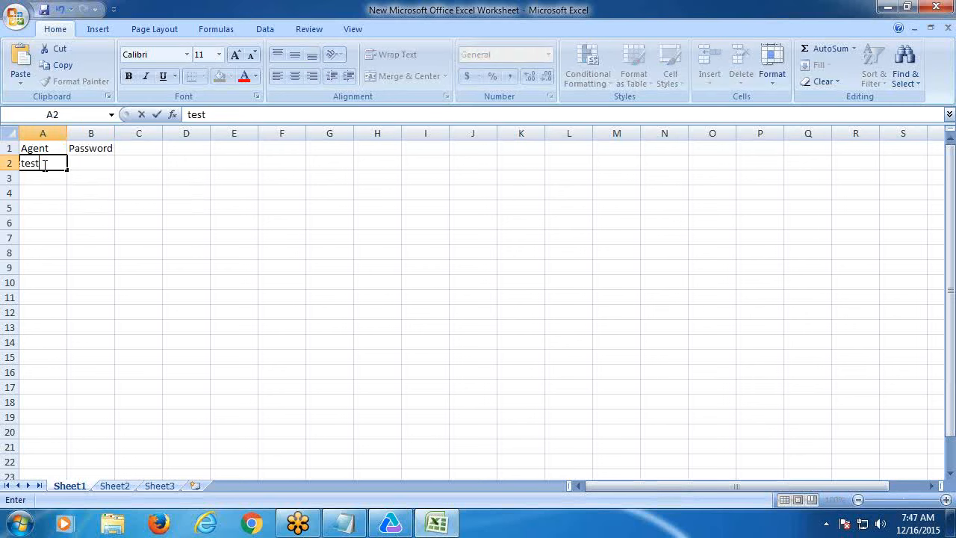
{"action": "type", "text": "1"}
{"action": "left_click", "coordinate": [88, 162]}
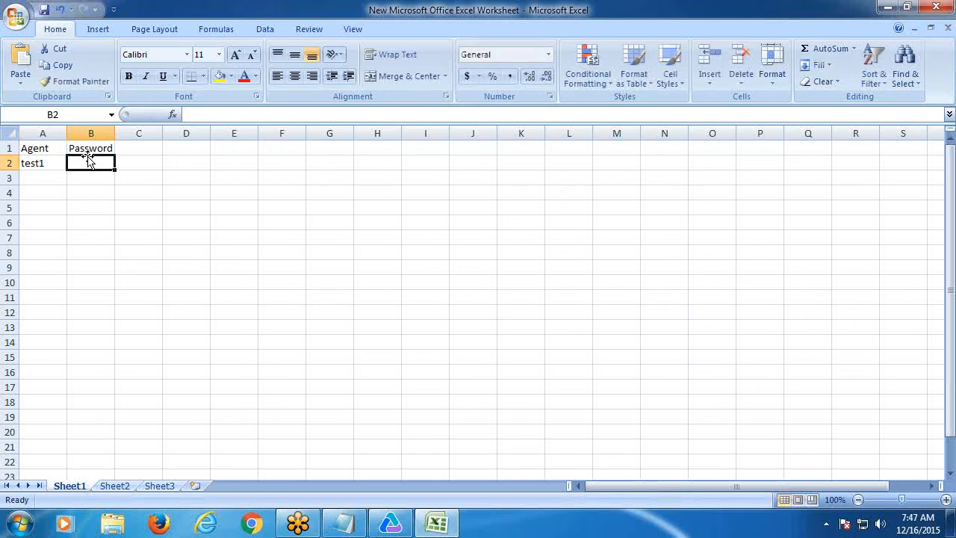
{"action": "type", "text": "HP"}
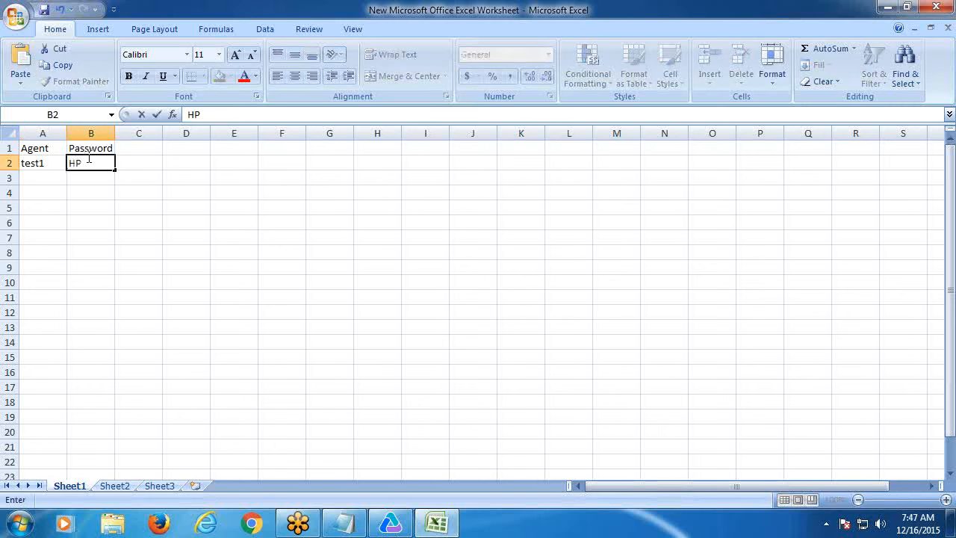
{"action": "left_click", "coordinate": [47, 158]}
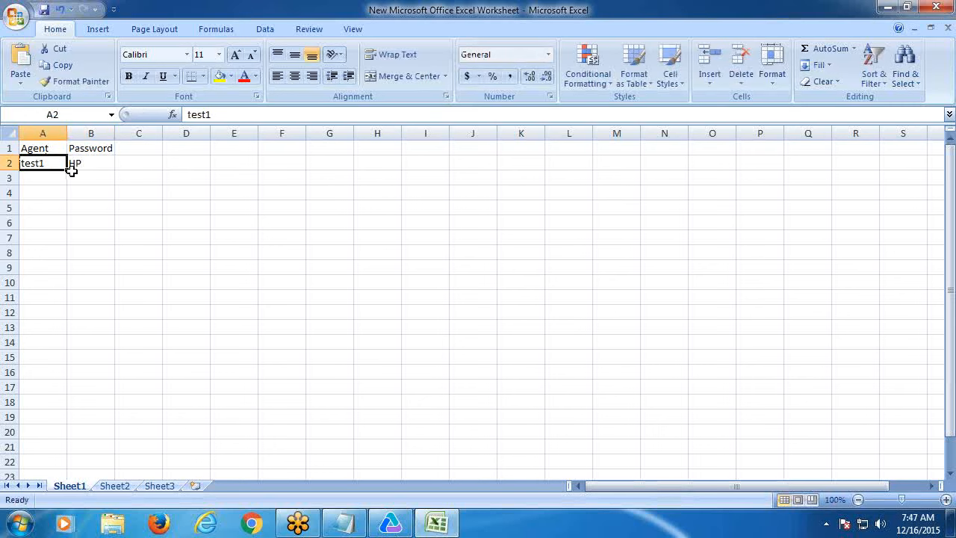
{"action": "left_click_drag", "start_coordinate": [67, 170], "coordinate": [62, 224]}
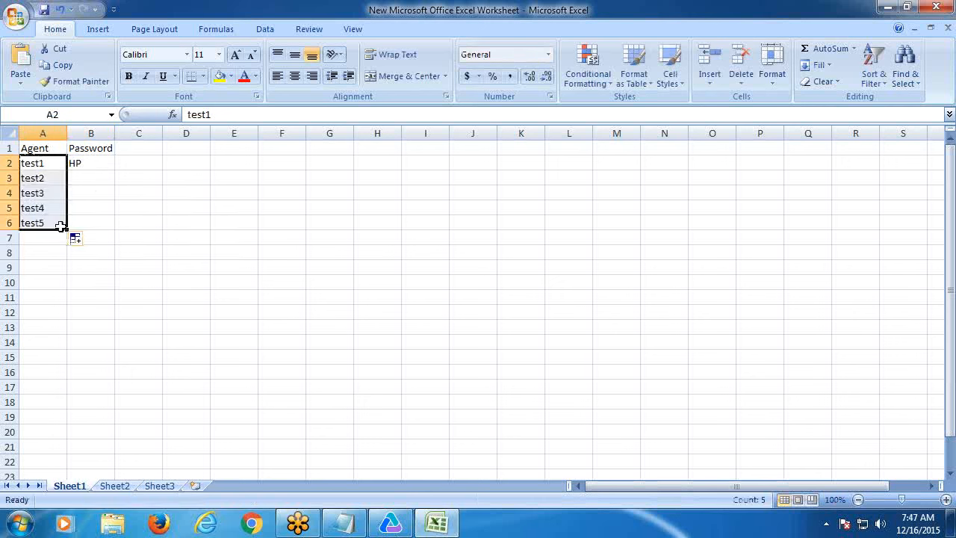
{"action": "left_click", "coordinate": [94, 166]}
{"action": "left_click_drag", "start_coordinate": [113, 172], "coordinate": [104, 224]}
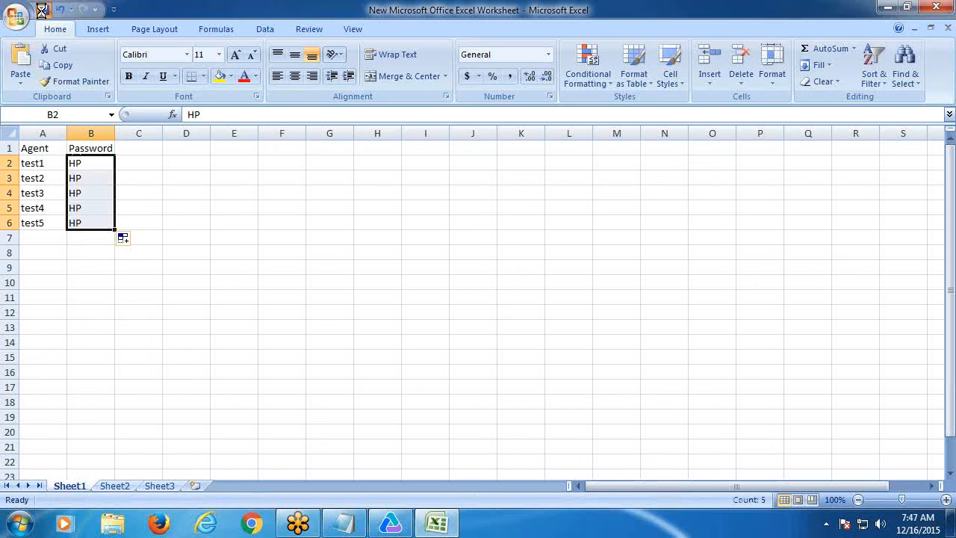
{"action": "left_click", "coordinate": [936, 7]}
{"action": "left_click", "coordinate": [81, 298]}
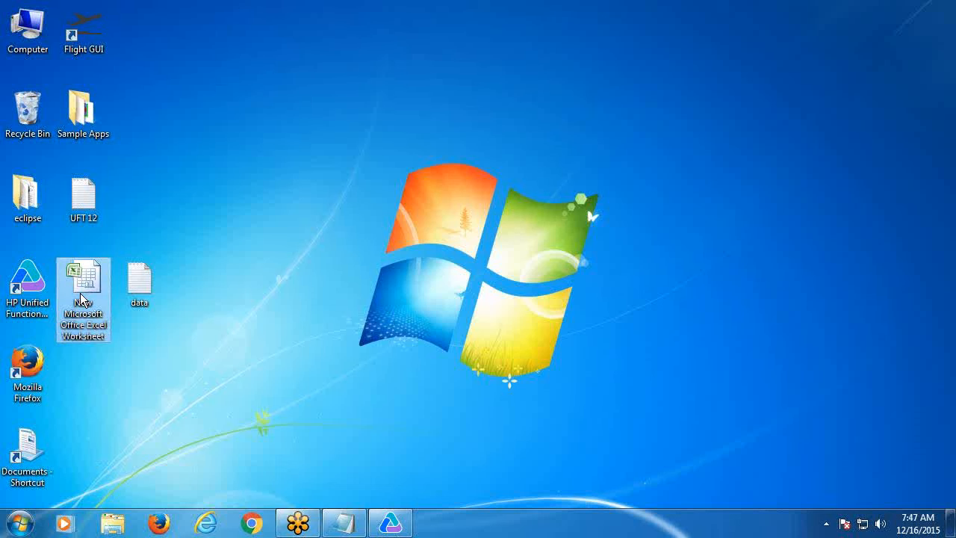
- Rename the desktop worksheet to Input and switch back to UFT
{"action": "right_click", "coordinate": [81, 299]}
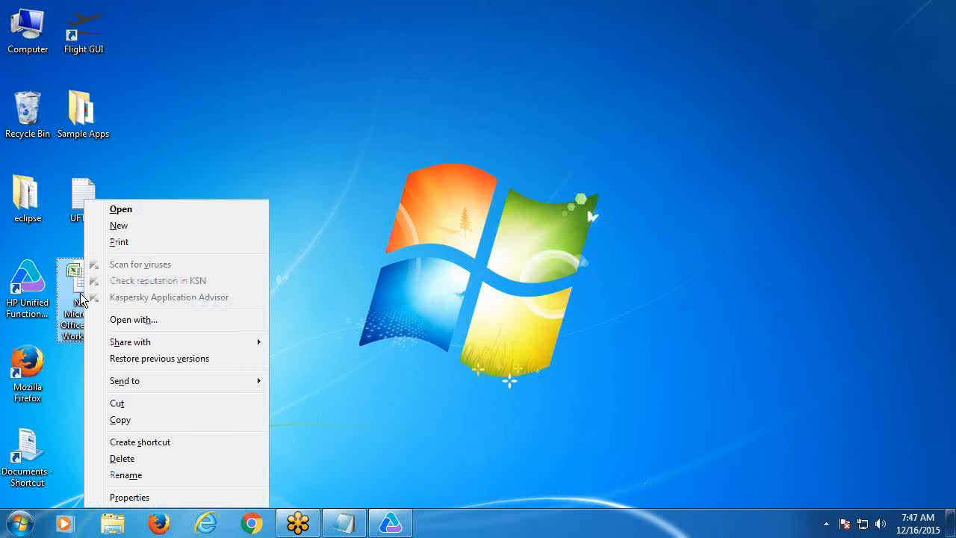
{"action": "left_click", "coordinate": [122, 475]}
{"action": "type", "text": "put"}
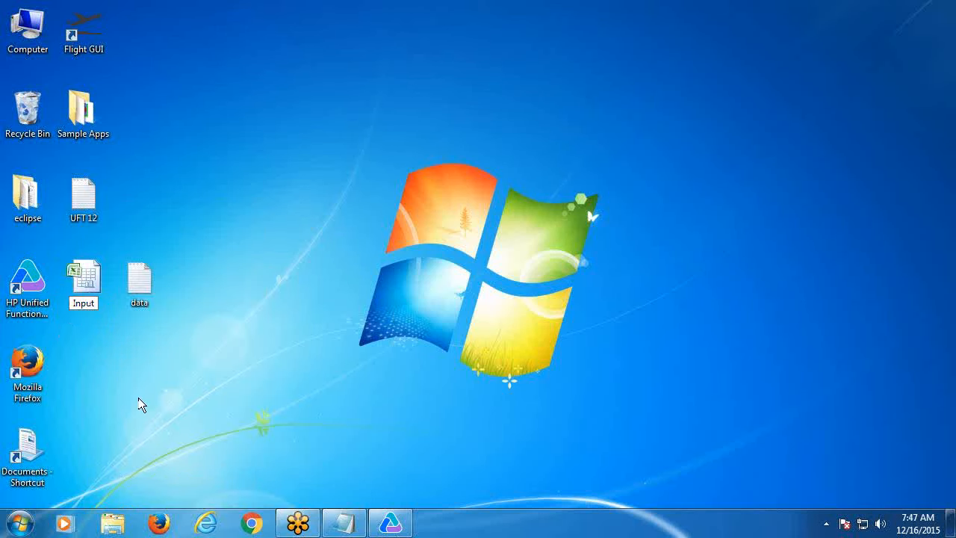
{"action": "double_click", "coordinate": [84, 302]}
{"action": "left_click", "coordinate": [376, 532]}
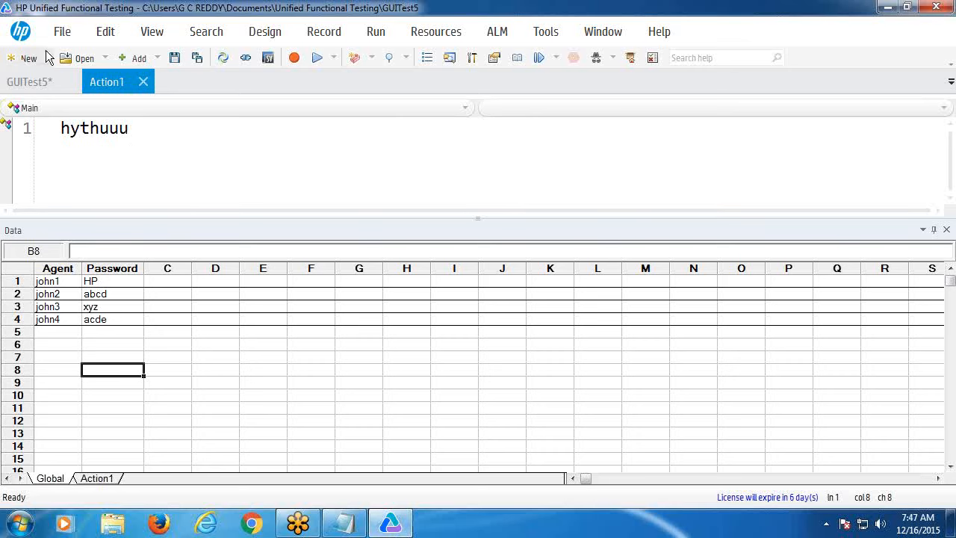
{"action": "left_click", "coordinate": [62, 31]}
{"action": "mouse_move", "coordinate": [85, 69]}
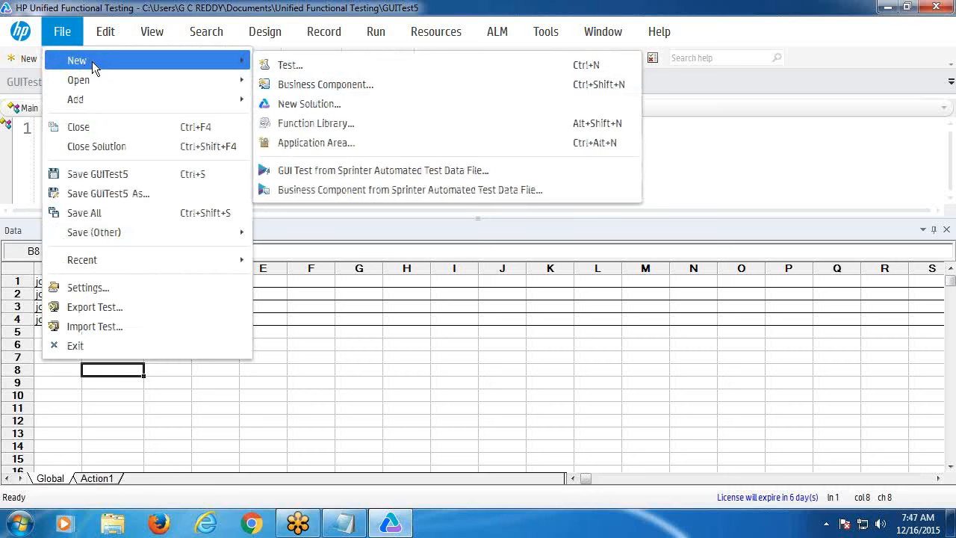
{"action": "left_click", "coordinate": [22, 67]}
- Create GUI test GUITest6 without saving GUITest5, open Action1, and show the Data Table
{"action": "left_click", "coordinate": [24, 66]}
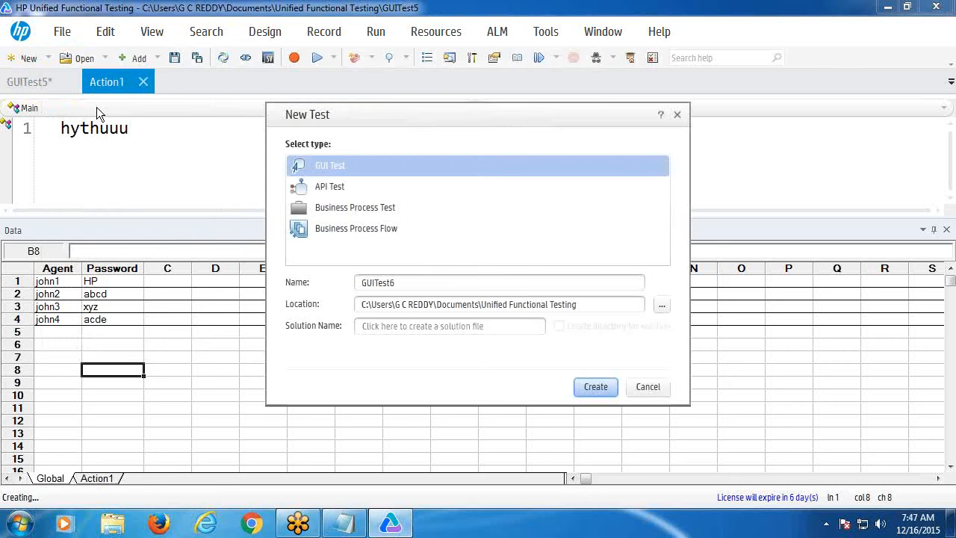
{"action": "left_click", "coordinate": [594, 386]}
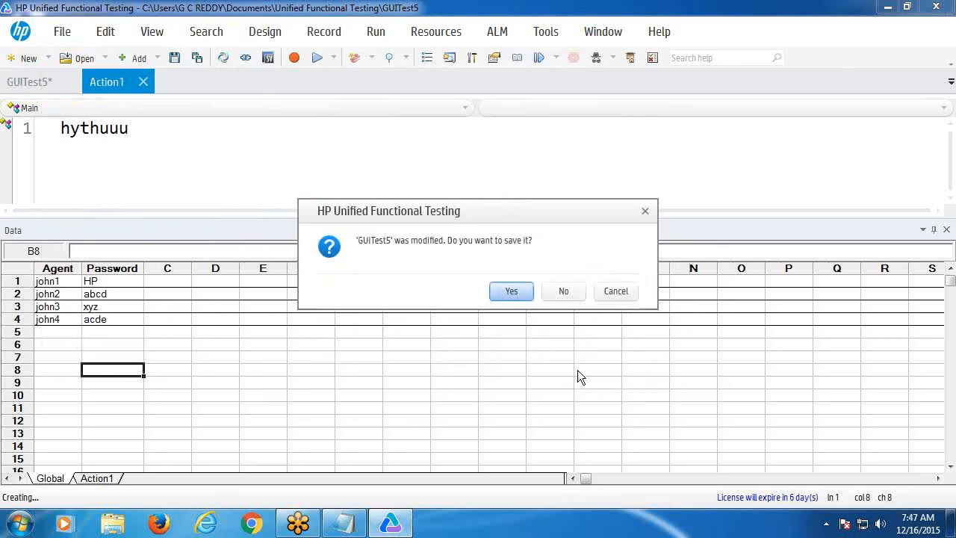
{"action": "left_click", "coordinate": [557, 293]}
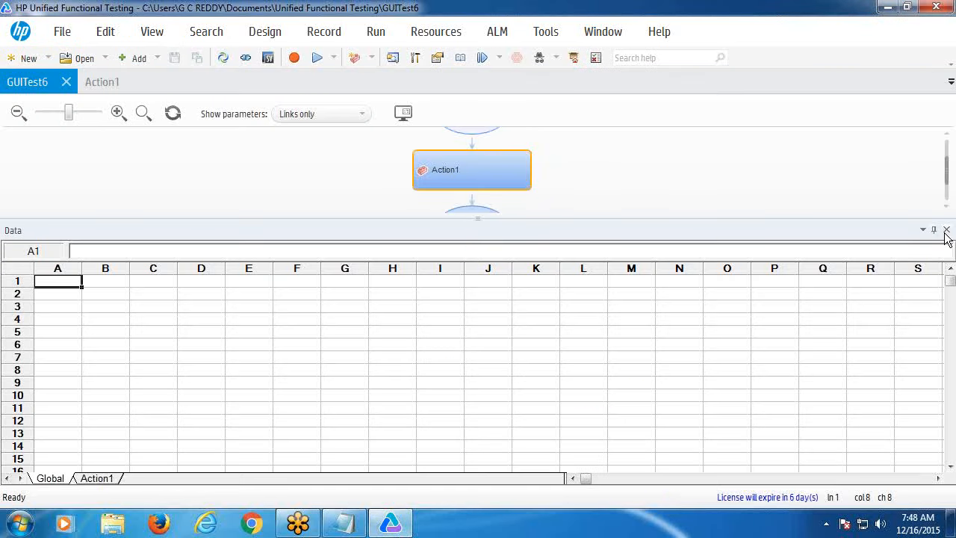
{"action": "left_click", "coordinate": [947, 231]}
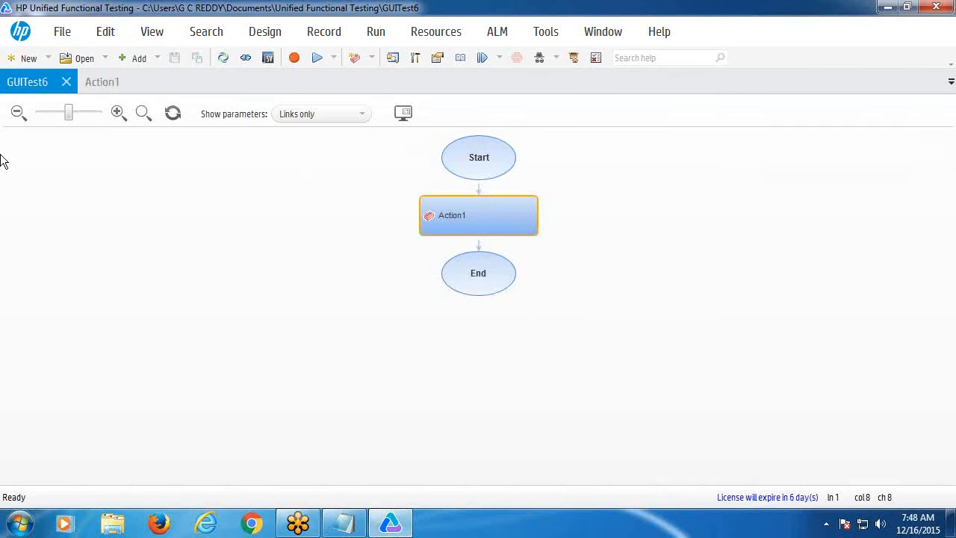
{"action": "left_click", "coordinate": [94, 81]}
{"action": "left_click", "coordinate": [151, 36]}
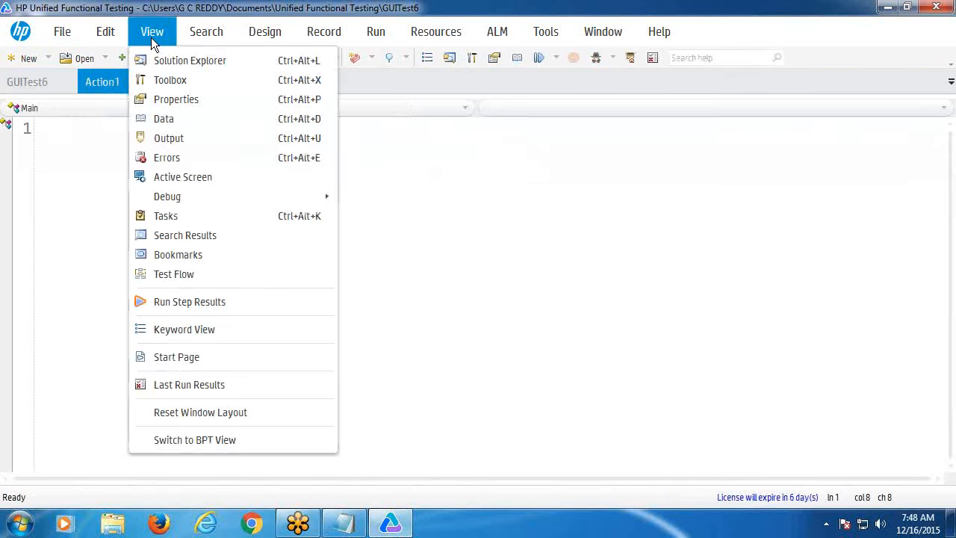
{"action": "left_click", "coordinate": [165, 120]}
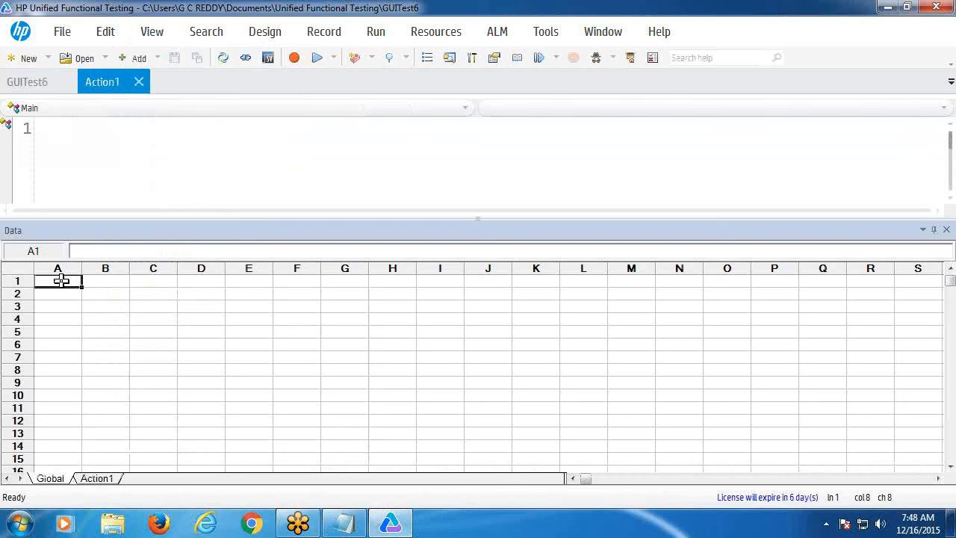
- Import the Input workbook into the Global Data Table and widen the Password column
{"action": "left_click", "coordinate": [285, 304]}
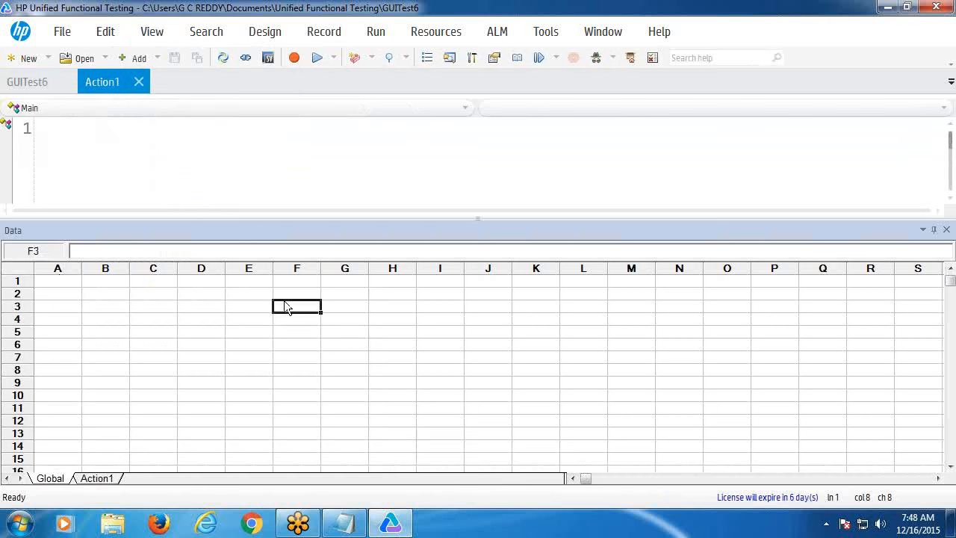
{"action": "key", "text": "shift+F10"}
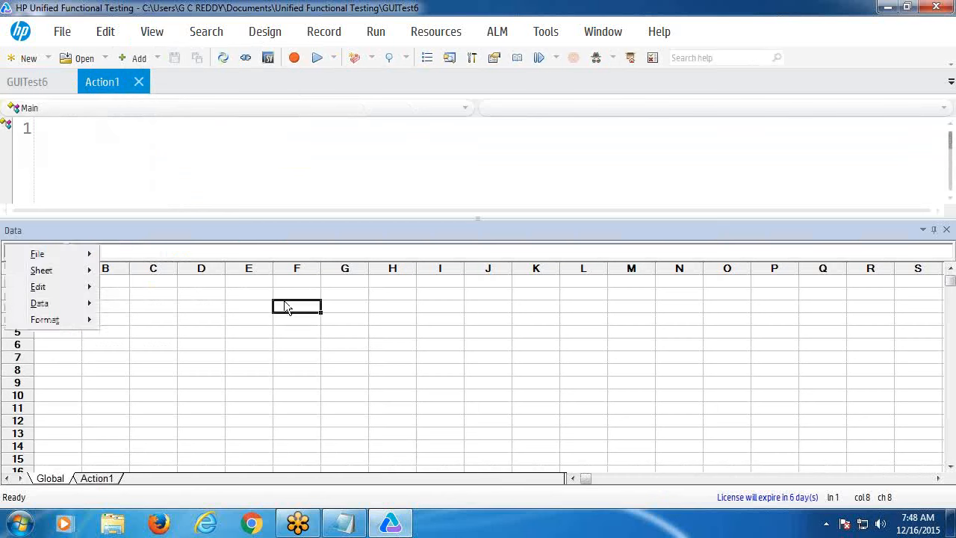
{"action": "mouse_move", "coordinate": [28, 257]}
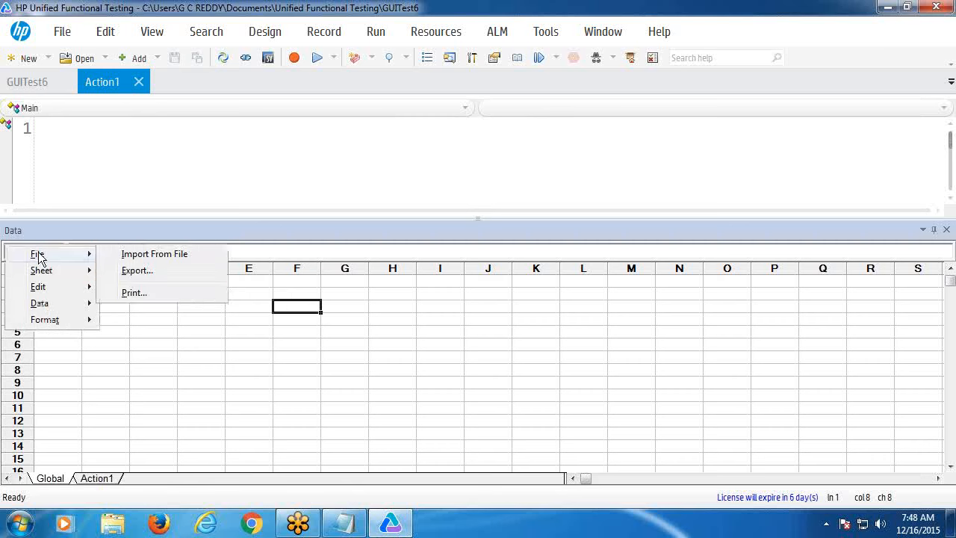
{"action": "left_click", "coordinate": [147, 256]}
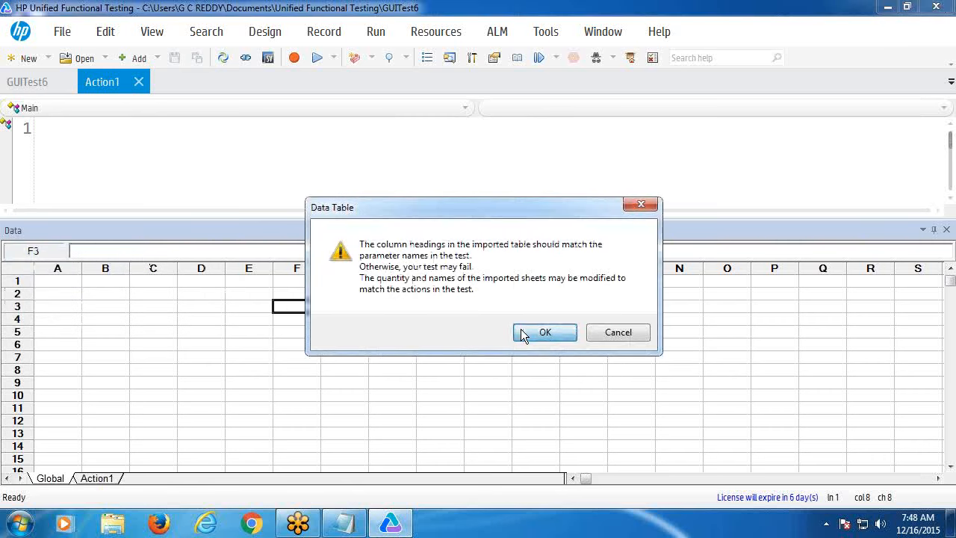
{"action": "left_click", "coordinate": [545, 333]}
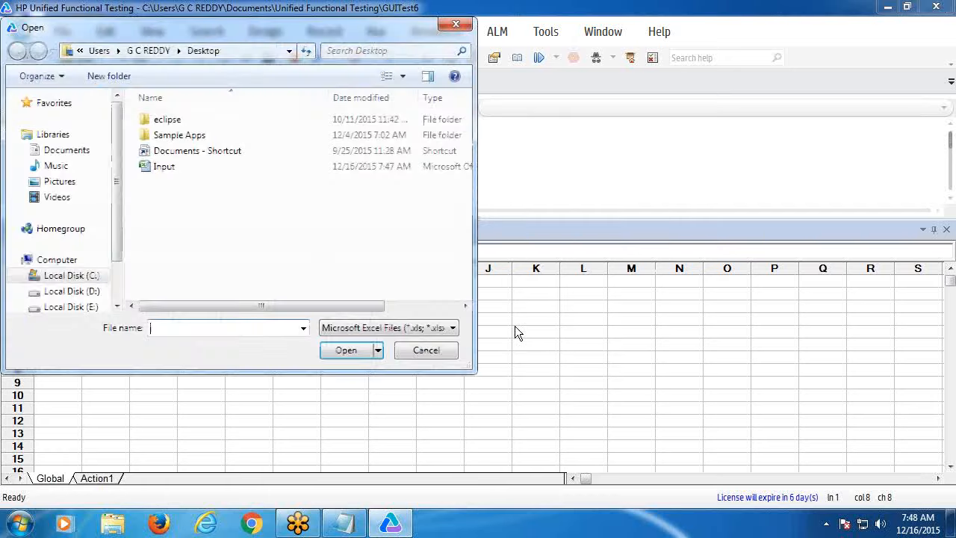
{"action": "left_click", "coordinate": [164, 168]}
{"action": "left_click", "coordinate": [347, 350]}
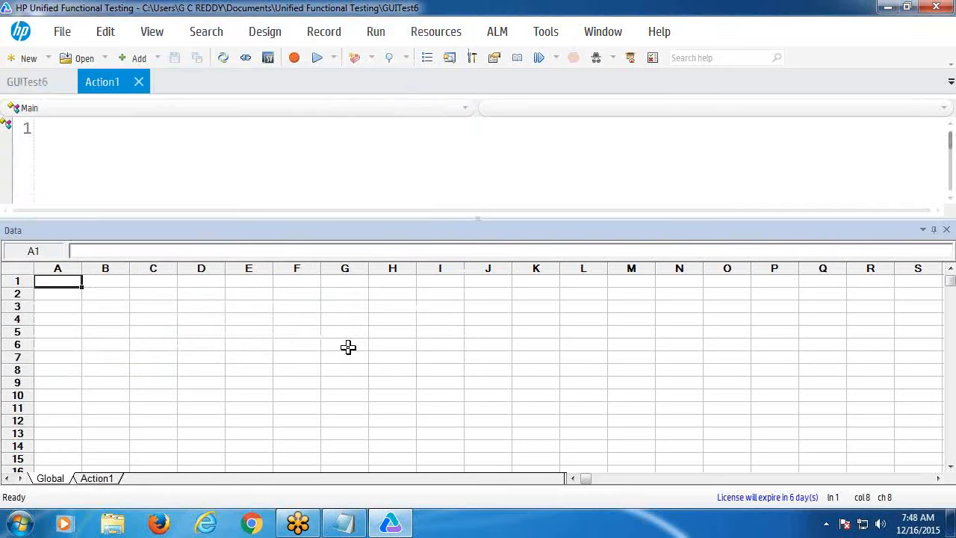
{"action": "left_click", "coordinate": [258, 356]}
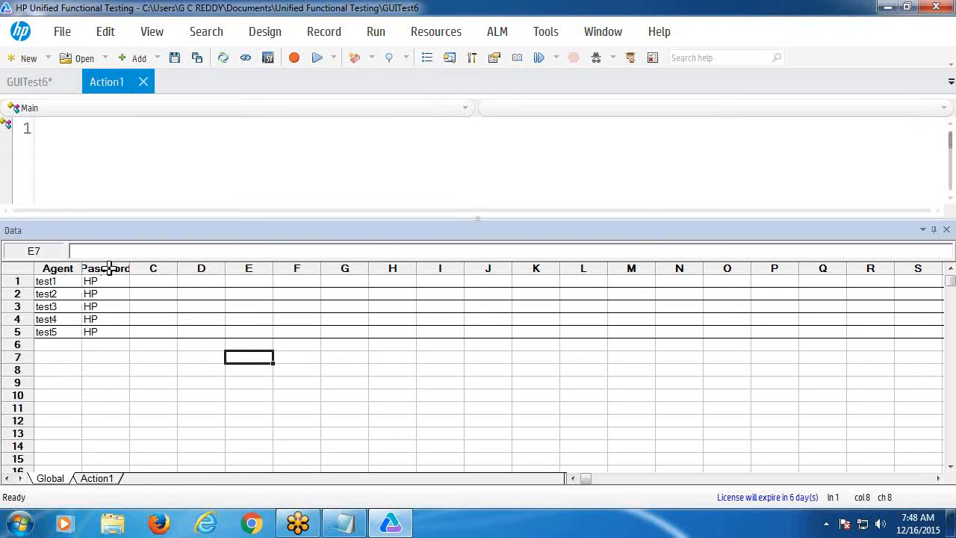
{"action": "left_click_drag", "start_coordinate": [130, 269], "coordinate": [144, 268]}
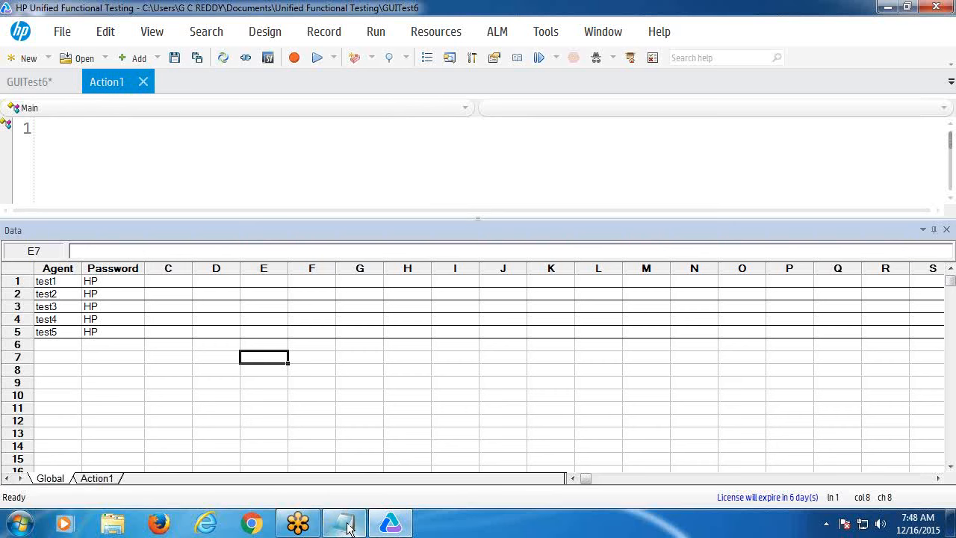
- Add a new line after the dashed separator in the Notepad notes, then return to UFT
{"action": "mouse_move", "coordinate": [348, 528]}
{"action": "left_click", "coordinate": [332, 475]}
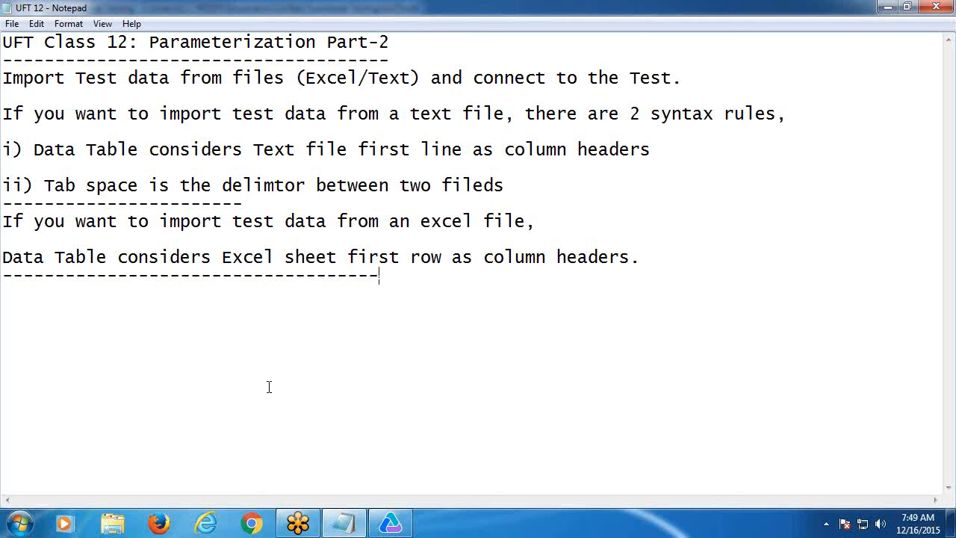
{"action": "key", "text": "Return"}
{"action": "left_click", "coordinate": [365, 529]}
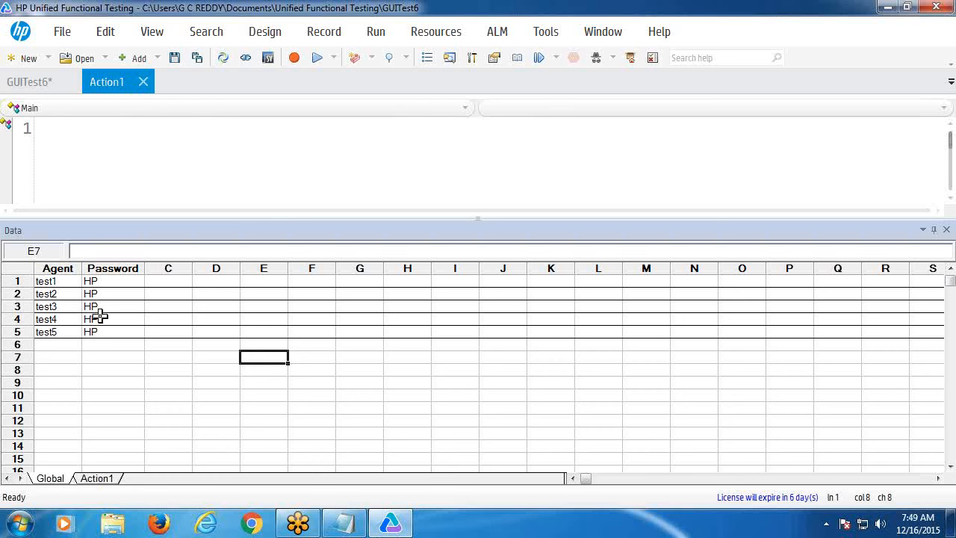
- Close GUITest6's Data Table pane and bring the Notepad notes back
{"action": "left_click", "coordinate": [58, 31]}
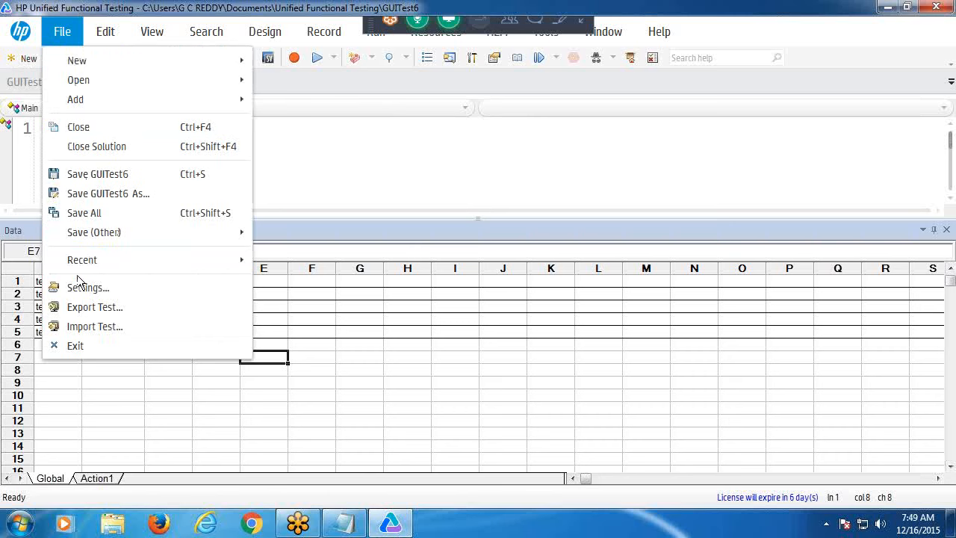
{"action": "left_click", "coordinate": [308, 196]}
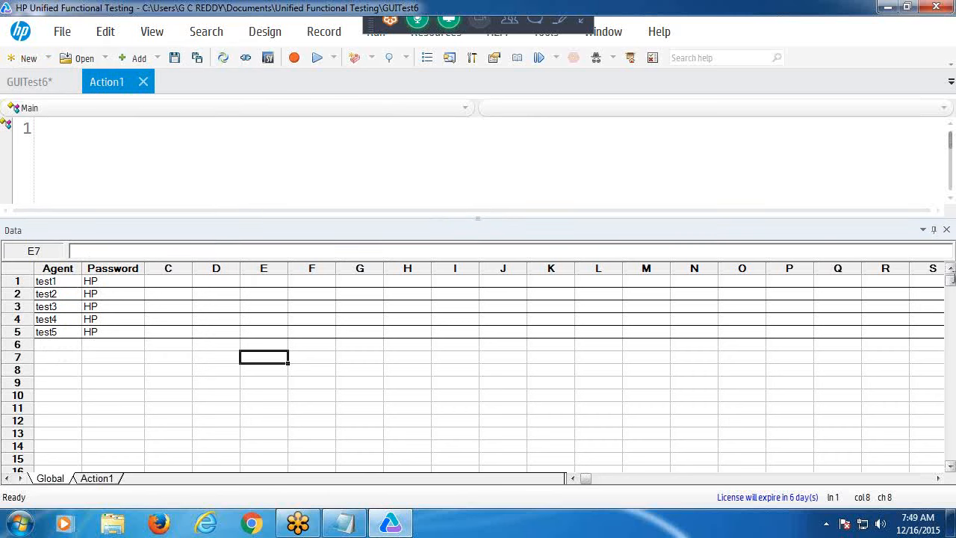
{"action": "left_click", "coordinate": [946, 229]}
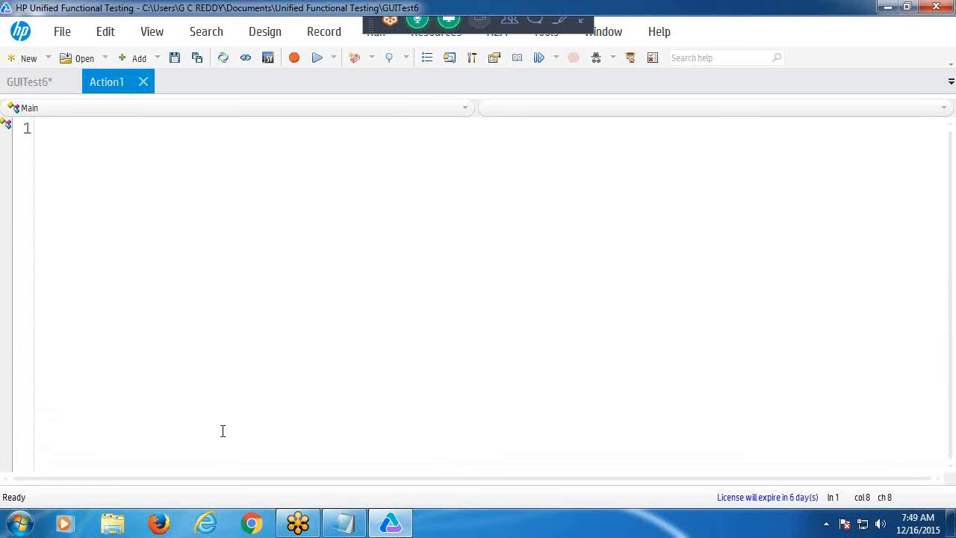
{"action": "left_click", "coordinate": [345, 523]}
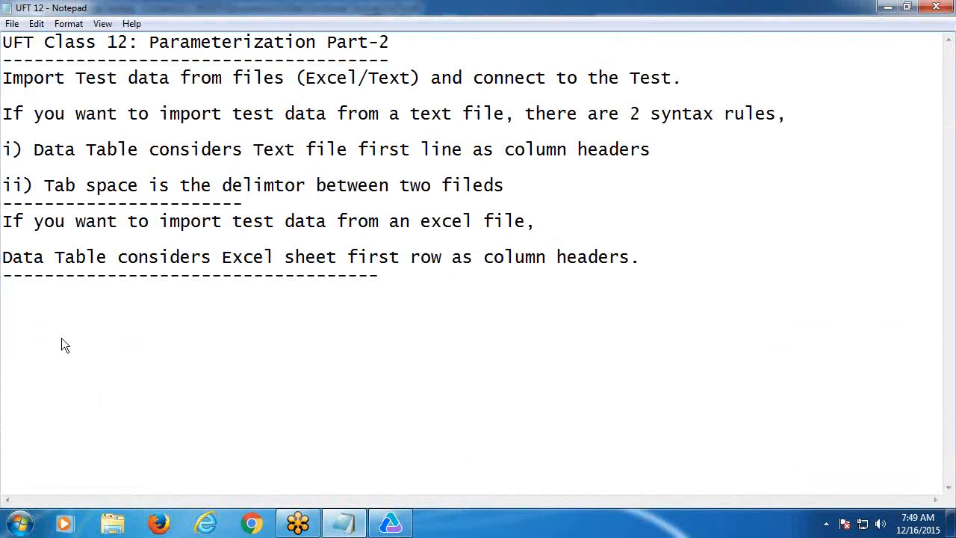
- Number the Import line as 2) and add item '1) Enter Test Data directly in to Data Table'
{"action": "left_click", "coordinate": [4, 78]}
{"action": "type", "text": "2)"}
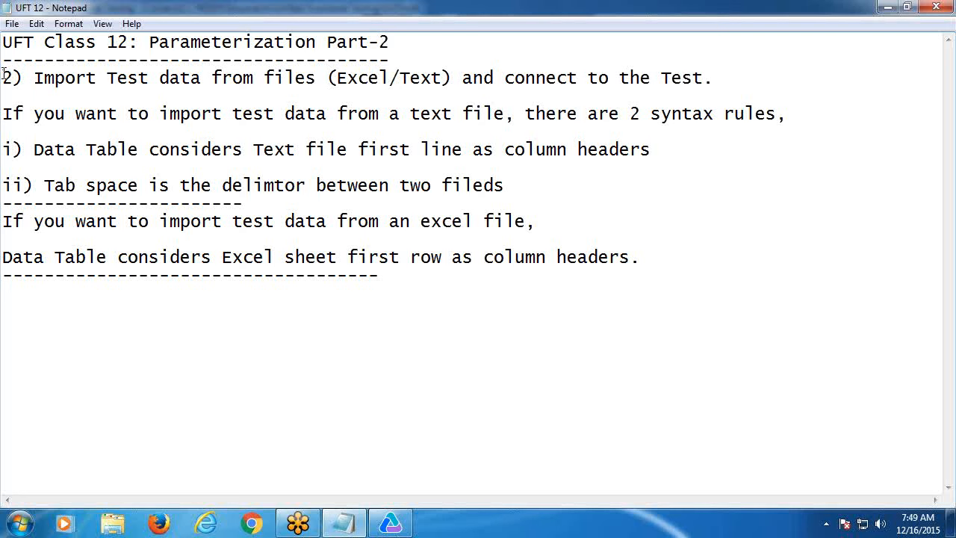
{"action": "left_click", "coordinate": [3, 78]}
{"action": "key", "text": "Return"}
{"action": "key", "text": "Return"}
{"action": "key", "text": "Return"}
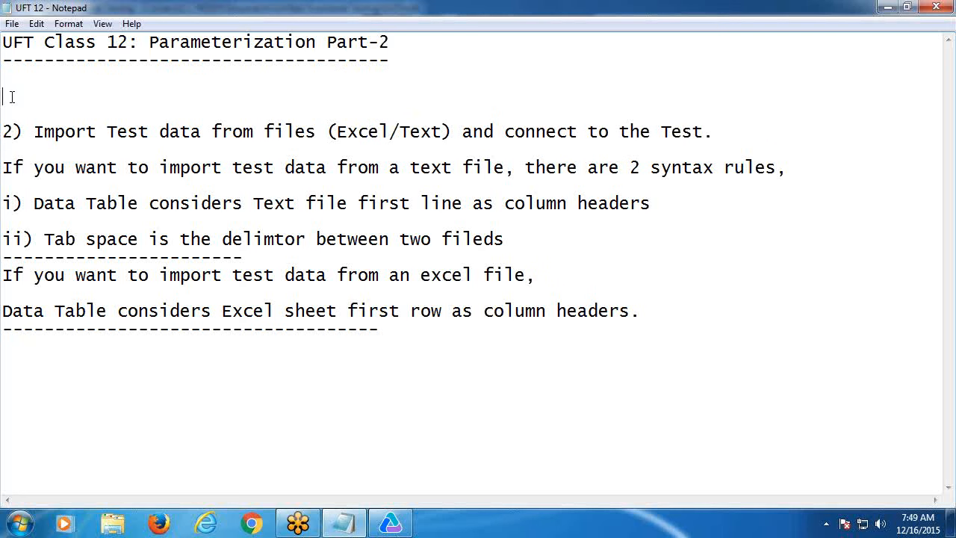
{"action": "left_click", "coordinate": [12, 96]}
{"action": "type", "text": "1) Enter "}
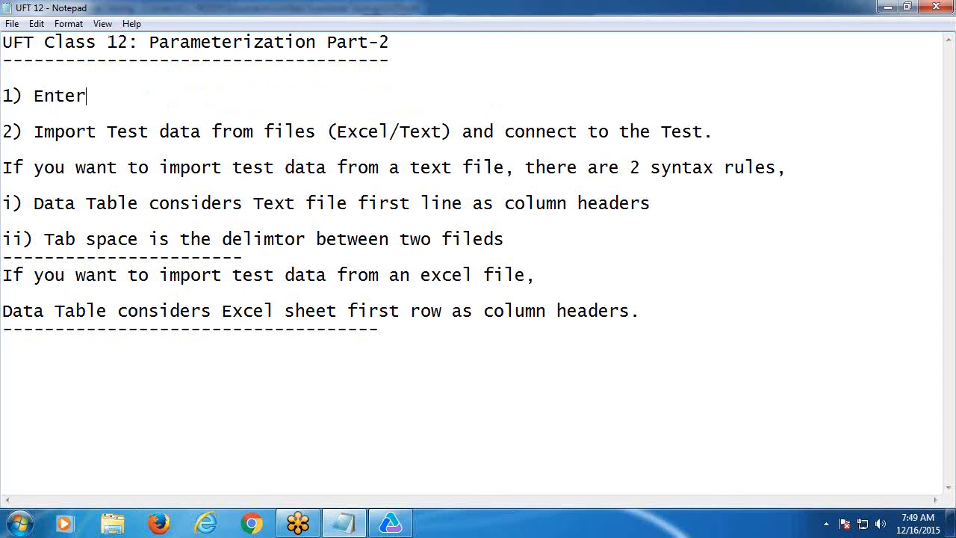
{"action": "type", "text": "Test Data "}
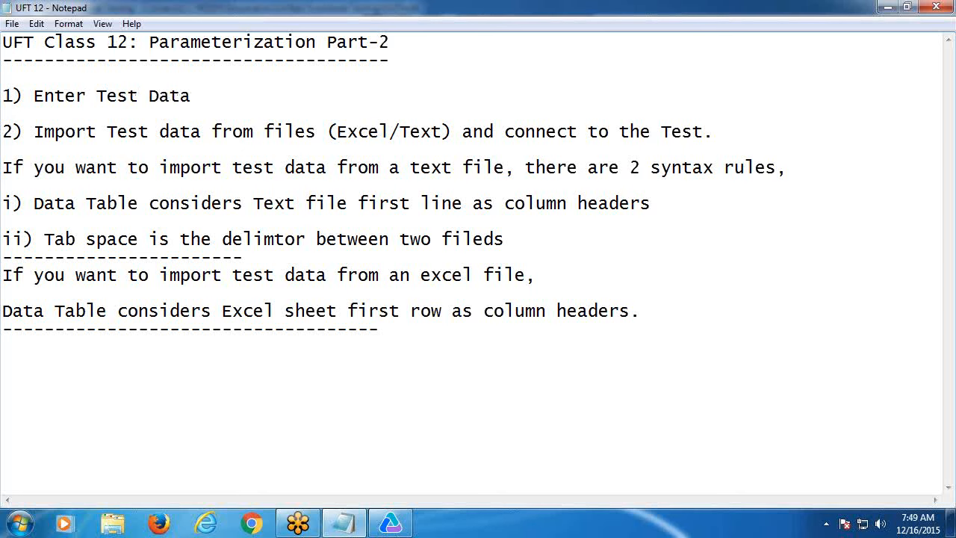
{"action": "type", "text": "directly in to D"}
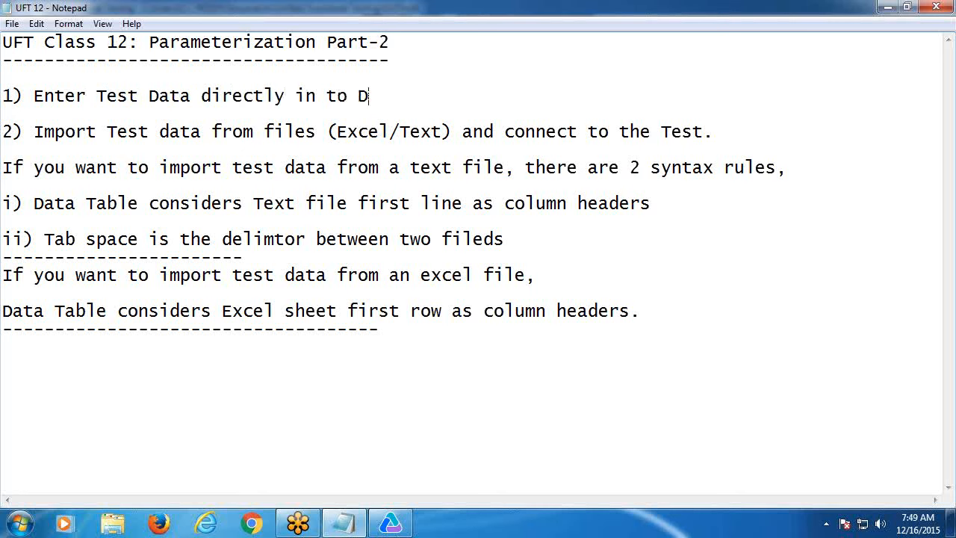
{"action": "type", "text": "ata Table"}
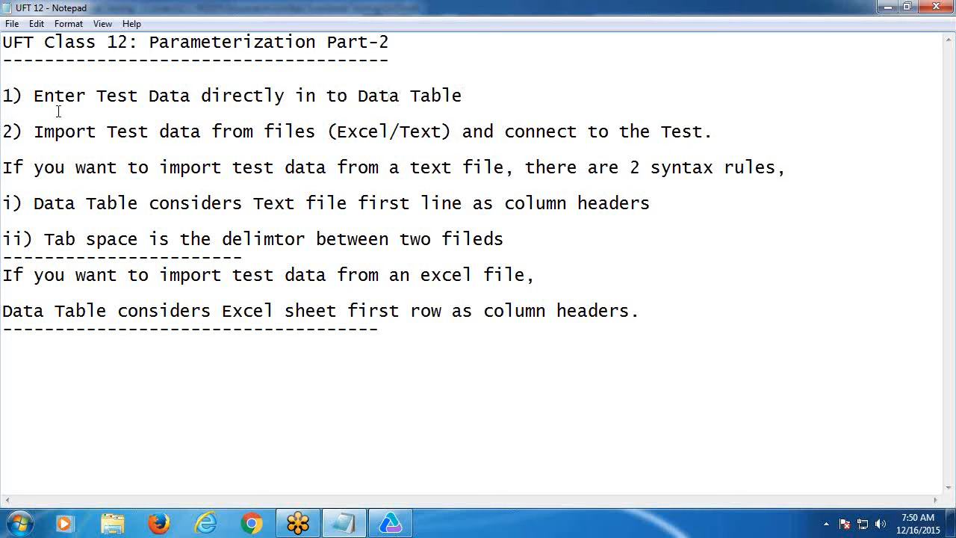
- Append 'and connect to the Test.' to item 1 and insert a blank line above it
{"action": "left_click_drag", "start_coordinate": [464, 131], "coordinate": [717, 133]}
{"action": "key", "text": "ctrl+c"}
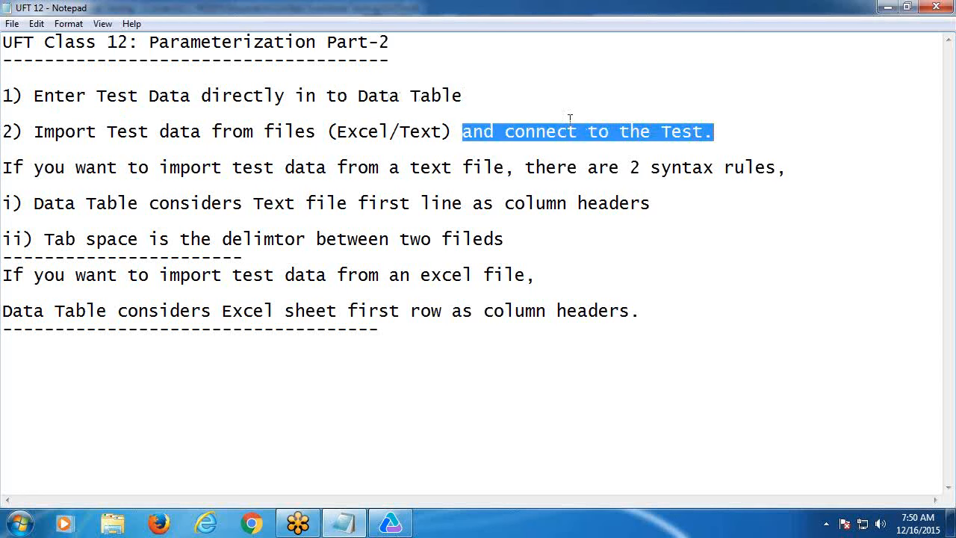
{"action": "left_click", "coordinate": [503, 99]}
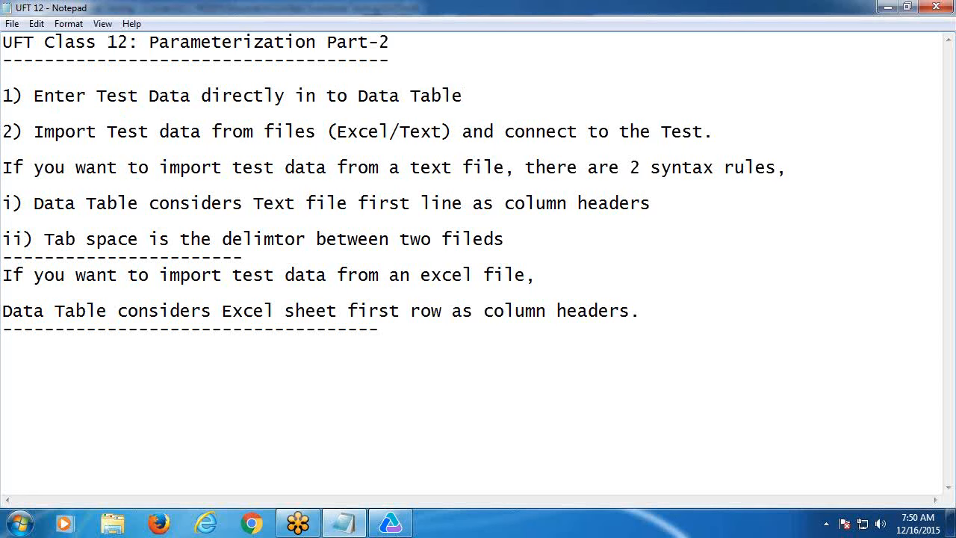
{"action": "key", "text": "ctrl+v"}
{"action": "left_click", "coordinate": [5, 95]}
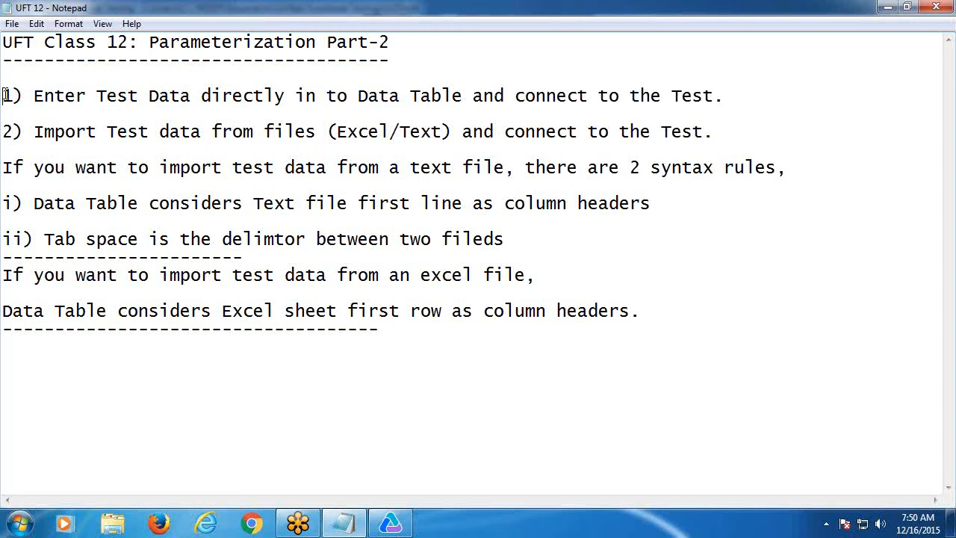
{"action": "key", "text": "Return"}
{"action": "key", "text": "Up"}
- Head the Notepad list 'Usage of Data Table:' and start item '3)' below the last dashed line
{"action": "type", "text": "Usage "}
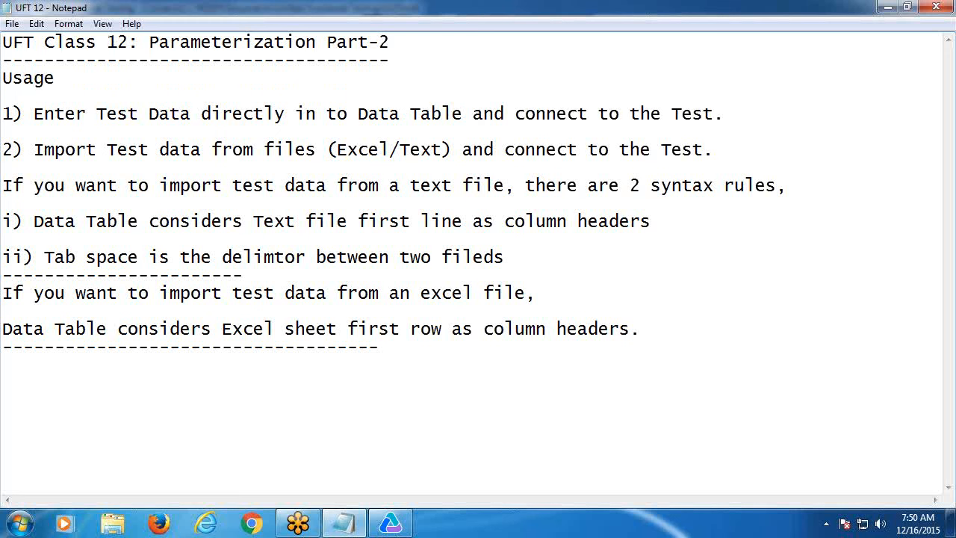
{"action": "type", "text": "of Data Table:"}
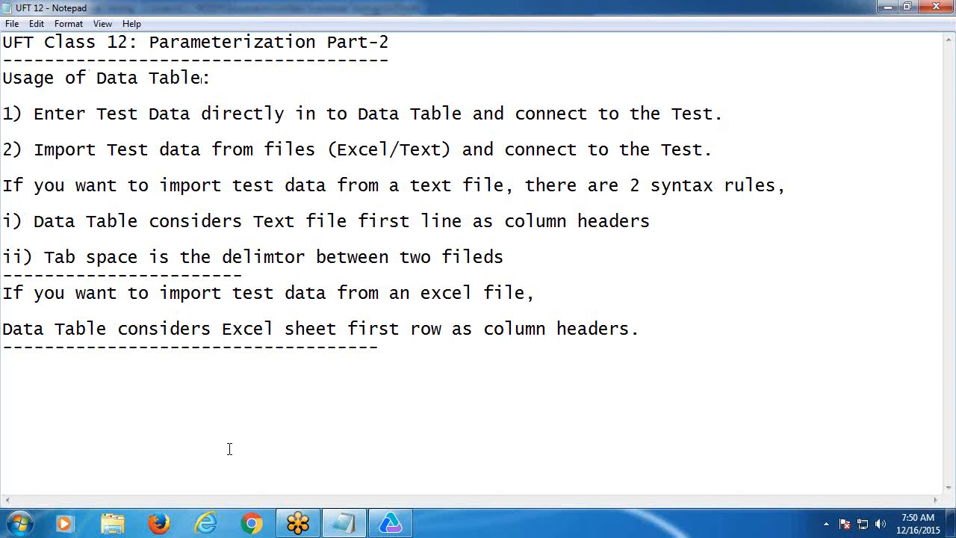
{"action": "left_click", "coordinate": [41, 364]}
{"action": "type", "text": "3)"}
- Write item 3 as 'Import Test data from a database' plus 'and connect to the Test.' copied from item 2
{"action": "type", "text": "Import"}
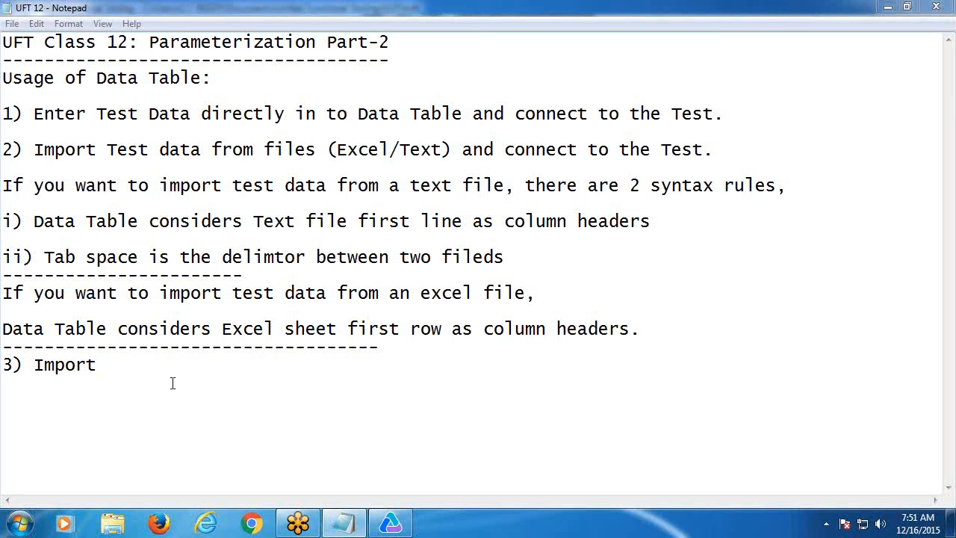
{"action": "type", "text": " Tes"}
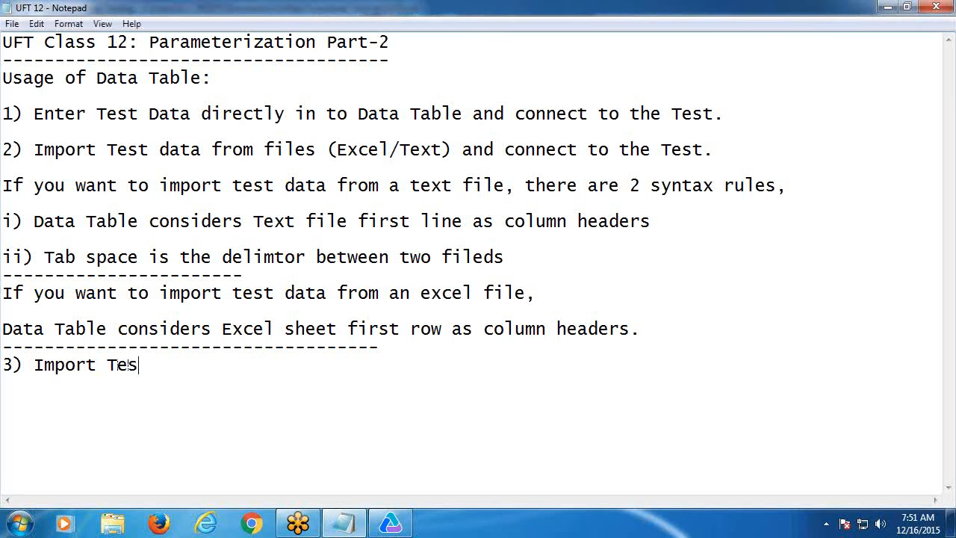
{"action": "type", "text": "t data from a "}
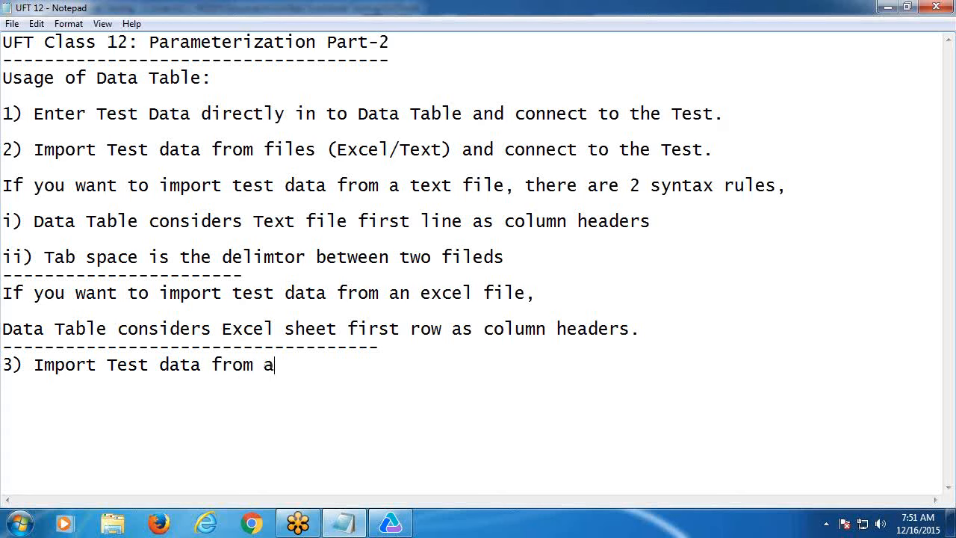
{"action": "type", "text": "database"}
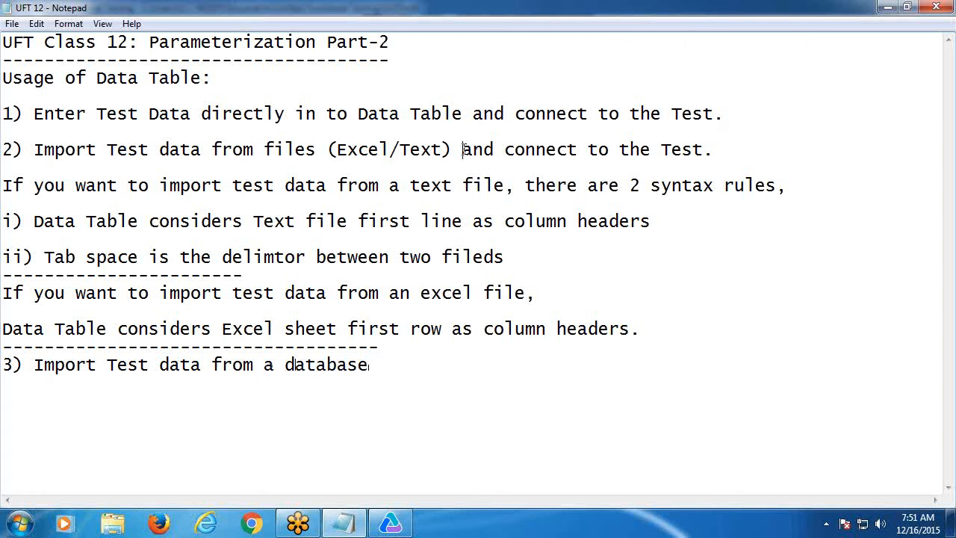
{"action": "left_click_drag", "start_coordinate": [462, 149], "coordinate": [716, 151]}
{"action": "key", "text": "ctrl+c"}
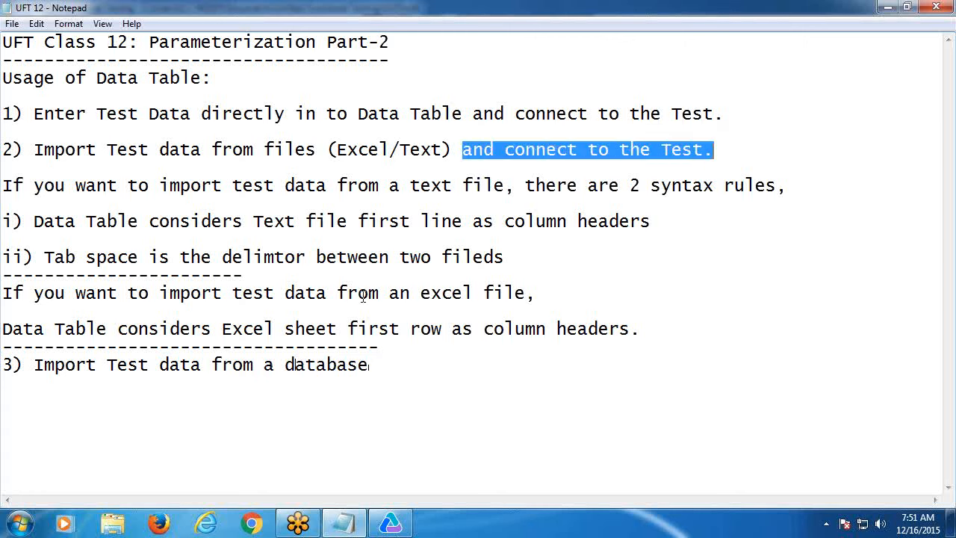
{"action": "left_click", "coordinate": [389, 364]}
{"action": "key", "text": "ctrl+v"}
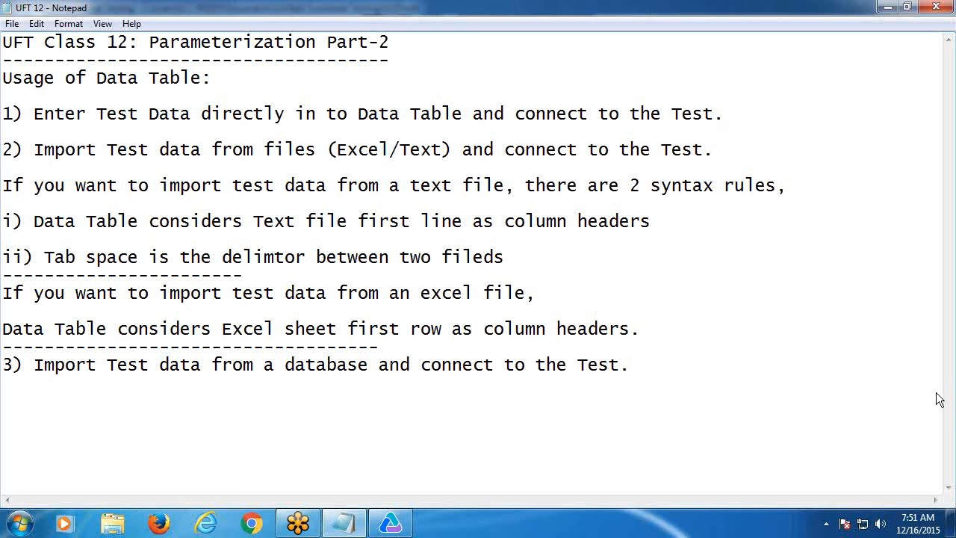
{"action": "key", "text": "Return"}
{"action": "key", "text": "Return"}
{"action": "key", "text": "Return"}
{"action": "key", "text": "Return"}
{"action": "key", "text": "Return"}
{"action": "key", "text": "Return"}
{"action": "key", "text": "Return"}
{"action": "key", "text": "Return"}
{"action": "key", "text": "Return"}
{"action": "key", "text": "Return"}
{"action": "key", "text": "Return"}
{"action": "key", "text": "Return"}
{"action": "key", "text": "Return"}
{"action": "key", "text": "Return"}
{"action": "key", "text": "Return"}
{"action": "key", "text": "Return"}
{"action": "key", "text": "Return"}
{"action": "key", "text": "Return"}
{"action": "key", "text": "Return"}
{"action": "key", "text": "Return"}
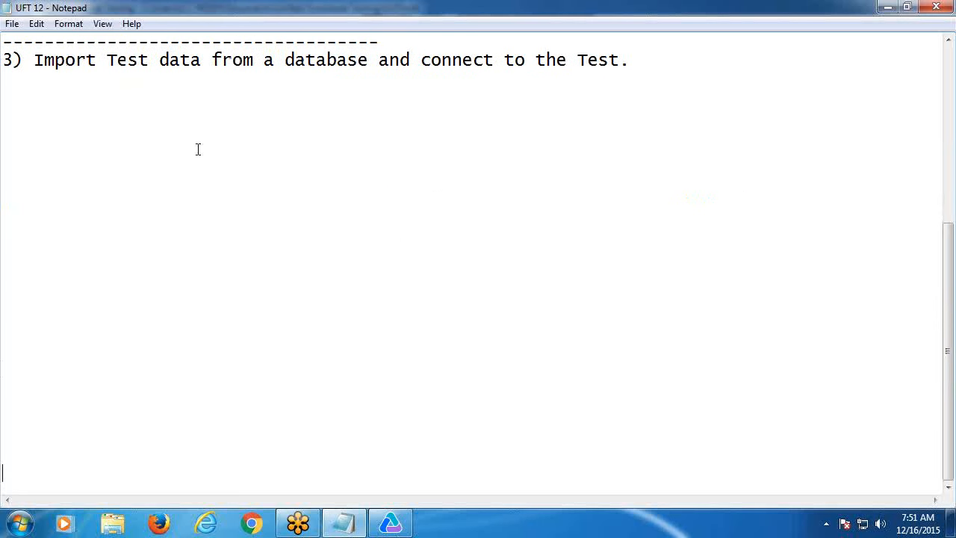
- Under item 3, add 'Steps:' with i) Create a Database, ii) Create Tables, iii) Enter Test Data
{"action": "left_click", "coordinate": [50, 93]}
{"action": "type", "text": "Steps:"}
{"action": "key", "text": "Return"}
{"action": "key", "text": "Return"}
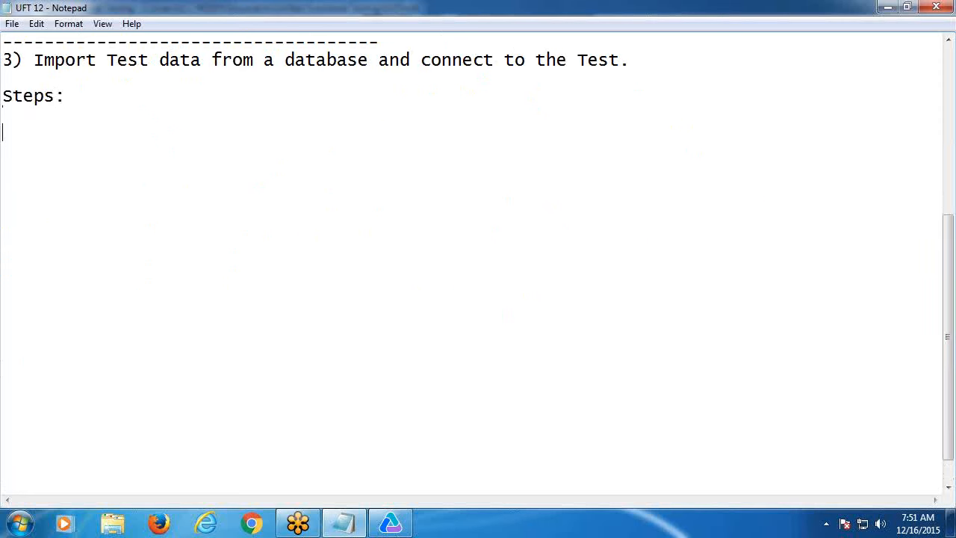
{"action": "type", "text": "i) Create a Database"}
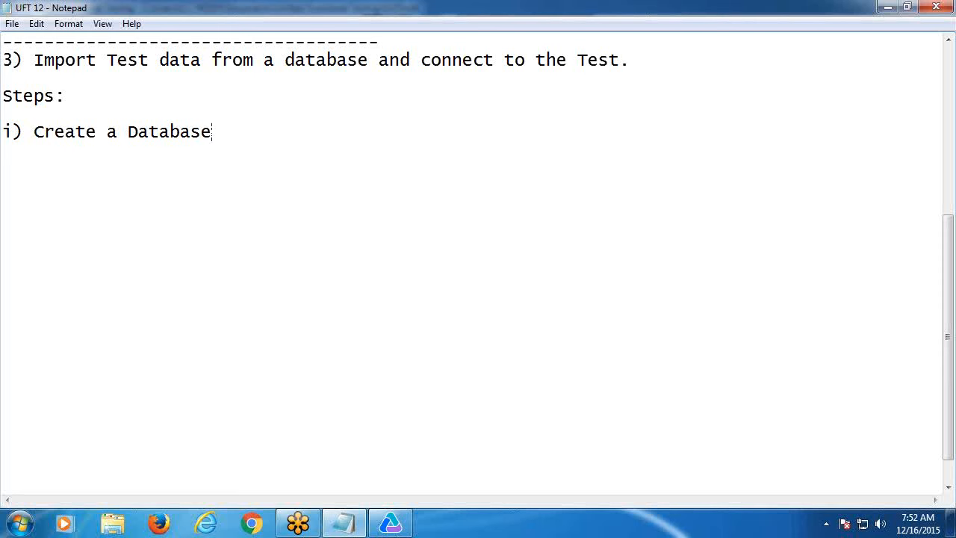
{"action": "key", "text": "Return"}
{"action": "key", "text": "Return"}
{"action": "type", "text": "ii) Create "}
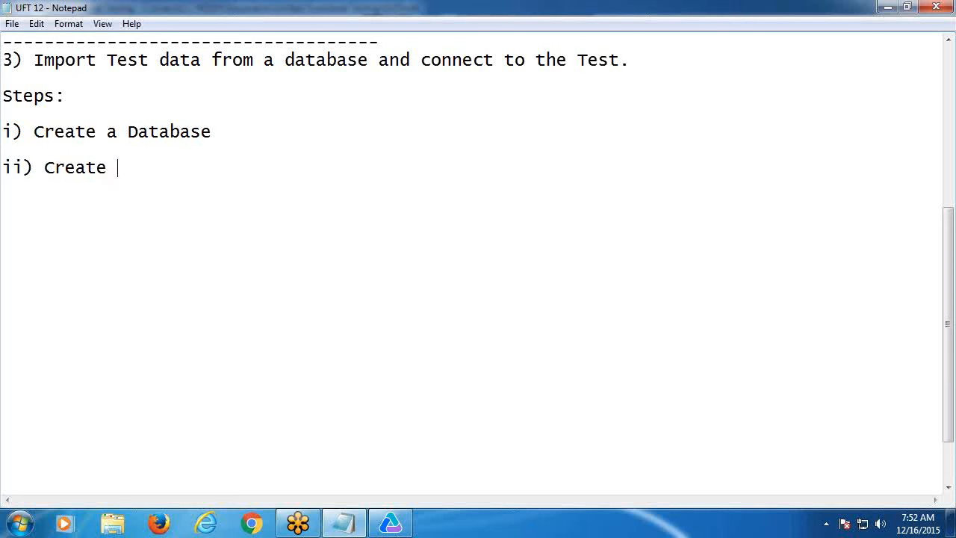
{"action": "type", "text": "Tables"}
{"action": "key", "text": "Return"}
{"action": "key", "text": "Return"}
{"action": "type", "text": "i"}
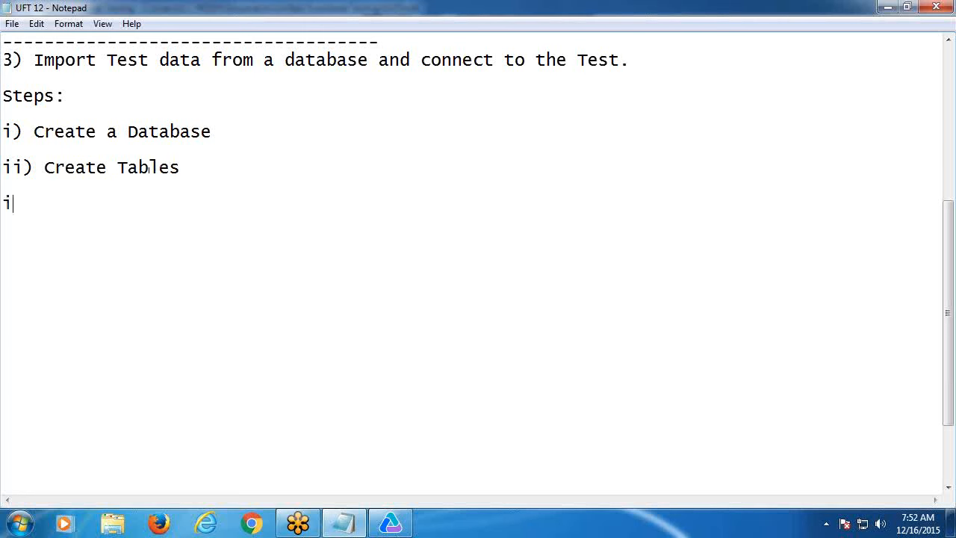
{"action": "type", "text": "ii) Ente"}
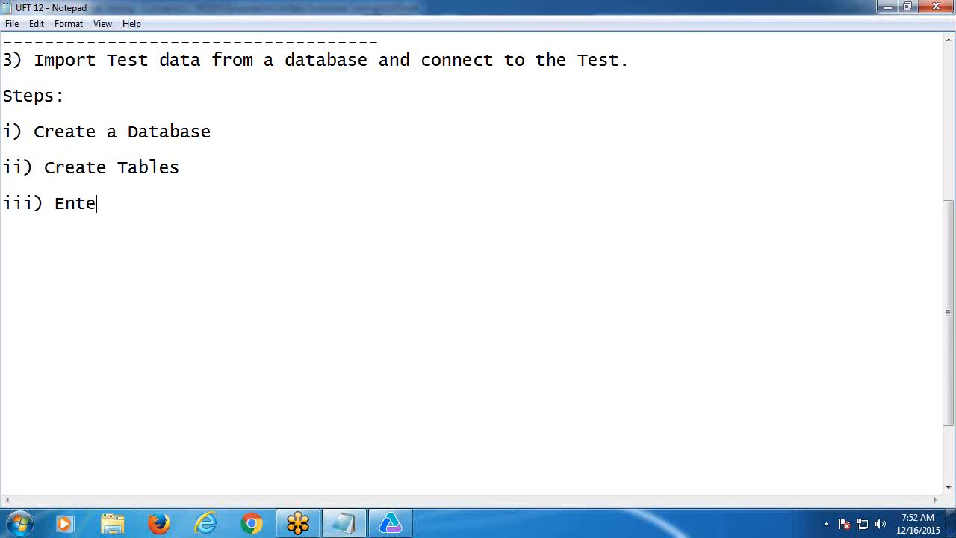
{"action": "type", "text": "r Test Data"}
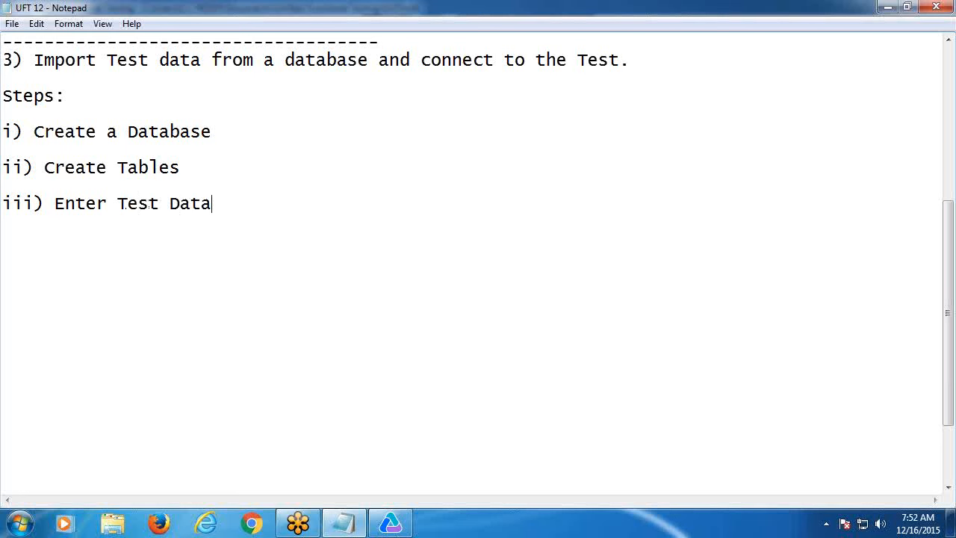
- Add a dashed separator line below the steps and start item 'iv)' under it
{"action": "key", "text": "Return"}
{"action": "type", "text": "----------"}
{"action": "key", "text": "Return"}
{"action": "type", "text": "iv)"}
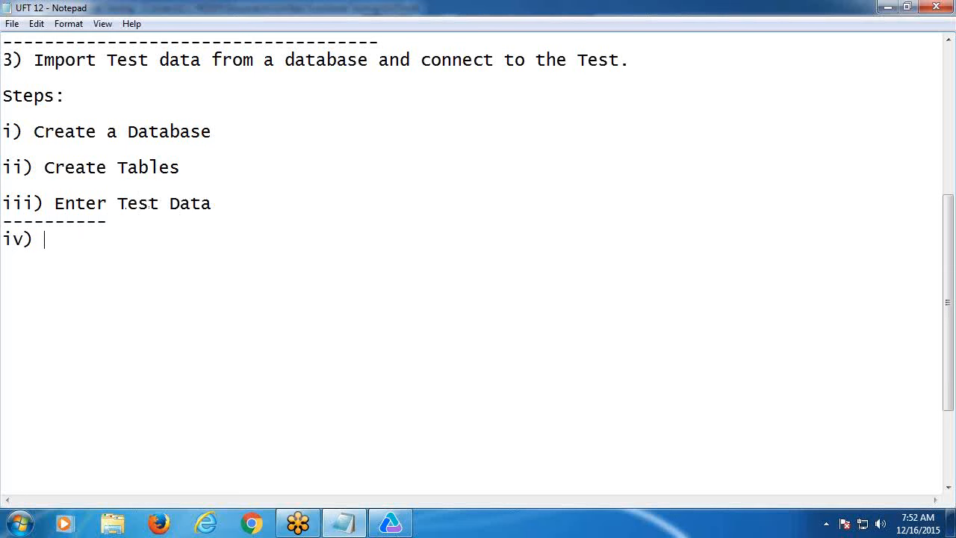
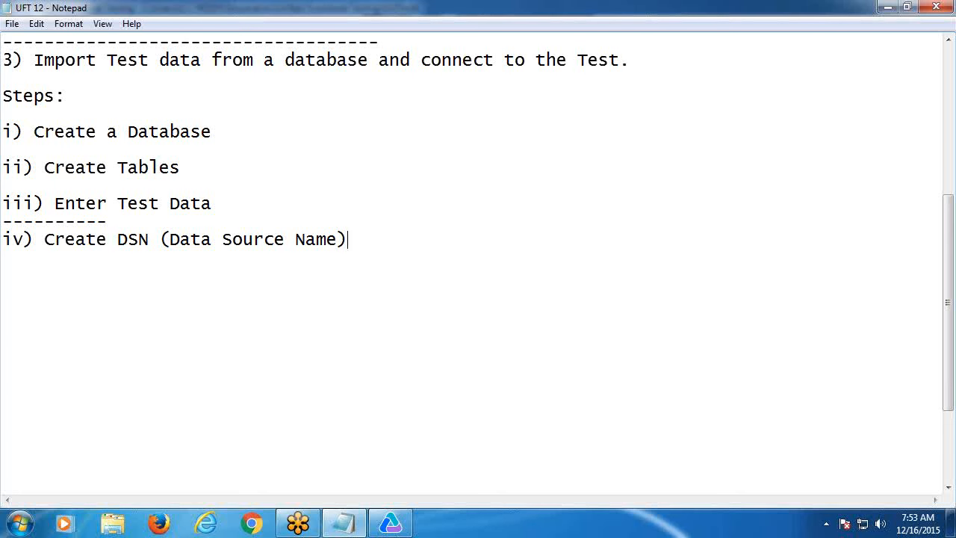
- Add step 'v) Fetch Test data using SQL commands.' with a dashed line beneath it
{"action": "key", "text": "Return"}
{"action": "key", "text": "Return"}
{"action": "type", "text": "v) Fet"}
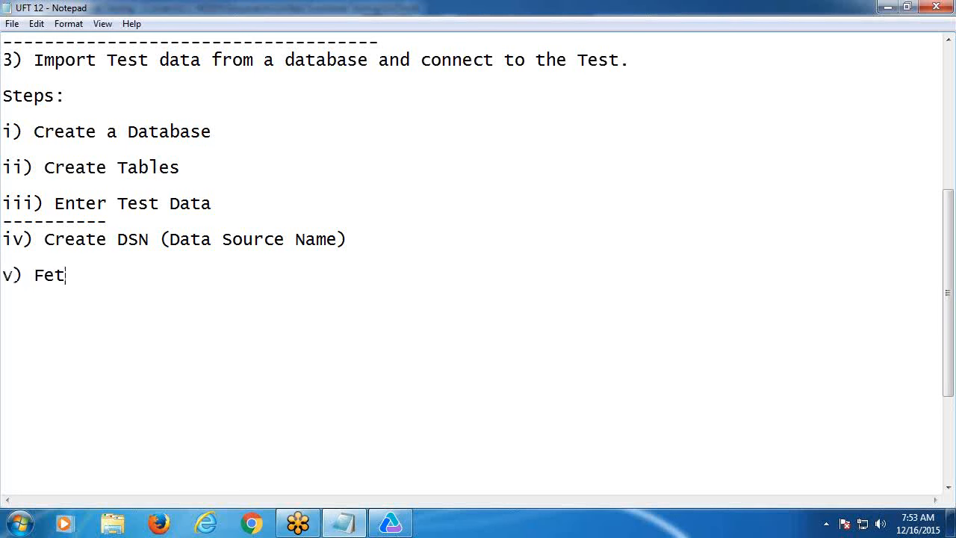
{"action": "type", "text": "ch Test d"}
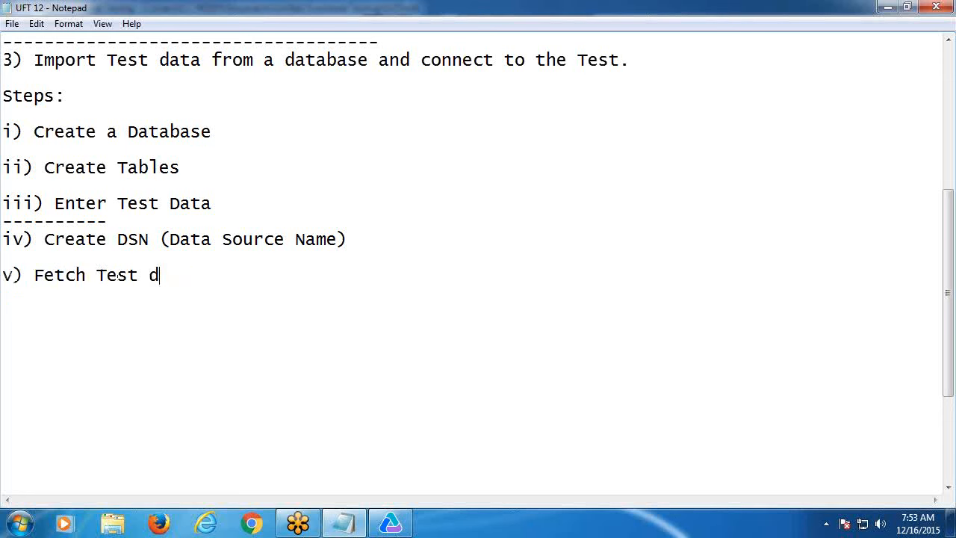
{"action": "type", "text": "ata using SQL "}
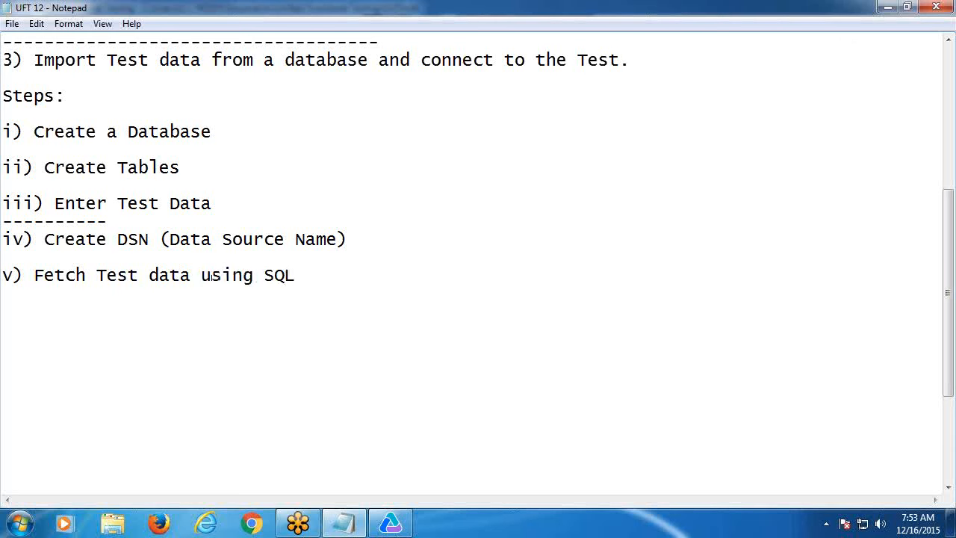
{"action": "type", "text": "commands"}
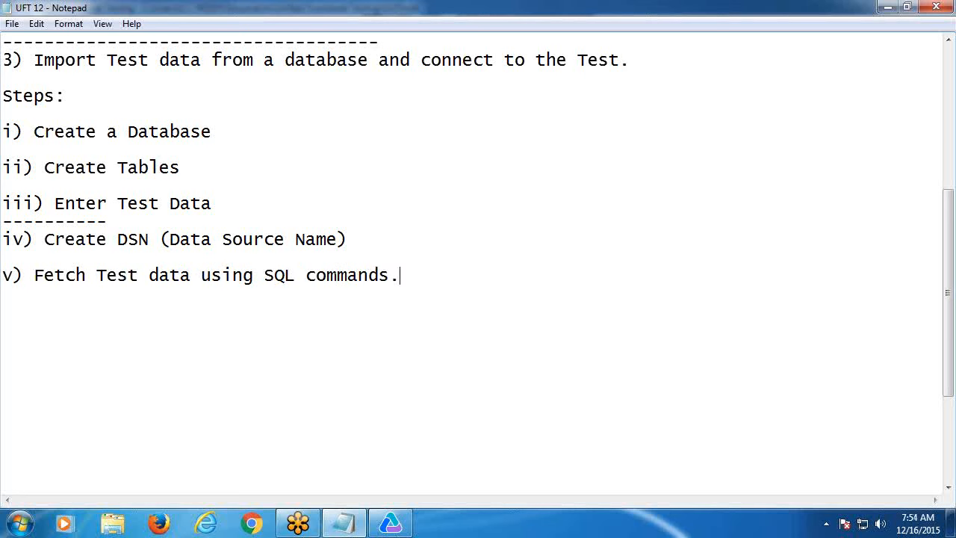
{"action": "type", "text": "."}
{"action": "key", "text": "Return"}
{"action": "type", "text": "-----------------------------"}
- Save the Notepad notes and minimize both Notepad and UFT
{"action": "left_click", "coordinate": [12, 23]}
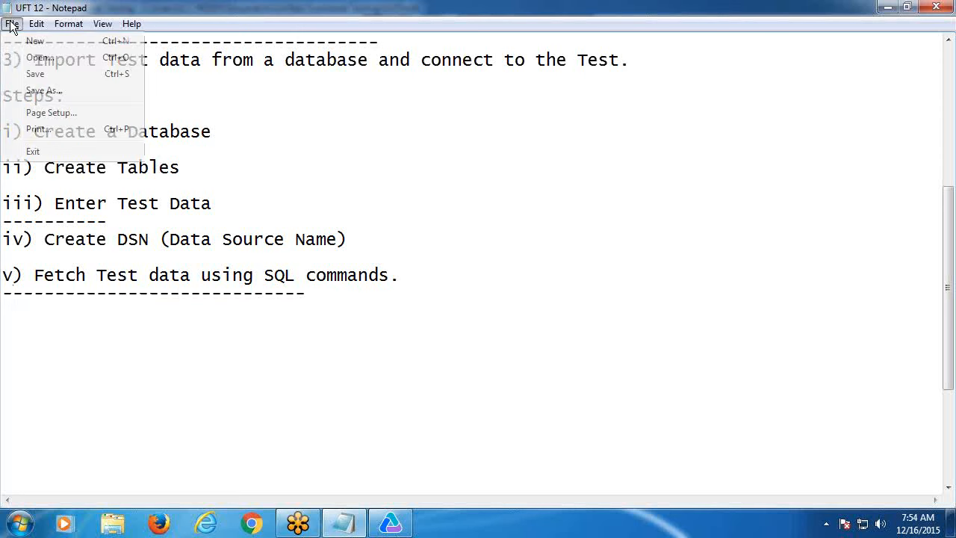
{"action": "left_click", "coordinate": [36, 73]}
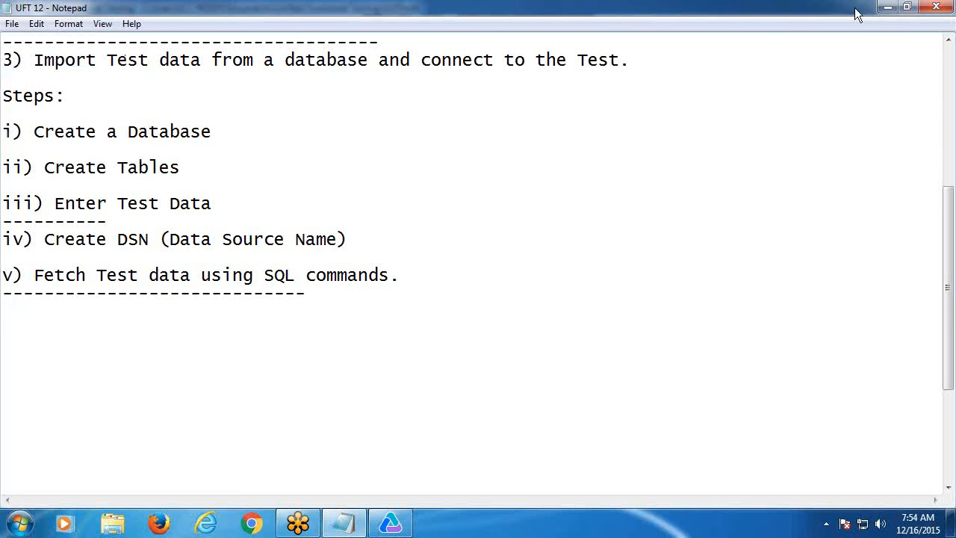
{"action": "left_click", "coordinate": [888, 11]}
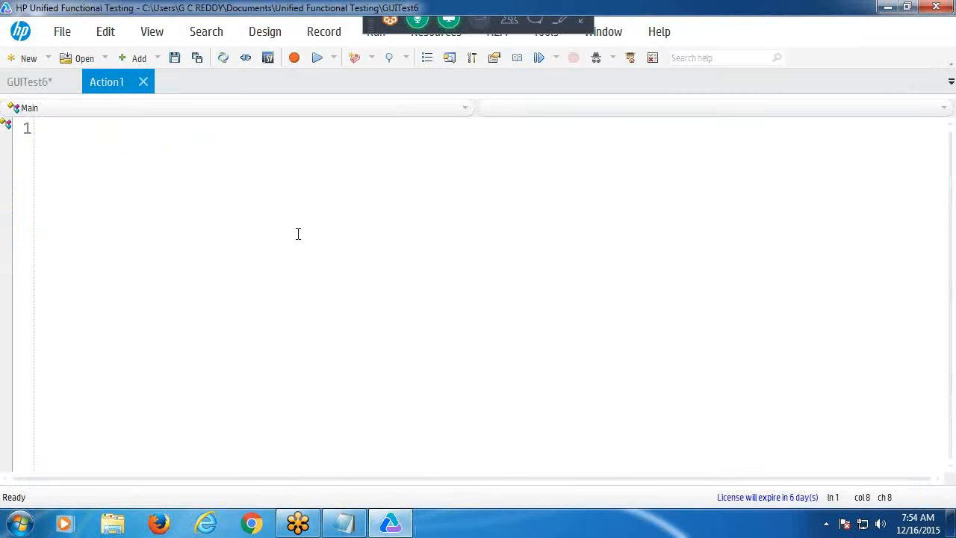
{"action": "left_click", "coordinate": [886, 10]}
- Launch Microsoft Office Access 2007 from the Start menu's Microsoft Office folder
{"action": "left_click", "coordinate": [29, 523]}
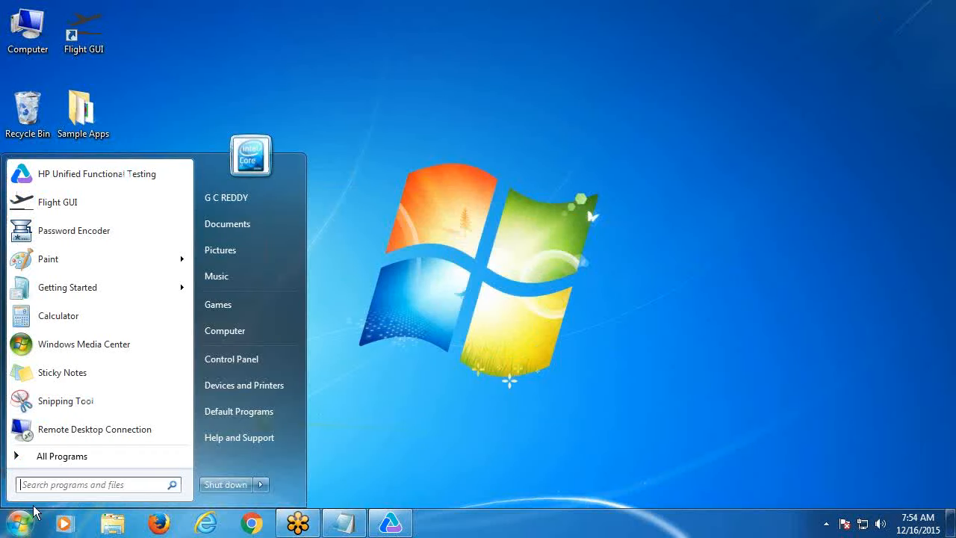
{"action": "left_click", "coordinate": [80, 463]}
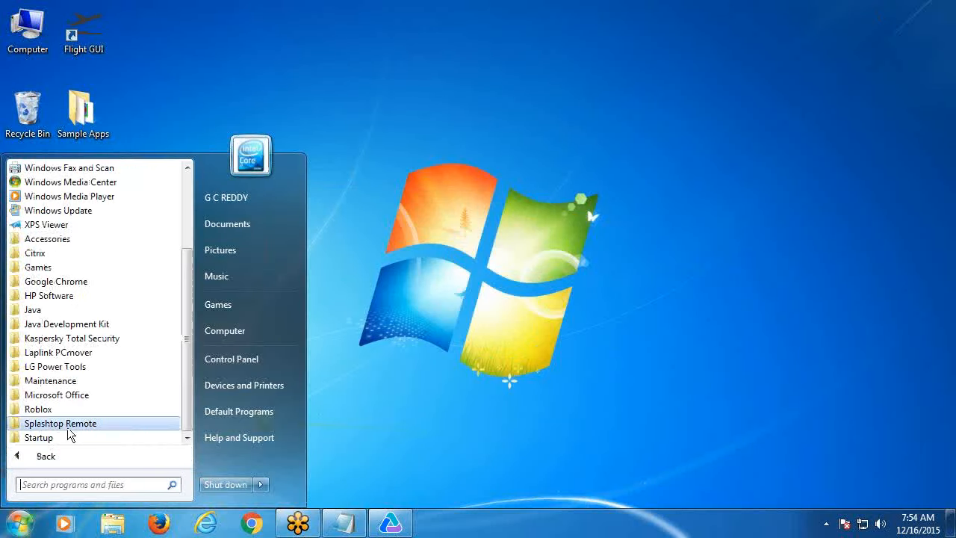
{"action": "left_click", "coordinate": [69, 397]}
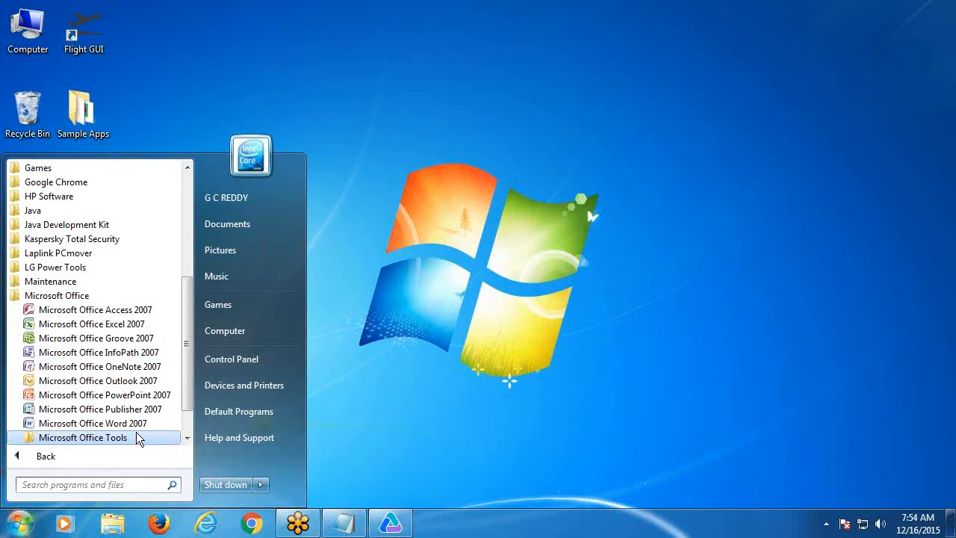
{"action": "left_click", "coordinate": [115, 309]}
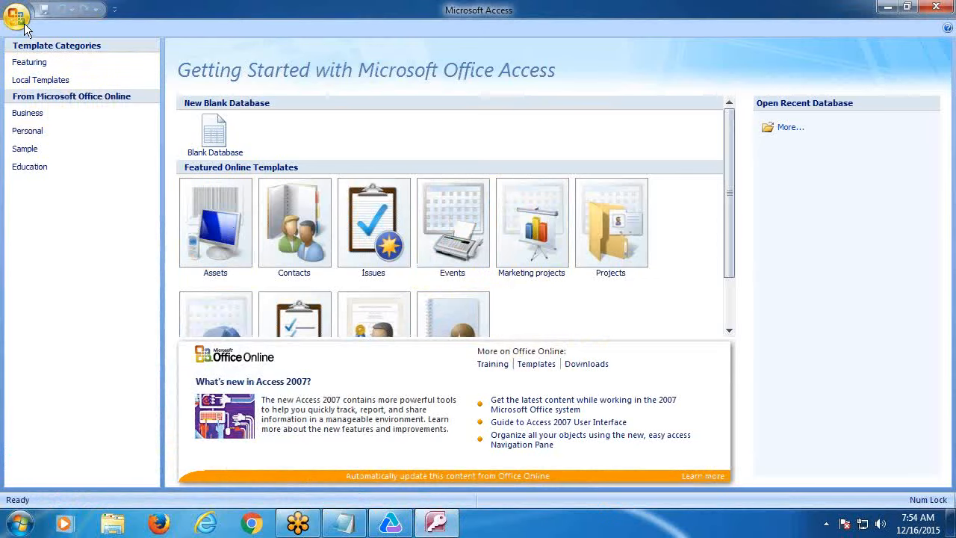
- Start a new blank database and name it testdb
{"action": "left_click", "coordinate": [220, 140]}
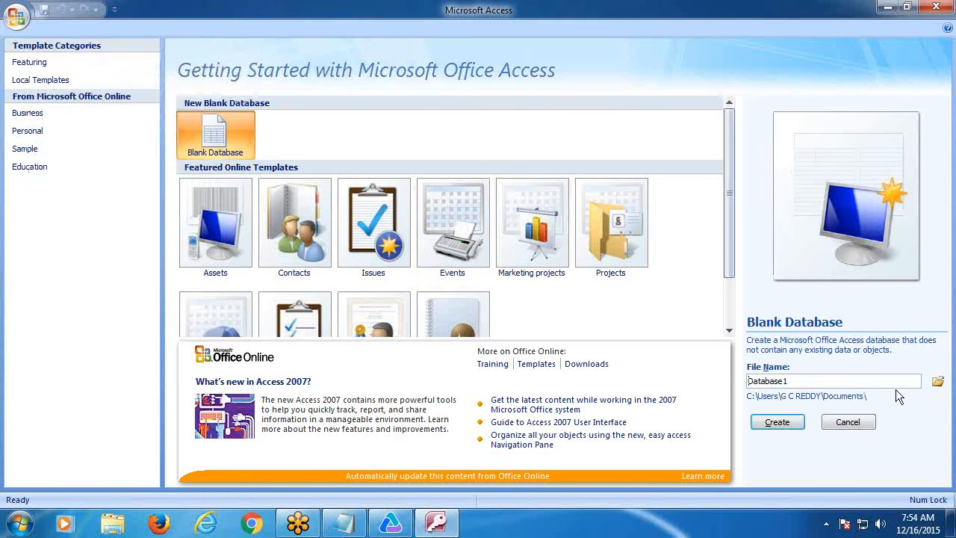
{"action": "left_click_drag", "start_coordinate": [801, 381], "coordinate": [717, 385]}
{"action": "type", "text": "testdb"}
- Set the save location to the user's Desktop folder and create testdb.accdb
{"action": "left_click", "coordinate": [938, 381]}
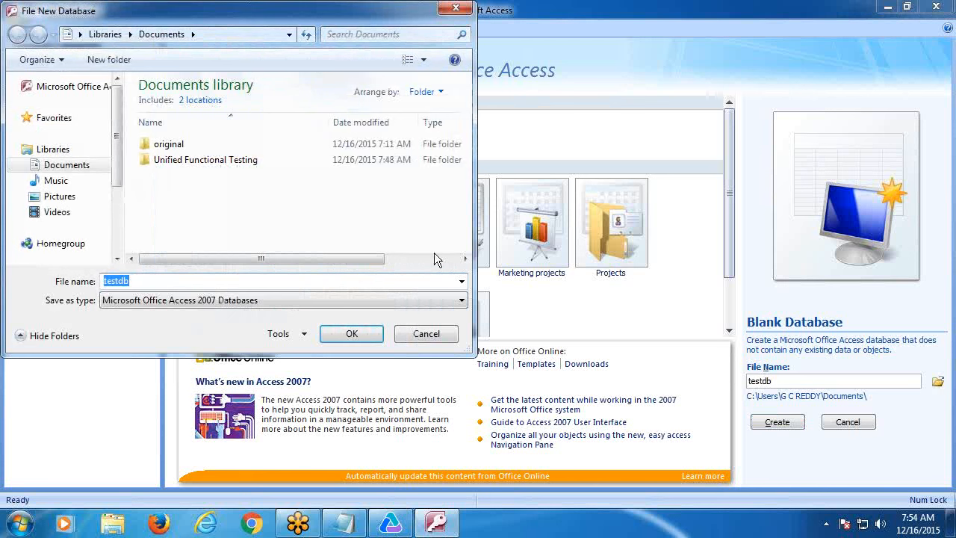
{"action": "left_click", "coordinate": [71, 171]}
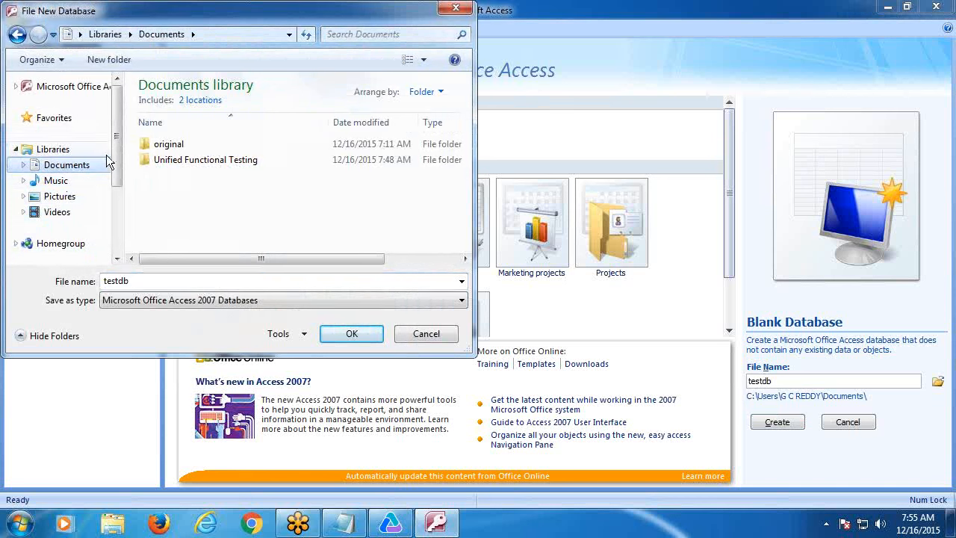
{"action": "scroll", "coordinate": [75, 202], "scroll_direction": "down", "scroll_amount": 1}
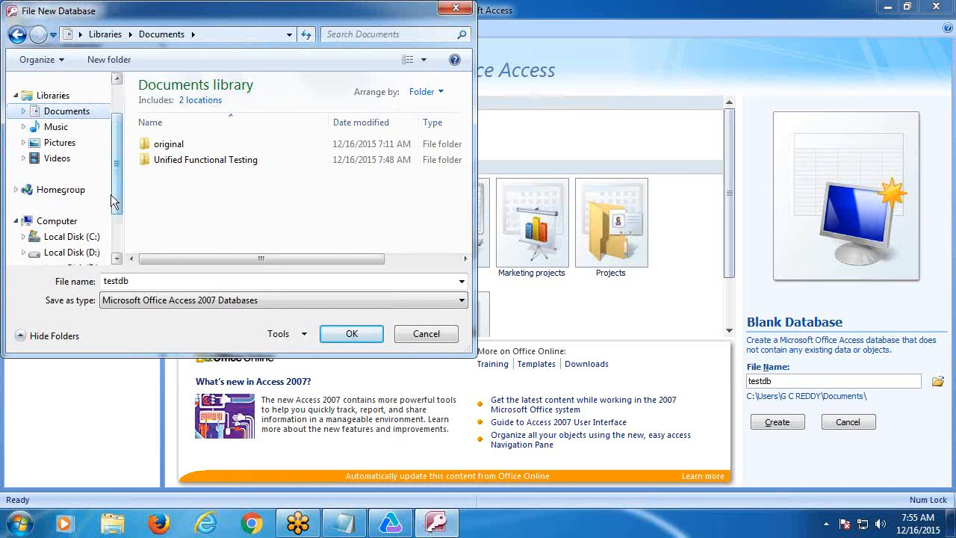
{"action": "left_click", "coordinate": [72, 236]}
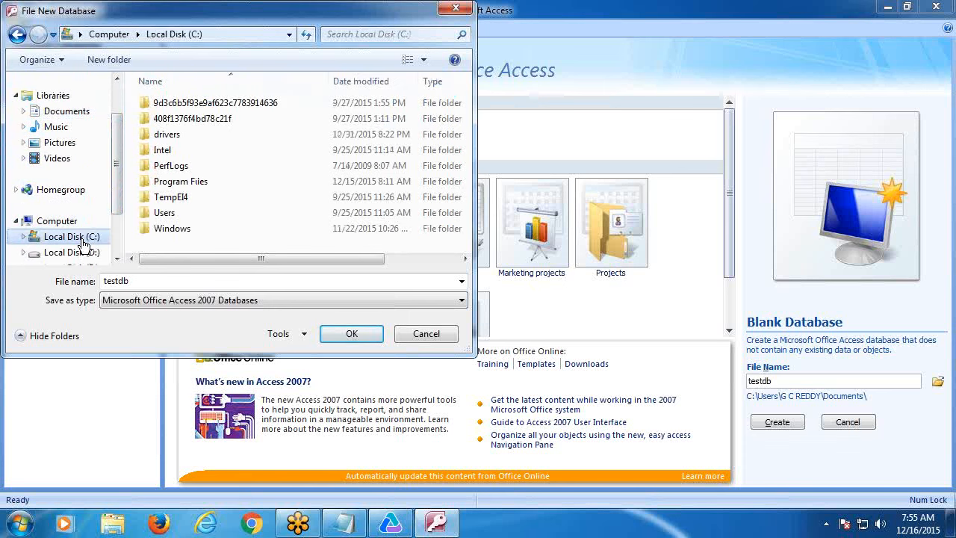
{"action": "left_click", "coordinate": [166, 213]}
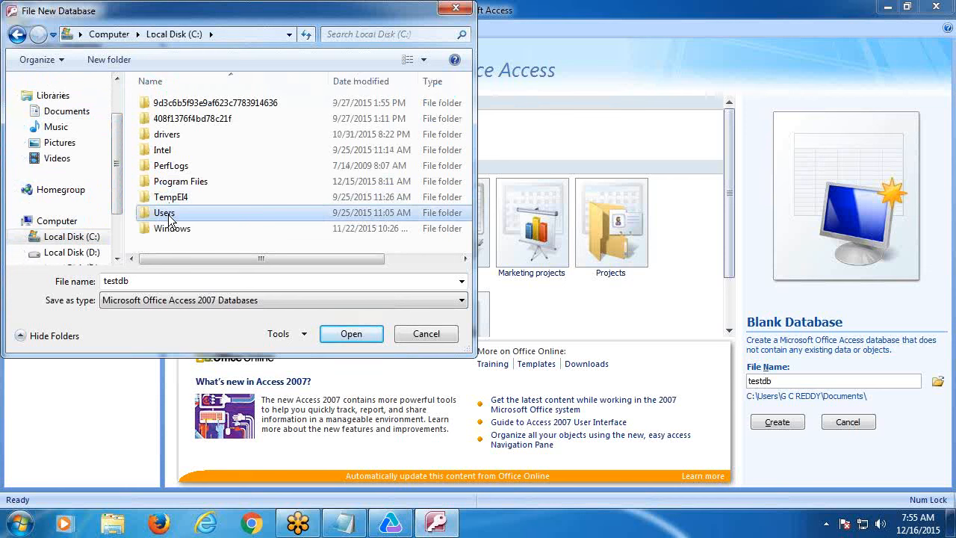
{"action": "double_click", "coordinate": [168, 214]}
{"action": "left_click", "coordinate": [158, 106]}
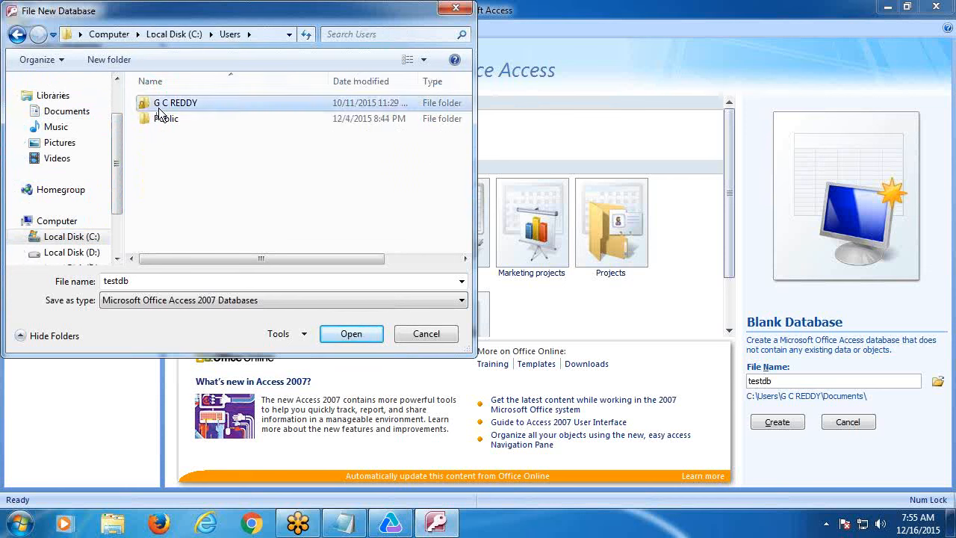
{"action": "double_click", "coordinate": [158, 107]}
{"action": "left_click", "coordinate": [173, 152]}
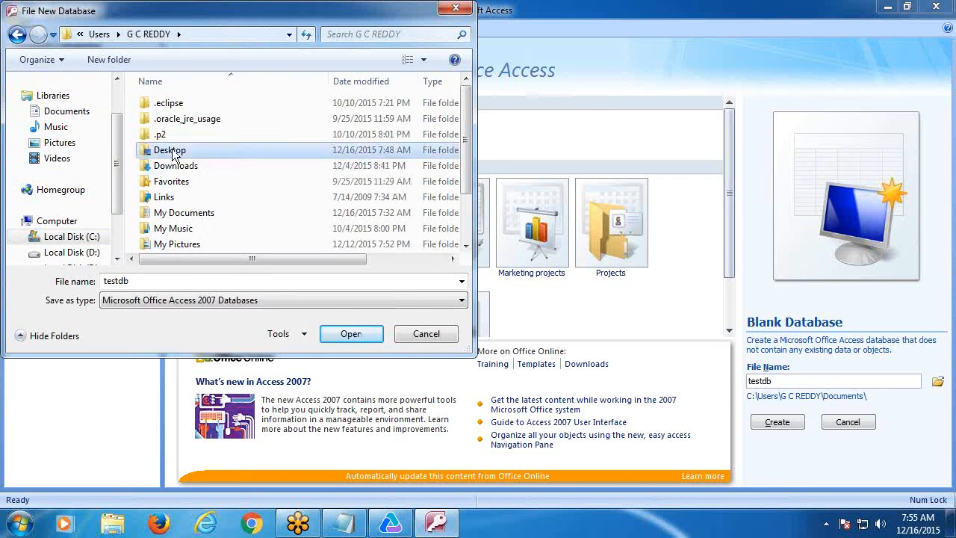
{"action": "double_click", "coordinate": [172, 152]}
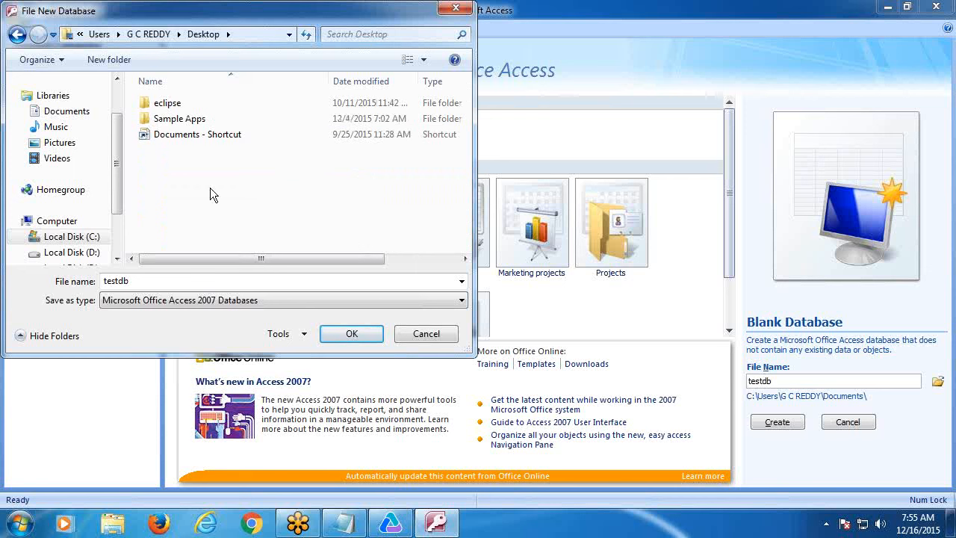
{"action": "left_click", "coordinate": [348, 336]}
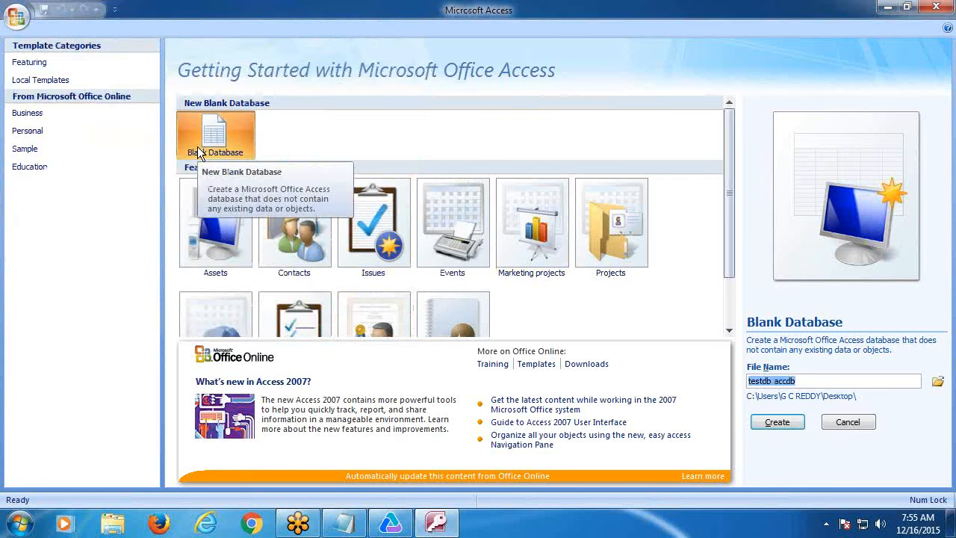
{"action": "left_click", "coordinate": [770, 423]}
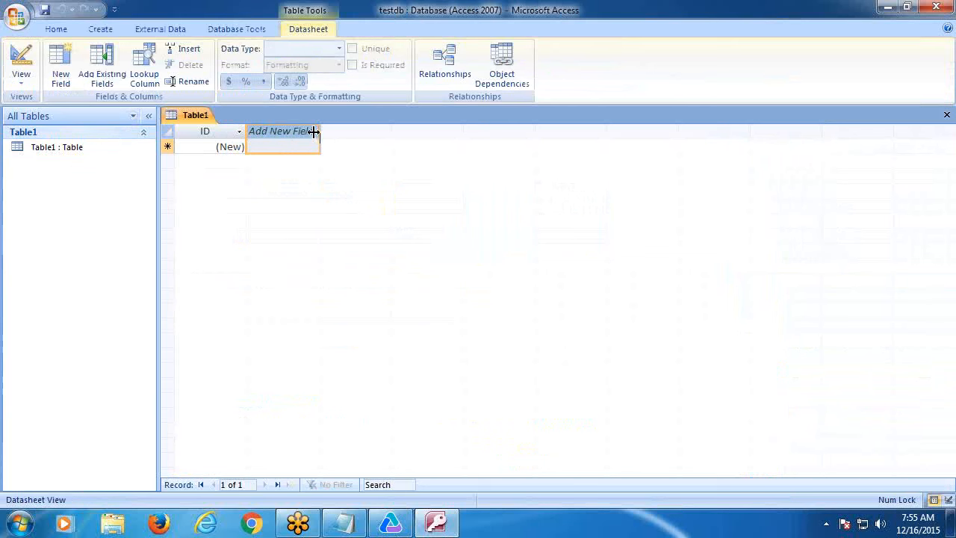
- Resize Table1's ID column and check its sort and filter options
{"action": "left_click_drag", "start_coordinate": [236, 130], "coordinate": [246, 133]}
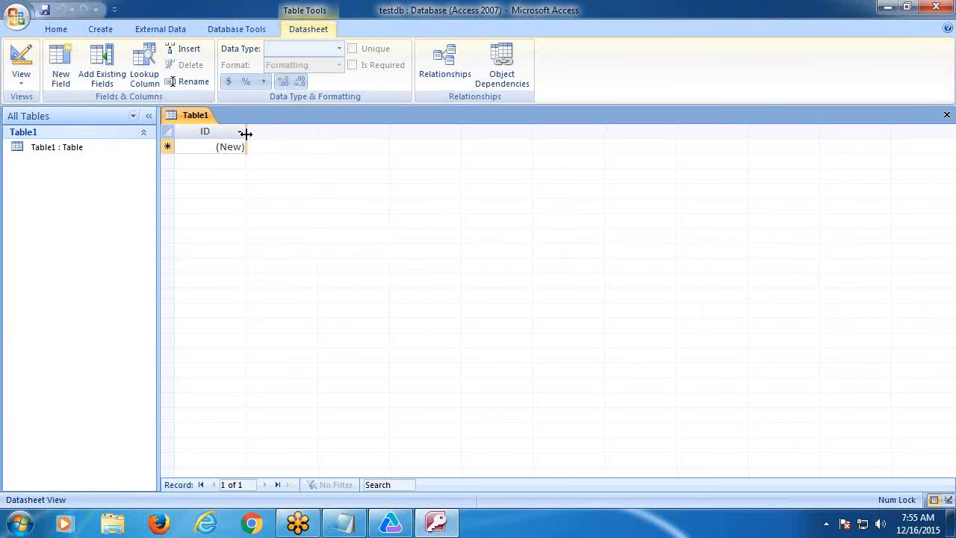
{"action": "left_click", "coordinate": [239, 133]}
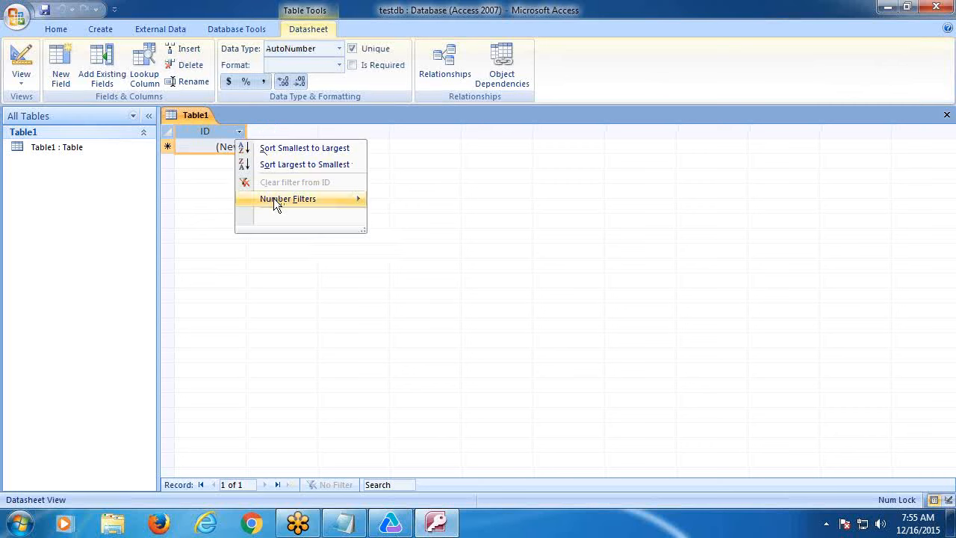
{"action": "left_click", "coordinate": [238, 136]}
{"action": "left_click", "coordinate": [239, 133]}
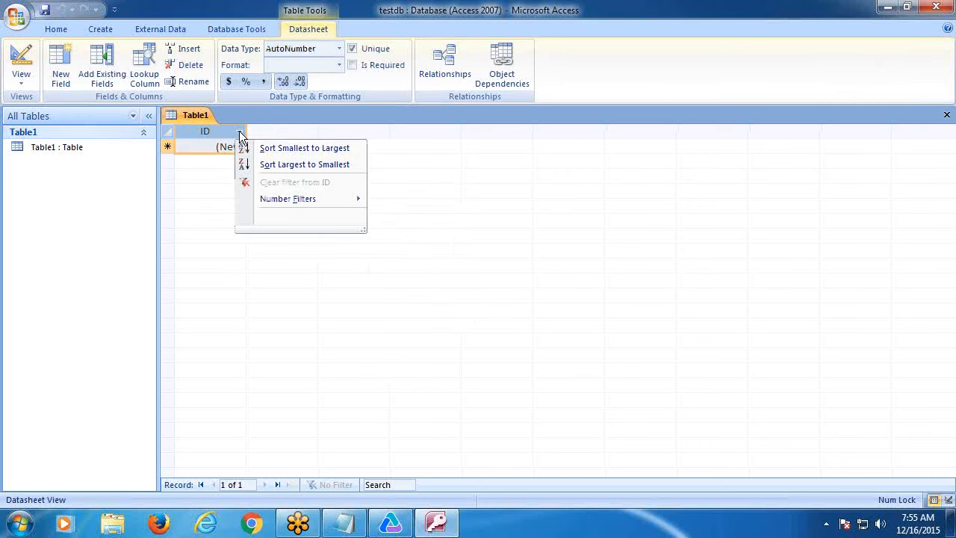
{"action": "left_click", "coordinate": [239, 133]}
{"action": "left_click", "coordinate": [57, 154]}
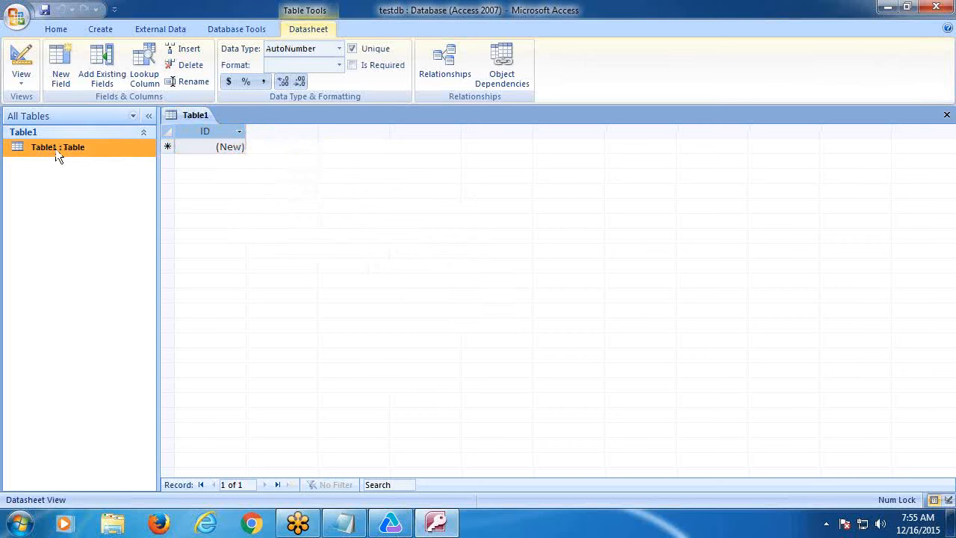
{"action": "left_click", "coordinate": [246, 128]}
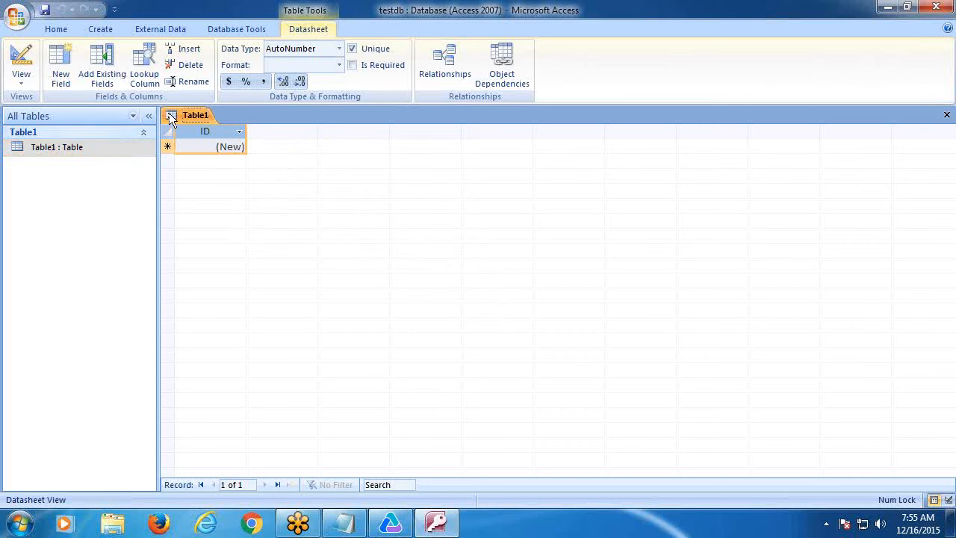
- Widen the ID column and sort it from largest to smallest
{"action": "left_click_drag", "start_coordinate": [246, 131], "coordinate": [326, 140]}
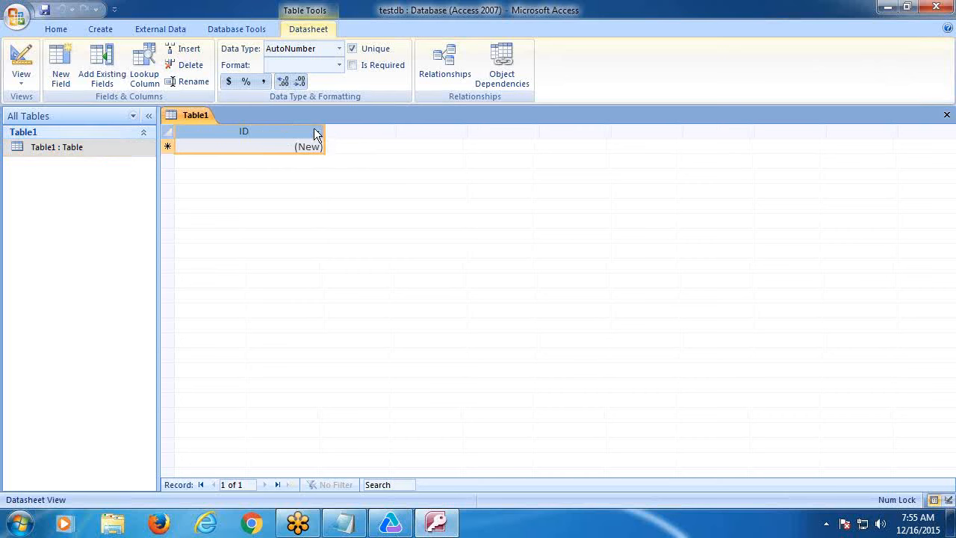
{"action": "left_click", "coordinate": [317, 131]}
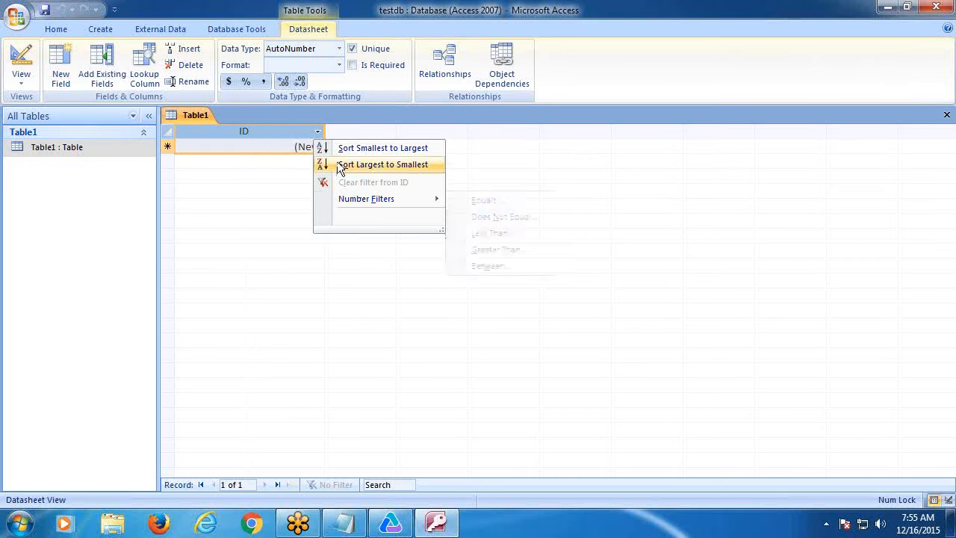
{"action": "left_click", "coordinate": [309, 154]}
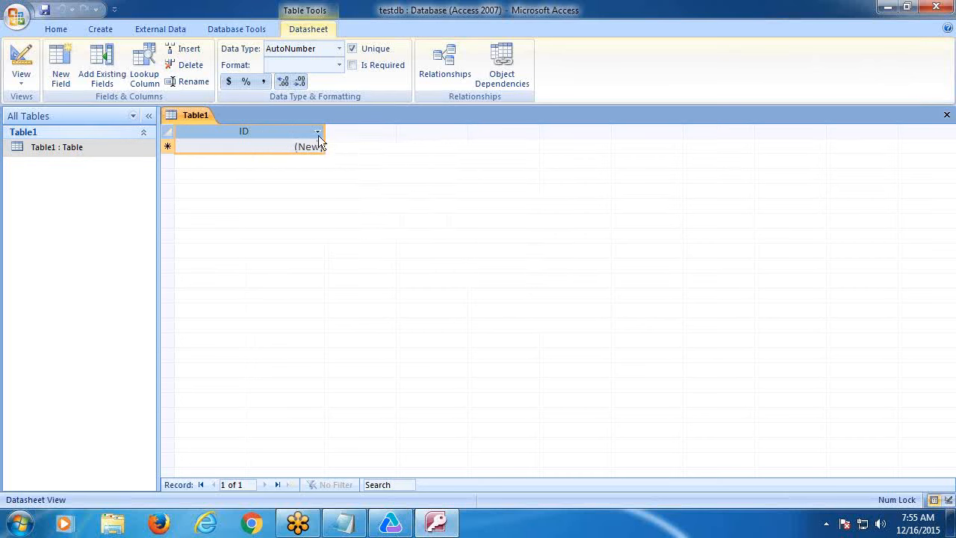
{"action": "left_click", "coordinate": [318, 135]}
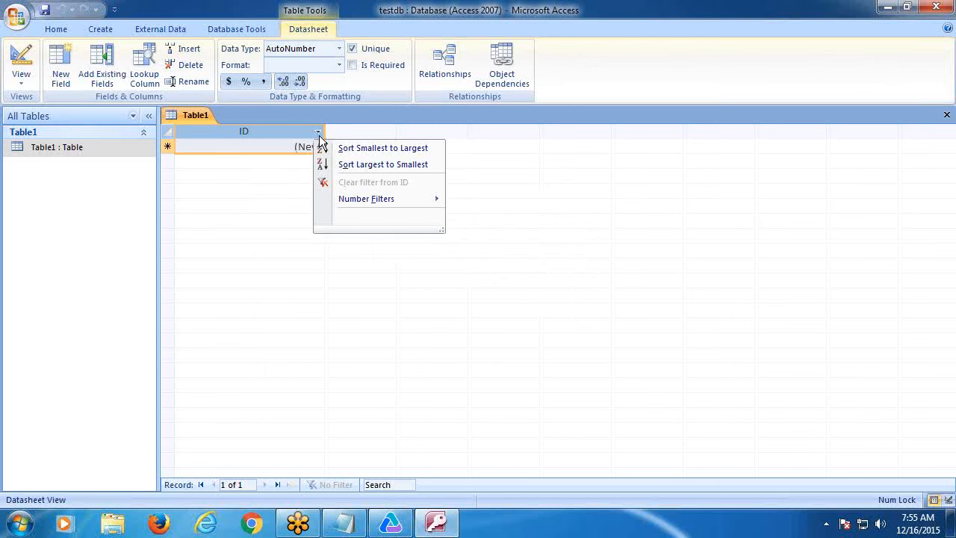
{"action": "left_click", "coordinate": [327, 151]}
{"action": "left_click", "coordinate": [318, 132]}
{"action": "left_click", "coordinate": [337, 165]}
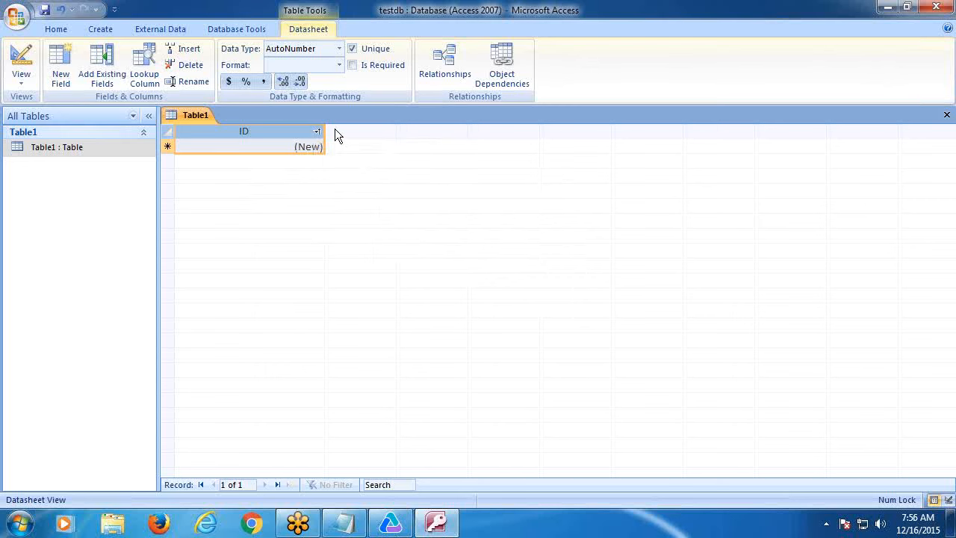
{"action": "left_click", "coordinate": [19, 147]}
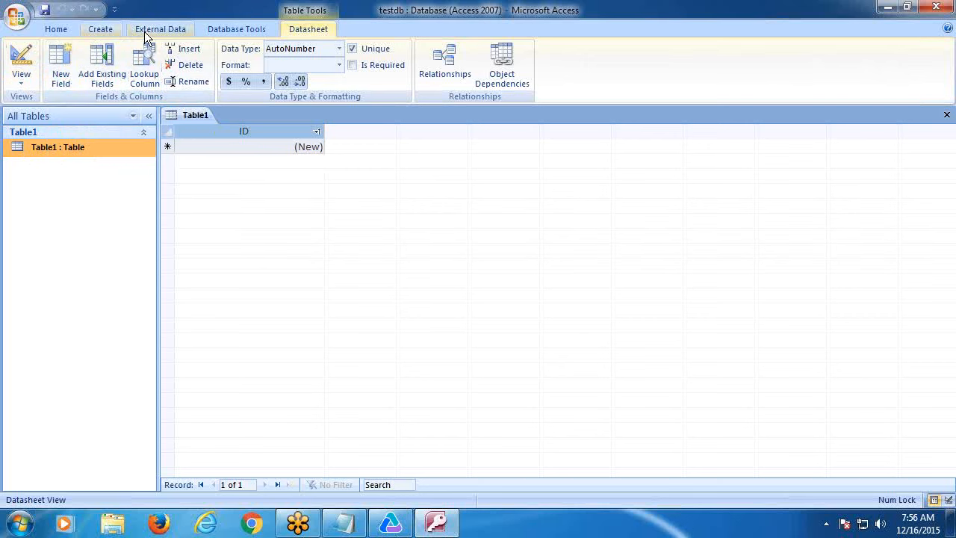
- Create a new blank table with fields named Agent and Password
{"action": "left_click", "coordinate": [104, 28]}
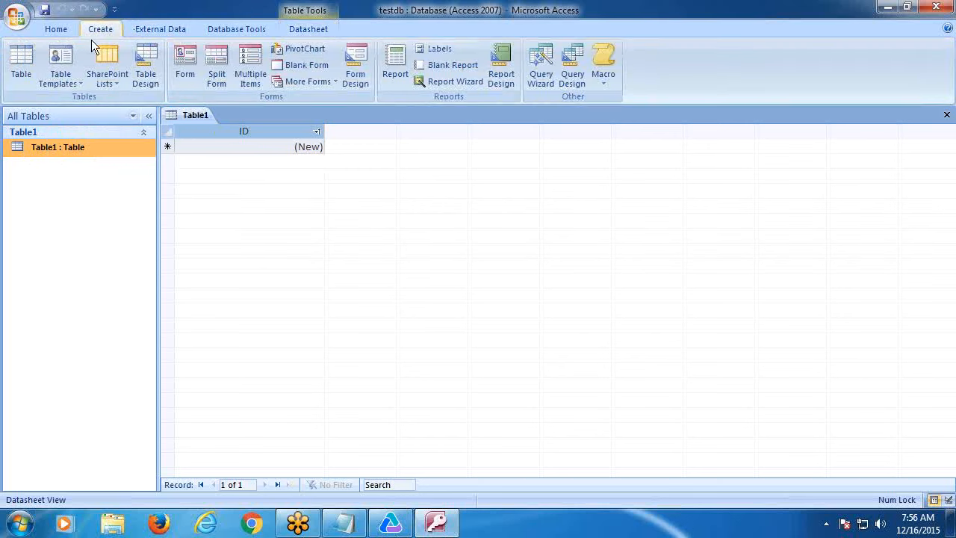
{"action": "left_click", "coordinate": [20, 72]}
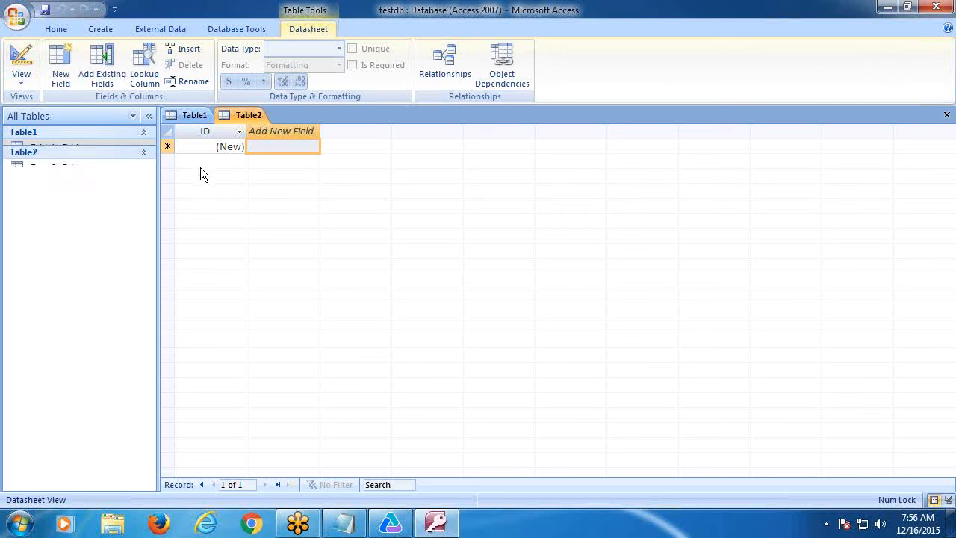
{"action": "left_click", "coordinate": [312, 131]}
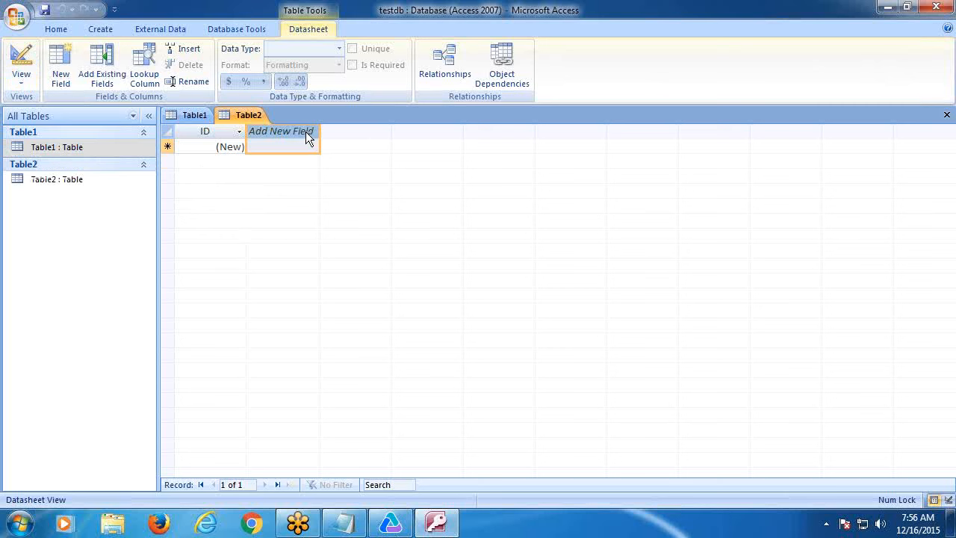
{"action": "right_click", "coordinate": [305, 132]}
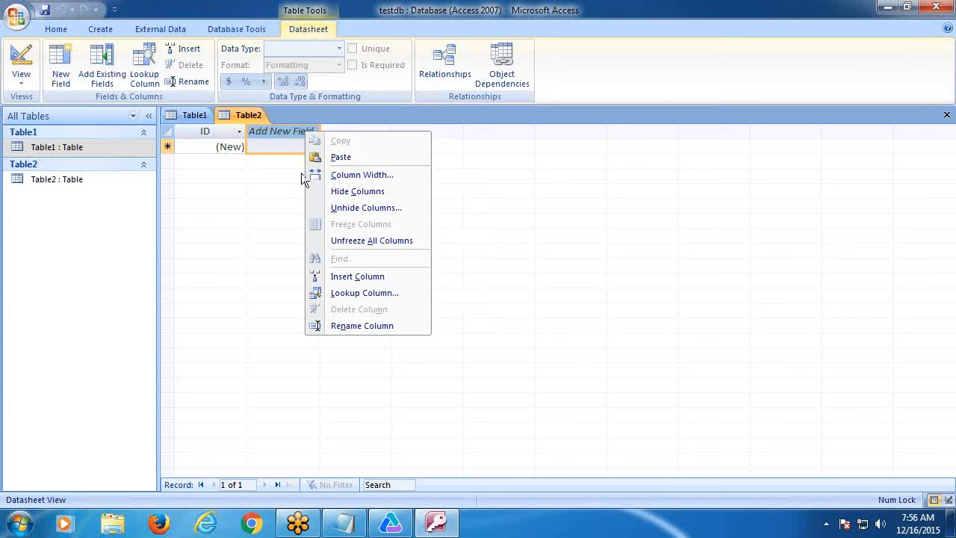
{"action": "left_click", "coordinate": [341, 327]}
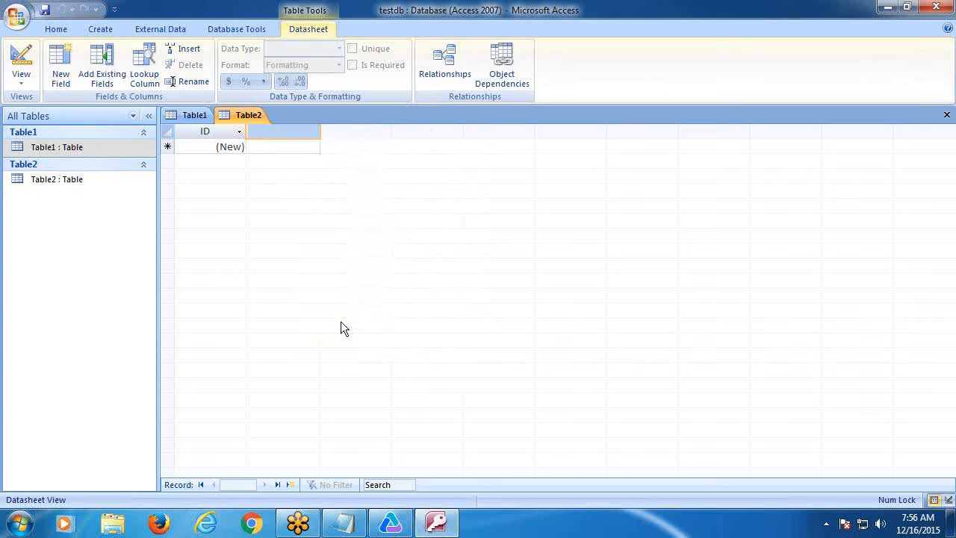
{"action": "type", "text": "Agent"}
{"action": "key", "text": "Return"}
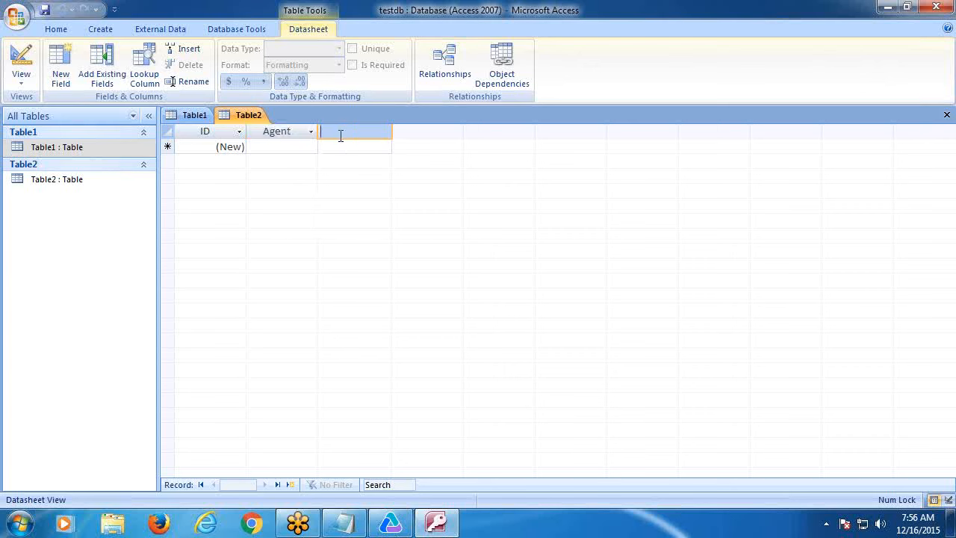
{"action": "type", "text": "Password"}
{"action": "left_click", "coordinate": [271, 146]}
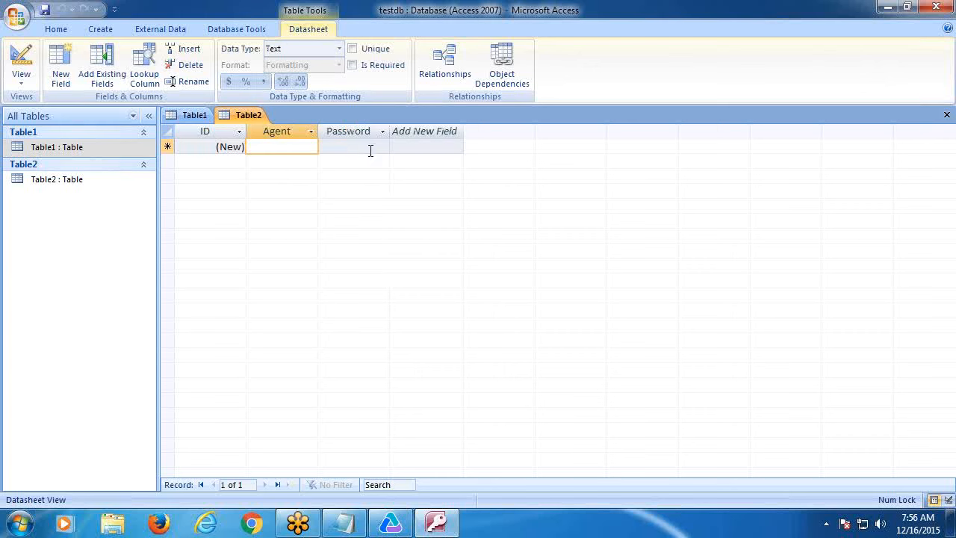
- Enter the first two records, agents test1 and test2, each with a password
{"action": "type", "text": "test1"}
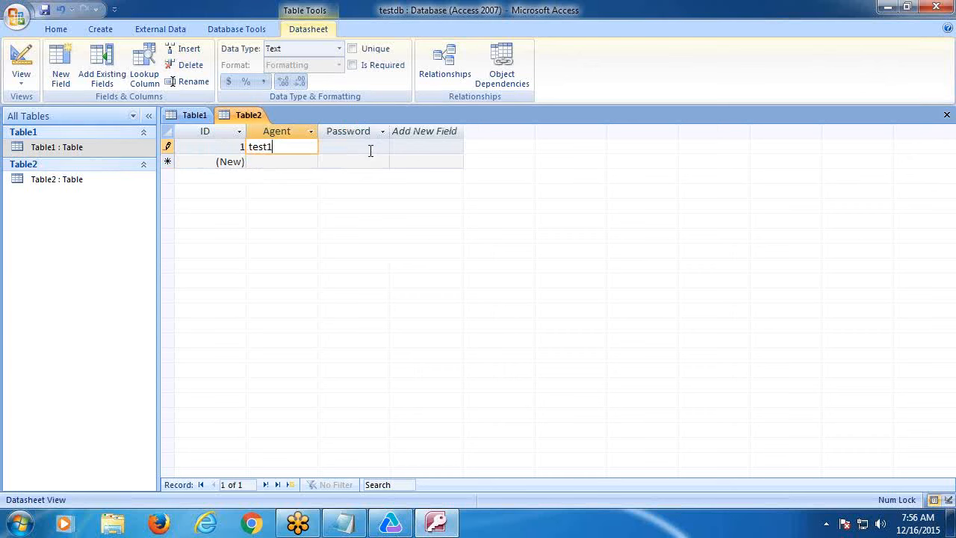
{"action": "left_click", "coordinate": [366, 145]}
{"action": "type", "text": "HP"}
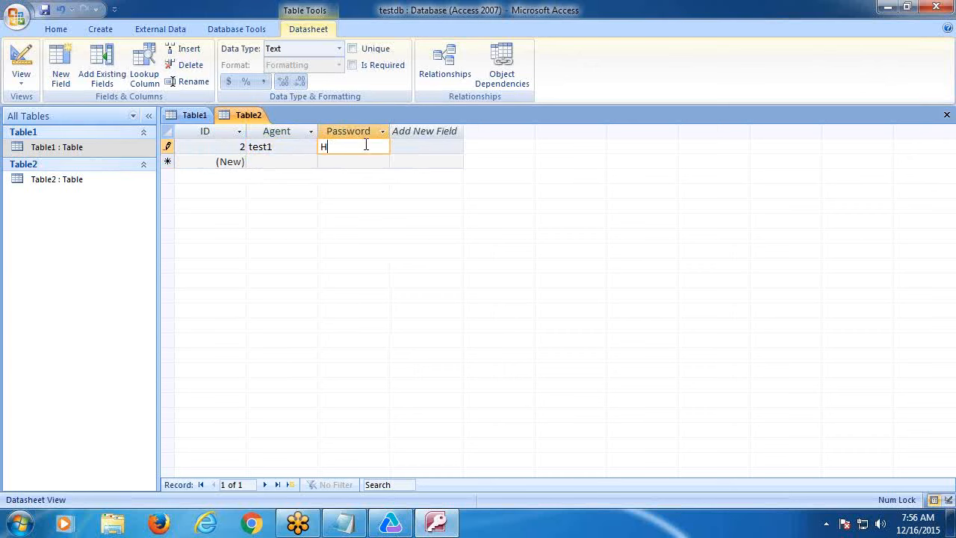
{"action": "double_click", "coordinate": [281, 147]}
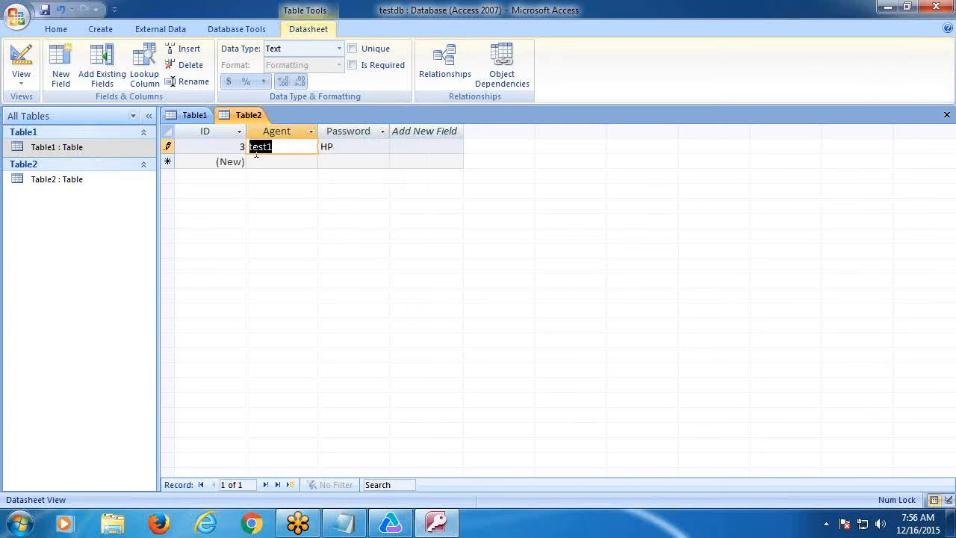
{"action": "left_click", "coordinate": [280, 163]}
{"action": "type", "text": "test1"}
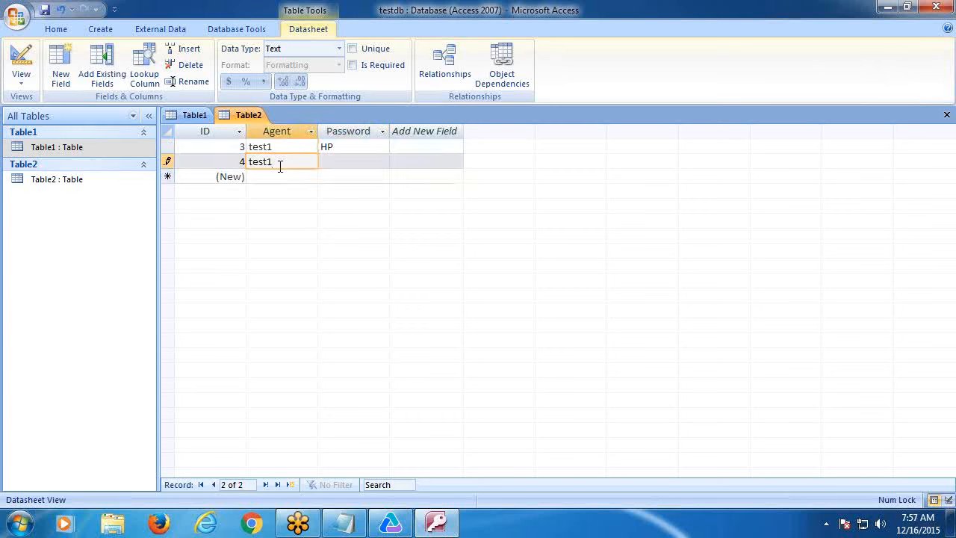
{"action": "key", "text": "BackSpace"}
{"action": "type", "text": "2"}
{"action": "left_click", "coordinate": [337, 163]}
{"action": "key", "text": "ctrl+v"}
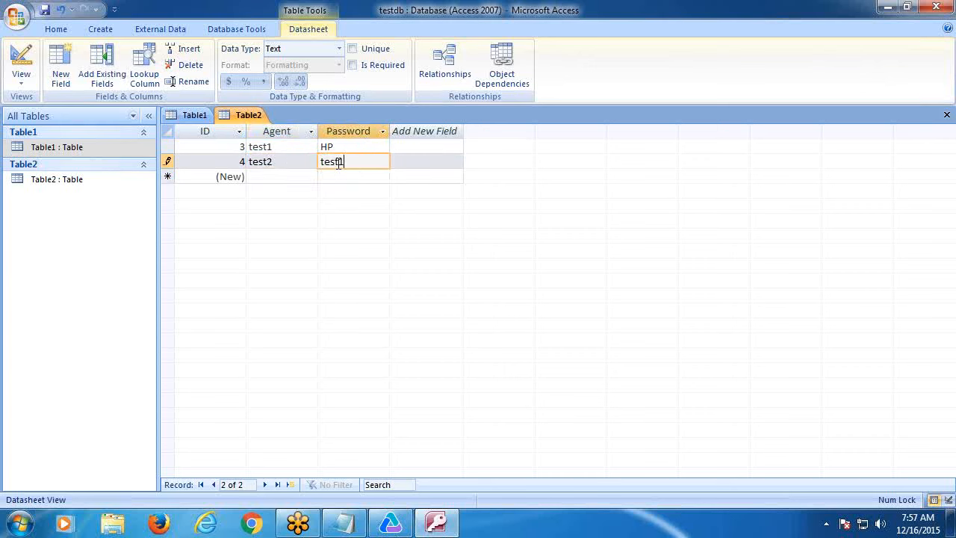
{"action": "left_click_drag", "start_coordinate": [360, 161], "coordinate": [282, 160]}
{"action": "type", "text": "HP"}
- Enter the third and fourth records, agents test3 and test4, with passwords
{"action": "left_click", "coordinate": [271, 179]}
{"action": "type", "text": "test3"}
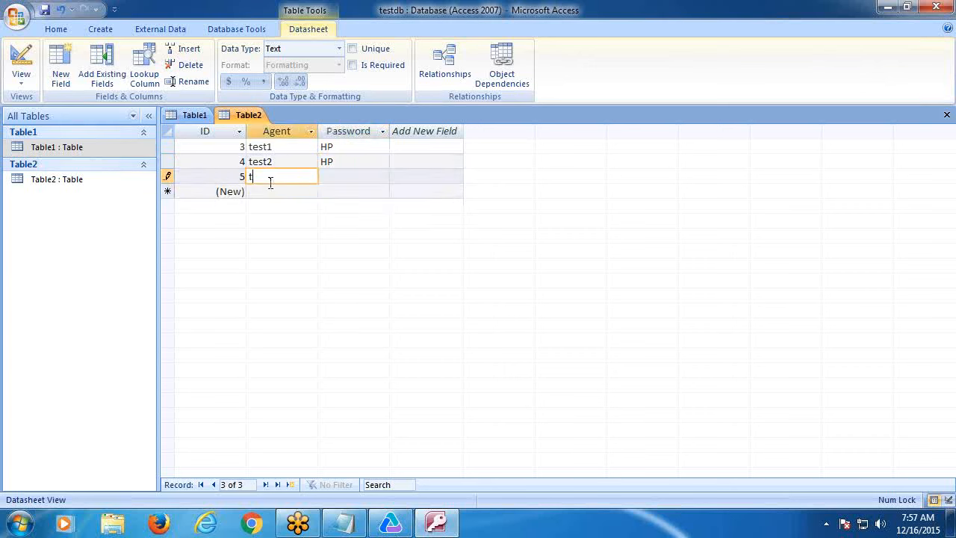
{"action": "left_click", "coordinate": [338, 173]}
{"action": "type", "text": "HP"}
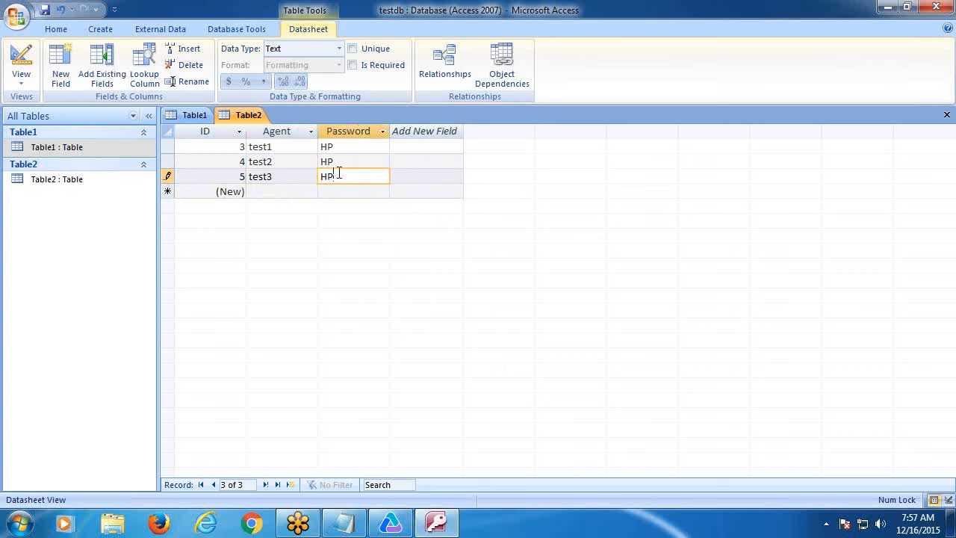
{"action": "left_click", "coordinate": [295, 193]}
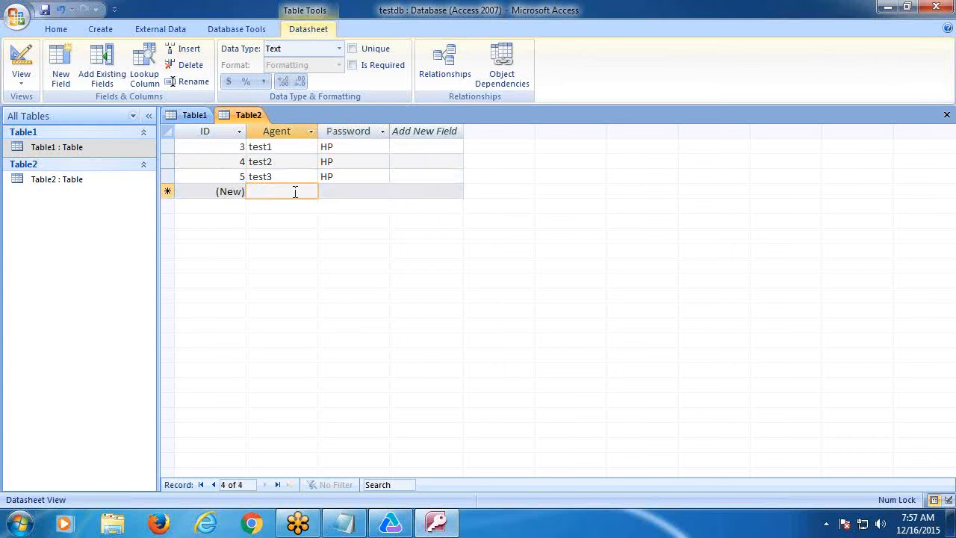
{"action": "type", "text": "test4"}
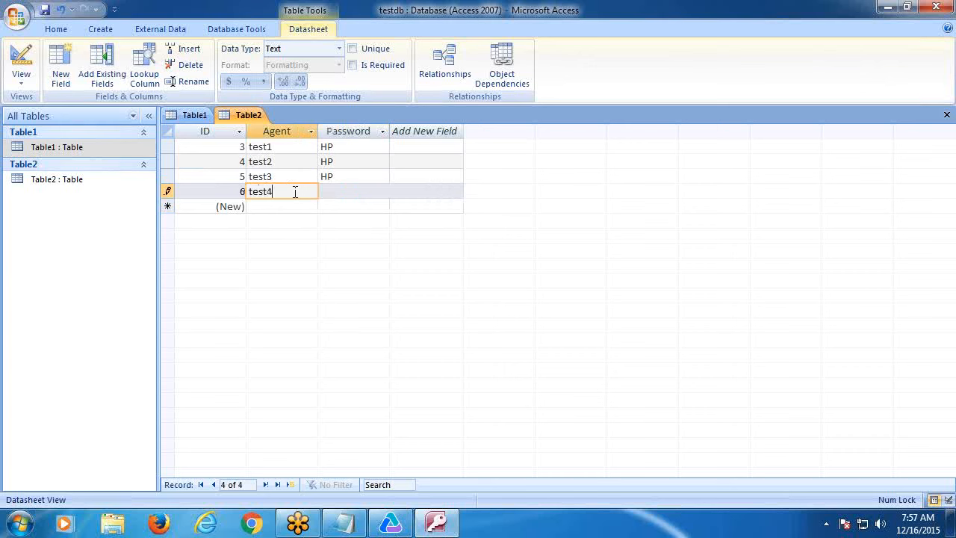
{"action": "left_click", "coordinate": [336, 193]}
{"action": "type", "text": "HP"}
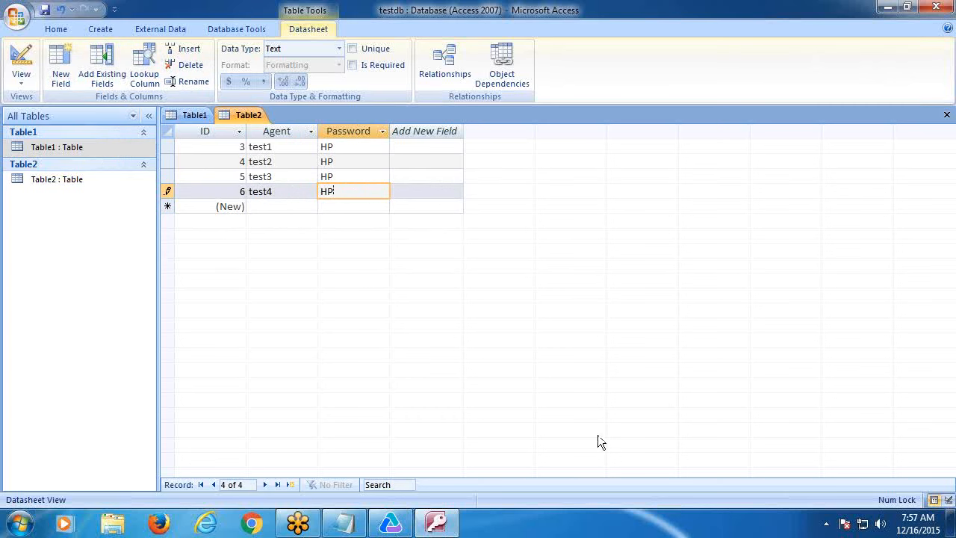
- Save the new table as Login
{"action": "left_click", "coordinate": [21, 18]}
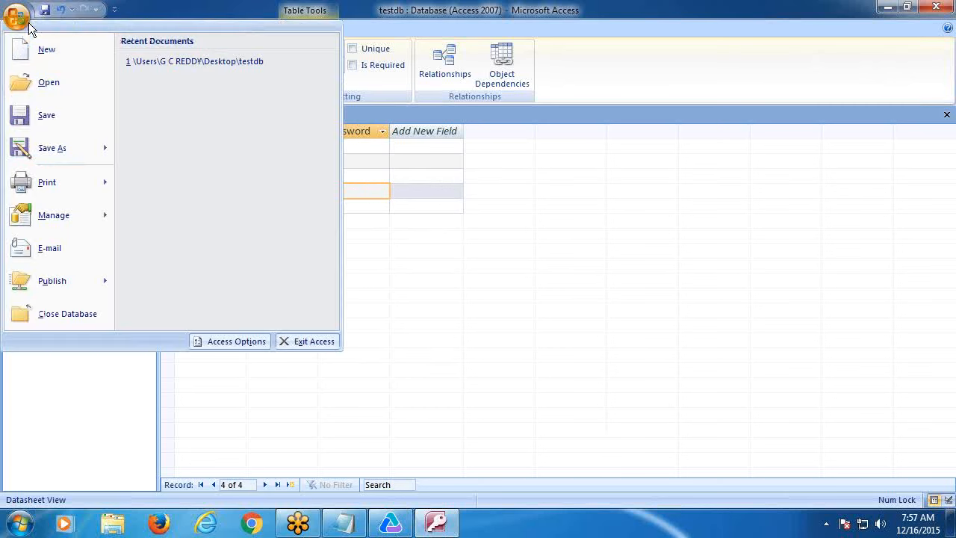
{"action": "left_click", "coordinate": [46, 115]}
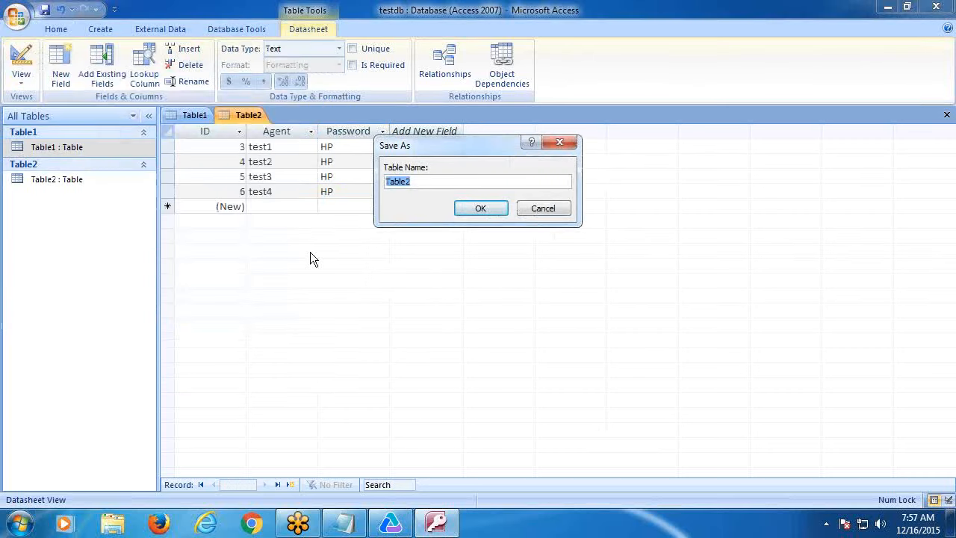
{"action": "type", "text": "Login"}
{"action": "left_click", "coordinate": [469, 208]}
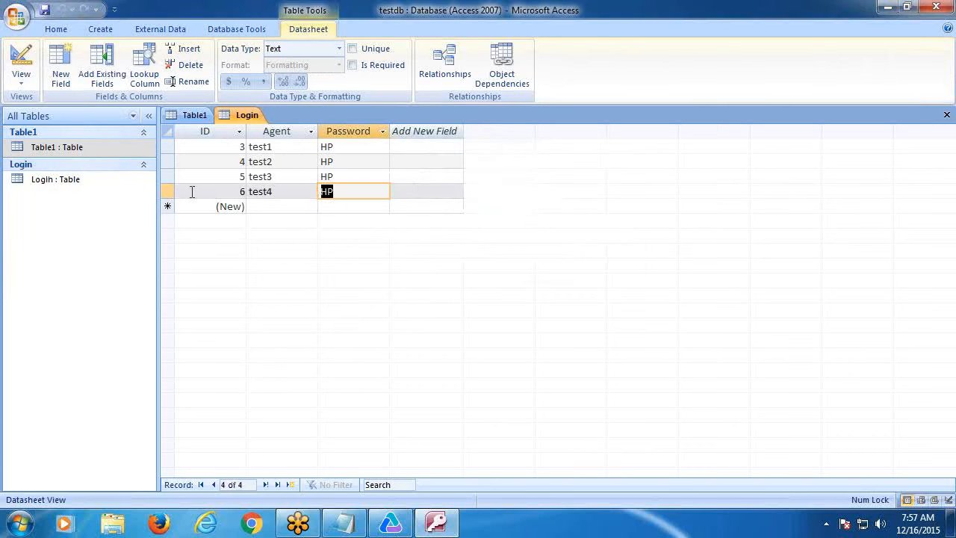
- Create another blank table with a field named Orders
{"action": "left_click", "coordinate": [99, 30]}
{"action": "left_click", "coordinate": [23, 63]}
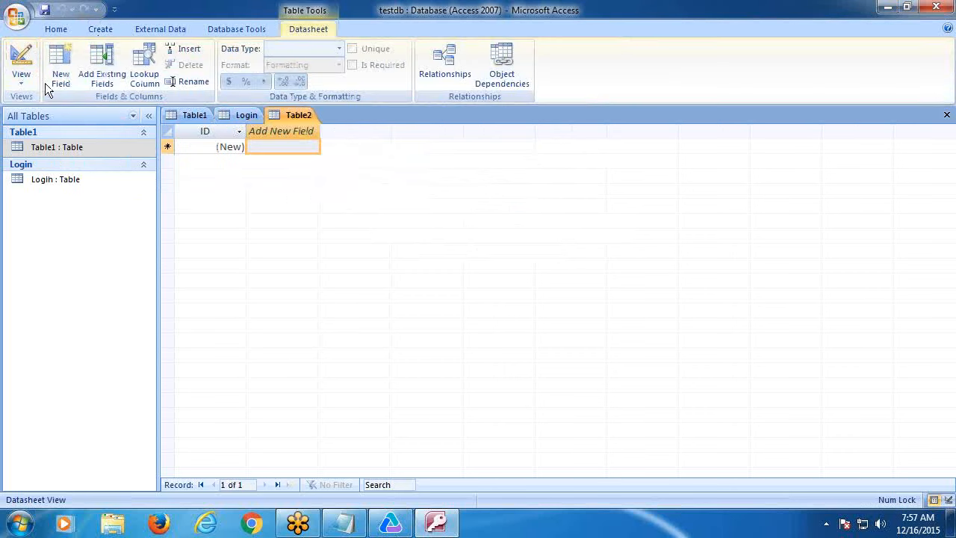
{"action": "right_click", "coordinate": [289, 130]}
{"action": "left_click", "coordinate": [336, 326]}
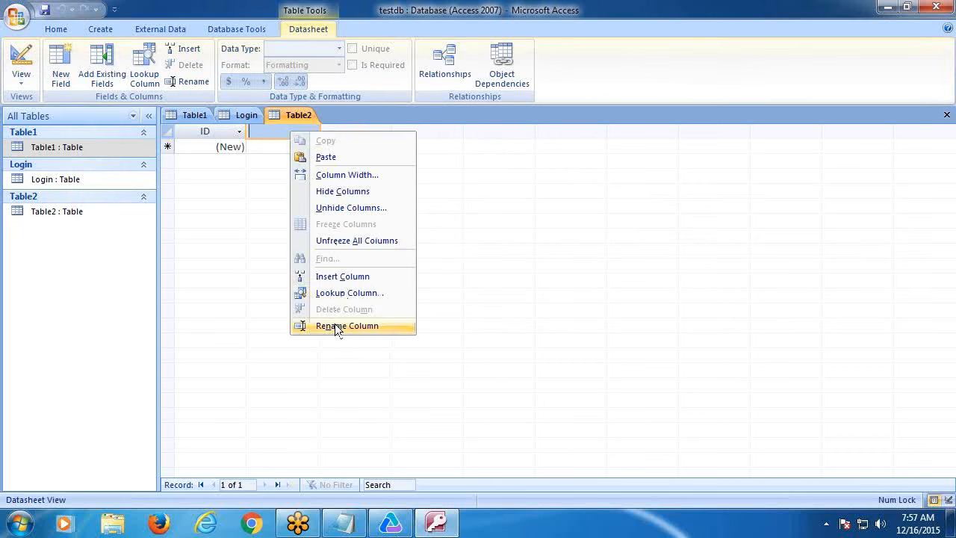
{"action": "type", "text": "O"}
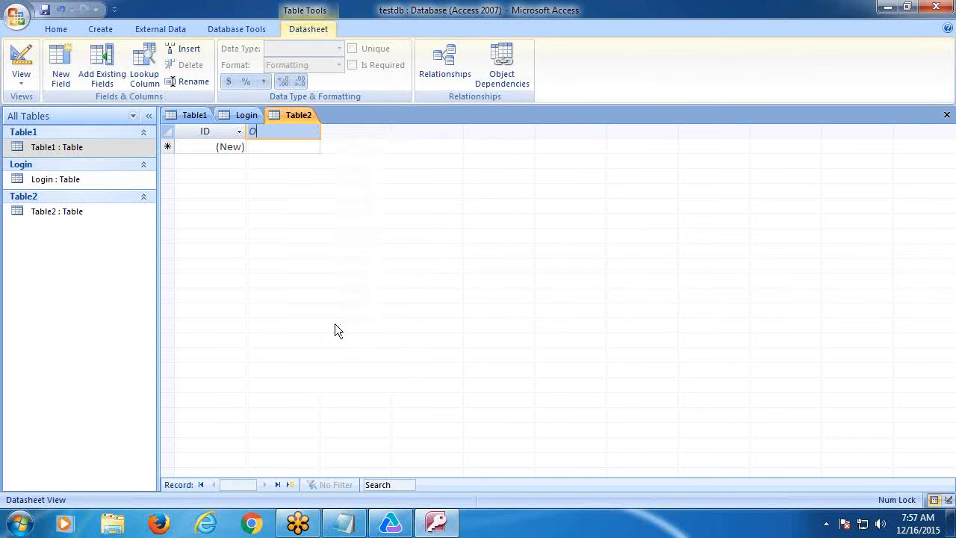
{"action": "type", "text": "rders"}
{"action": "key", "text": "Return"}
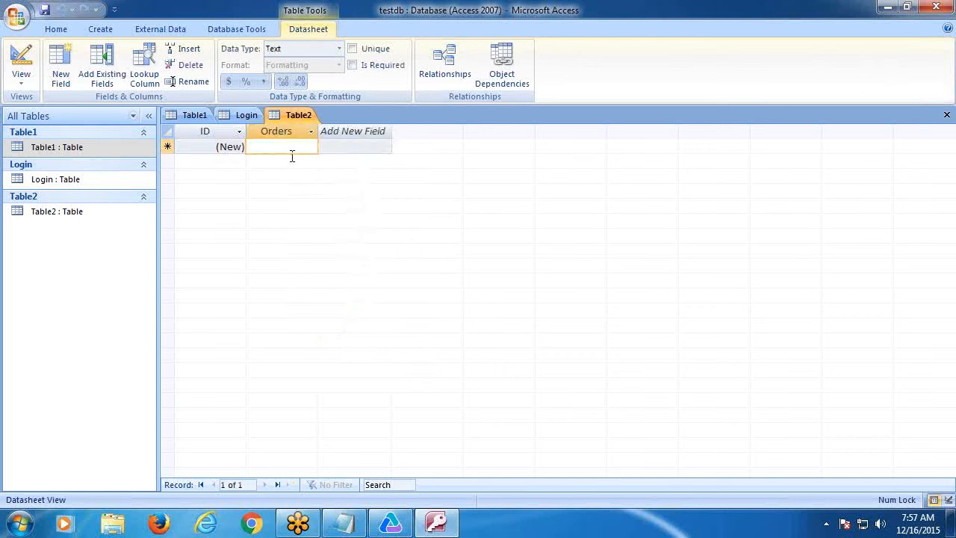
- Enter the values 1, 4, 6, 10 and 12, and save the table as Orders
{"action": "type", "text": "1"}
{"action": "key", "text": "Return"}
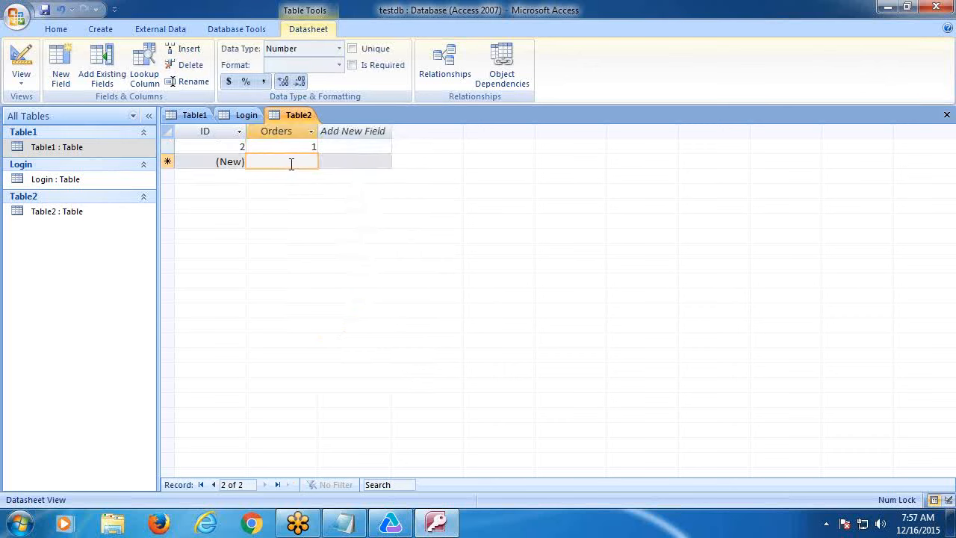
{"action": "type", "text": "4"}
{"action": "key", "text": "Return"}
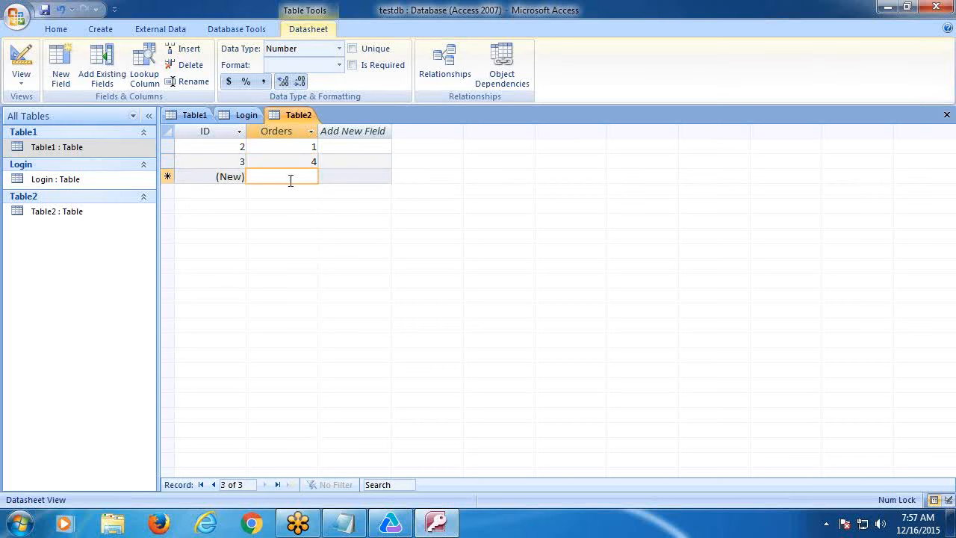
{"action": "type", "text": "6"}
{"action": "key", "text": "Return"}
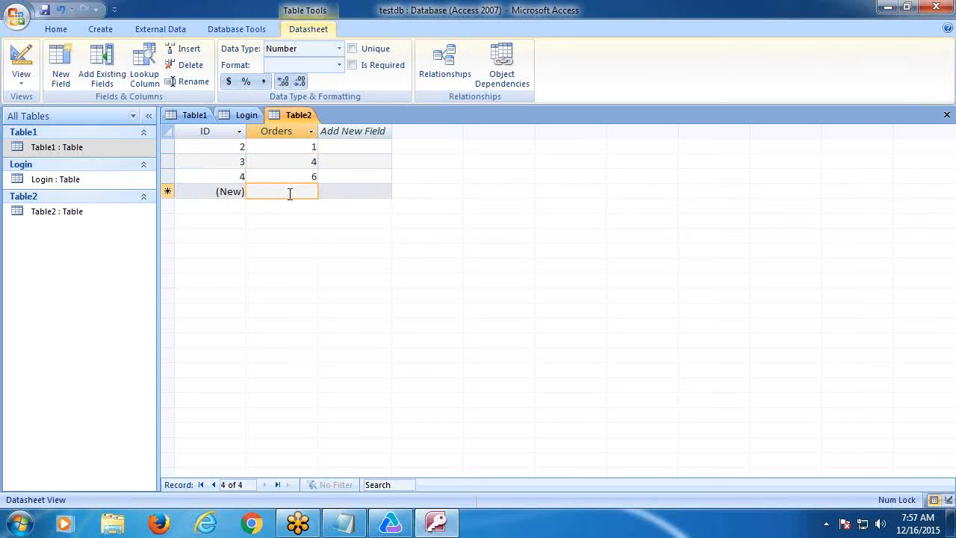
{"action": "type", "text": "10"}
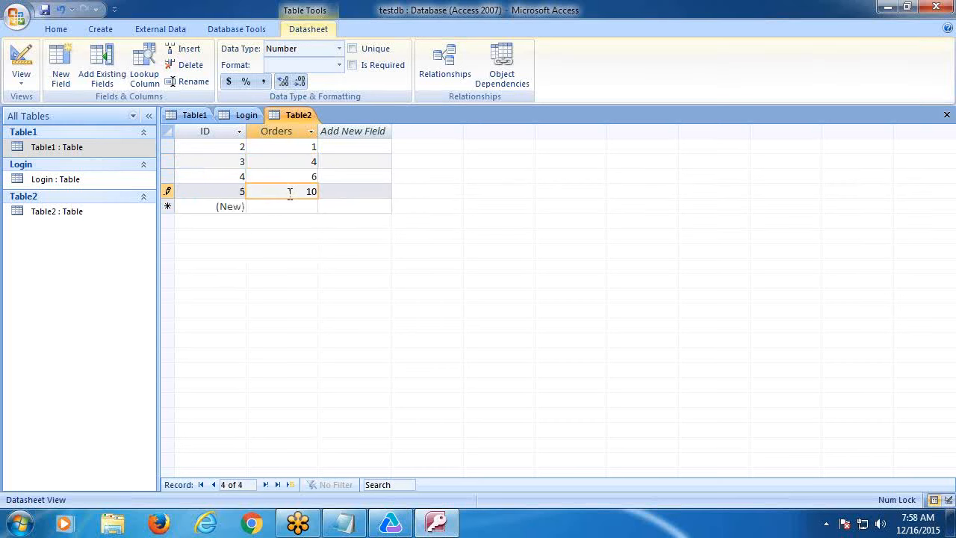
{"action": "key", "text": "Return"}
{"action": "type", "text": "12"}
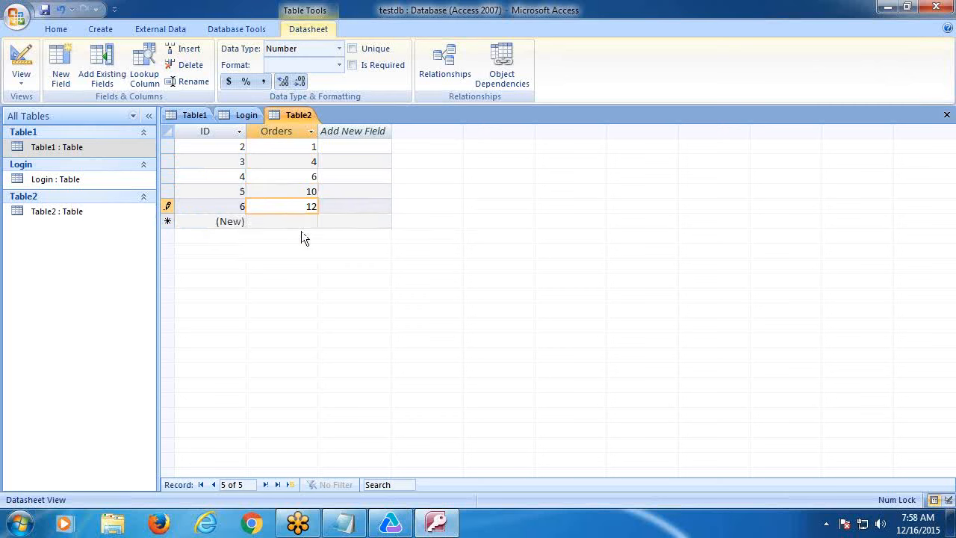
{"action": "left_click", "coordinate": [44, 10]}
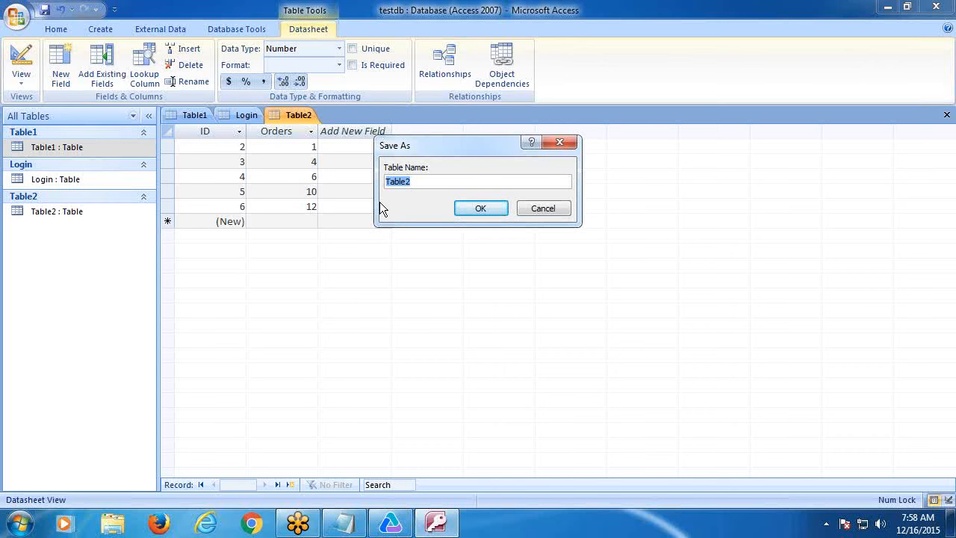
{"action": "type", "text": "Orders"}
{"action": "left_click", "coordinate": [478, 210]}
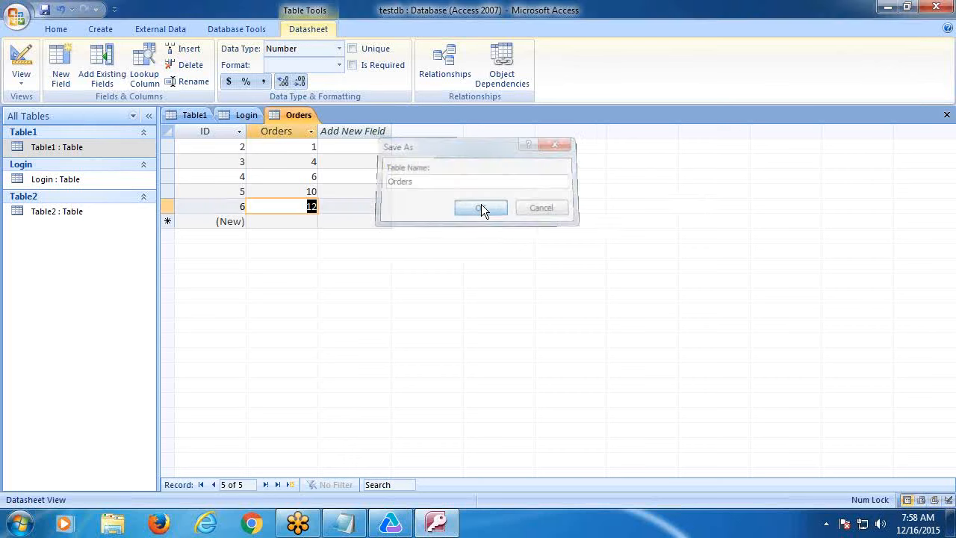
- Rename the Orders column to OrderNo and save the table
{"action": "left_click", "coordinate": [292, 134]}
{"action": "right_click", "coordinate": [295, 136]}
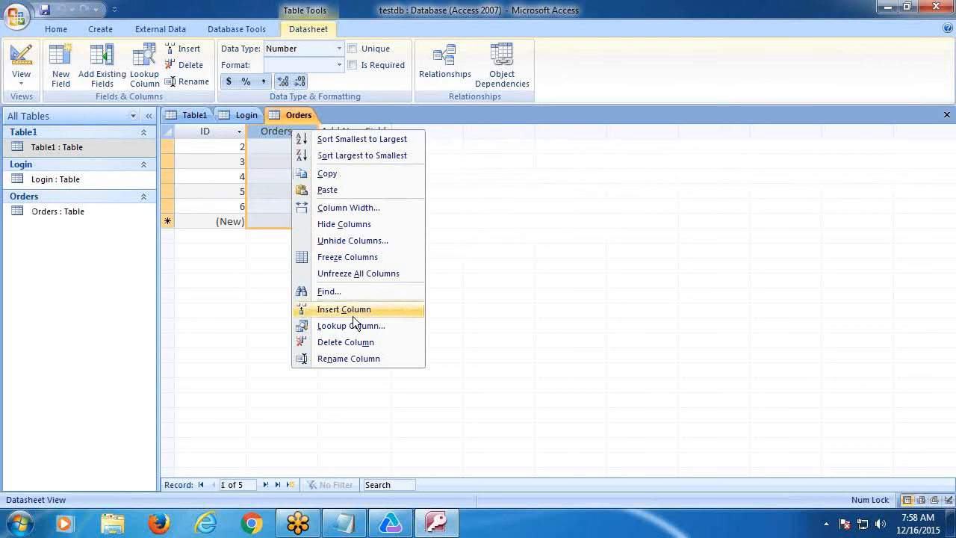
{"action": "left_click", "coordinate": [348, 359]}
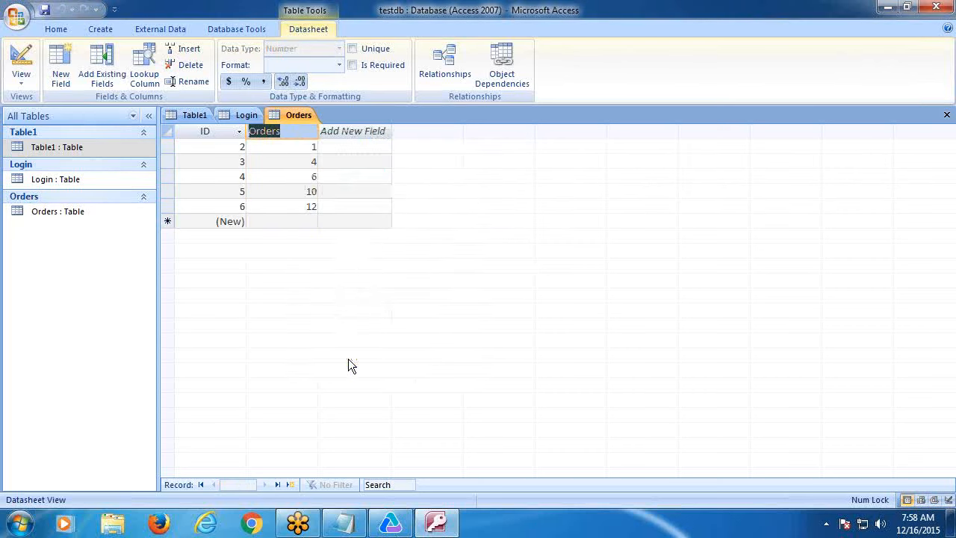
{"action": "type", "text": "Orde"}
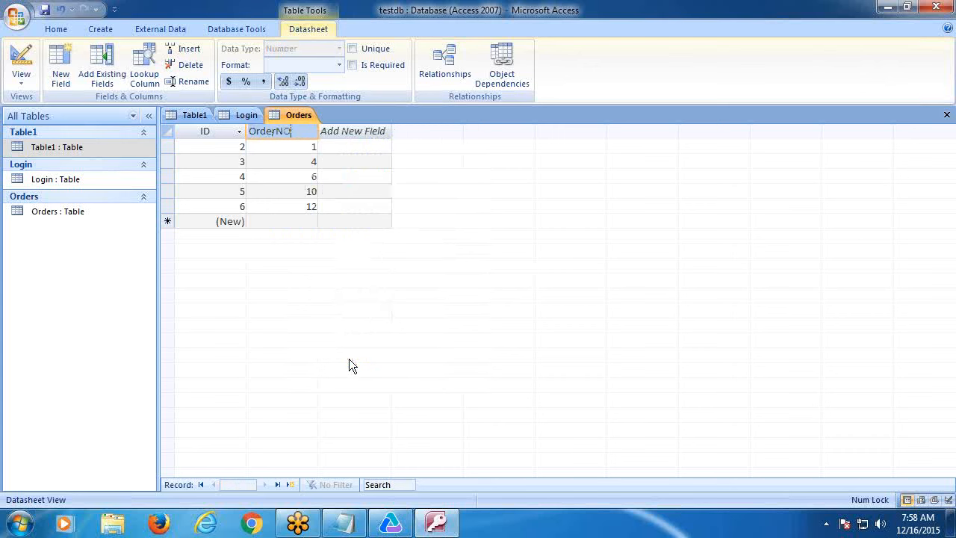
{"action": "type", "text": "rNo"}
{"action": "key", "text": "Return"}
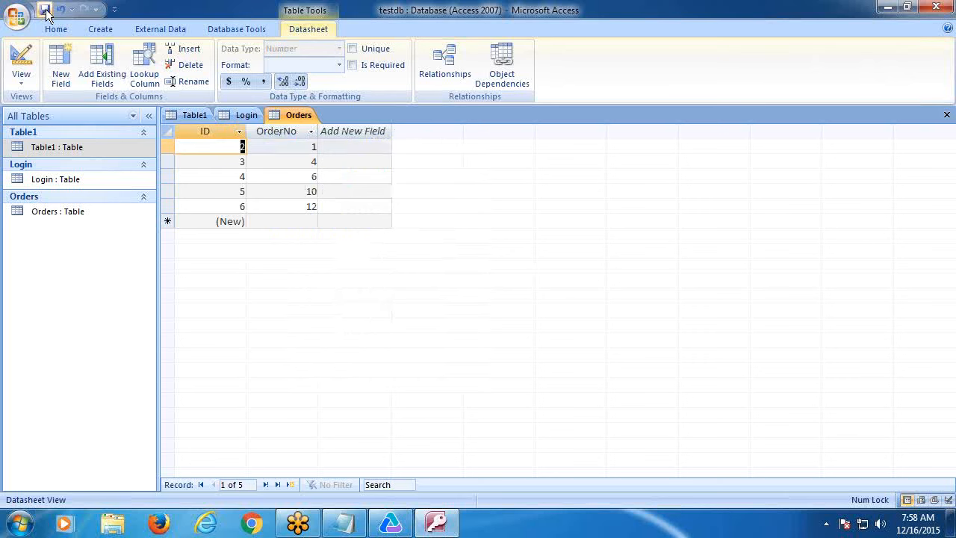
{"action": "left_click", "coordinate": [17, 21]}
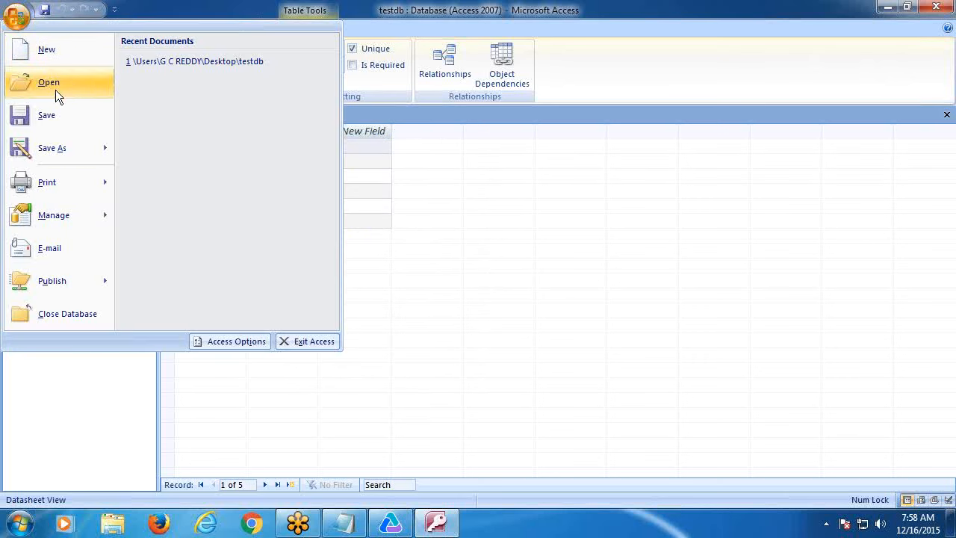
{"action": "left_click", "coordinate": [61, 115]}
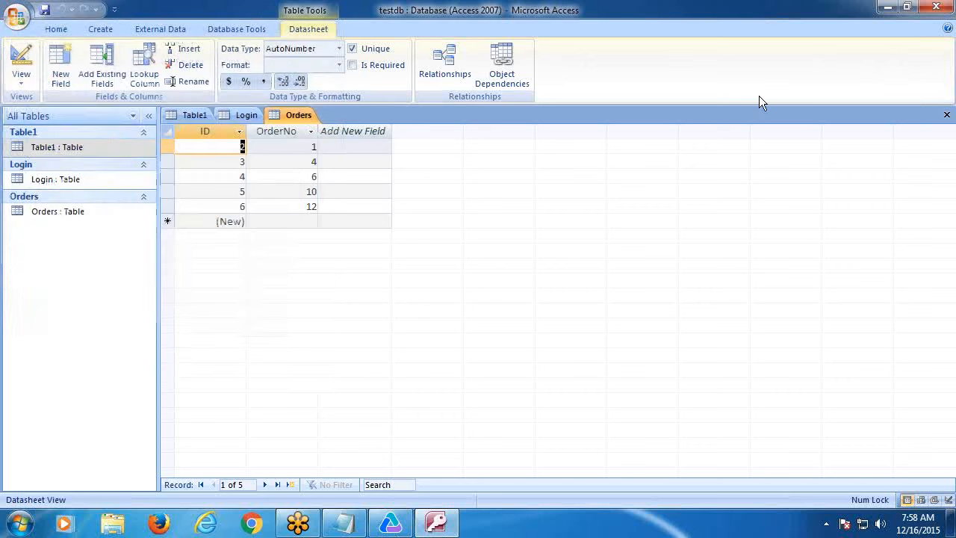
- Close Access without saving Table1's design changes and bring UFT back to front
{"action": "left_click", "coordinate": [934, 9]}
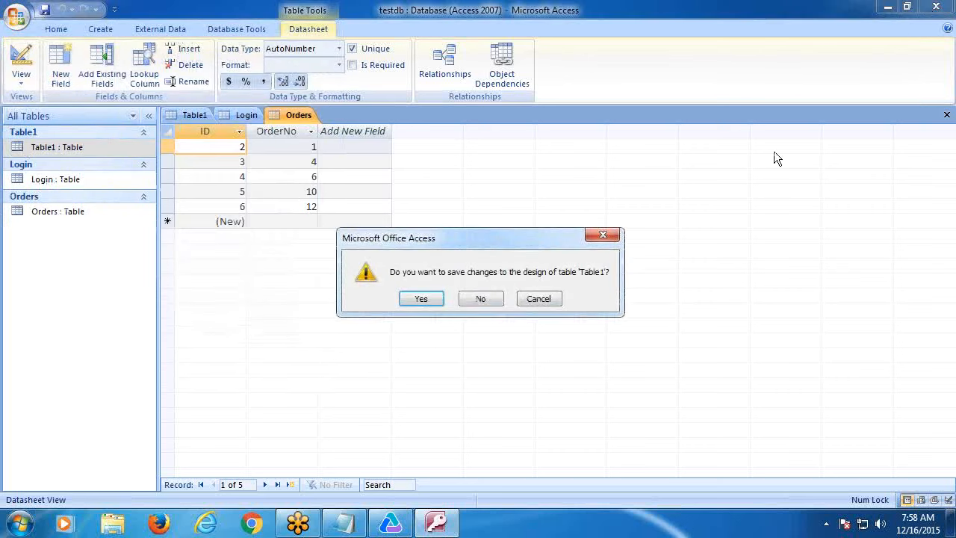
{"action": "left_click", "coordinate": [480, 299]}
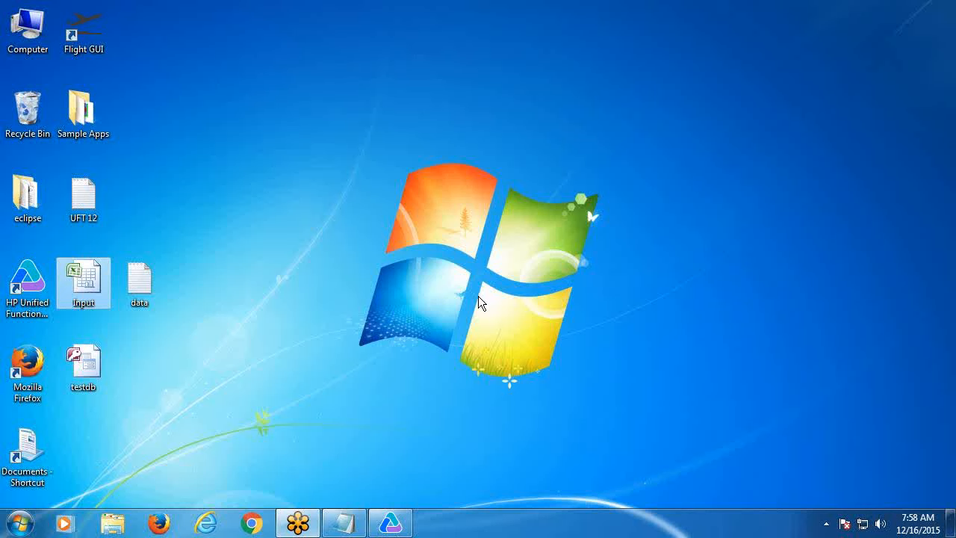
{"action": "left_click", "coordinate": [390, 523]}
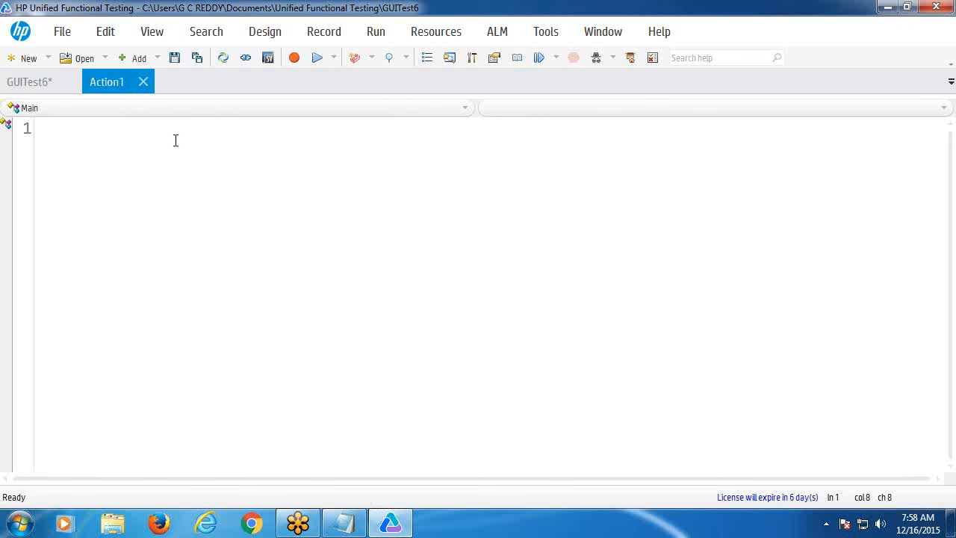
- Create a new GUI test GUITest7, discarding unsaved changes to GUITest6
{"action": "left_click", "coordinate": [148, 33]}
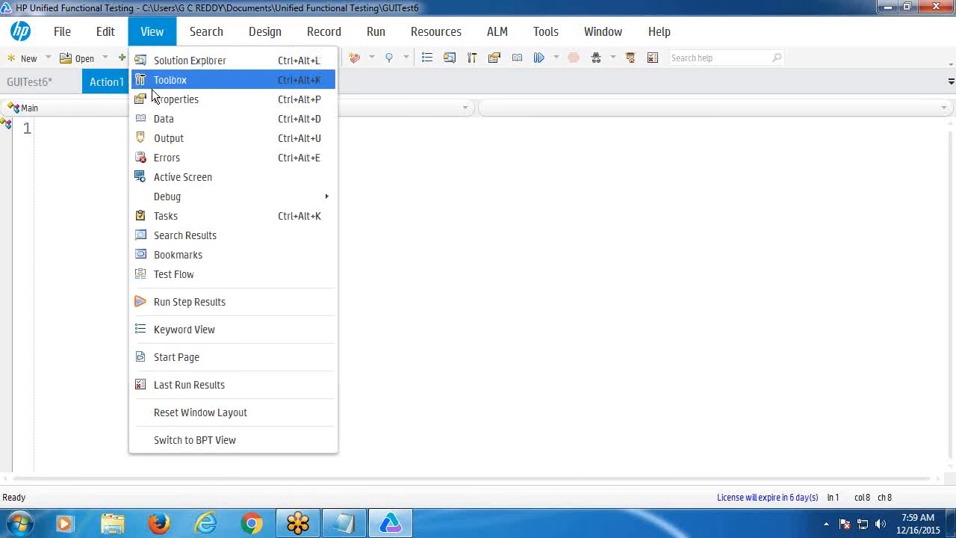
{"action": "left_click", "coordinate": [162, 119]}
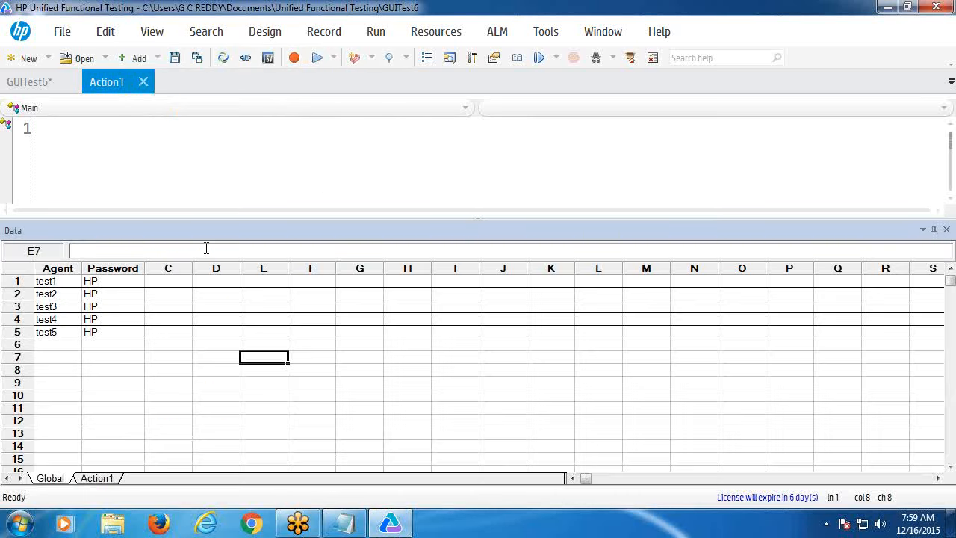
{"action": "left_click", "coordinate": [947, 229]}
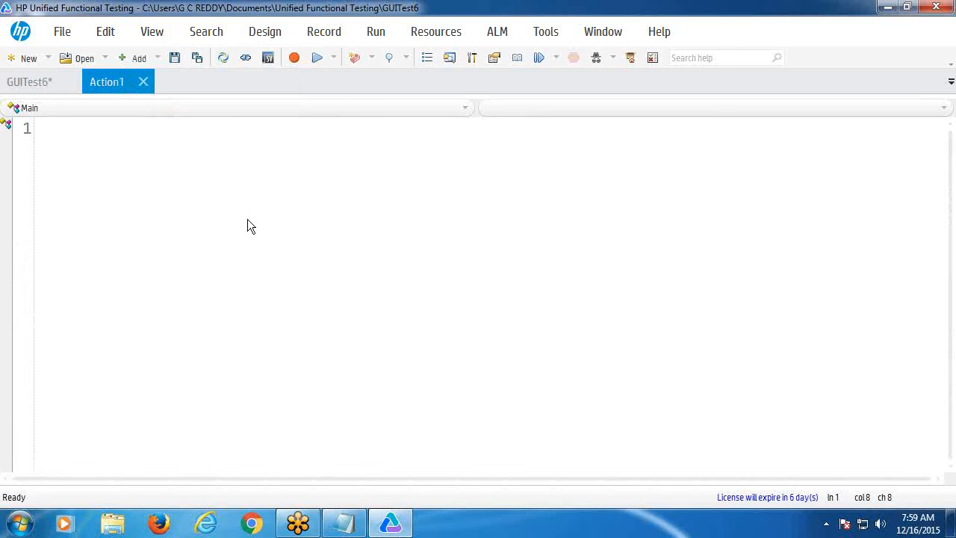
{"action": "left_click", "coordinate": [25, 59]}
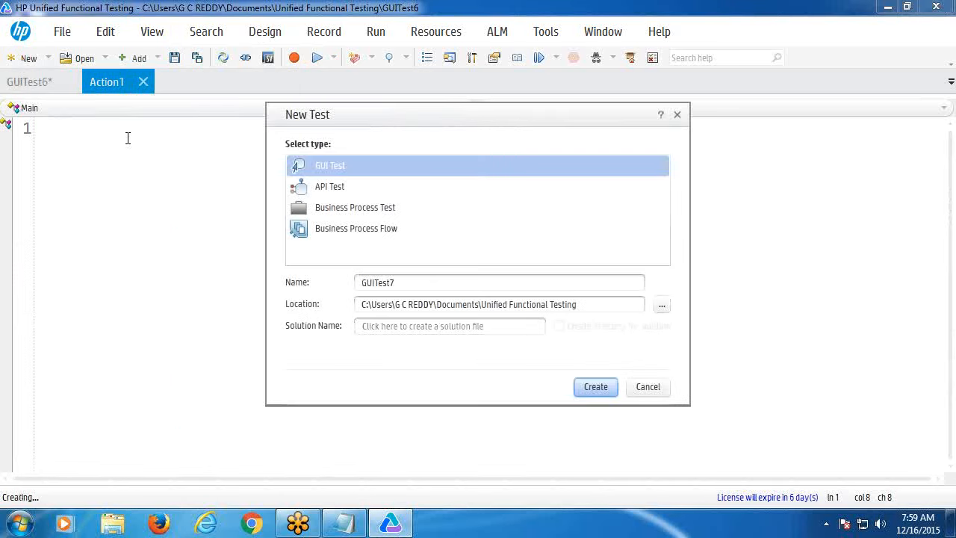
{"action": "left_click", "coordinate": [609, 382]}
{"action": "left_click", "coordinate": [559, 295]}
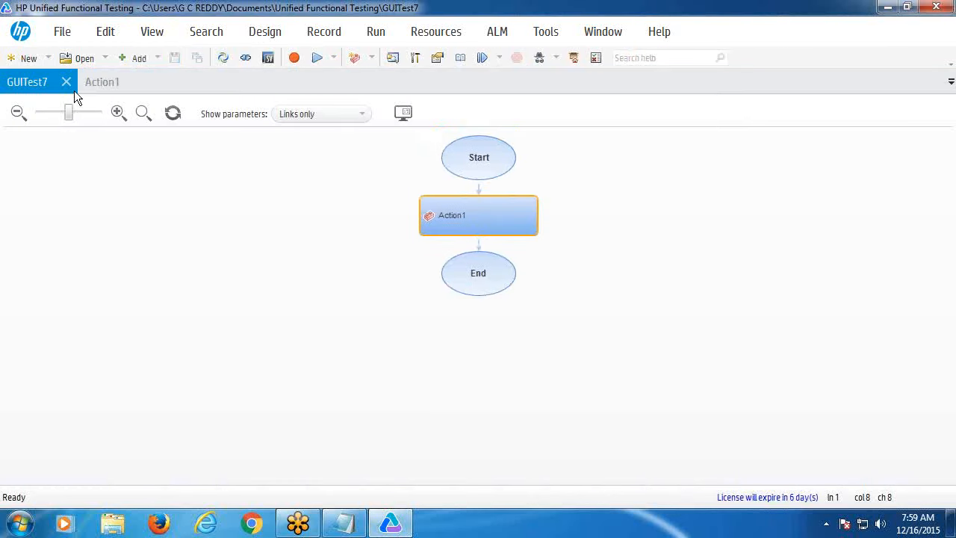
{"action": "left_click", "coordinate": [80, 88]}
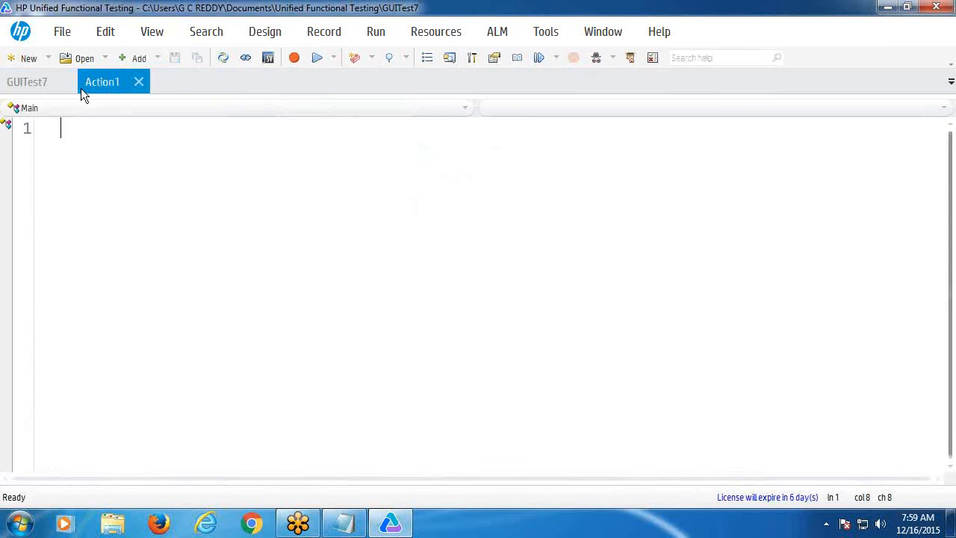
- Show GUITest7's data table and open the sheet options on cell B2
{"action": "left_click", "coordinate": [154, 32]}
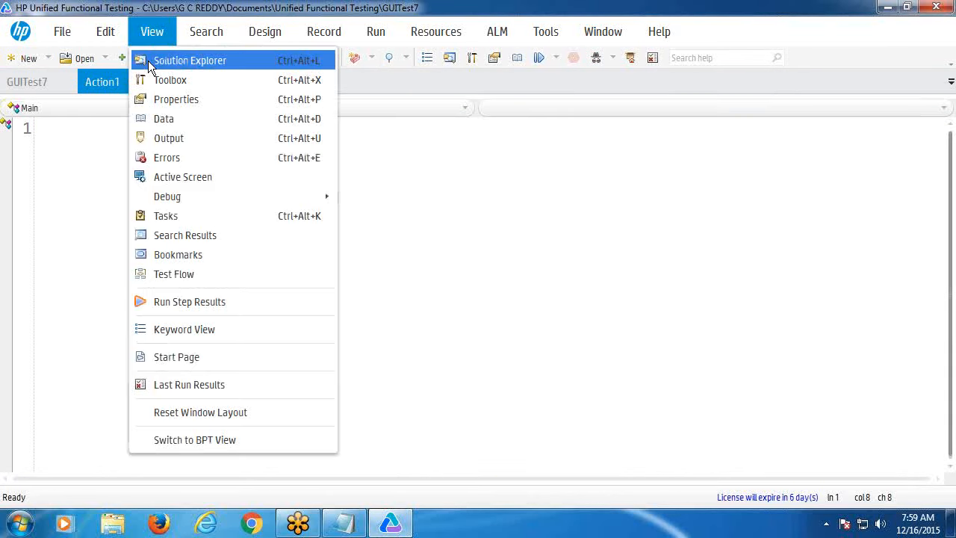
{"action": "left_click", "coordinate": [167, 116]}
{"action": "left_click", "coordinate": [101, 296]}
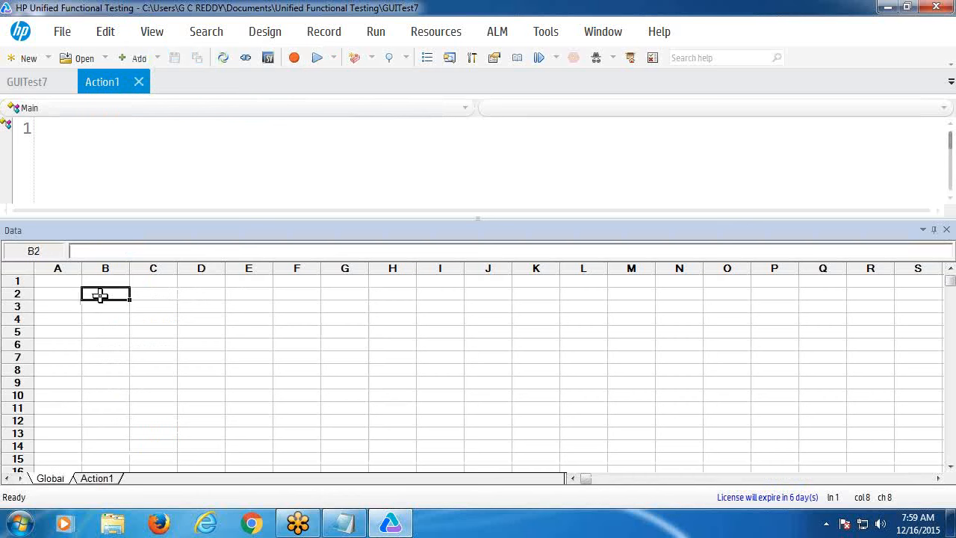
{"action": "right_click", "coordinate": [101, 296]}
- Import sheet data from a database, choosing to write the SQL statement manually
{"action": "mouse_move", "coordinate": [64, 277]}
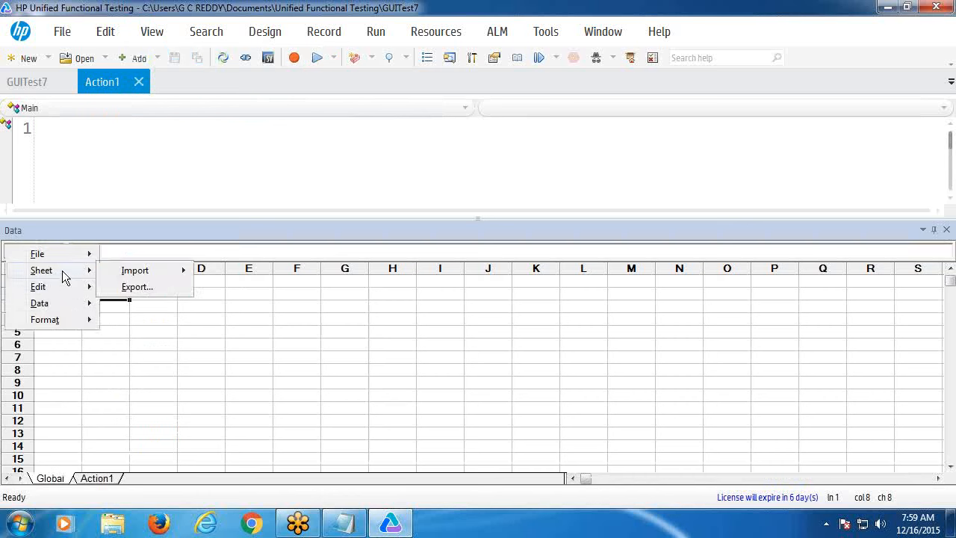
{"action": "mouse_move", "coordinate": [134, 272]}
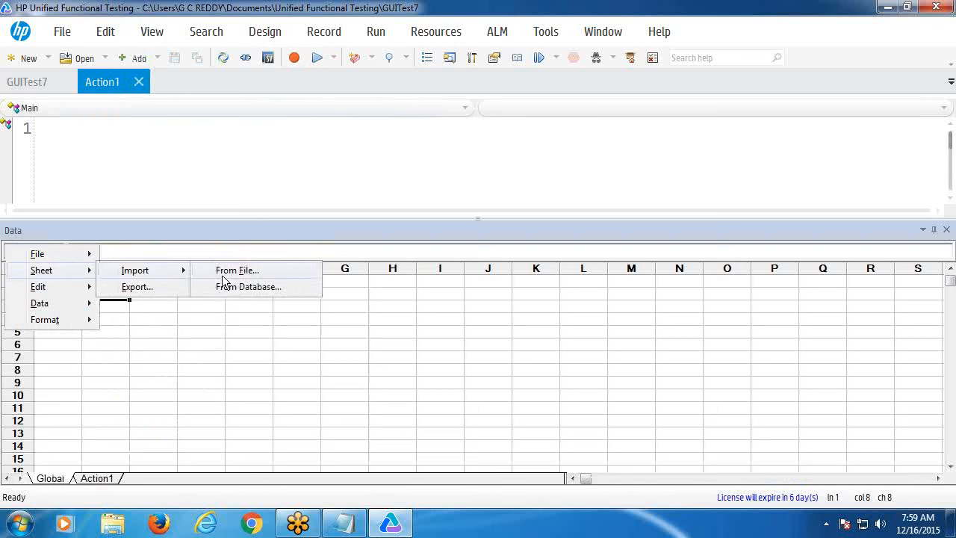
{"action": "left_click", "coordinate": [230, 287]}
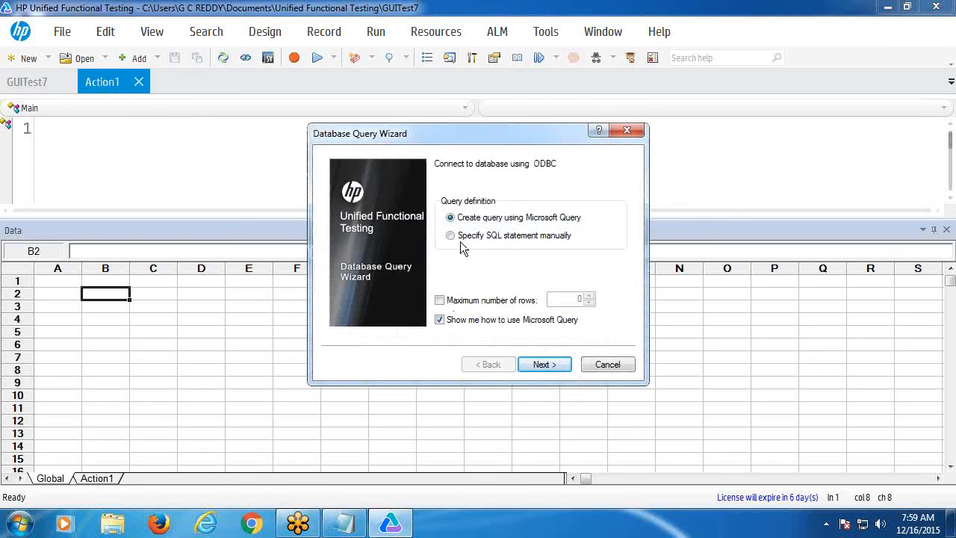
{"action": "left_click_drag", "start_coordinate": [452, 133], "coordinate": [404, 94]}
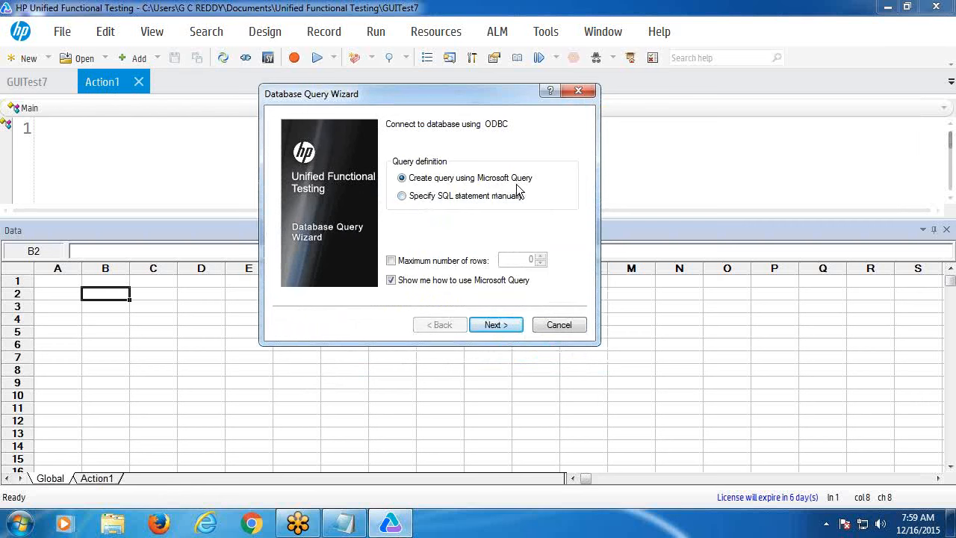
{"action": "left_click", "coordinate": [403, 197]}
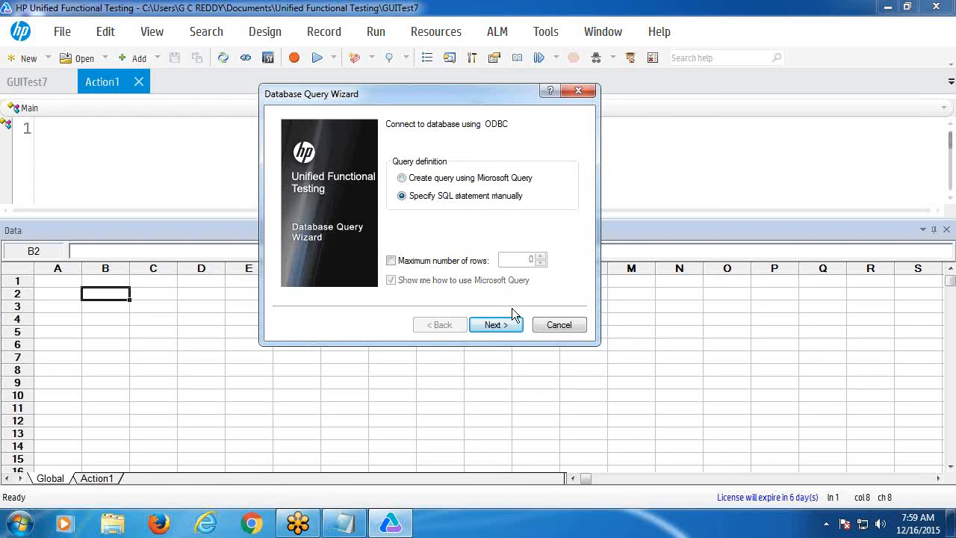
{"action": "left_click", "coordinate": [496, 326]}
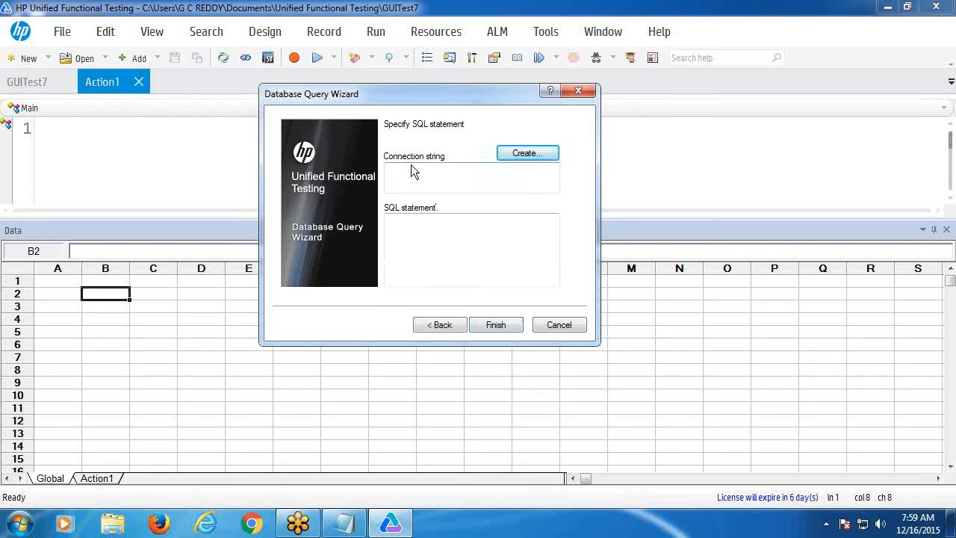
- Start a new data source for the connection and select the Microsoft Access (*.mdb) driver
{"action": "left_click", "coordinate": [519, 156]}
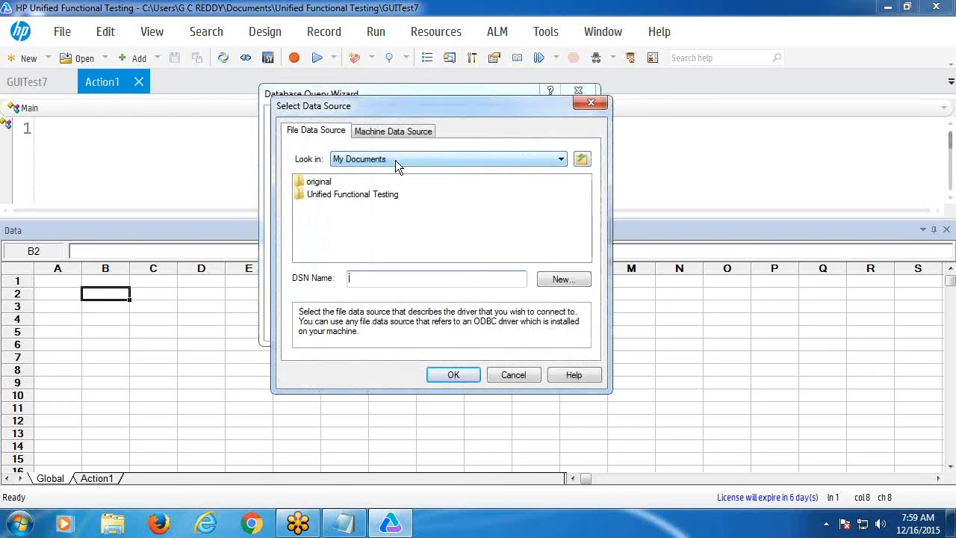
{"action": "left_click", "coordinate": [554, 280]}
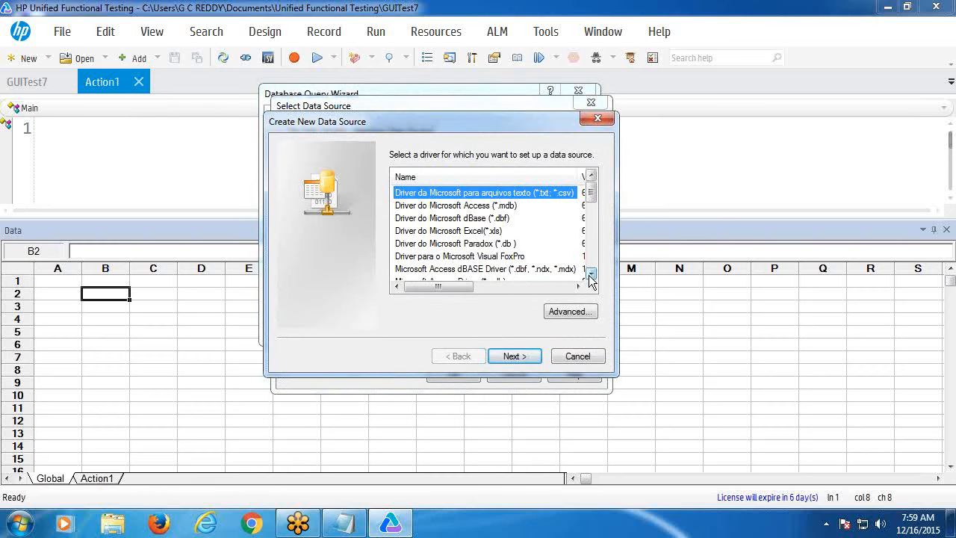
{"action": "left_click", "coordinate": [468, 207]}
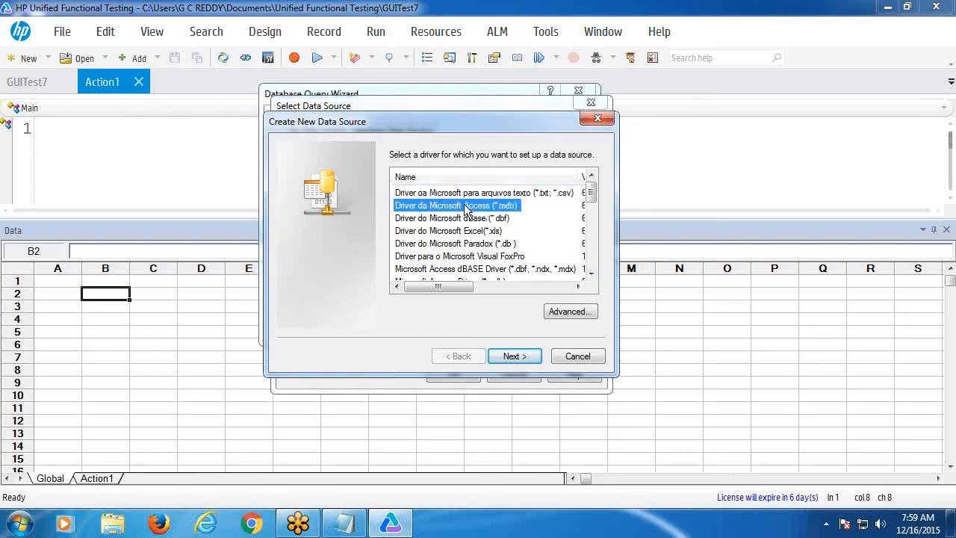
{"action": "left_click", "coordinate": [591, 274]}
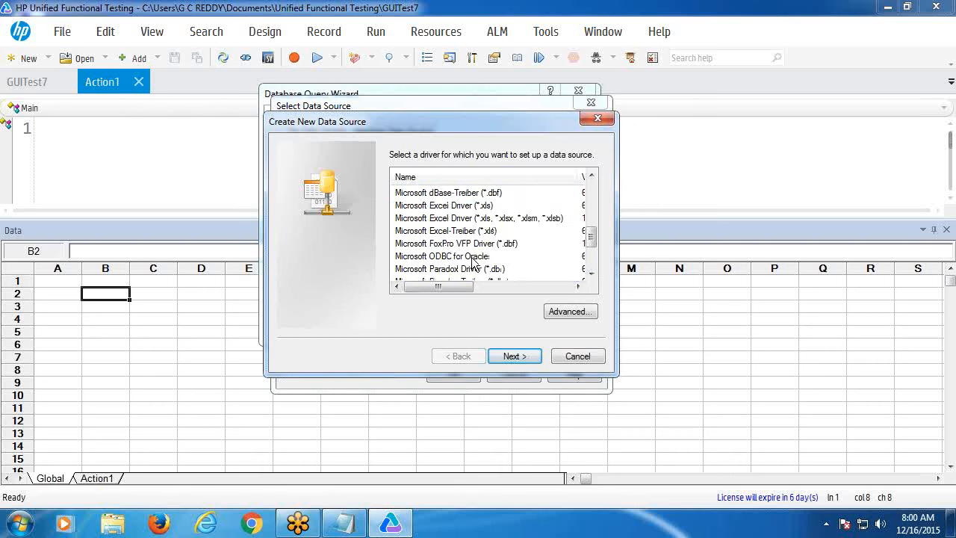
{"action": "left_click", "coordinate": [472, 258]}
{"action": "left_click", "coordinate": [591, 275]}
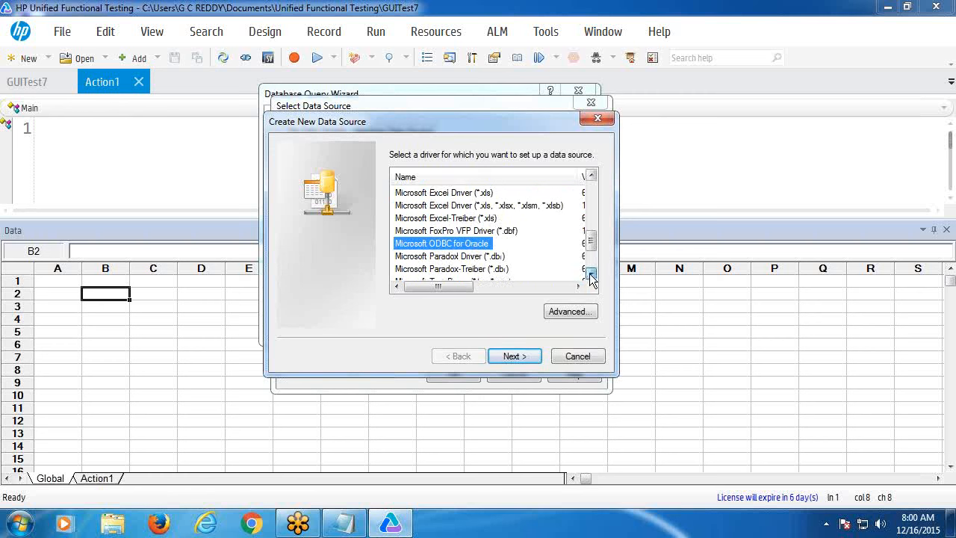
{"action": "left_click", "coordinate": [591, 275]}
{"action": "left_click", "coordinate": [591, 275]}
{"action": "left_click", "coordinate": [591, 275]}
{"action": "left_click", "coordinate": [591, 275]}
{"action": "left_click", "coordinate": [591, 275]}
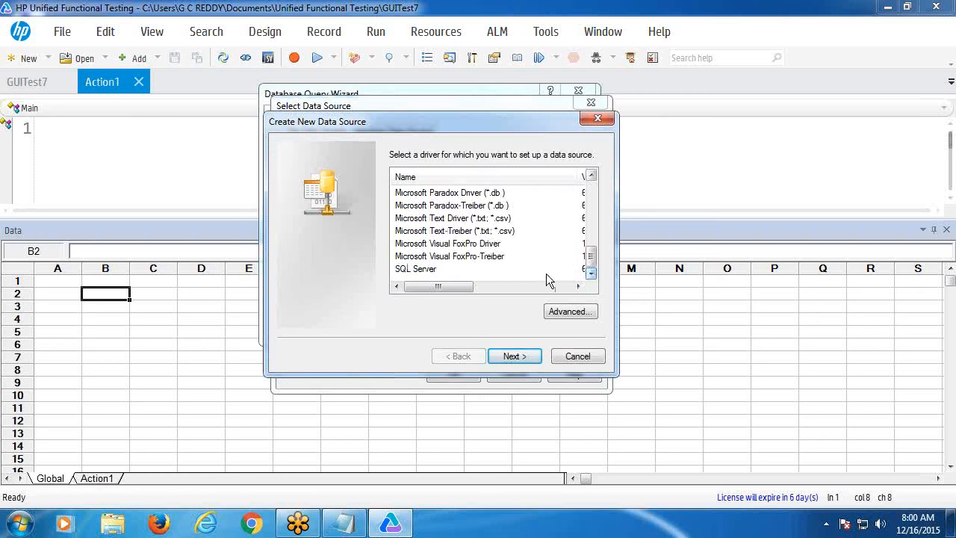
{"action": "left_click", "coordinate": [448, 271]}
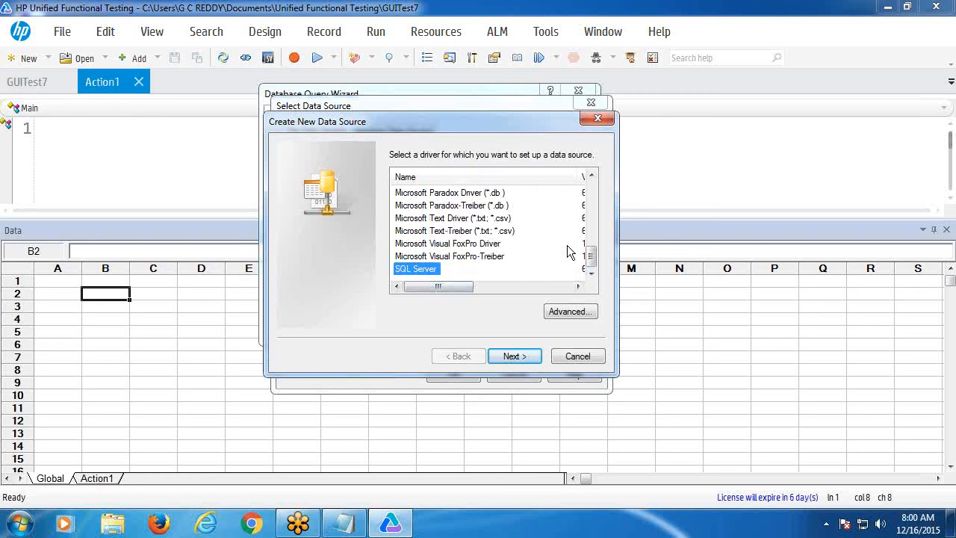
{"action": "left_click_drag", "start_coordinate": [597, 259], "coordinate": [591, 179]}
{"action": "left_click", "coordinate": [495, 209]}
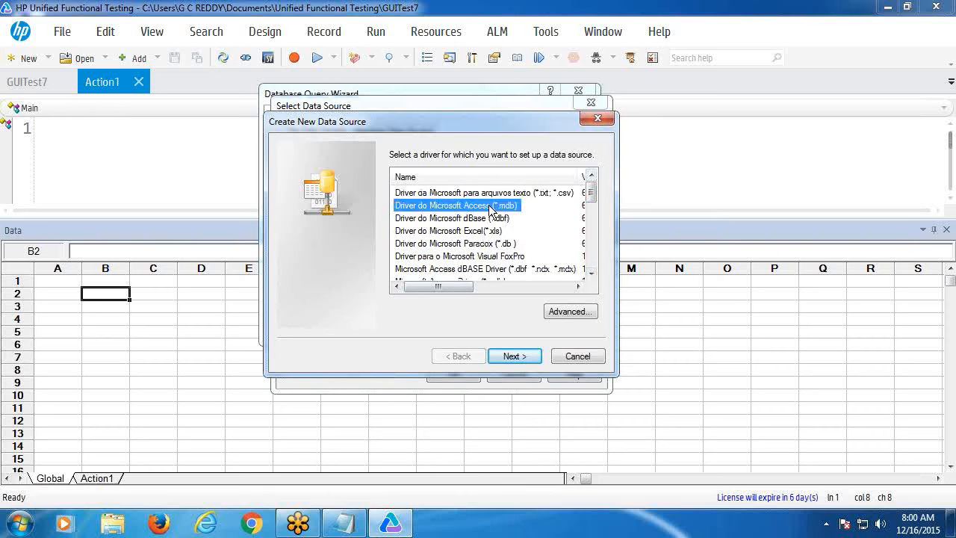
{"action": "left_click", "coordinate": [511, 357]}
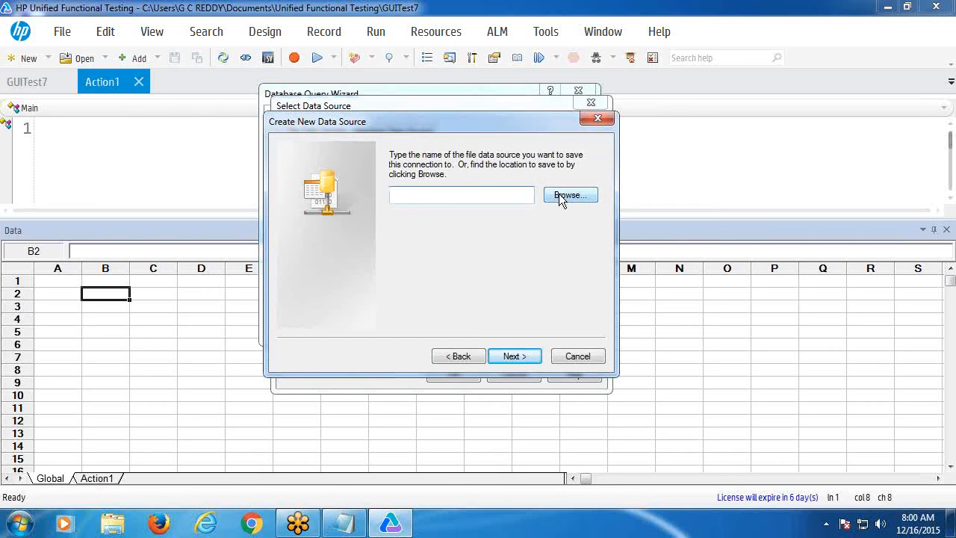
- Save the data source file as abcd on the Desktop and finish the wizard
{"action": "left_click", "coordinate": [561, 197]}
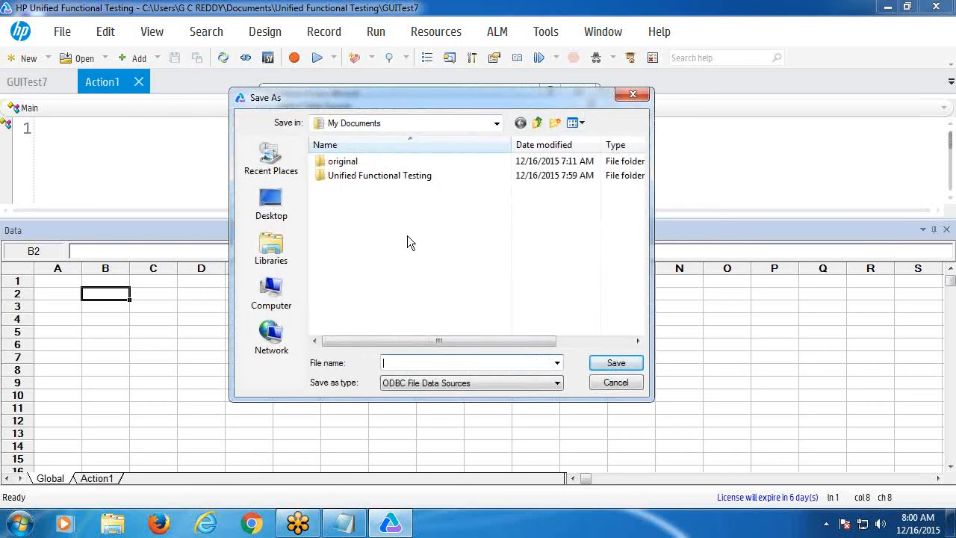
{"action": "left_click", "coordinate": [276, 217]}
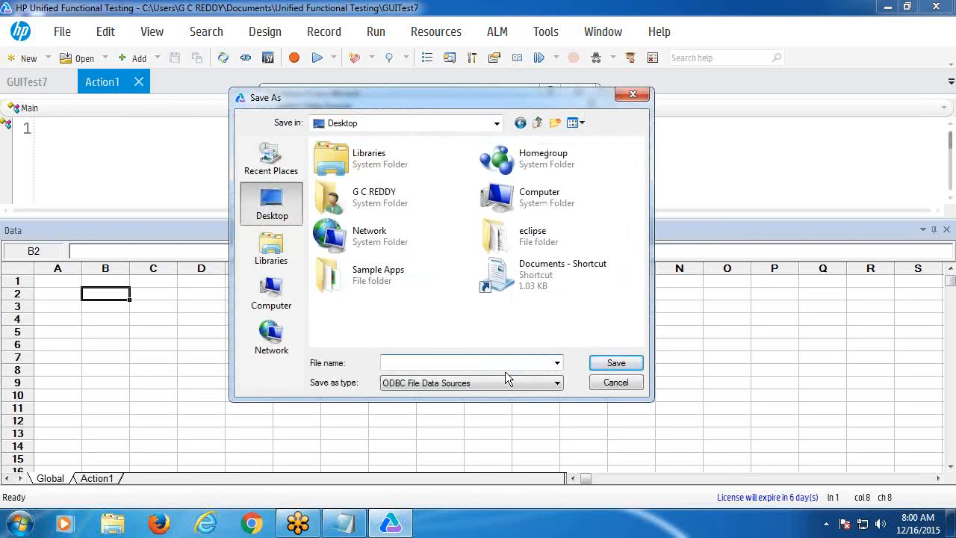
{"action": "type", "text": "abcd"}
{"action": "left_click", "coordinate": [617, 363]}
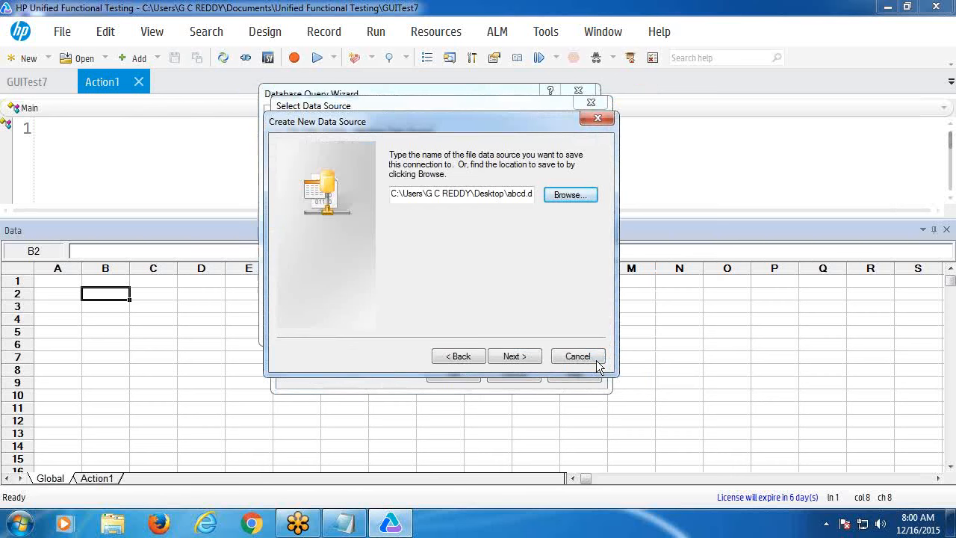
{"action": "left_click", "coordinate": [518, 358]}
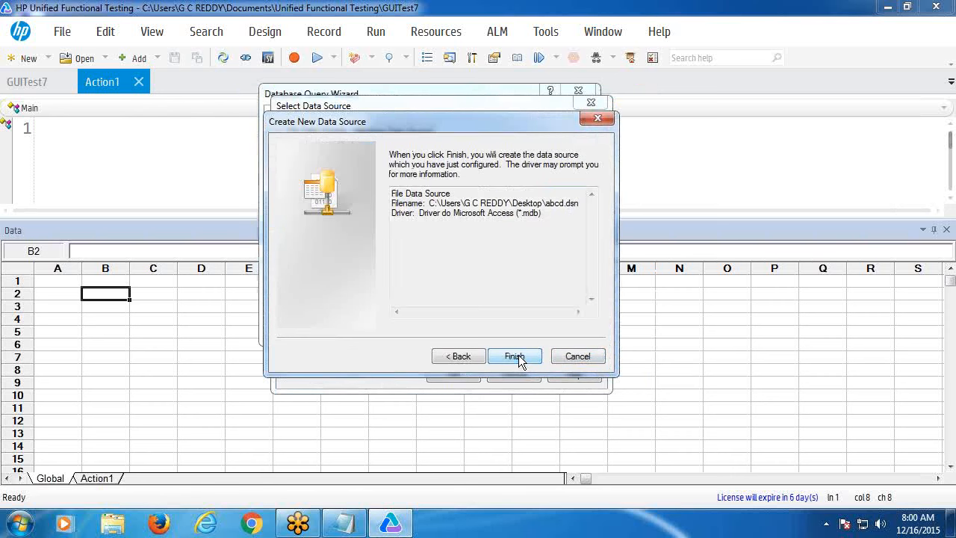
{"action": "left_click", "coordinate": [514, 356]}
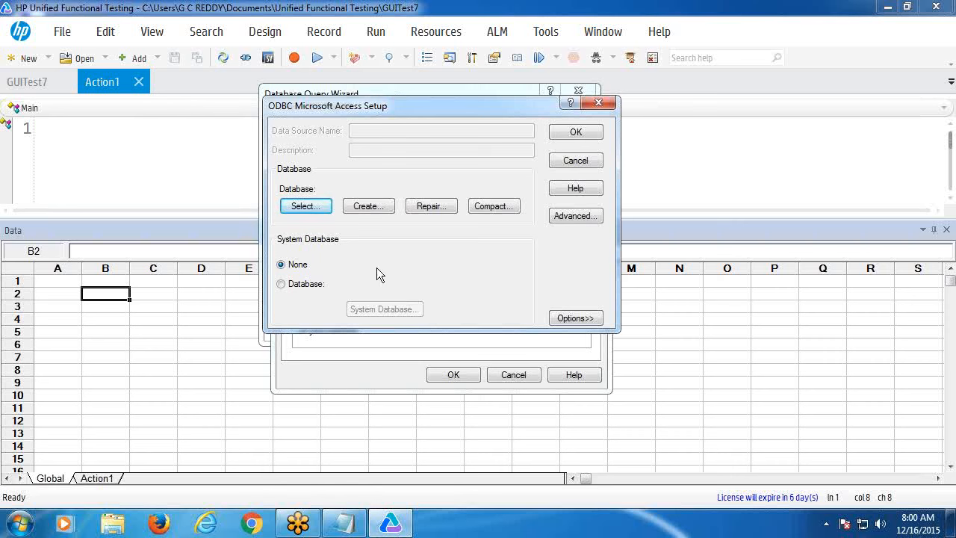
- Browse the data source's database picker to the Desktop folder under Users
{"action": "left_click", "coordinate": [303, 208]}
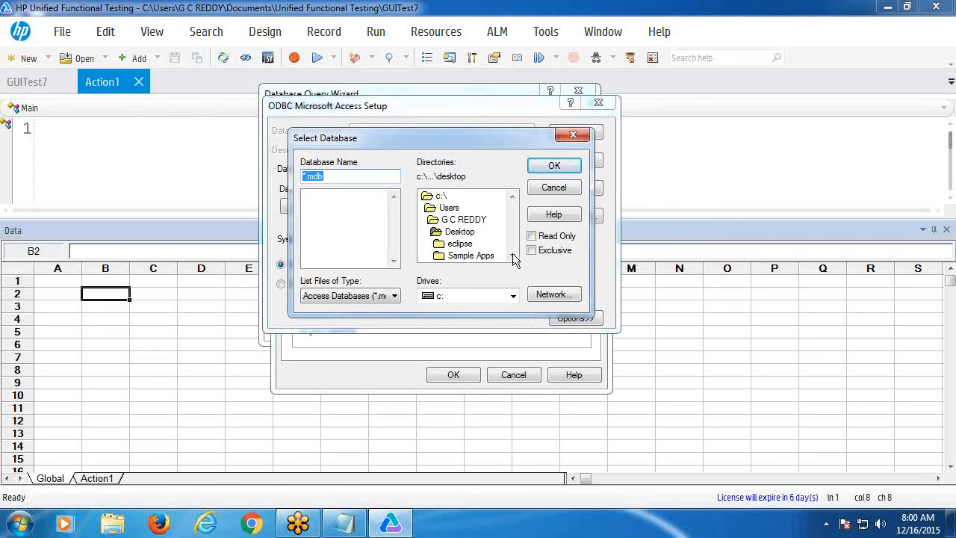
{"action": "left_click", "coordinate": [461, 233]}
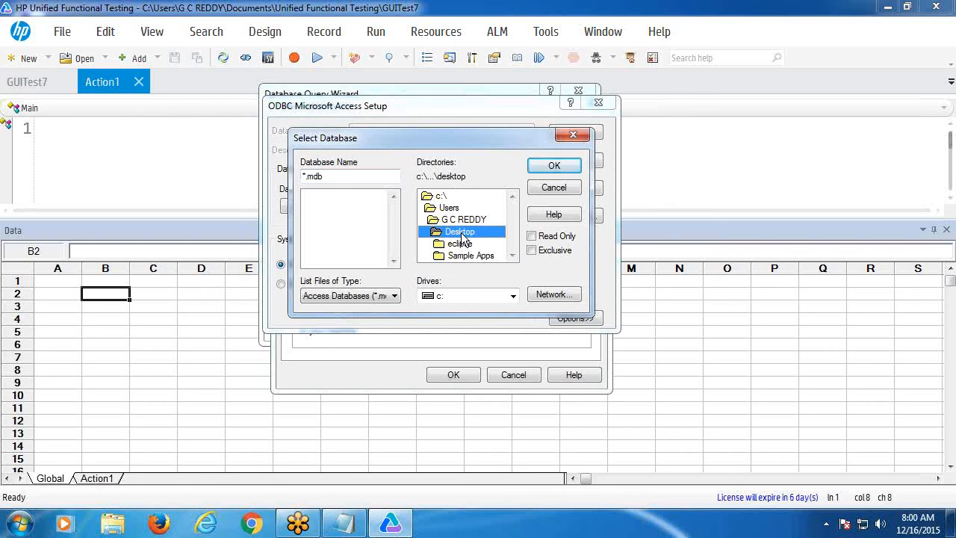
{"action": "left_click", "coordinate": [450, 222]}
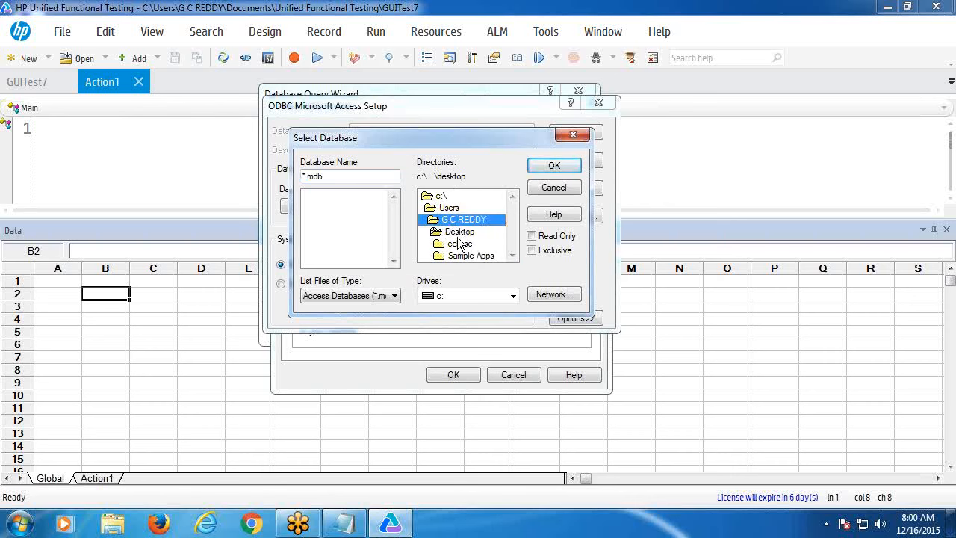
{"action": "left_click", "coordinate": [460, 235]}
{"action": "double_click", "coordinate": [461, 234]}
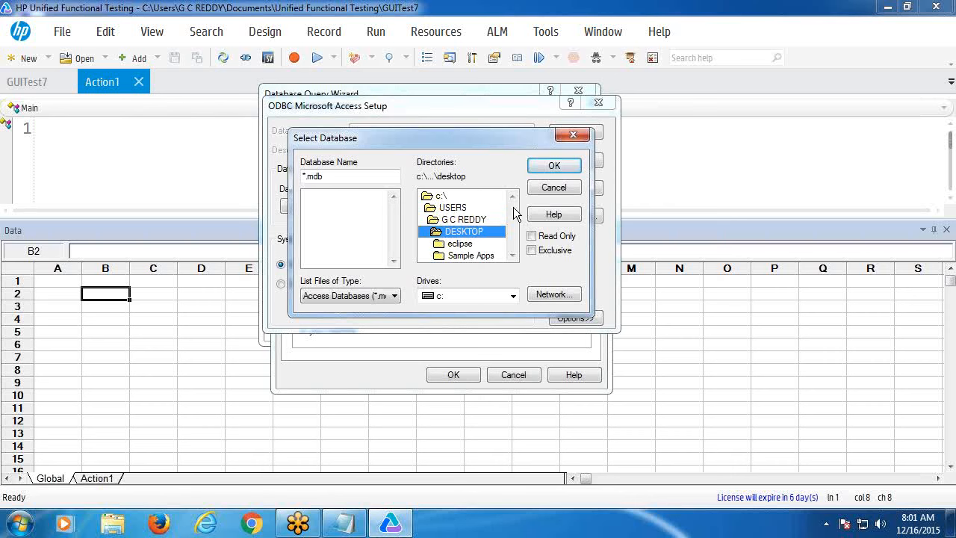
{"action": "left_click", "coordinate": [433, 197]}
{"action": "double_click", "coordinate": [434, 197]}
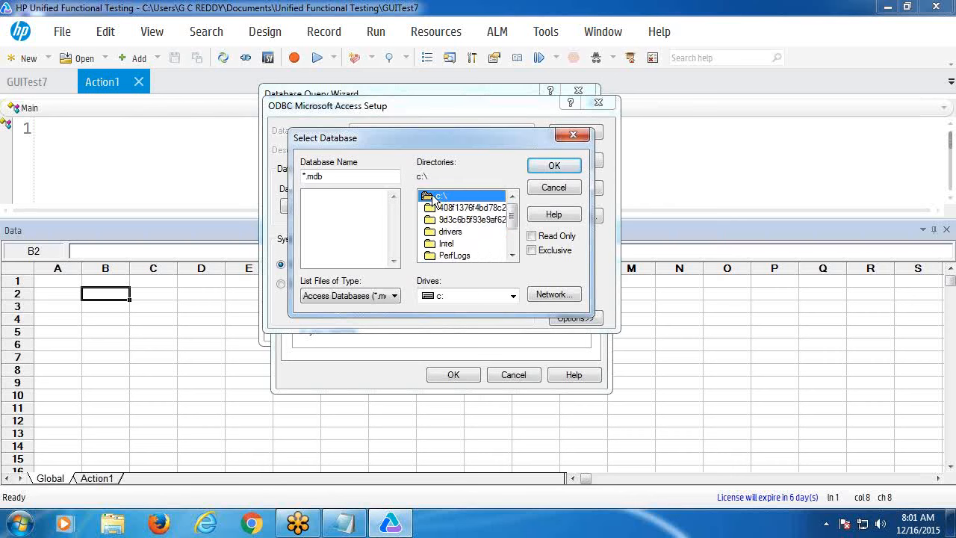
{"action": "left_click", "coordinate": [511, 256]}
{"action": "left_click", "coordinate": [512, 256]}
{"action": "left_click", "coordinate": [512, 256]}
{"action": "left_click", "coordinate": [512, 255]}
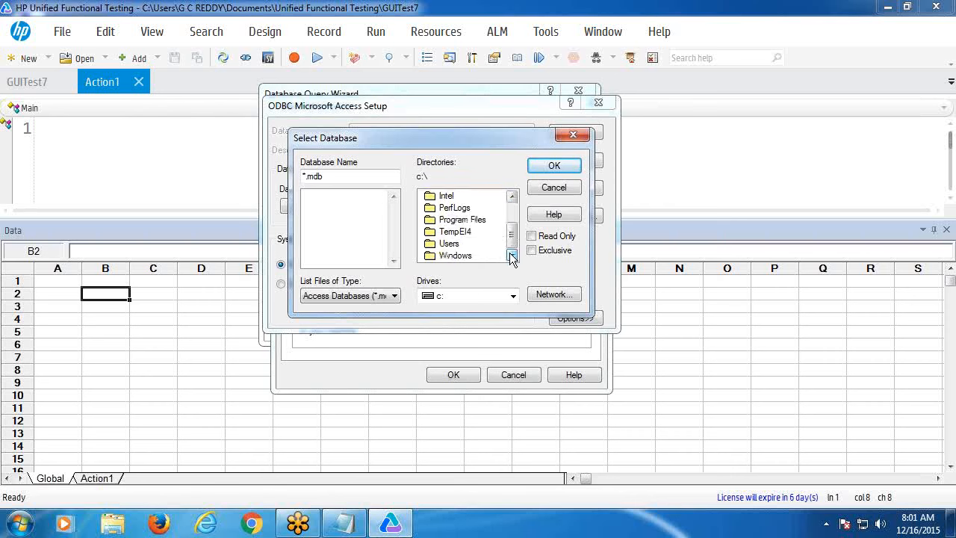
{"action": "left_click", "coordinate": [449, 243]}
{"action": "double_click", "coordinate": [449, 243]}
{"action": "left_click", "coordinate": [452, 220]}
{"action": "double_click", "coordinate": [452, 220]}
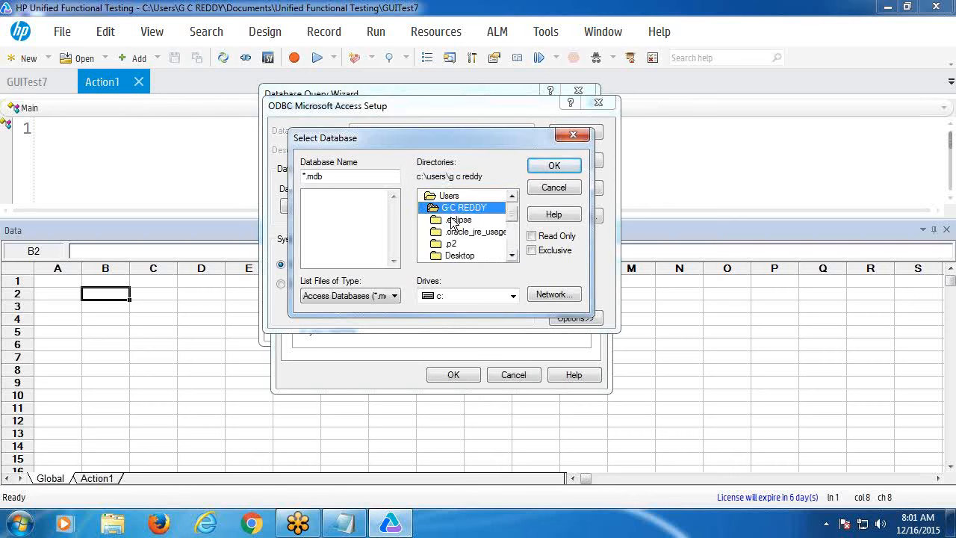
{"action": "double_click", "coordinate": [467, 256]}
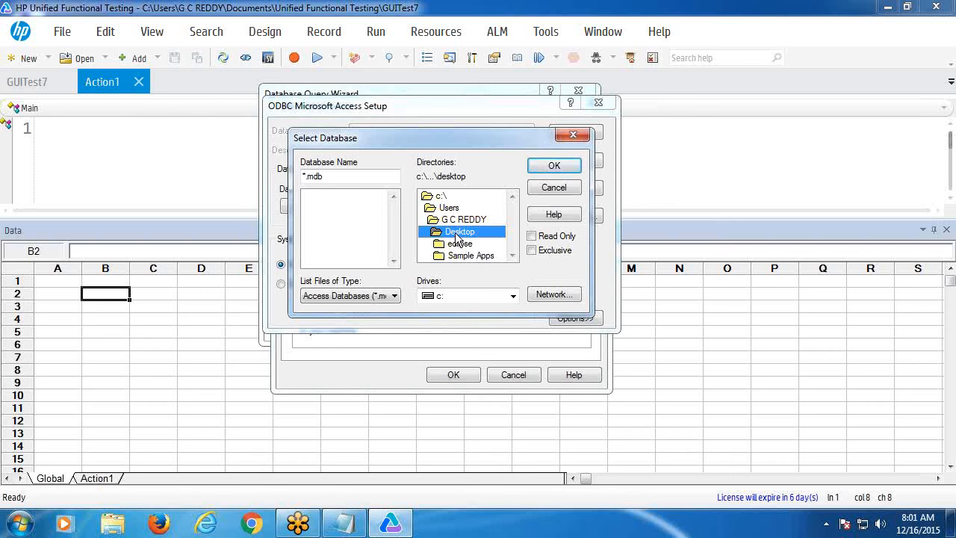
- List all file types and select testdb.accdb as the database
{"action": "left_click", "coordinate": [341, 176]}
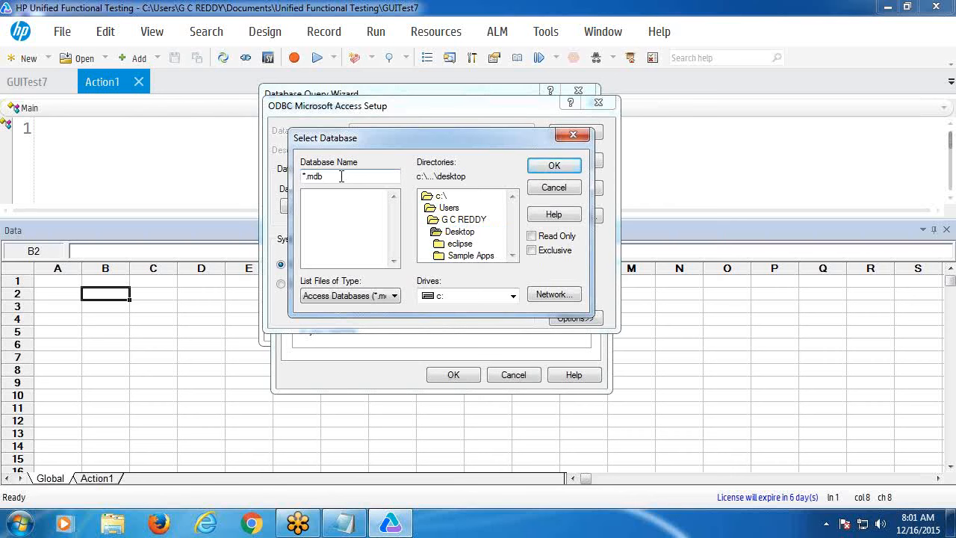
{"action": "left_click", "coordinate": [394, 296]}
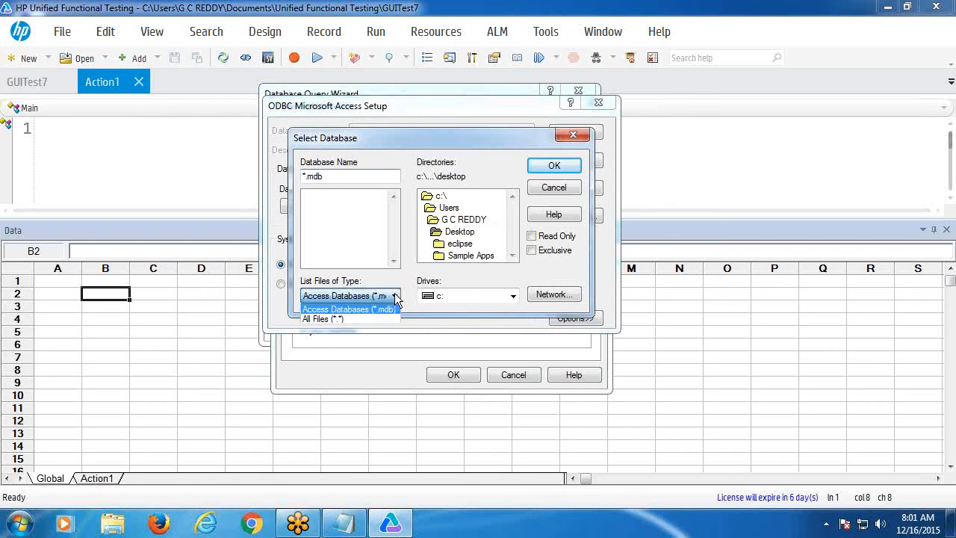
{"action": "left_click", "coordinate": [367, 322]}
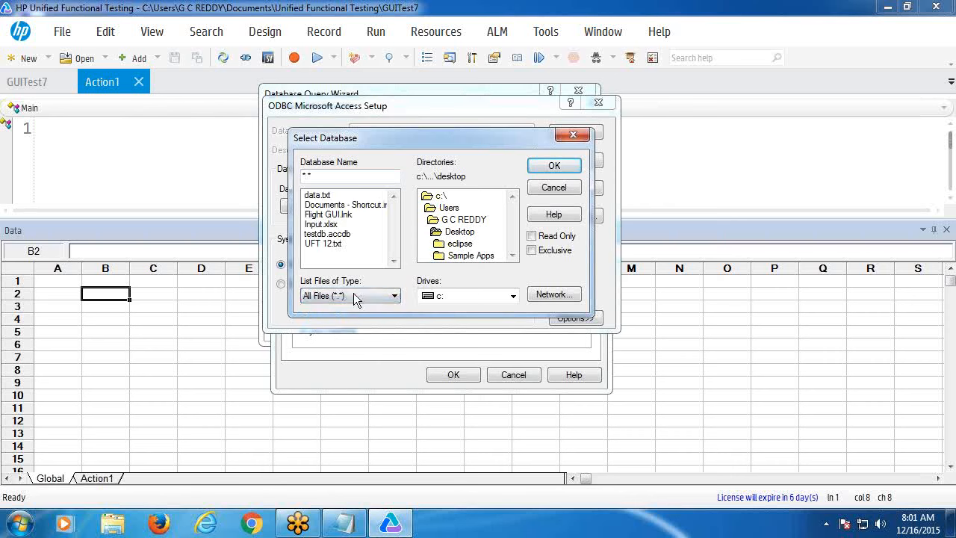
{"action": "left_click", "coordinate": [336, 234]}
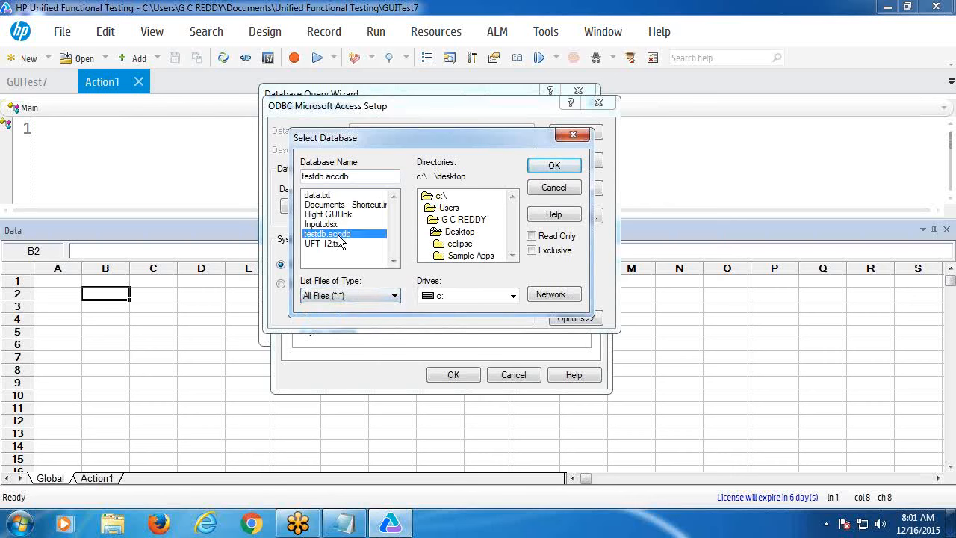
{"action": "left_click", "coordinate": [558, 165]}
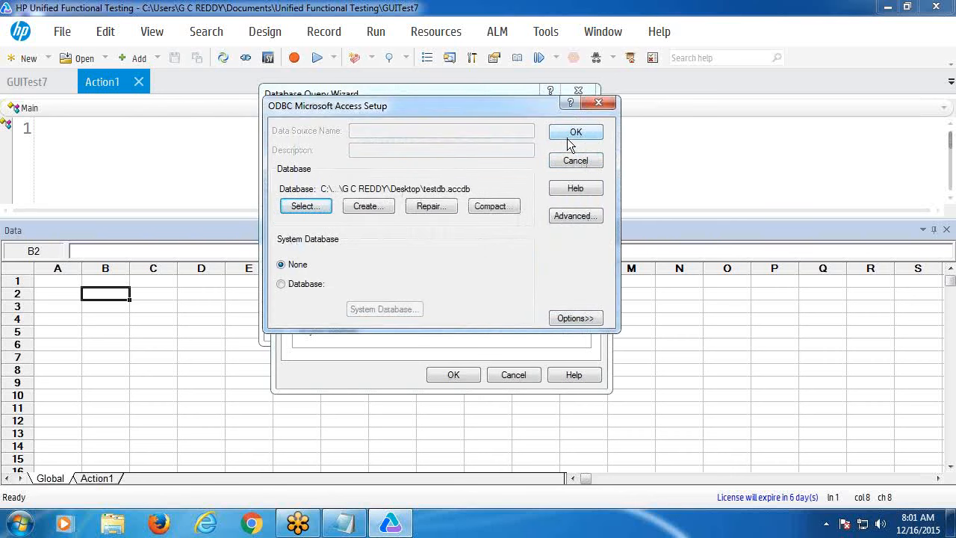
- Close the Access setup and login prompt, cancel the query wizard, and minimize UFT
{"action": "left_click", "coordinate": [569, 142]}
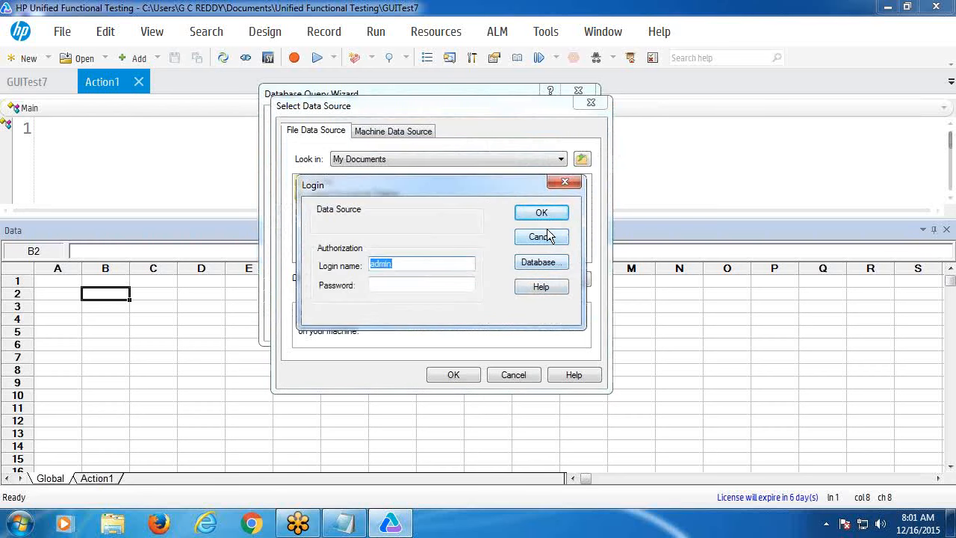
{"action": "left_click", "coordinate": [563, 183]}
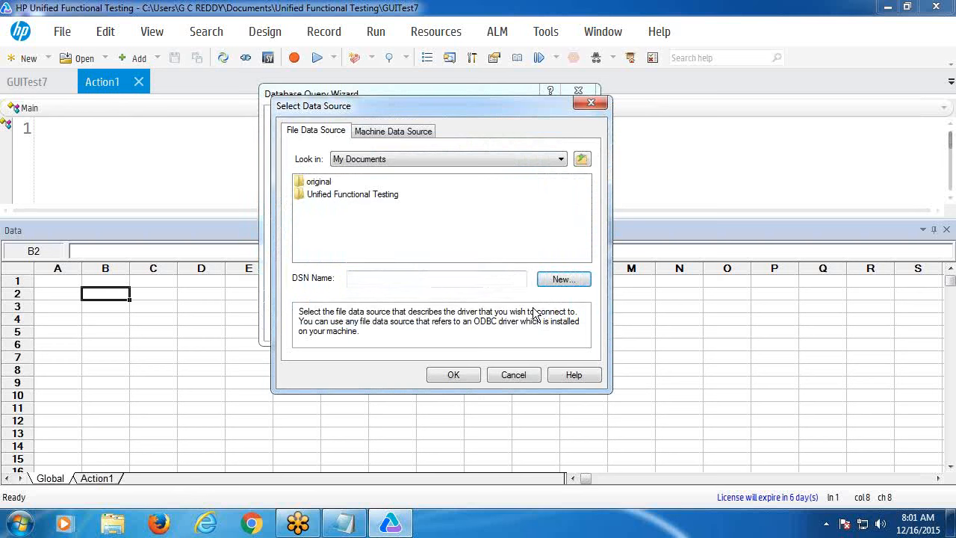
{"action": "left_click", "coordinate": [513, 381]}
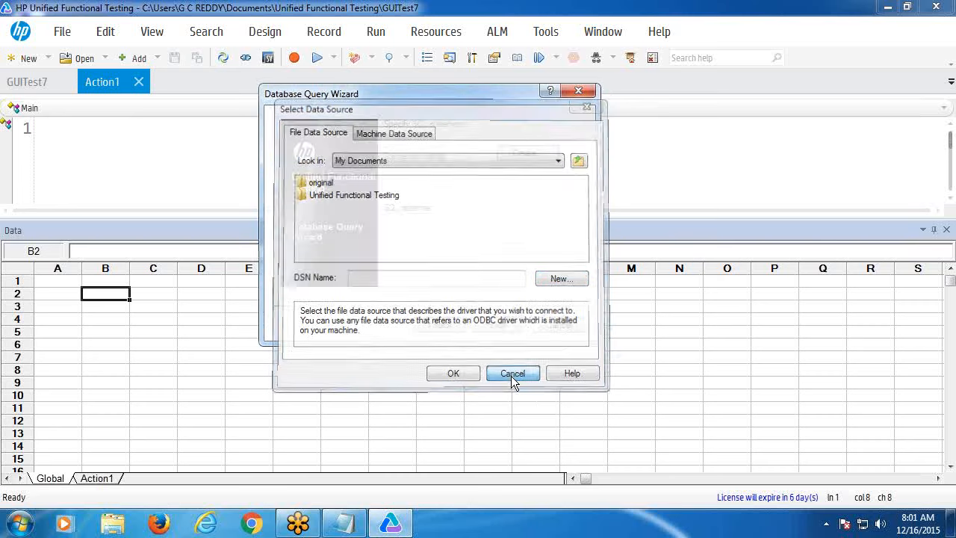
{"action": "left_click", "coordinate": [559, 326]}
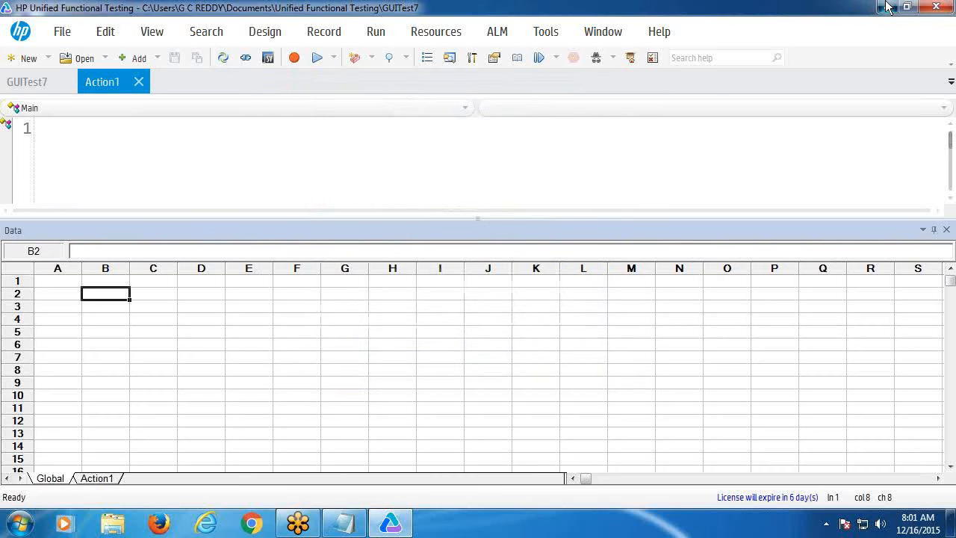
{"action": "left_click", "coordinate": [887, 9]}
- Open testdb from the desktop in Access and save a copy in Access 2002-2003 format
{"action": "left_click", "coordinate": [86, 367]}
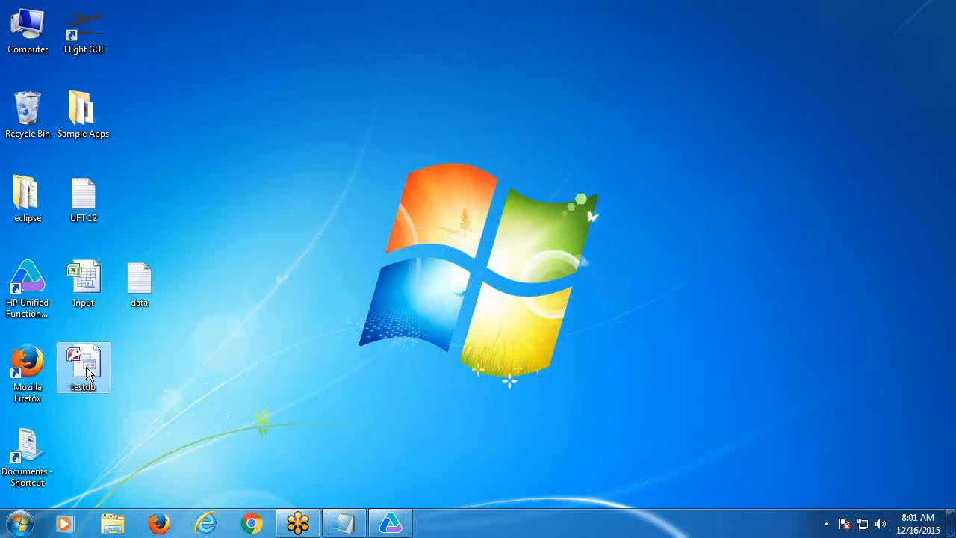
{"action": "right_click", "coordinate": [84, 364]}
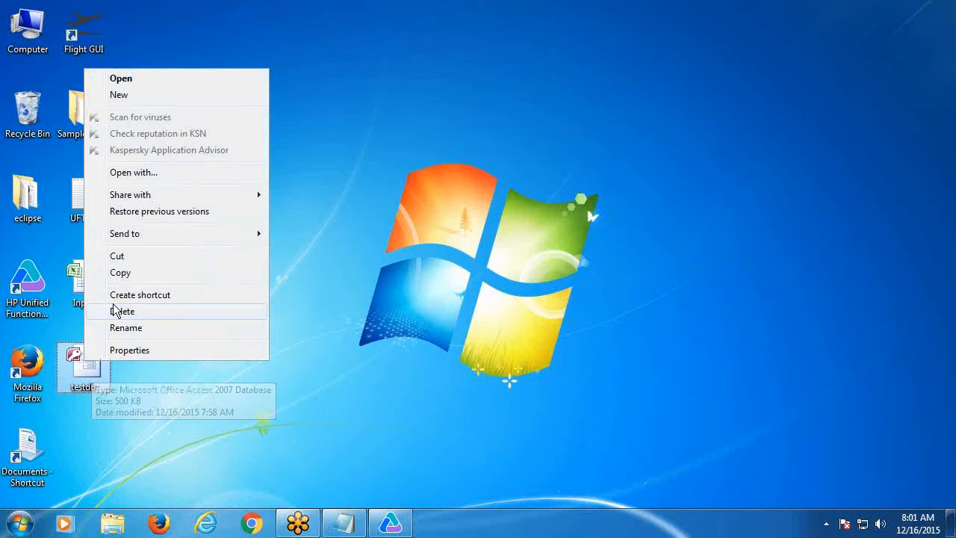
{"action": "left_click", "coordinate": [131, 78]}
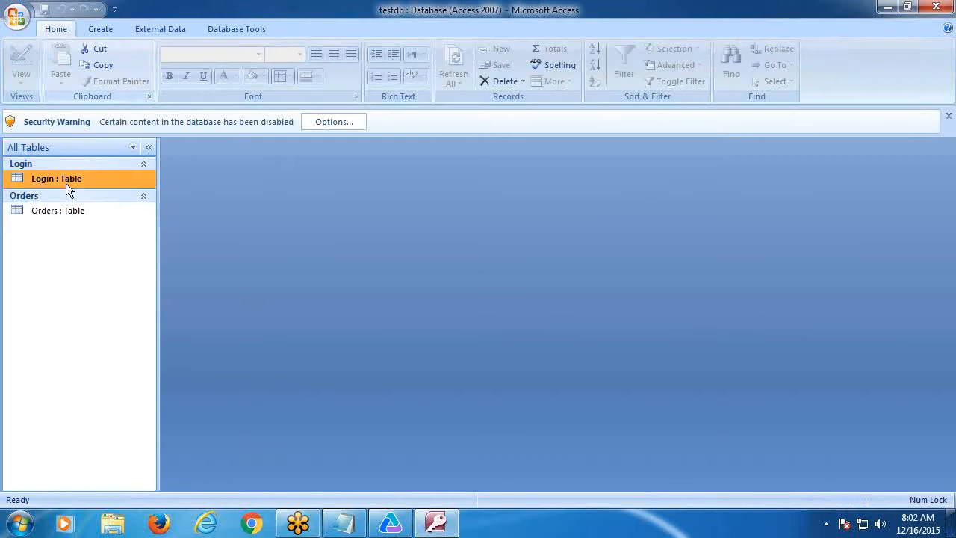
{"action": "left_click", "coordinate": [17, 17]}
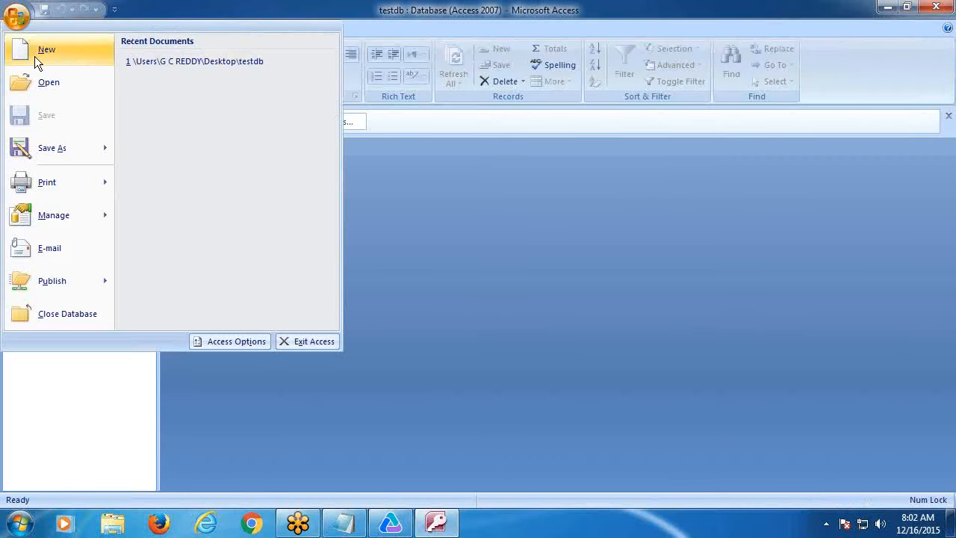
{"action": "mouse_move", "coordinate": [45, 155]}
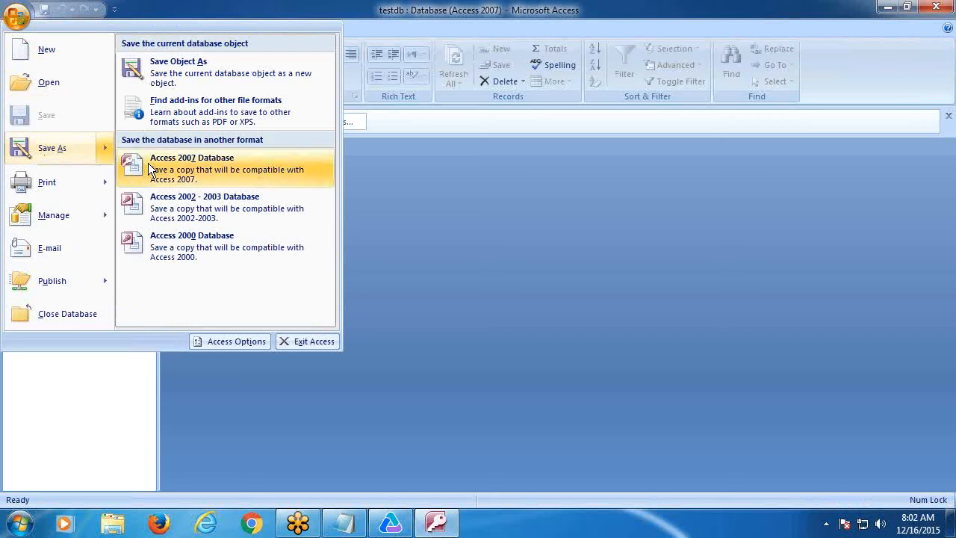
{"action": "left_click", "coordinate": [233, 200]}
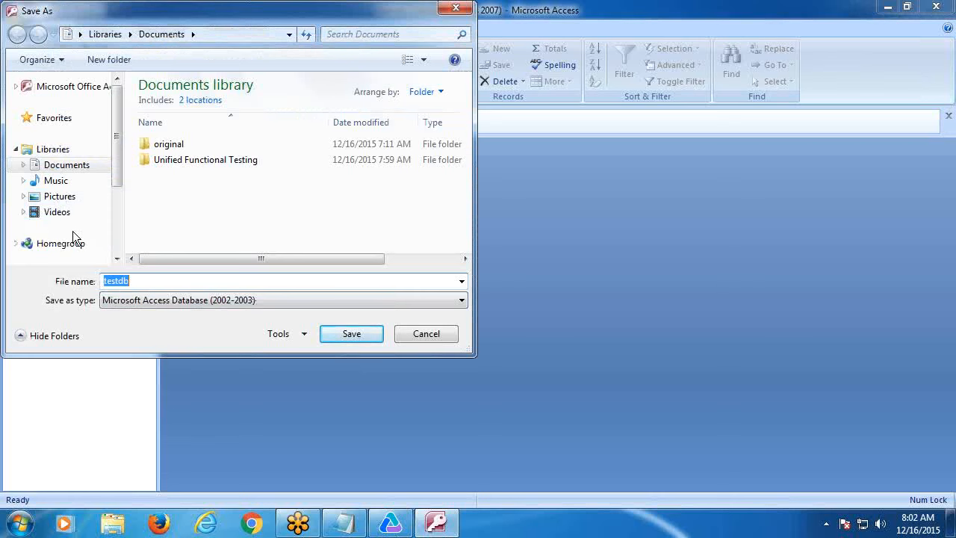
- Save the copy as testdb in the Desktop folder, then close Access
{"action": "mouse_move", "coordinate": [110, 161]}
{"action": "left_mouse_down"}
{"action": "mouse_move", "coordinate": [114, 177]}
{"action": "mouse_move", "coordinate": [101, 153]}
{"action": "left_mouse_up"}
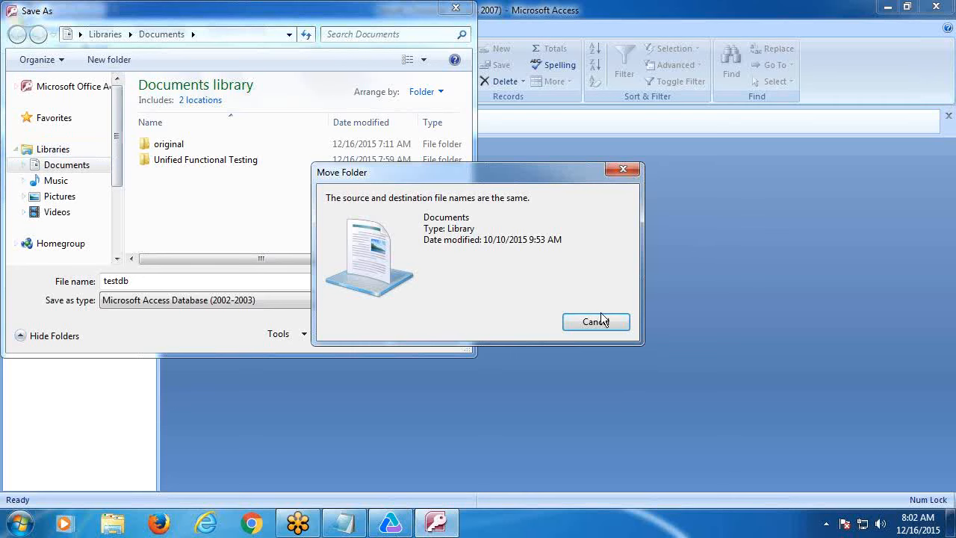
{"action": "left_click", "coordinate": [600, 322]}
{"action": "left_click_drag", "start_coordinate": [113, 139], "coordinate": [117, 196]}
{"action": "left_click", "coordinate": [91, 190]}
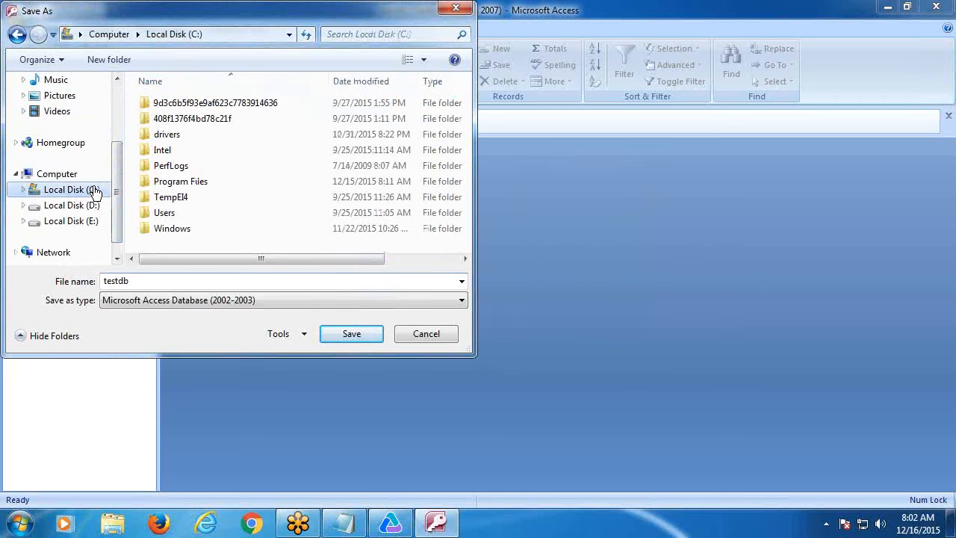
{"action": "left_click", "coordinate": [168, 213]}
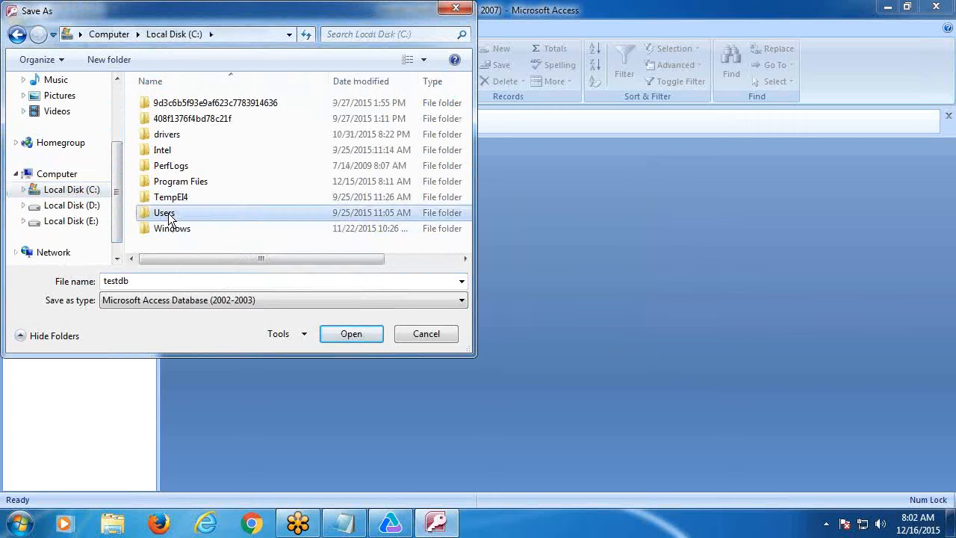
{"action": "double_click", "coordinate": [168, 213]}
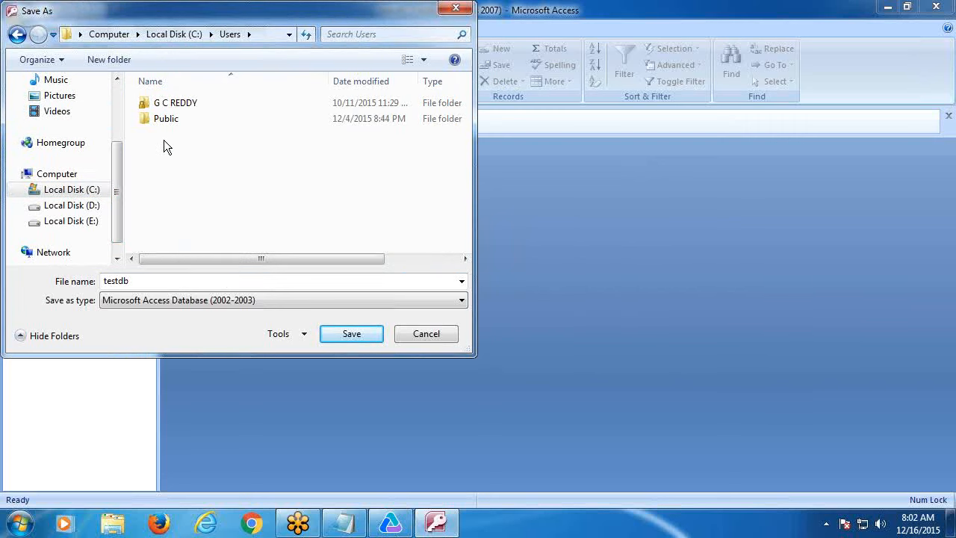
{"action": "double_click", "coordinate": [166, 100]}
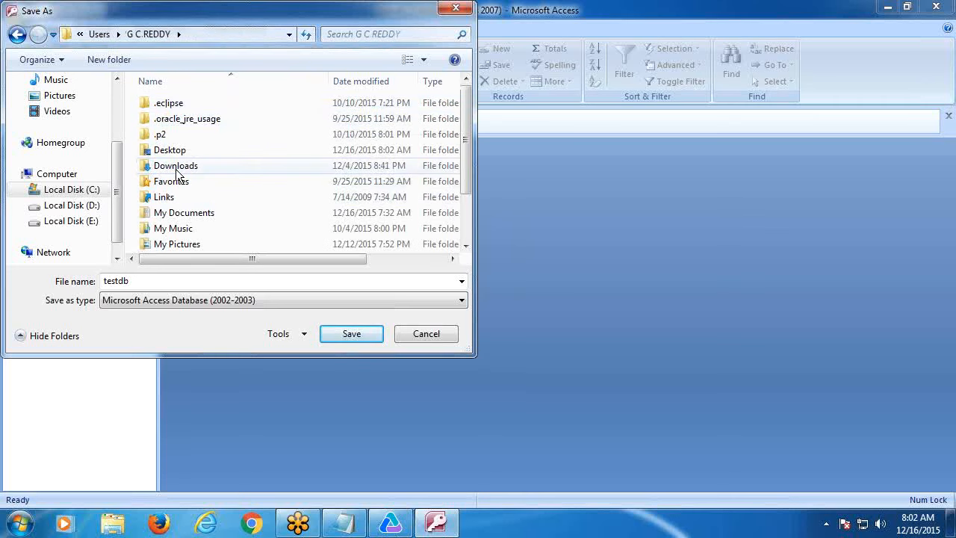
{"action": "double_click", "coordinate": [171, 150]}
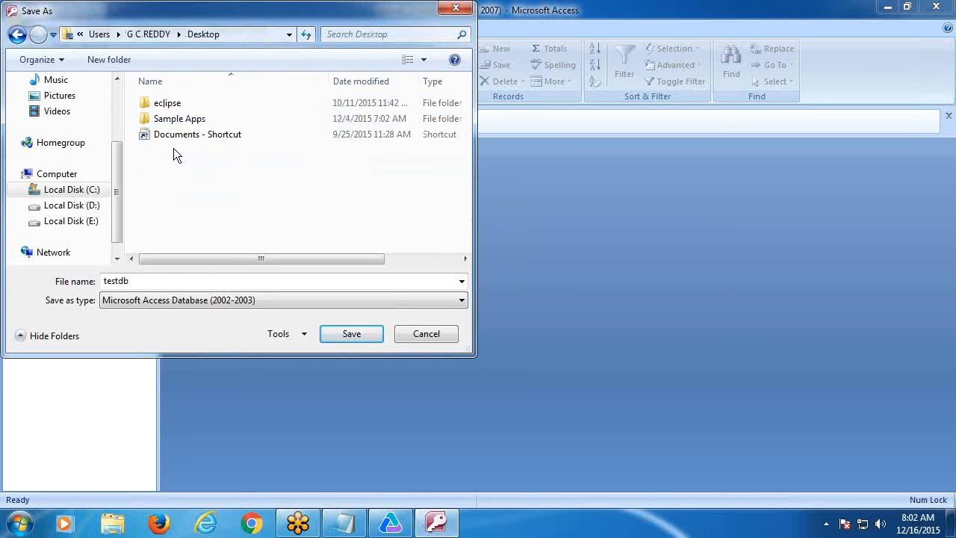
{"action": "left_click", "coordinate": [349, 334]}
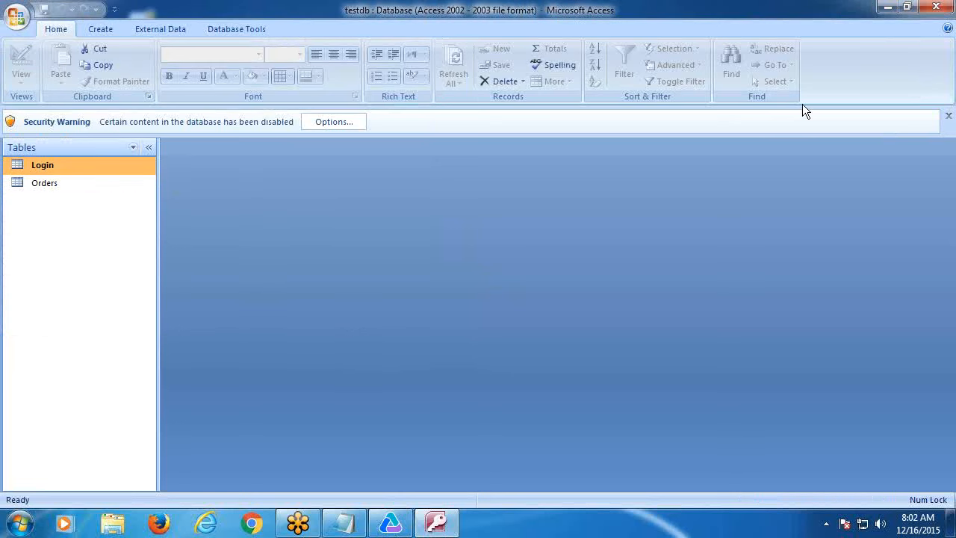
{"action": "left_click", "coordinate": [936, 8]}
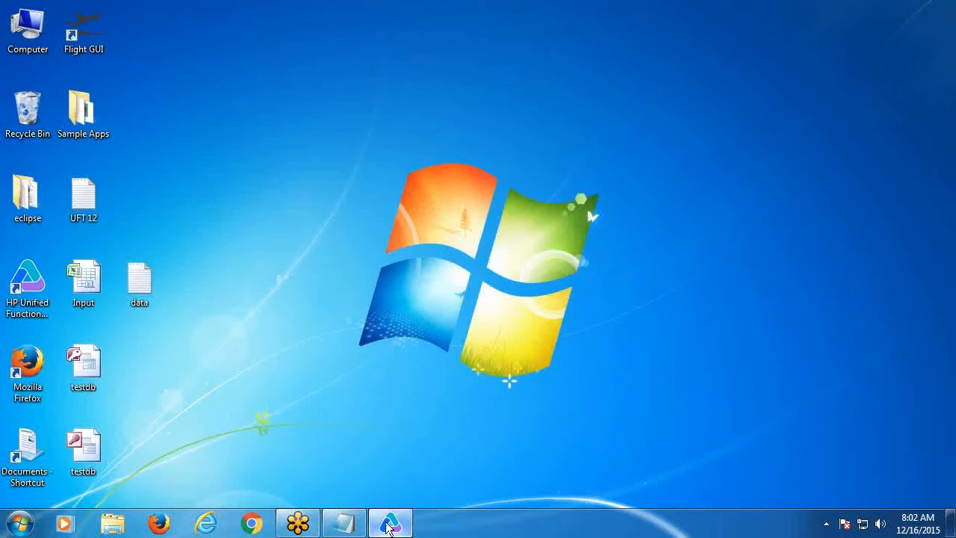
- Restore UFT and start a From Database import on the data grid with manual SQL and a new data source
{"action": "left_click", "coordinate": [388, 527]}
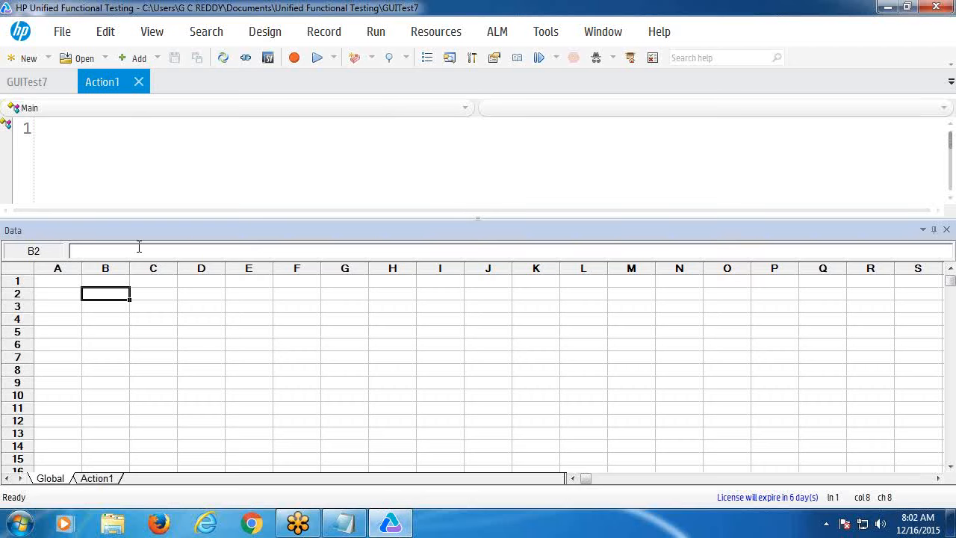
{"action": "right_click", "coordinate": [95, 287]}
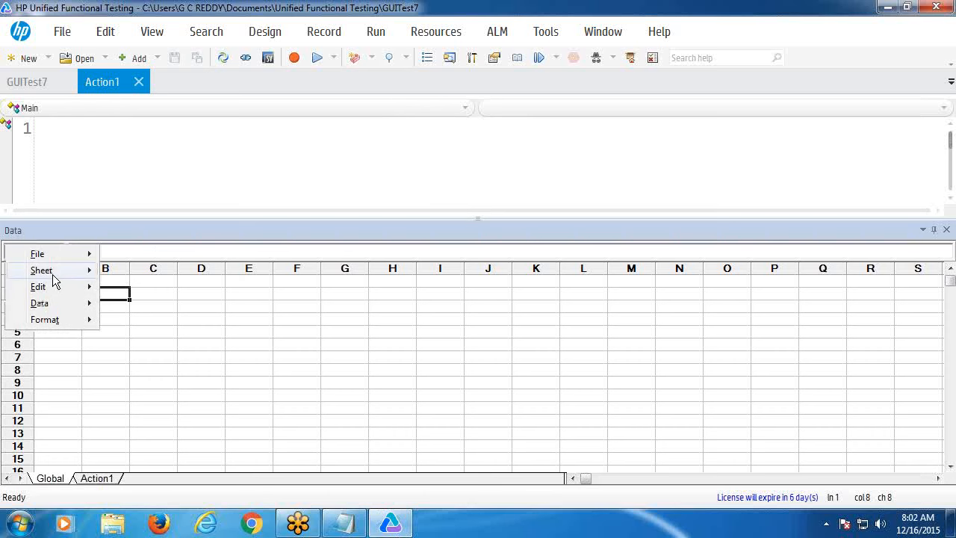
{"action": "mouse_move", "coordinate": [53, 275]}
{"action": "mouse_move", "coordinate": [141, 280]}
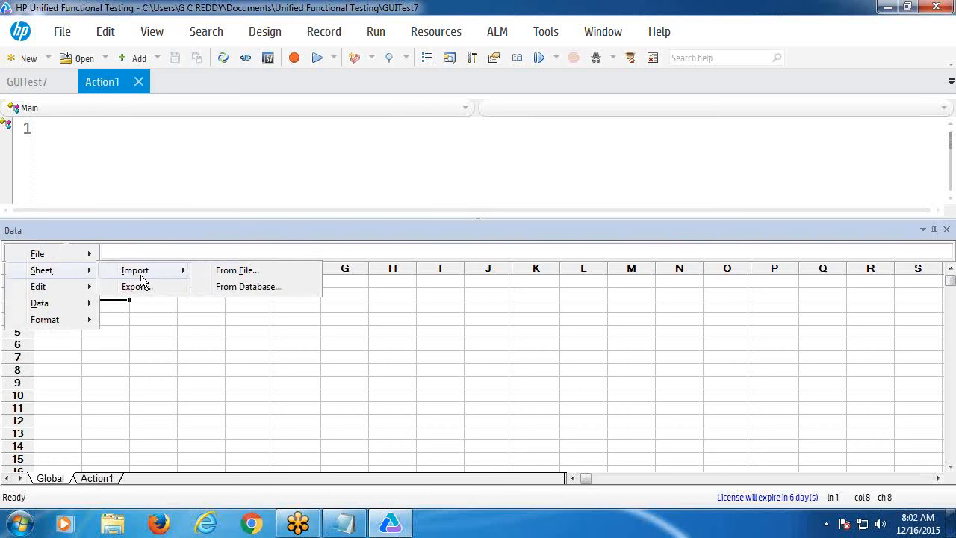
{"action": "left_click", "coordinate": [214, 290]}
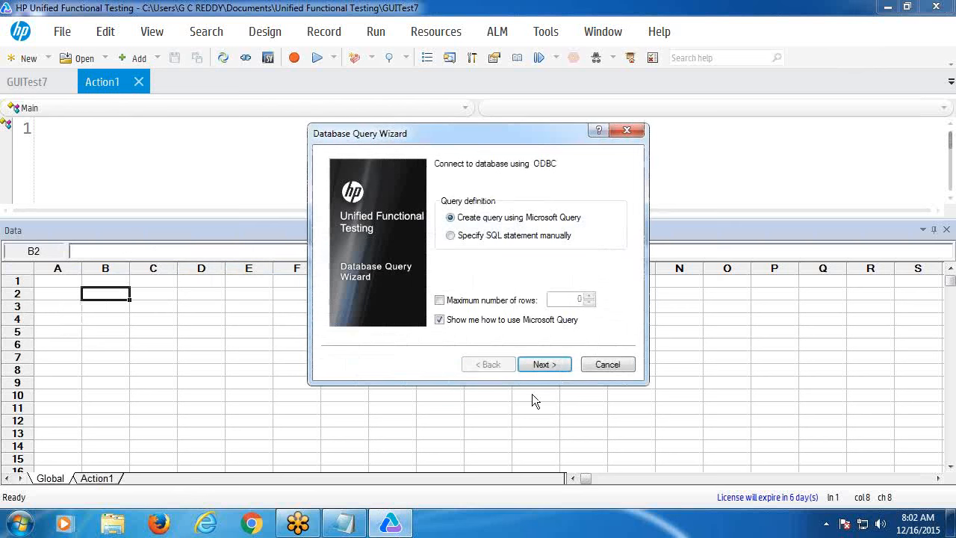
{"action": "left_click", "coordinate": [452, 235]}
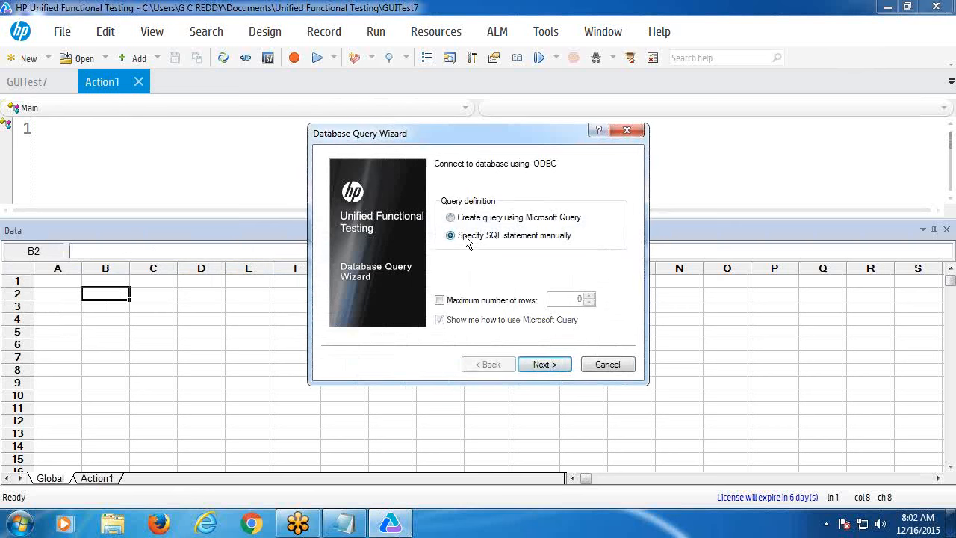
{"action": "left_click", "coordinate": [543, 365]}
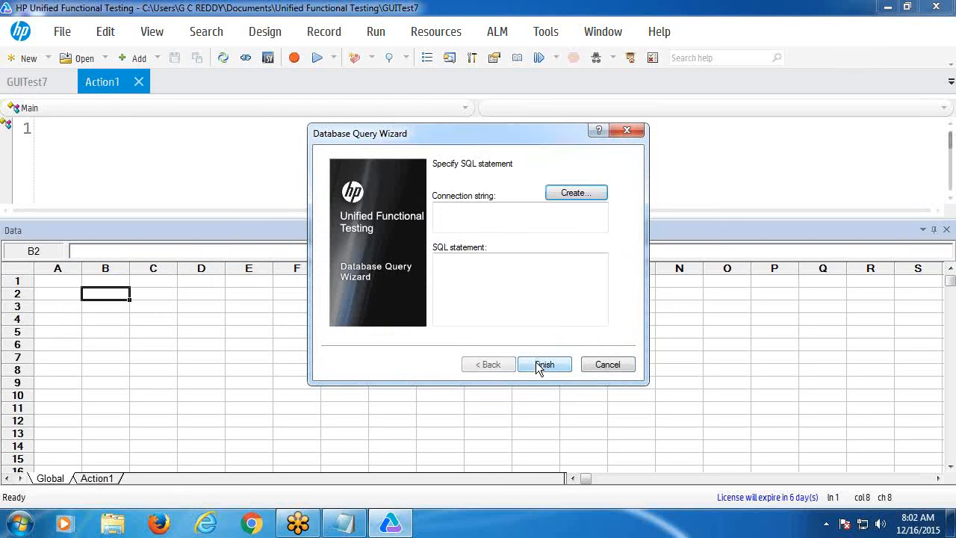
{"action": "left_click", "coordinate": [569, 193]}
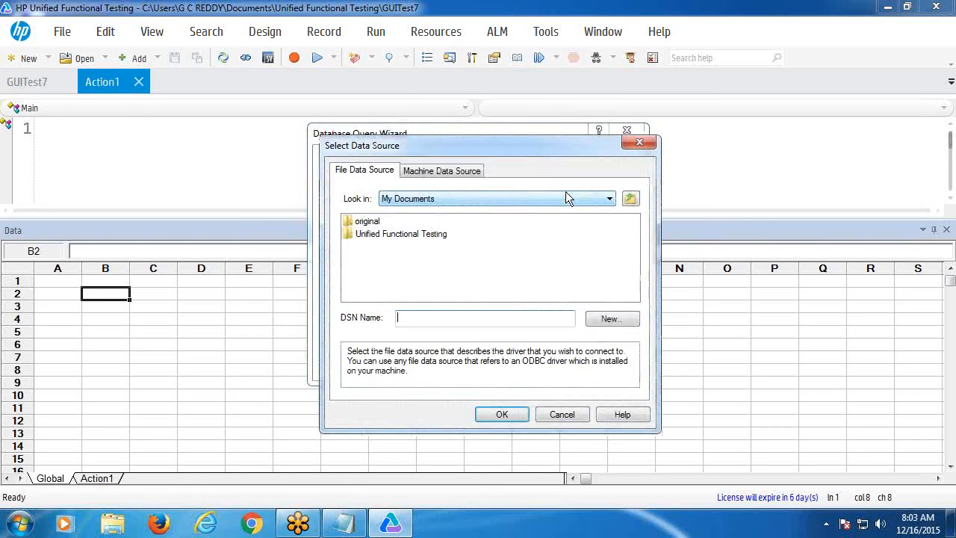
- Start a new file data source using the Microsoft Access (*.mdb) driver
{"action": "left_click", "coordinate": [610, 318]}
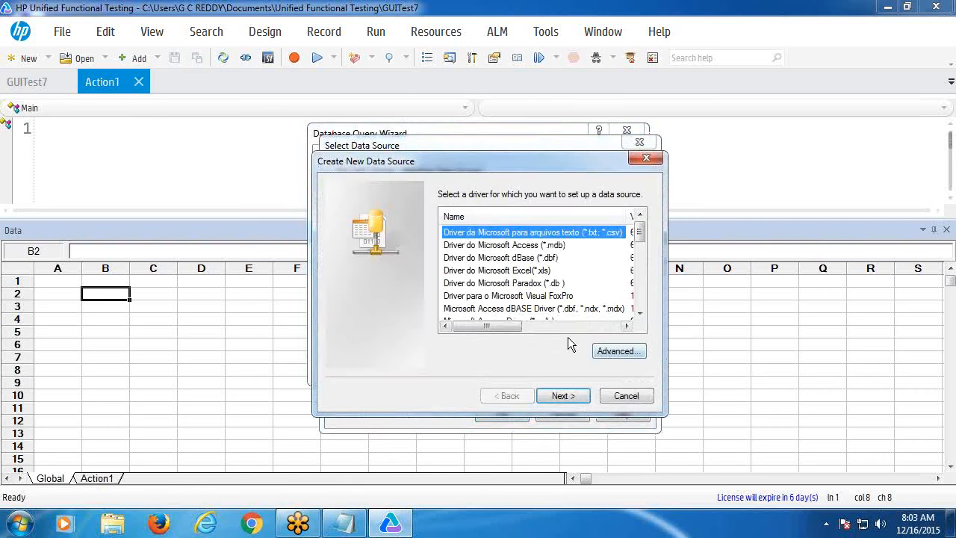
{"action": "left_click", "coordinate": [507, 246]}
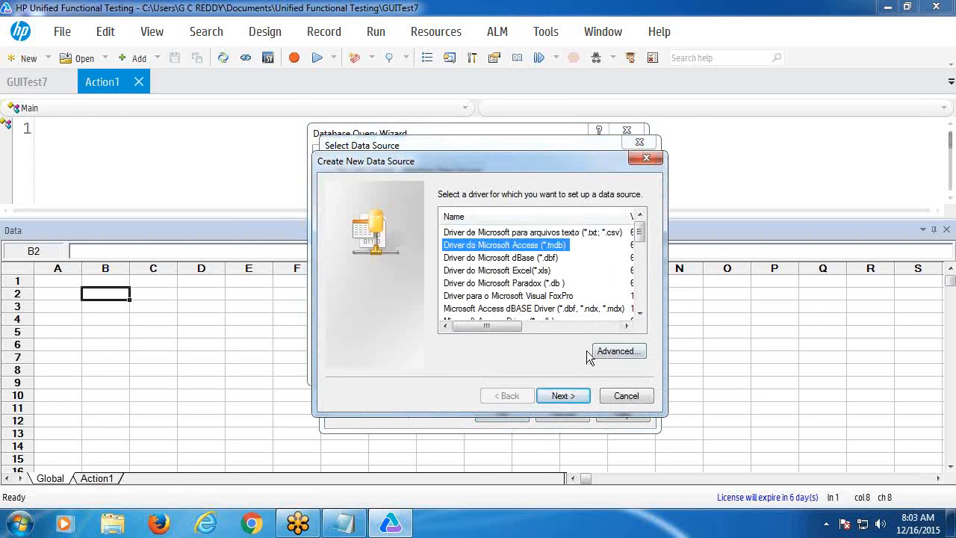
{"action": "left_click", "coordinate": [641, 314]}
{"action": "left_click", "coordinate": [640, 315]}
{"action": "left_click", "coordinate": [641, 314]}
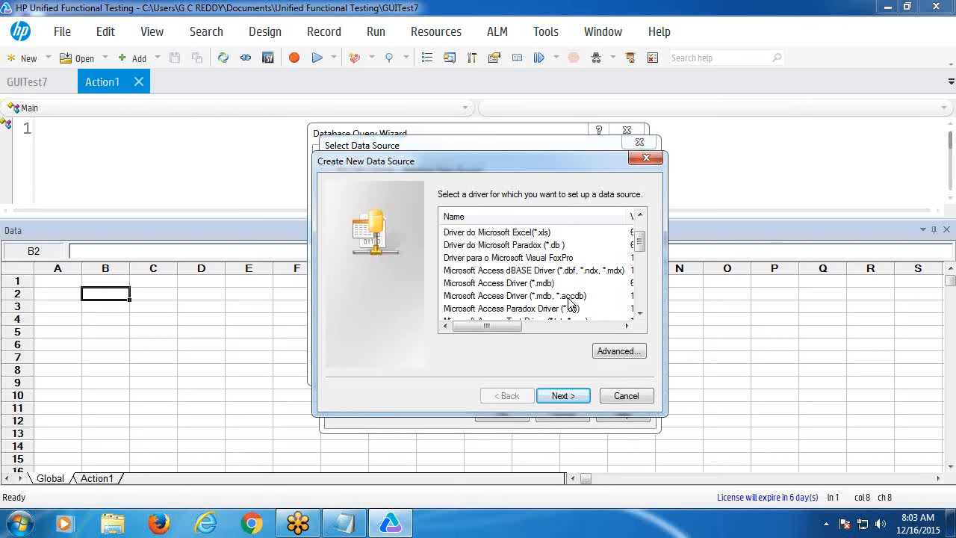
{"action": "left_click", "coordinate": [640, 216]}
{"action": "left_click", "coordinate": [640, 216]}
{"action": "left_click", "coordinate": [641, 216]}
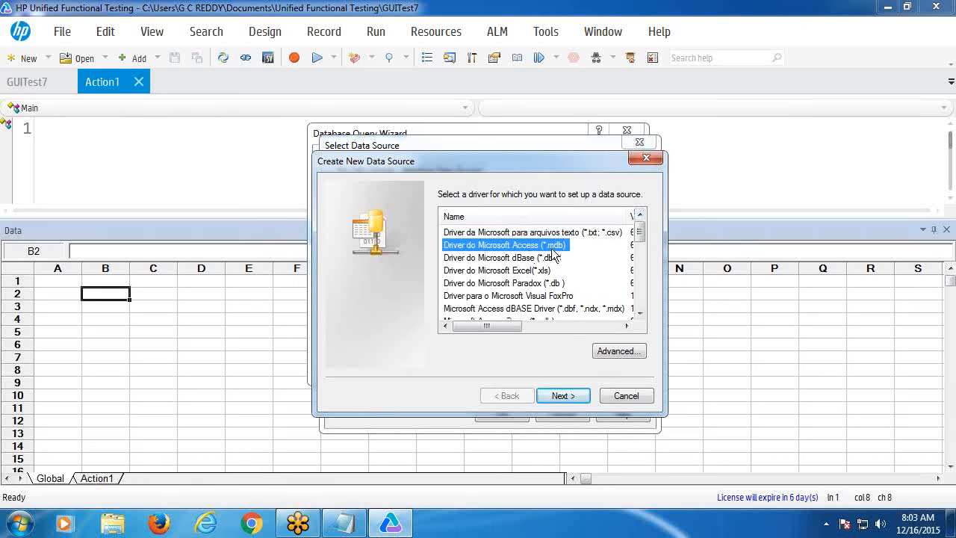
{"action": "scroll", "coordinate": [639, 314], "scroll_direction": "down", "scroll_amount": 1}
{"action": "left_click", "coordinate": [639, 313]}
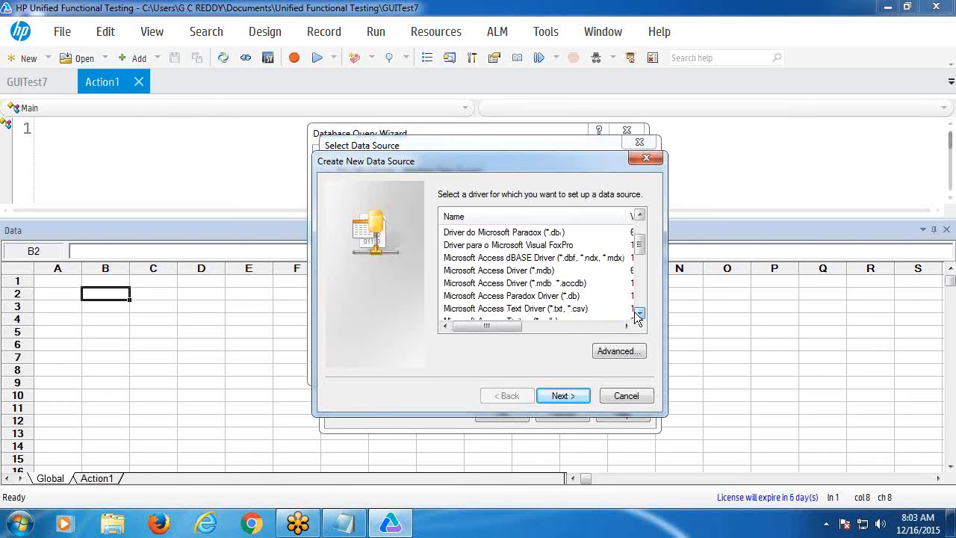
{"action": "left_click", "coordinate": [568, 285]}
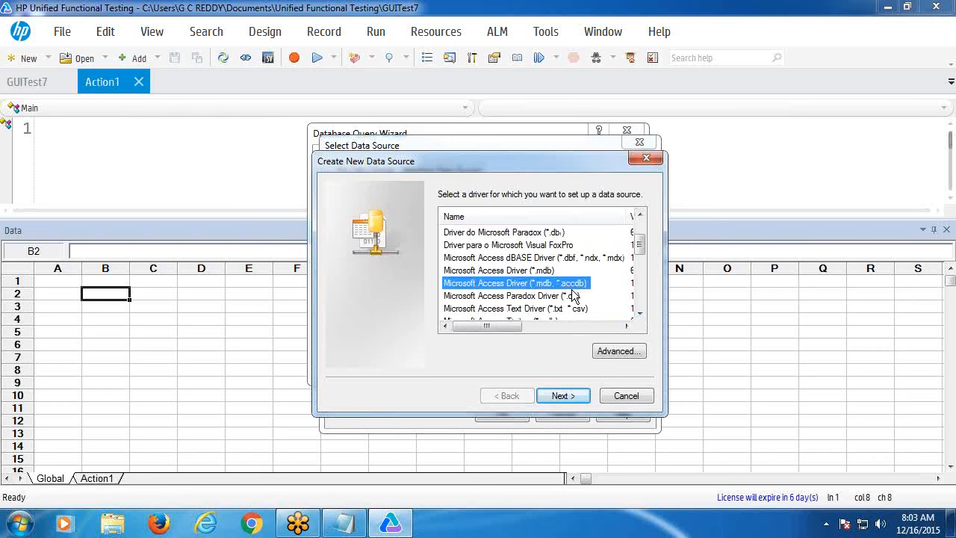
{"action": "left_click", "coordinate": [640, 215]}
{"action": "left_click", "coordinate": [640, 215]}
{"action": "left_click", "coordinate": [640, 216]}
{"action": "left_click", "coordinate": [641, 215]}
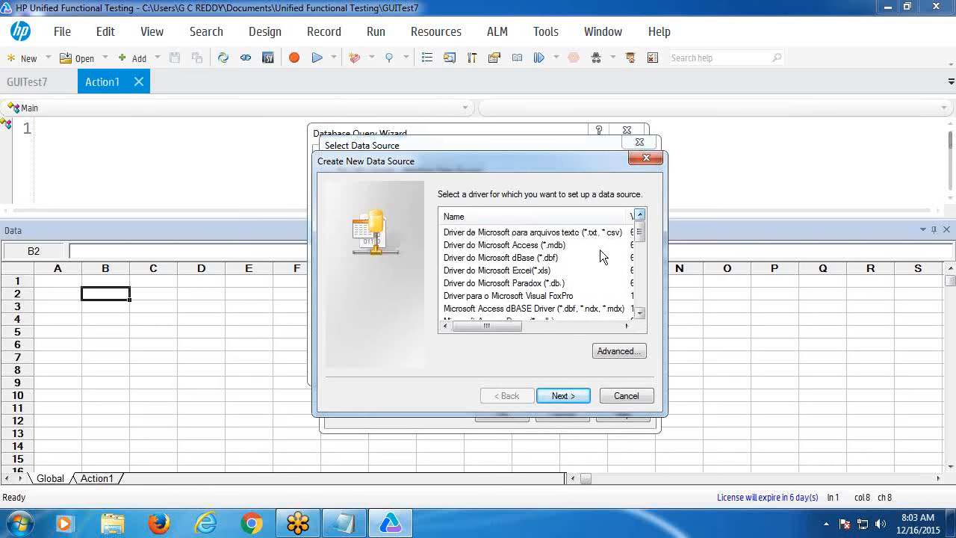
{"action": "double_click", "coordinate": [519, 246]}
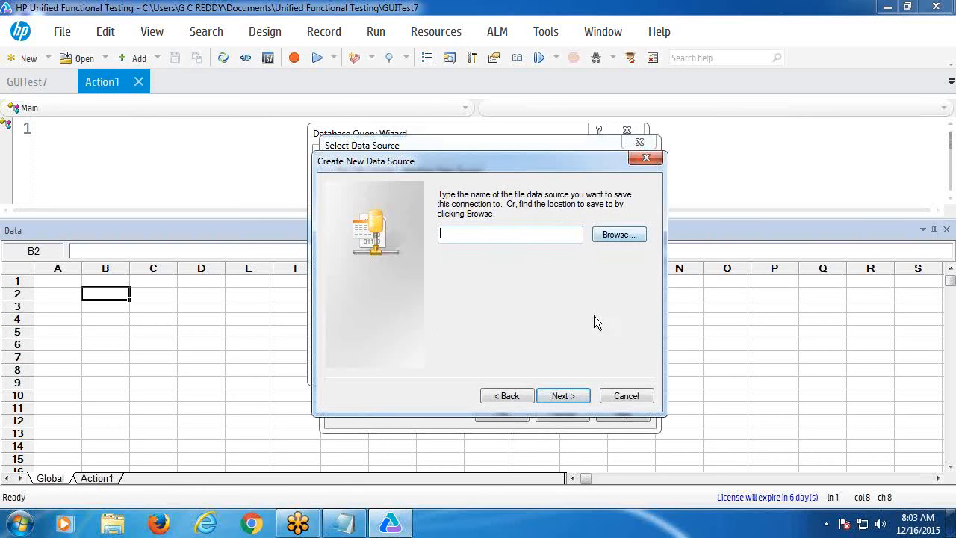
{"action": "left_click", "coordinate": [529, 394]}
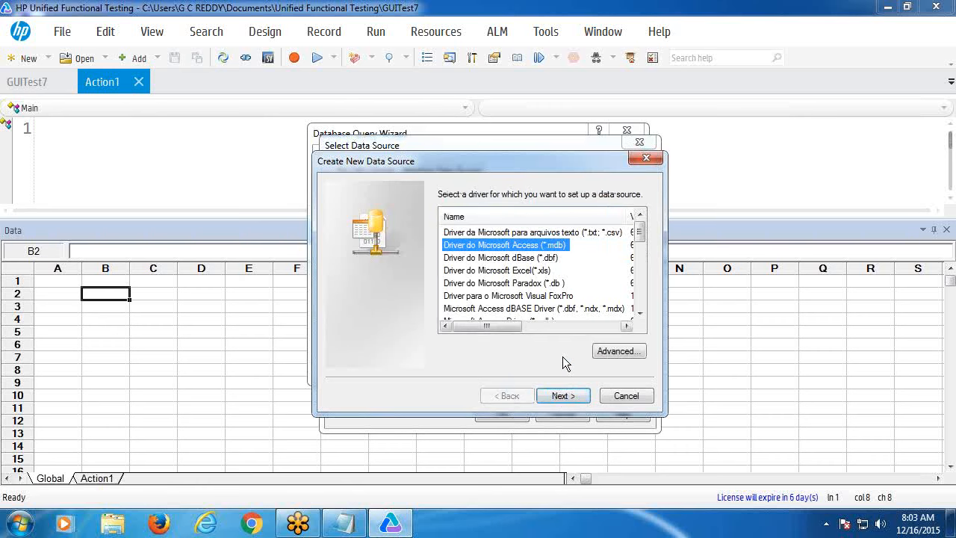
{"action": "left_click", "coordinate": [564, 394]}
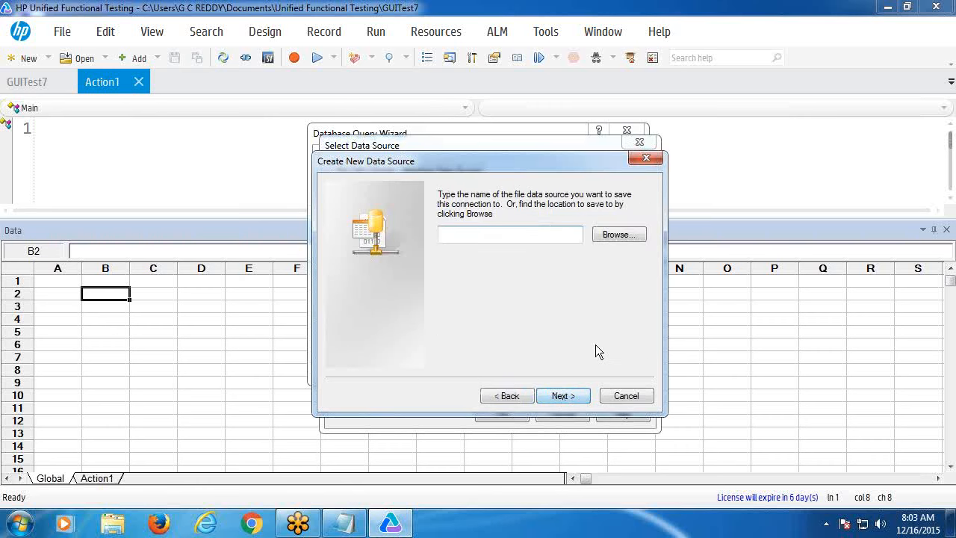
- Save the data source as abcd on the Desktop and finish creating it
{"action": "left_click", "coordinate": [561, 396]}
{"action": "left_click", "coordinate": [546, 317]}
{"action": "left_click", "coordinate": [611, 236]}
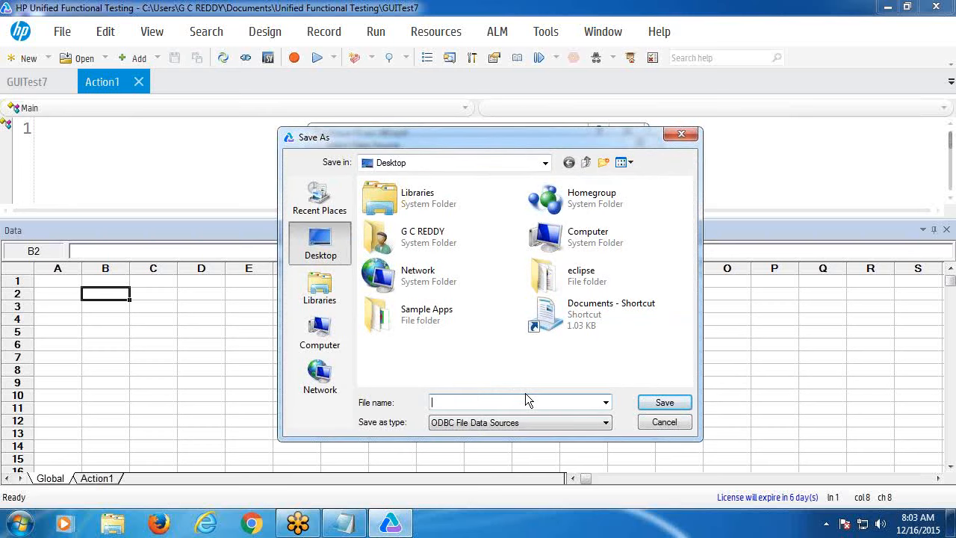
{"action": "type", "text": "aboo"}
{"action": "type", "text": "d"}
{"action": "left_click", "coordinate": [661, 403]}
{"action": "left_click", "coordinate": [564, 398]}
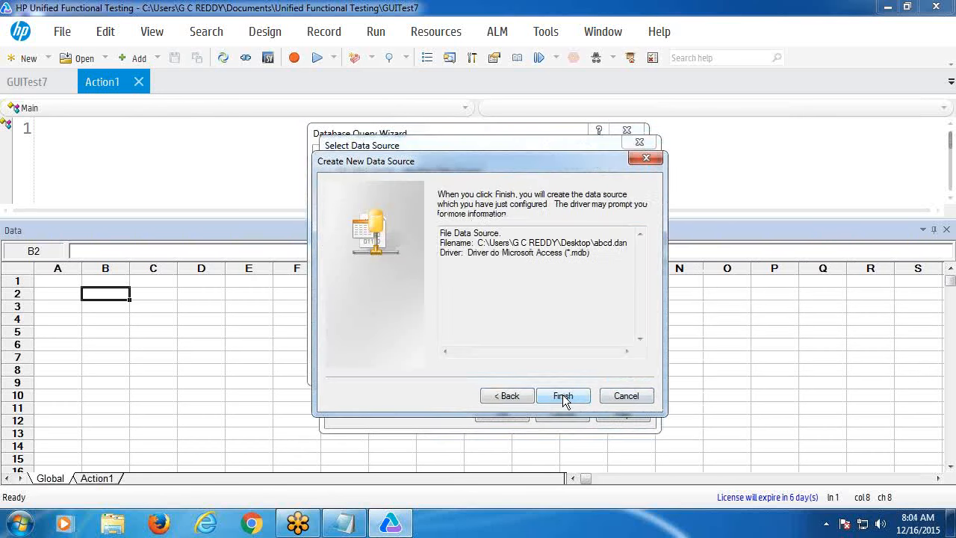
{"action": "left_click", "coordinate": [563, 394]}
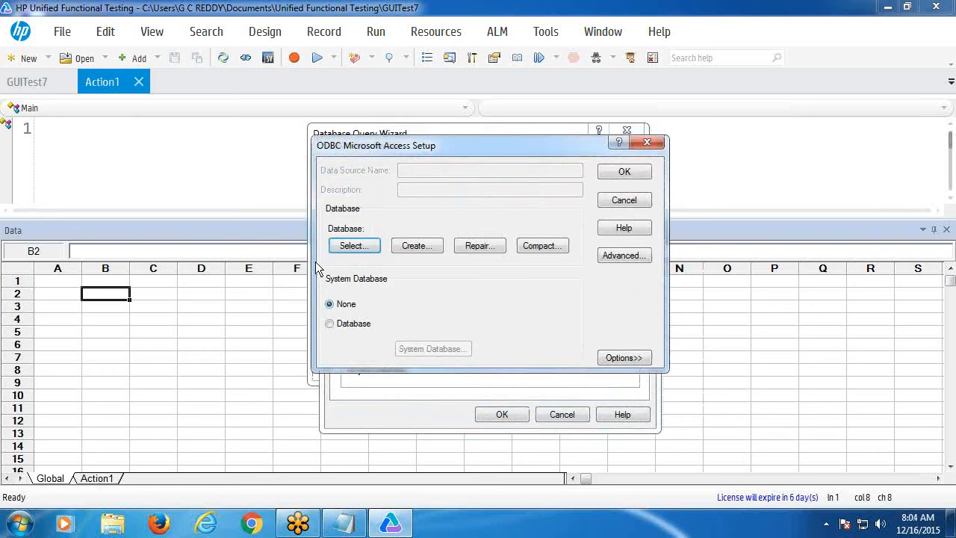
- Set abcd's database to testdb.mdb and use abcd as the query's connection
{"action": "left_click", "coordinate": [355, 249]}
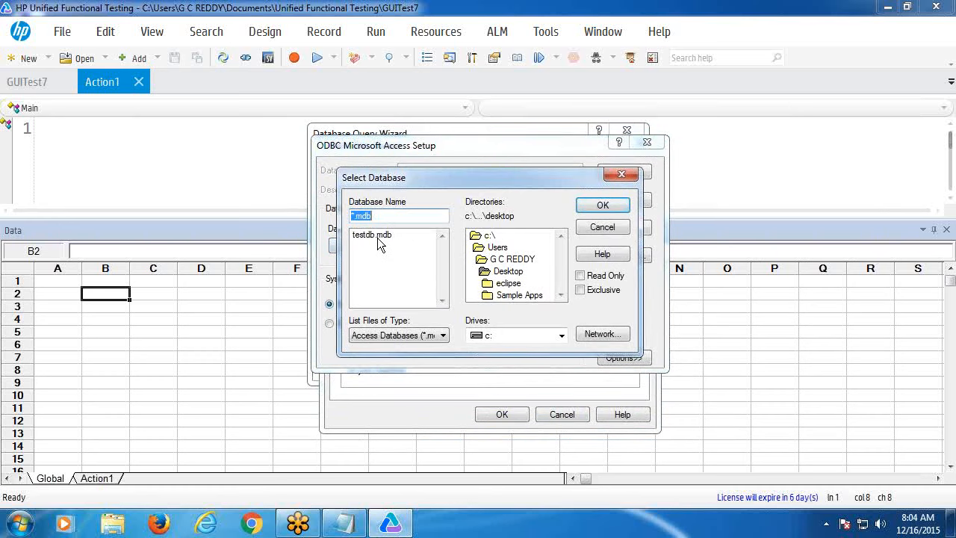
{"action": "left_click", "coordinate": [377, 238]}
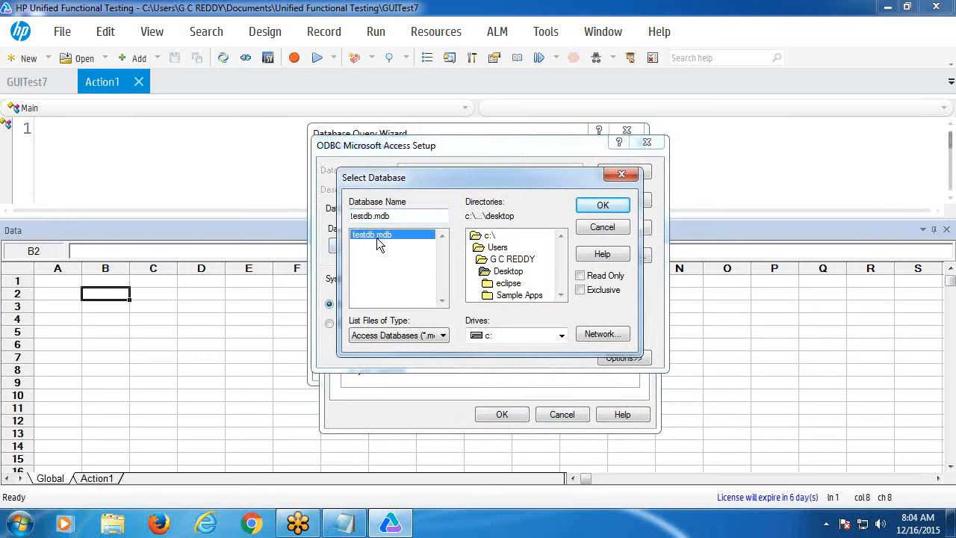
{"action": "left_click", "coordinate": [602, 206]}
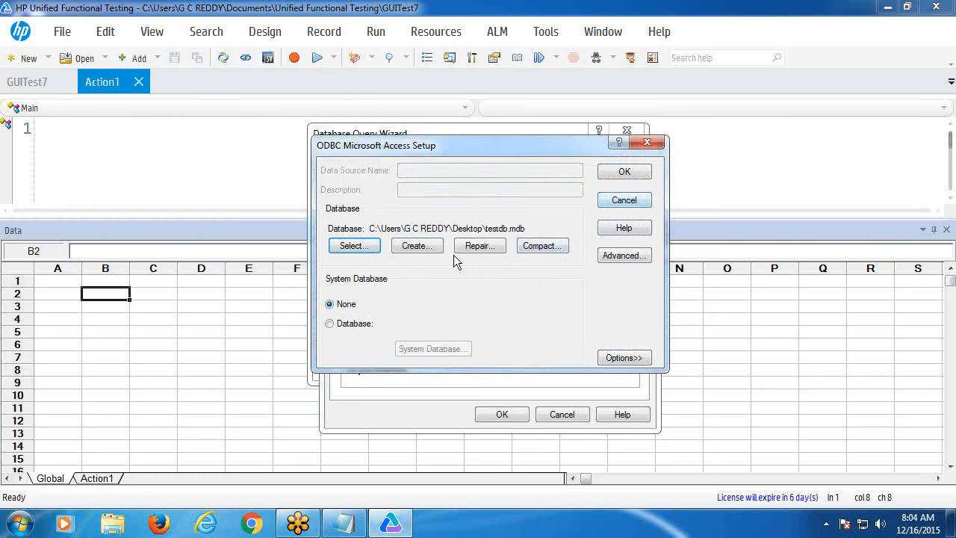
{"action": "left_click", "coordinate": [623, 172]}
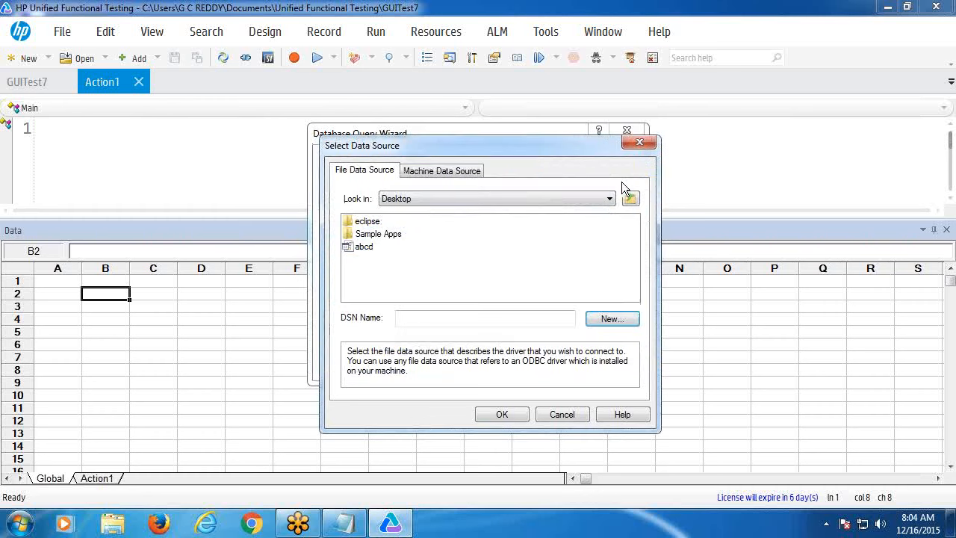
{"action": "left_click", "coordinate": [359, 248]}
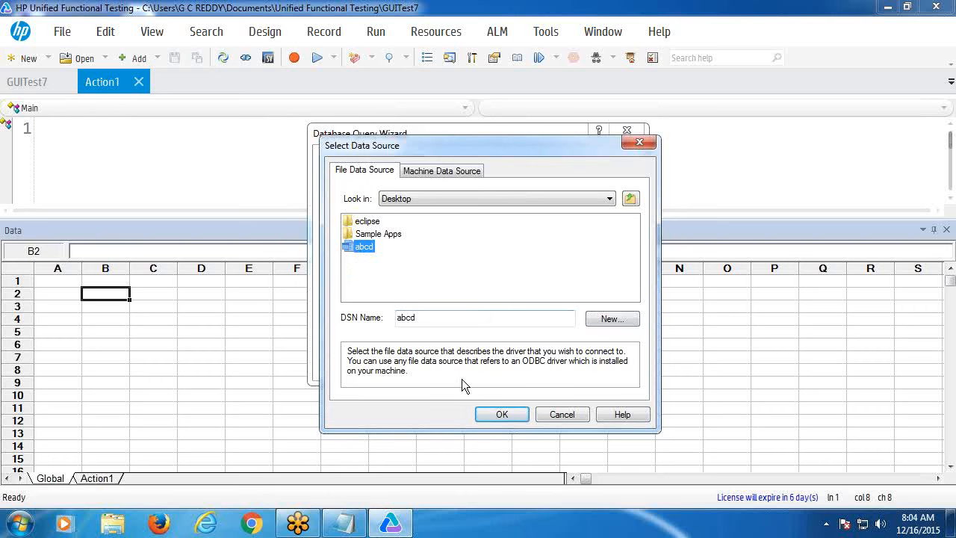
{"action": "left_click", "coordinate": [502, 415]}
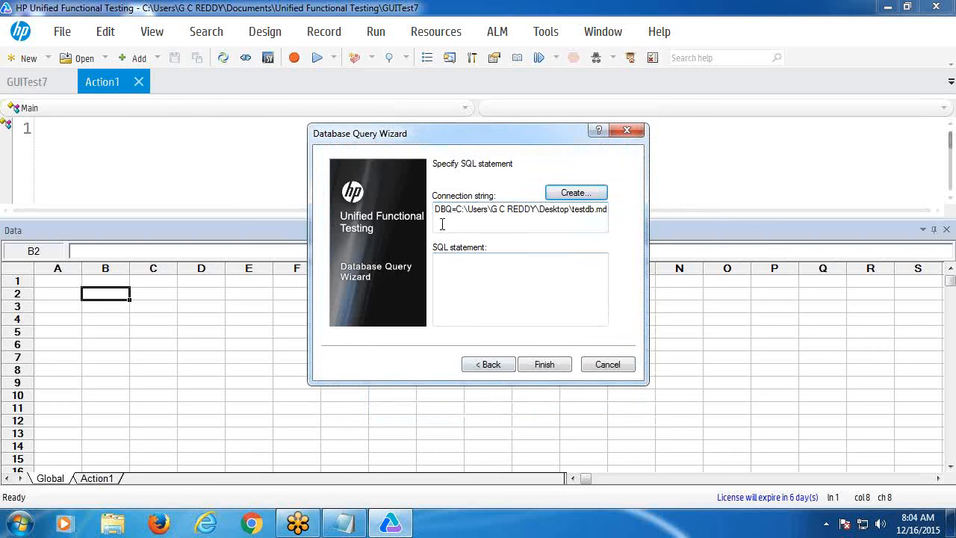
- Enter the query 'Select Agent, Password from Login' and finish importing the rows
{"action": "left_click", "coordinate": [439, 257]}
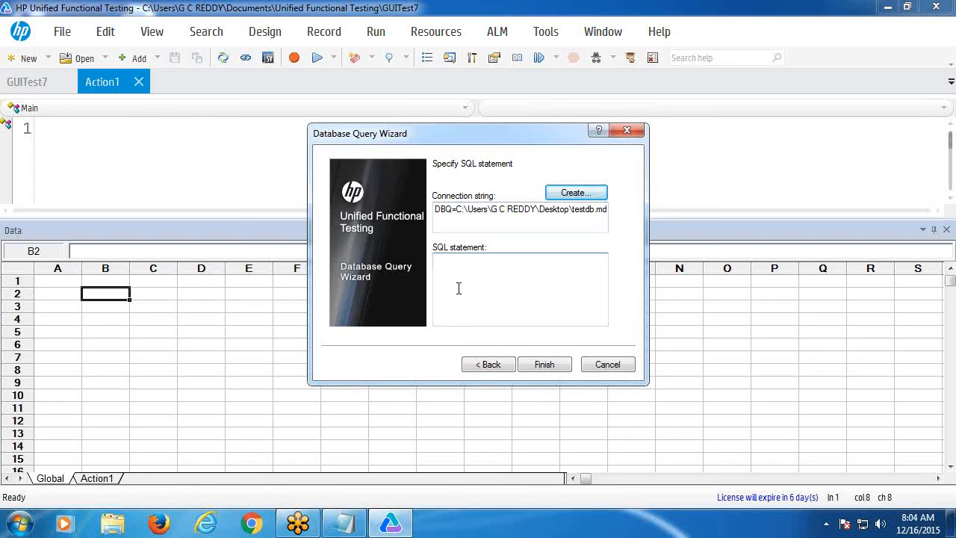
{"action": "type", "text": "Se"}
{"action": "type", "text": "lect"}
{"action": "type", "text": "Agent"}
{"action": "type", "text": ". Pa"}
{"action": "type", "text": "ssword"}
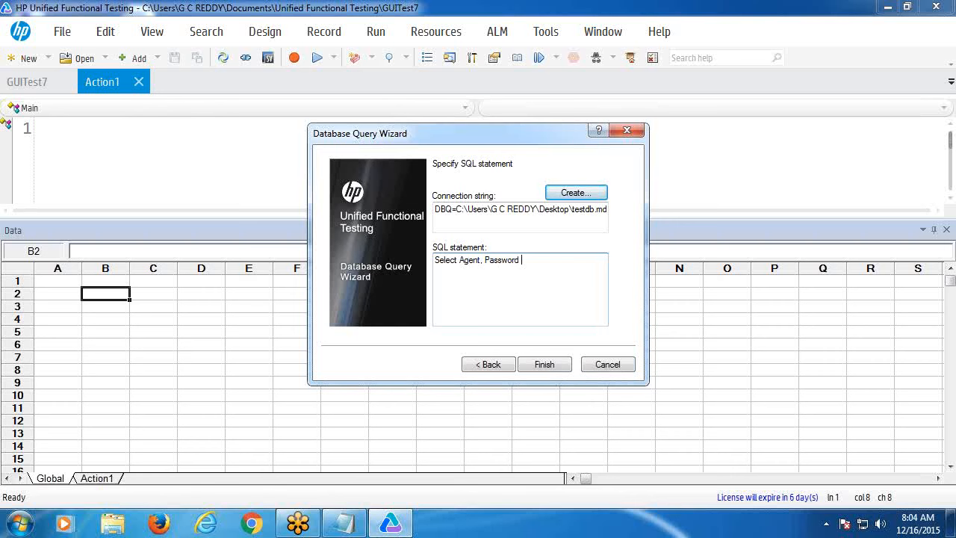
{"action": "type", "text": " from Login"}
{"action": "left_click", "coordinate": [545, 365]}
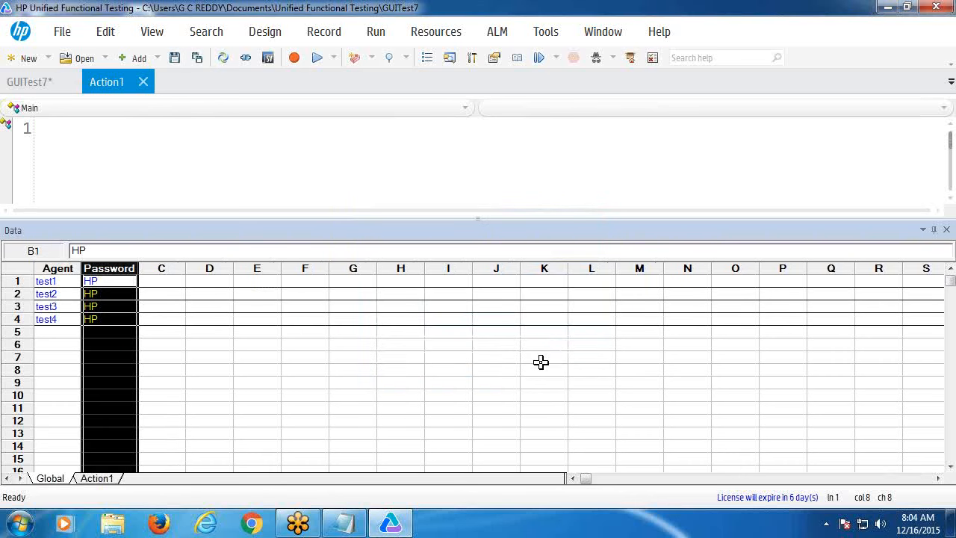
- Create a new GUI test GUITest8, discarding unsaved changes to GUITest7
{"action": "left_click", "coordinate": [337, 358]}
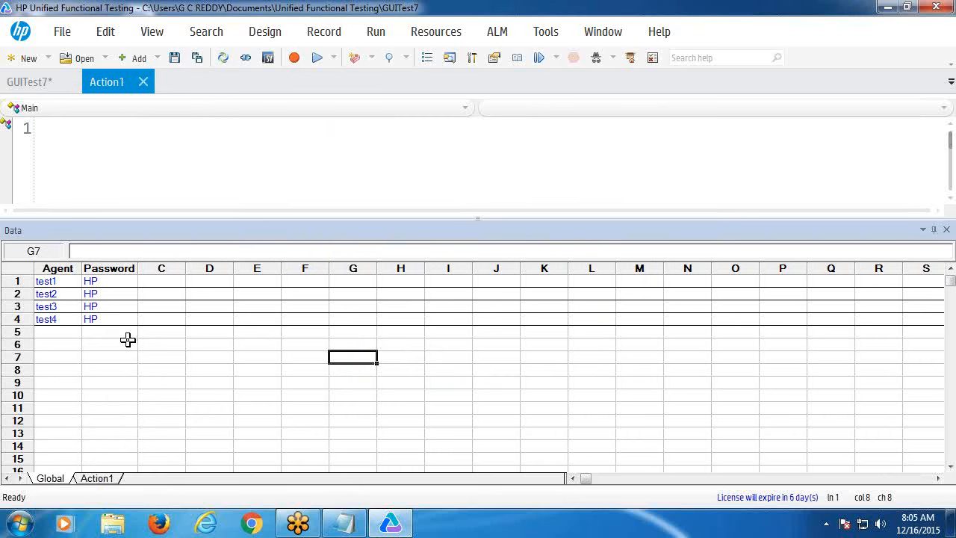
{"action": "left_click", "coordinate": [28, 59]}
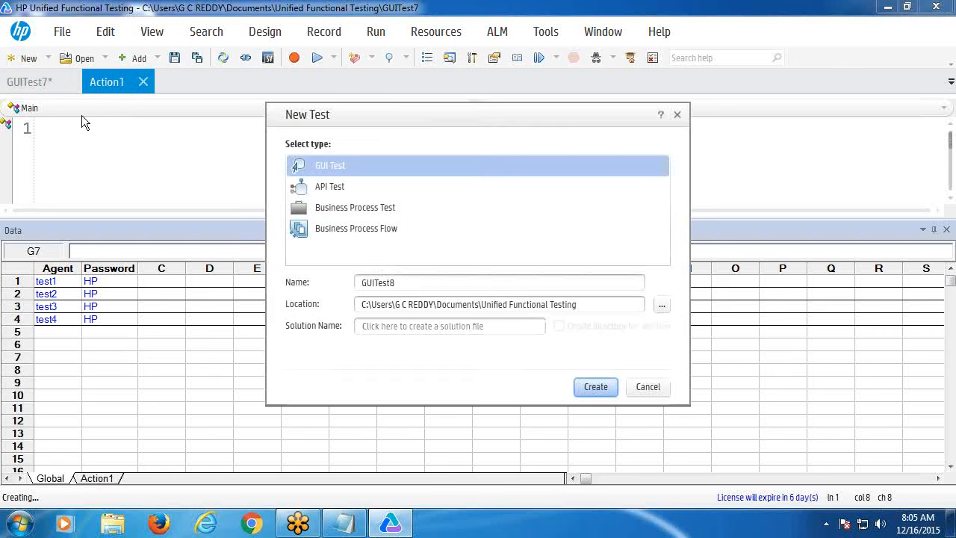
{"action": "left_click", "coordinate": [603, 390]}
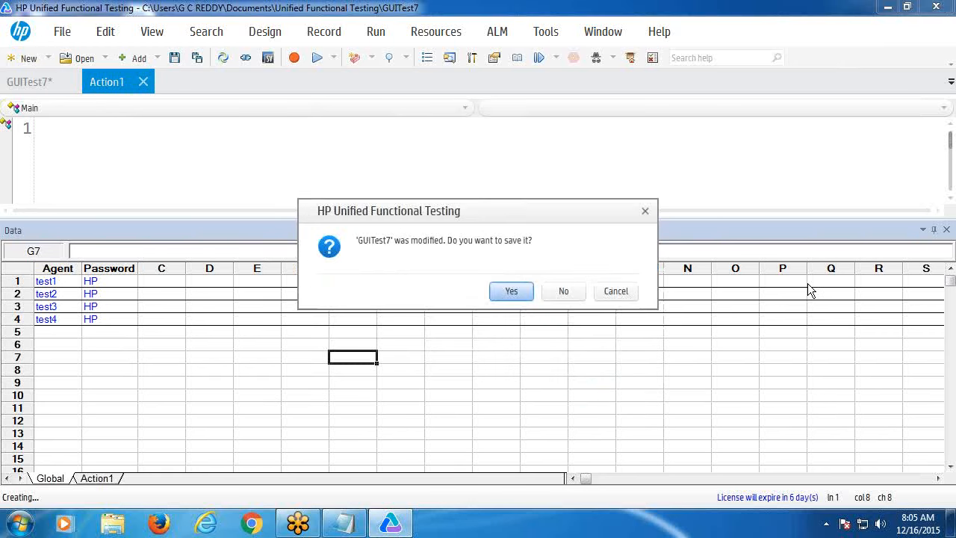
{"action": "left_click", "coordinate": [570, 289]}
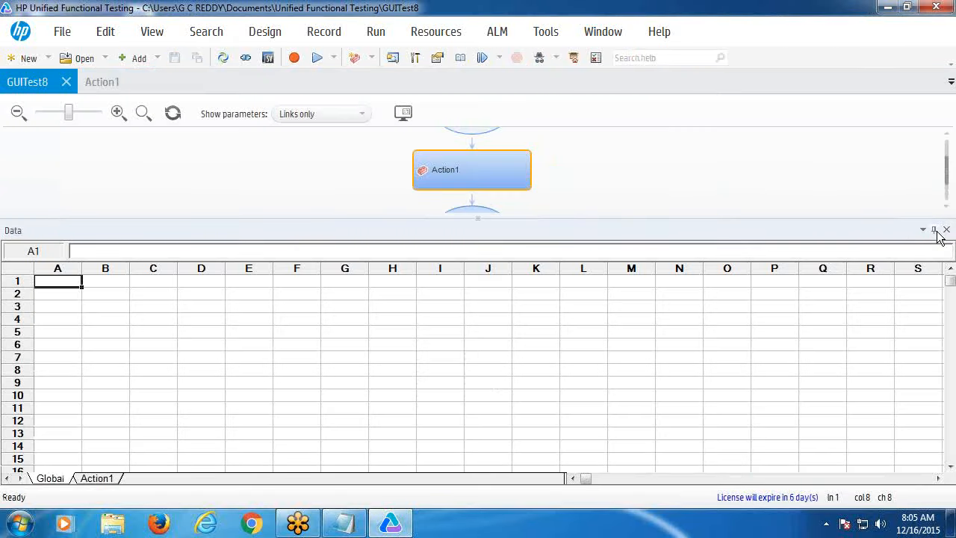
- Hide the Data pane, show the Action1 script, and minimize UFT
{"action": "left_click", "coordinate": [946, 230]}
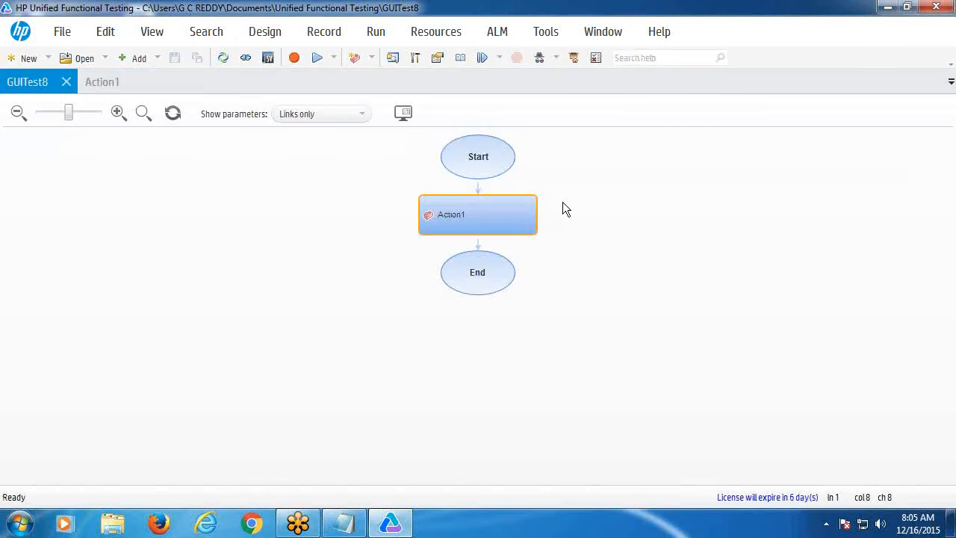
{"action": "left_click", "coordinate": [117, 82]}
{"action": "left_click", "coordinate": [887, 8]}
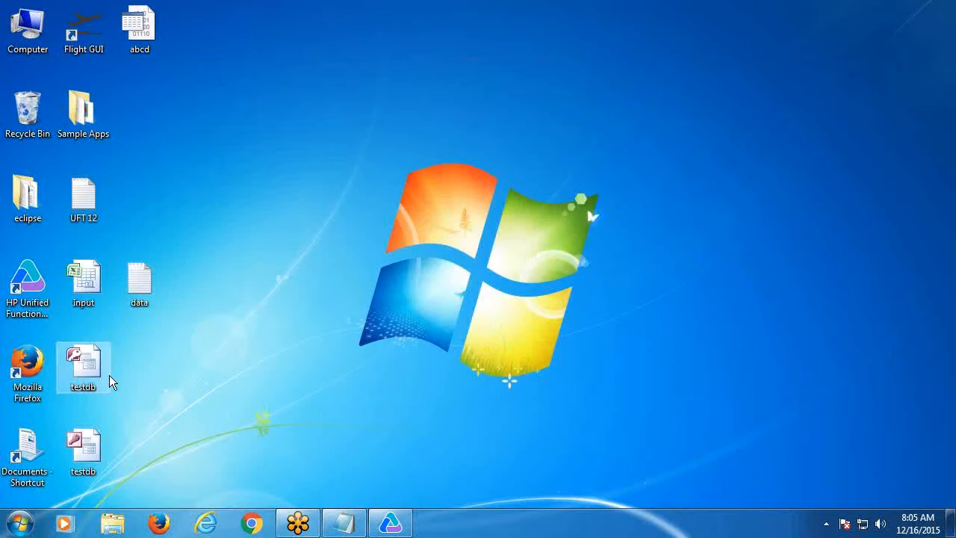
- Delete the lower testdb file on the desktop to the Recycle Bin
{"action": "left_click", "coordinate": [100, 457]}
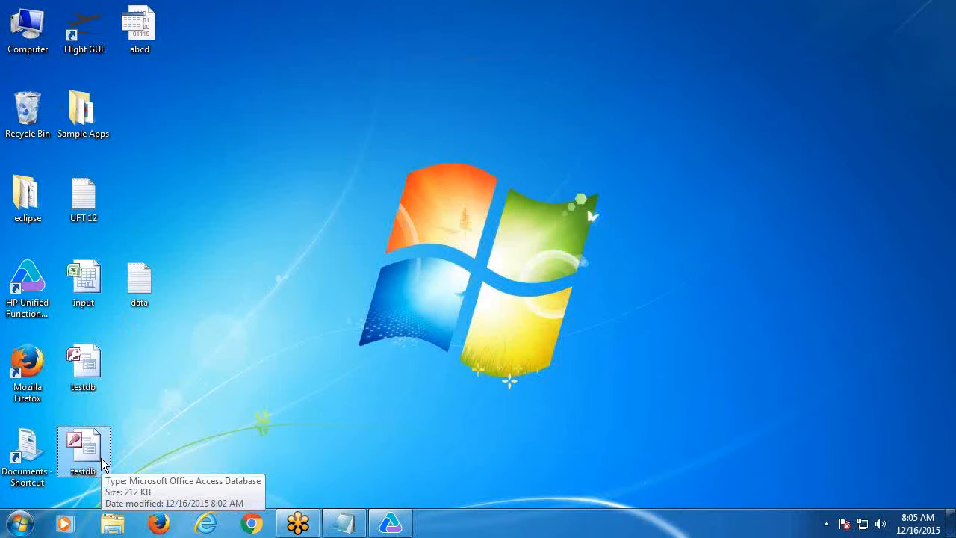
{"action": "double_click", "coordinate": [103, 465]}
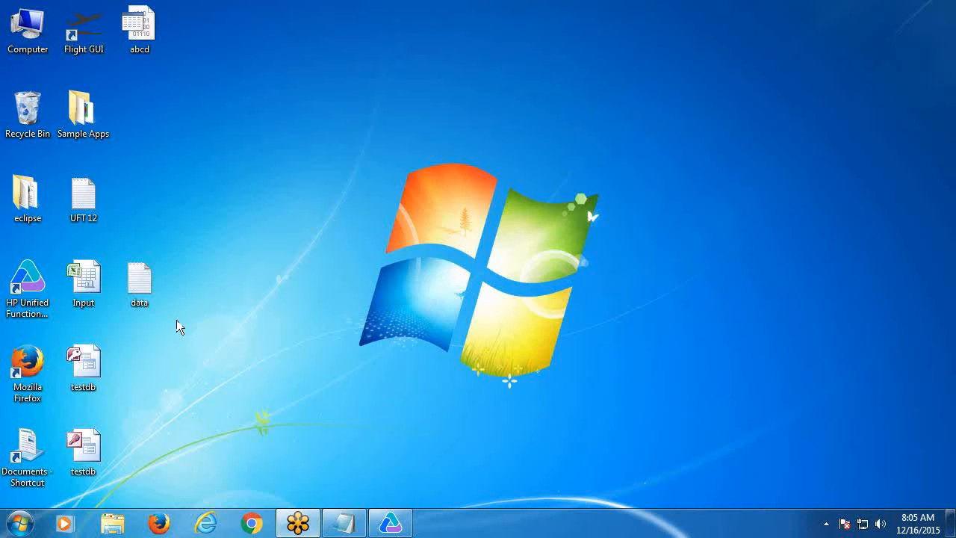
{"action": "right_click", "coordinate": [83, 451]}
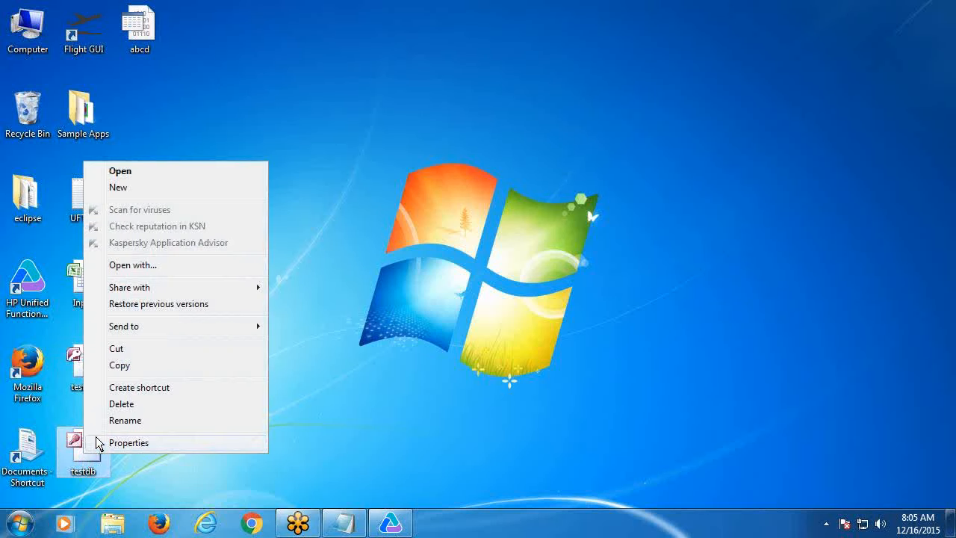
{"action": "left_click", "coordinate": [120, 404]}
{"action": "left_click", "coordinate": [533, 320]}
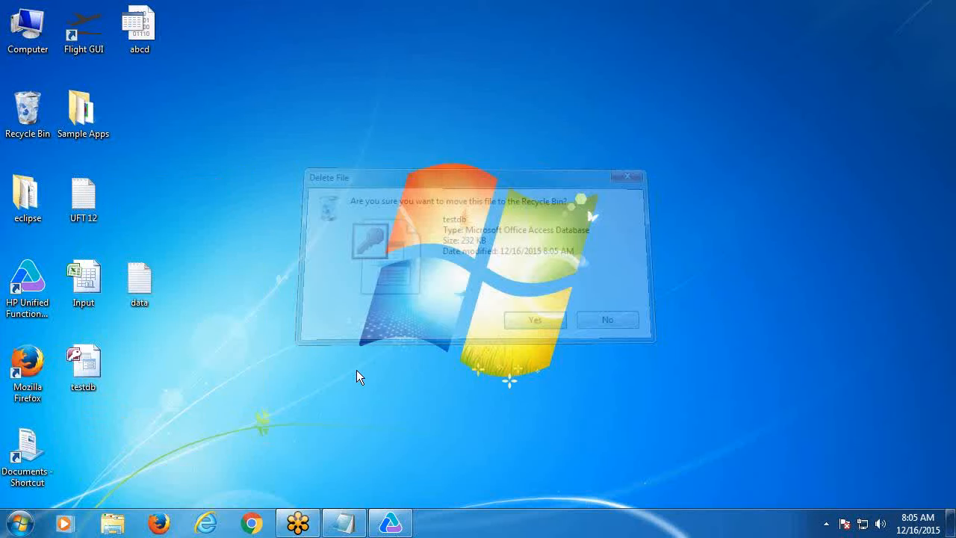
- Delete the remaining testdb file as well, then bring back the UFT 12 notes
{"action": "right_click", "coordinate": [98, 367]}
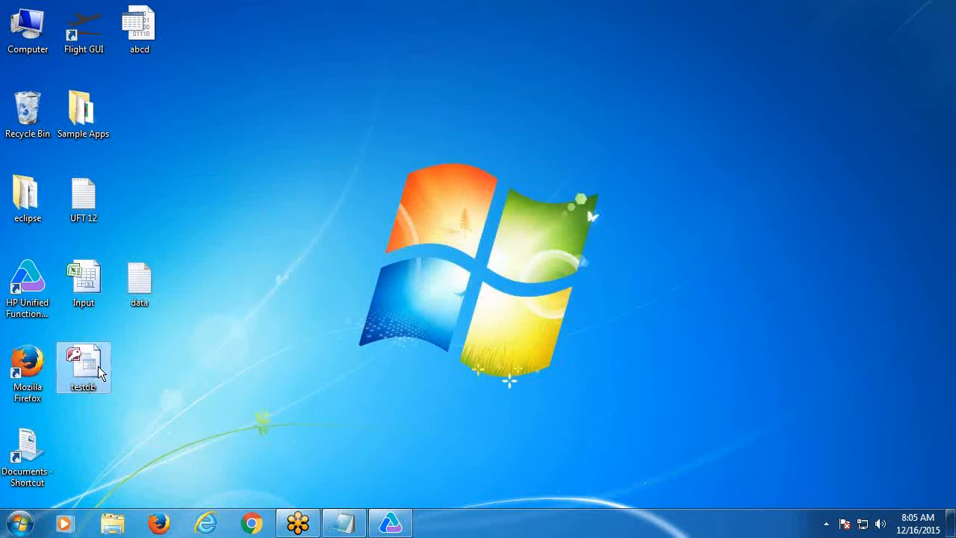
{"action": "left_click", "coordinate": [139, 333]}
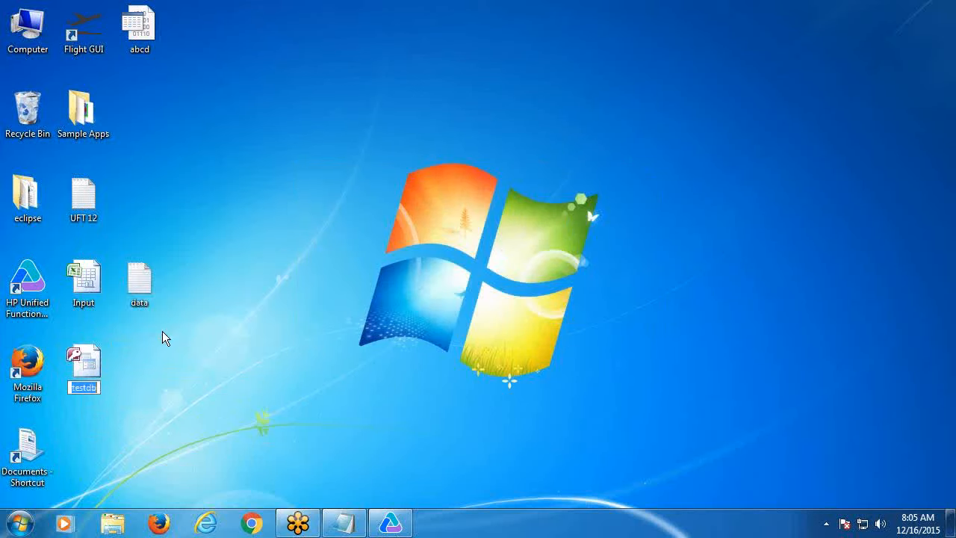
{"action": "left_click", "coordinate": [93, 366]}
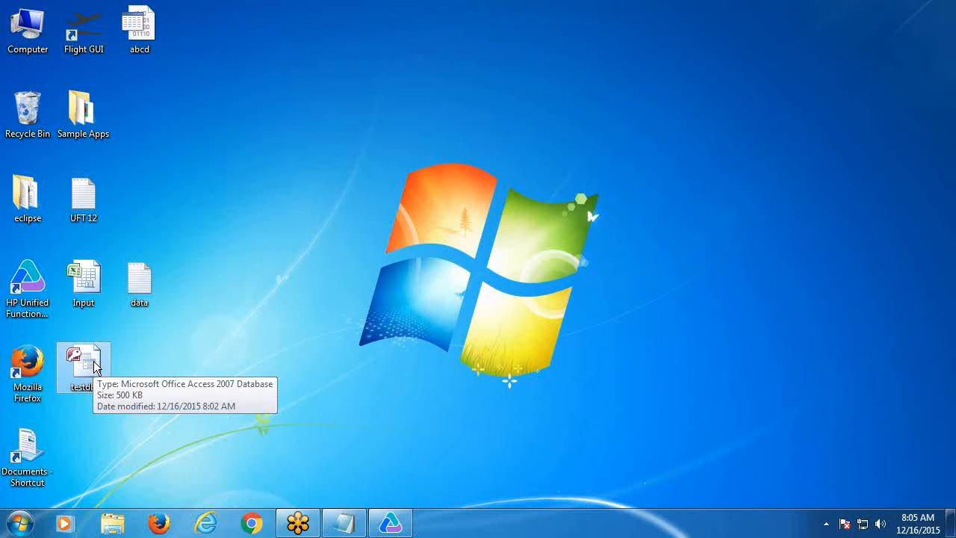
{"action": "right_click", "coordinate": [94, 367]}
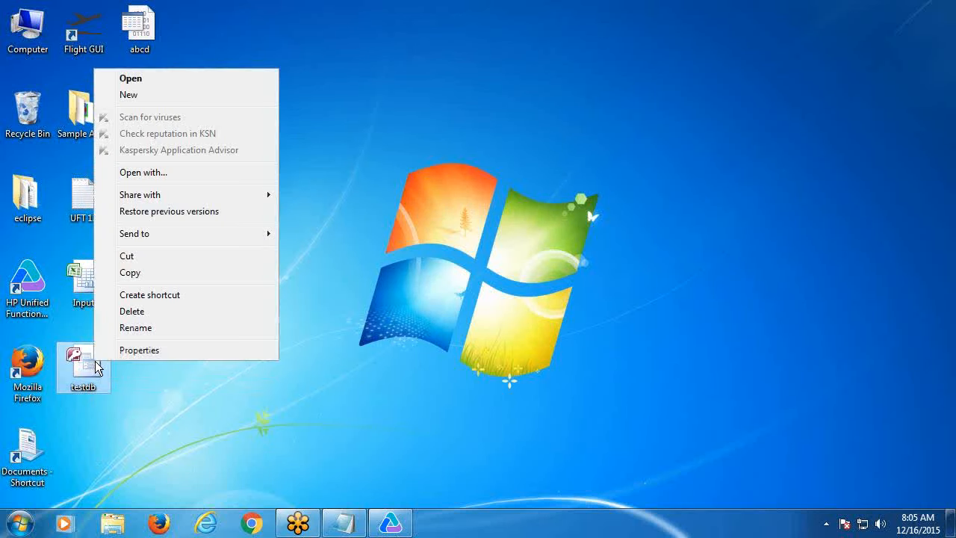
{"action": "left_click", "coordinate": [133, 311]}
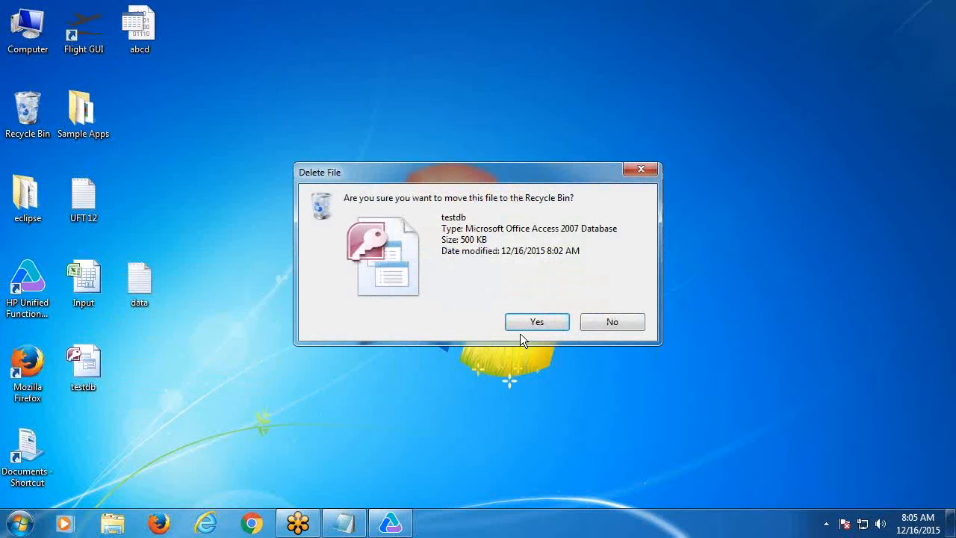
{"action": "left_click", "coordinate": [536, 322]}
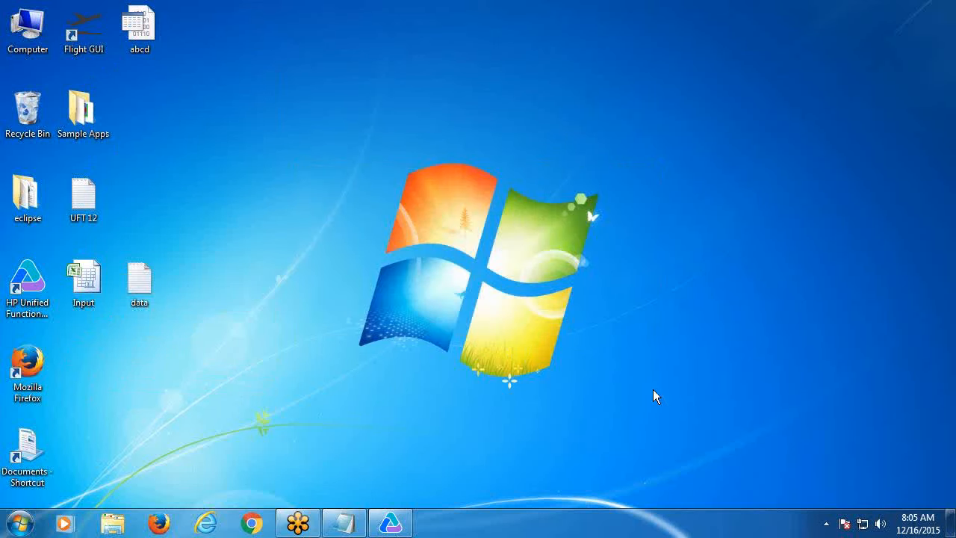
{"action": "left_click", "coordinate": [344, 523]}
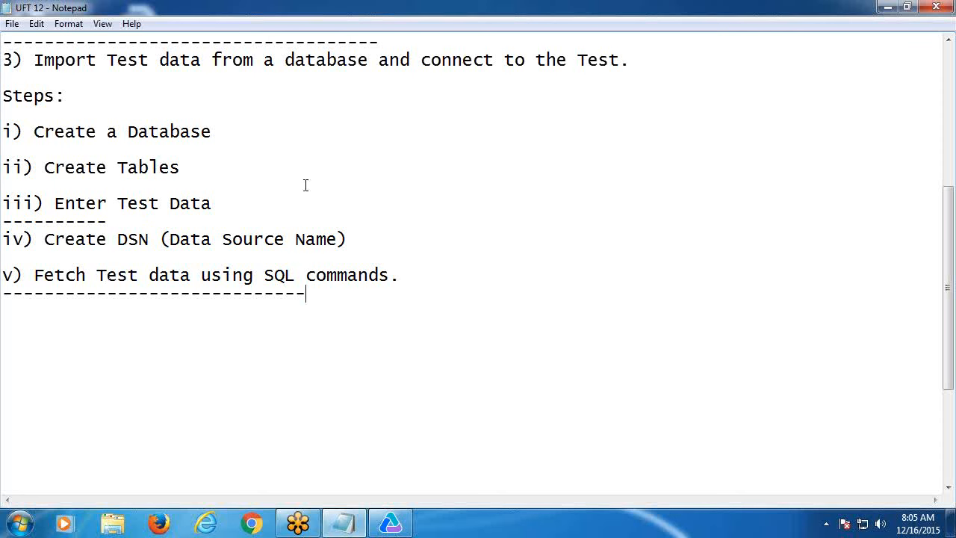
{"action": "left_click_drag", "start_coordinate": [8, 127], "coordinate": [280, 126]}
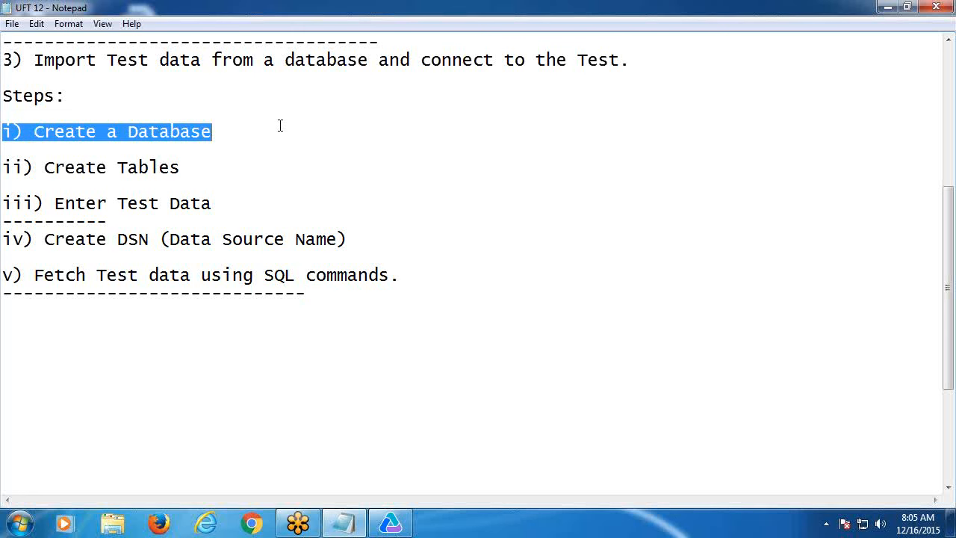
{"action": "left_click", "coordinate": [288, 148]}
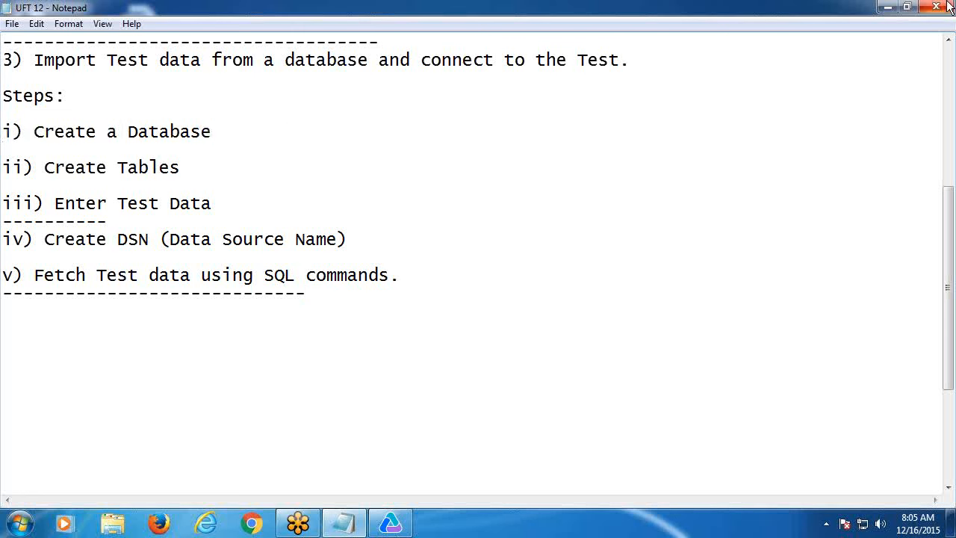
{"action": "left_click", "coordinate": [891, 8]}
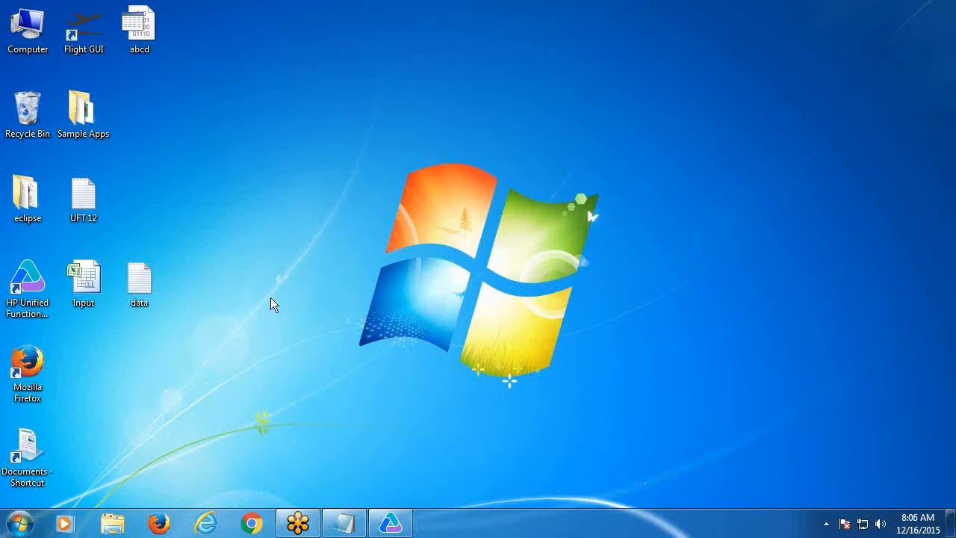
- Launch Microsoft Office Access 2007 from Start > All Programs > Microsoft Office
{"action": "left_click", "coordinate": [20, 528]}
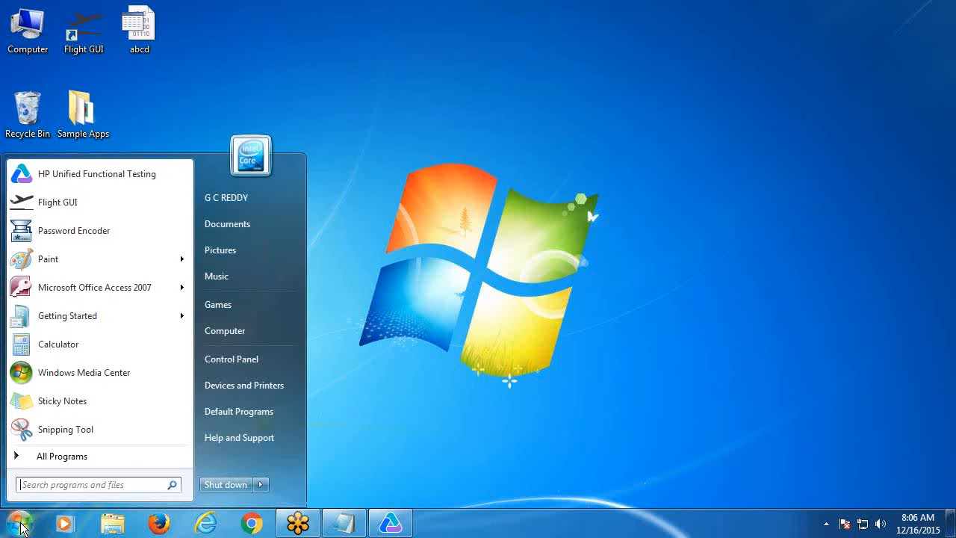
{"action": "left_click", "coordinate": [65, 457]}
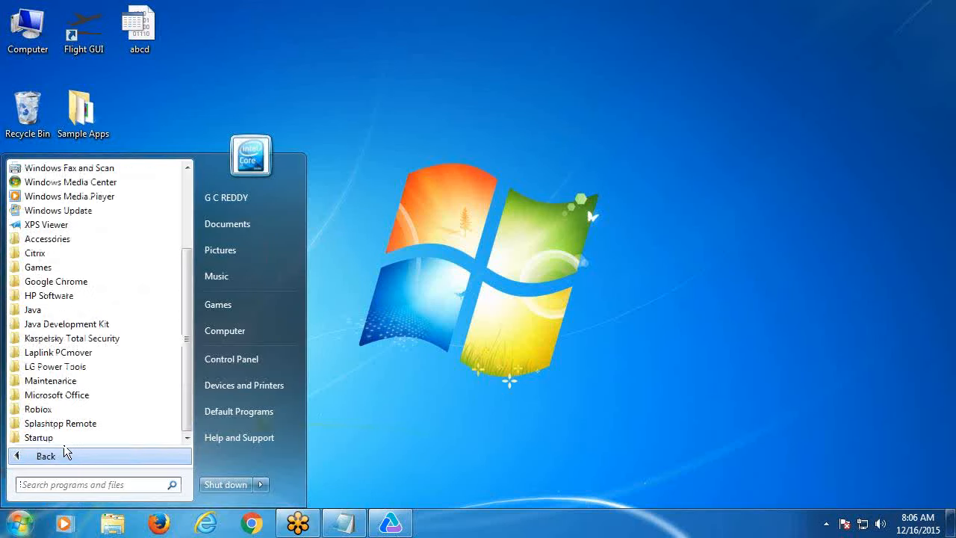
{"action": "left_click", "coordinate": [65, 400]}
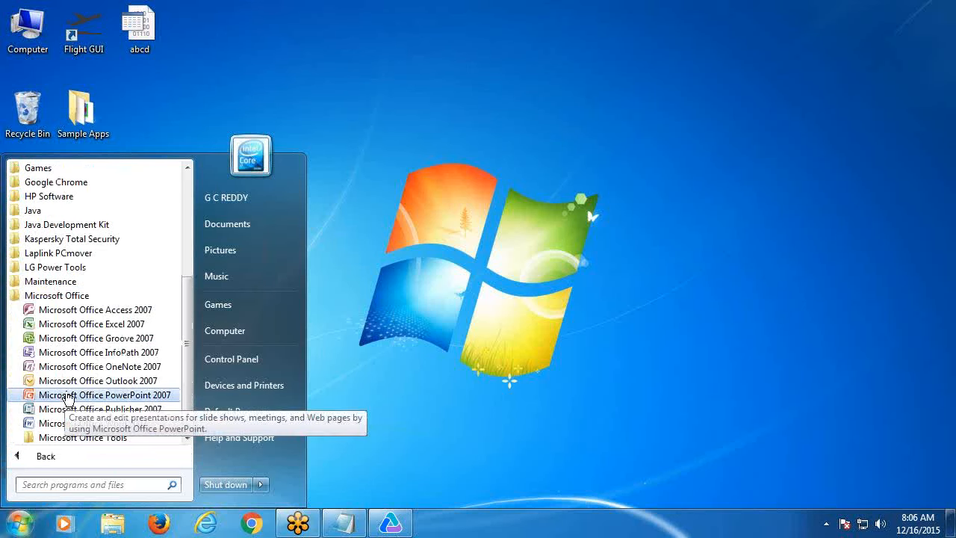
{"action": "left_click", "coordinate": [102, 313]}
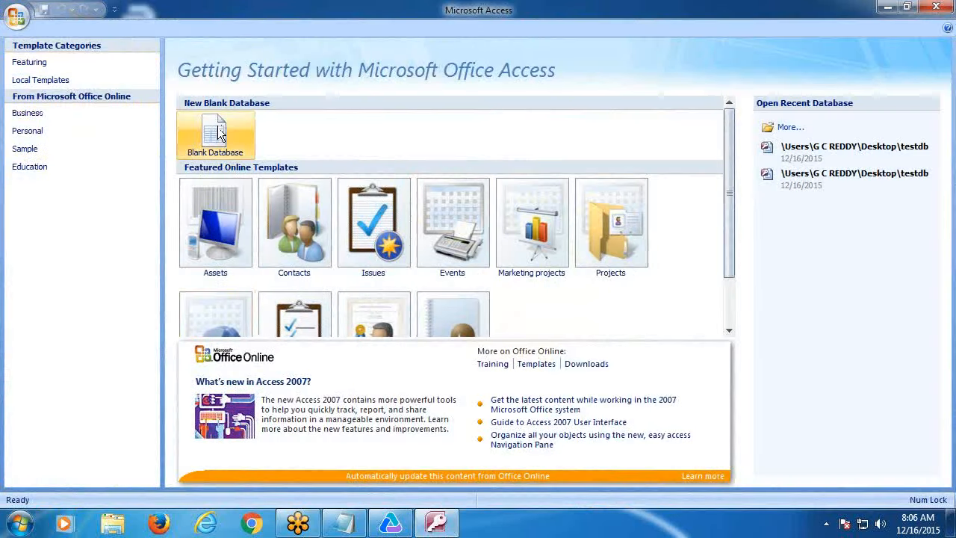
- Create a new blank database, replacing the name Database1 with testdb
{"action": "left_click", "coordinate": [215, 134]}
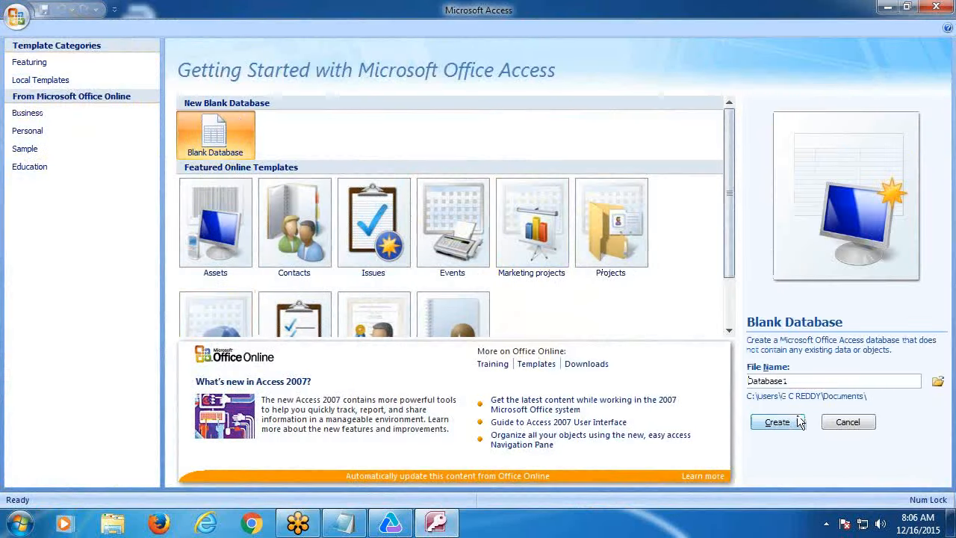
{"action": "double_click", "coordinate": [791, 381]}
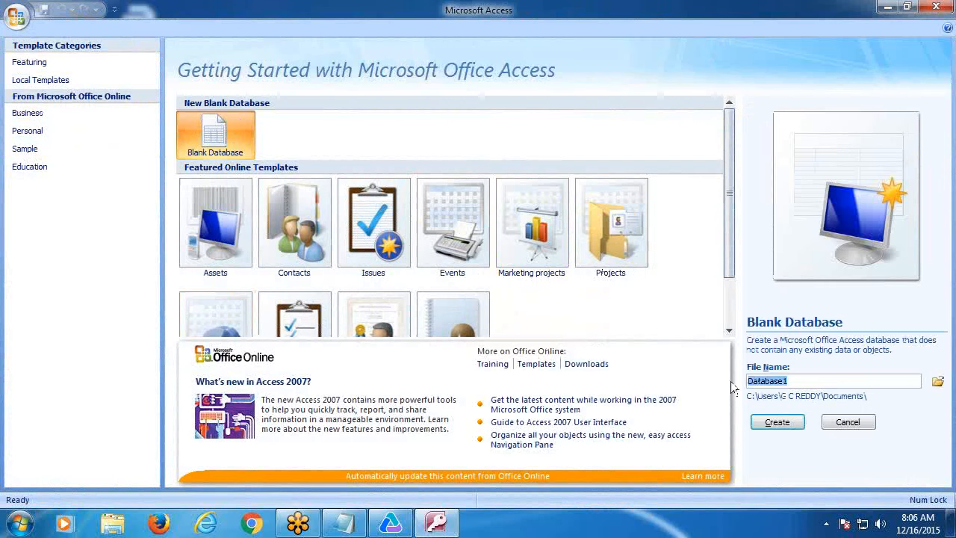
{"action": "type", "text": "testp"}
{"action": "type", "text": "o"}
{"action": "key", "text": "BackSpace"}
{"action": "type", "text": "b"}
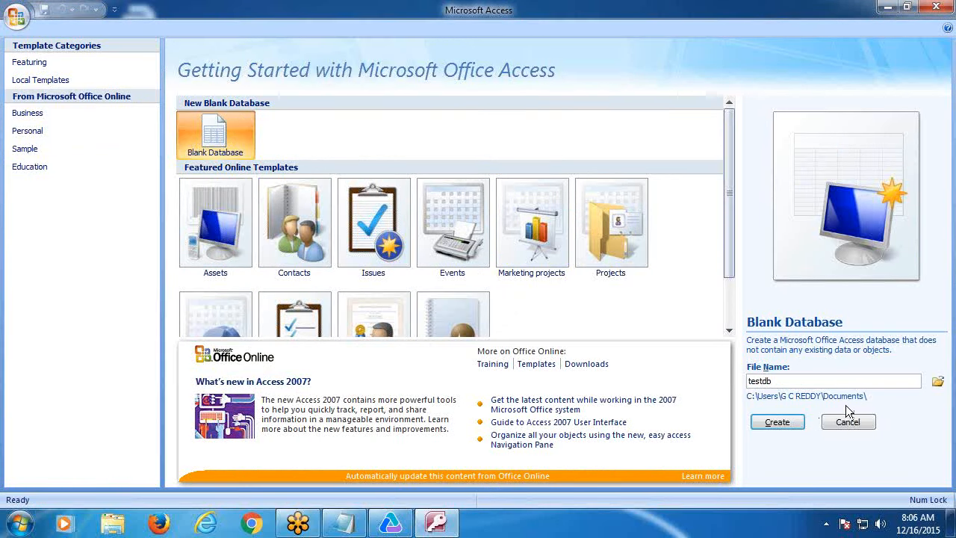
{"action": "left_click", "coordinate": [777, 421]}
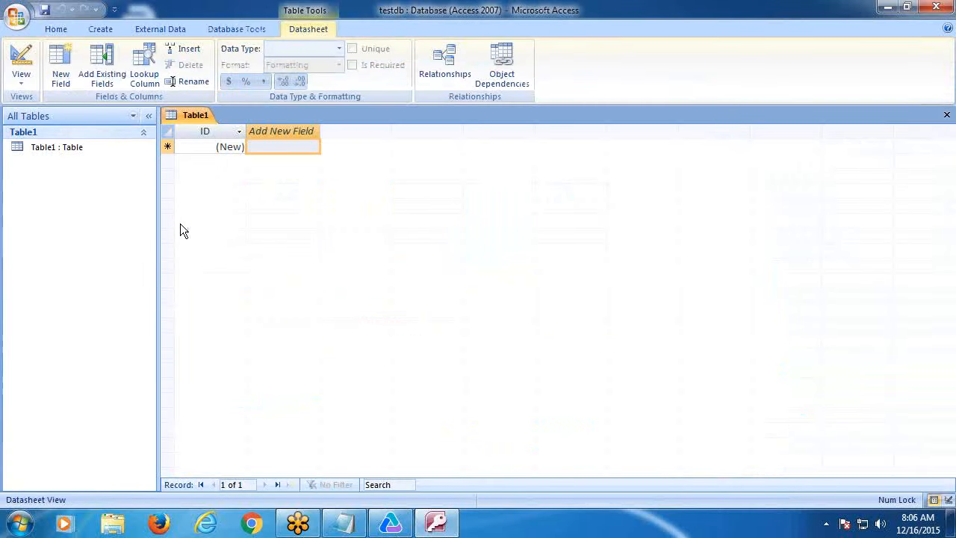
- Rename the new table's first two columns to Agent and Password
{"action": "left_click", "coordinate": [299, 131]}
{"action": "right_click", "coordinate": [299, 131]}
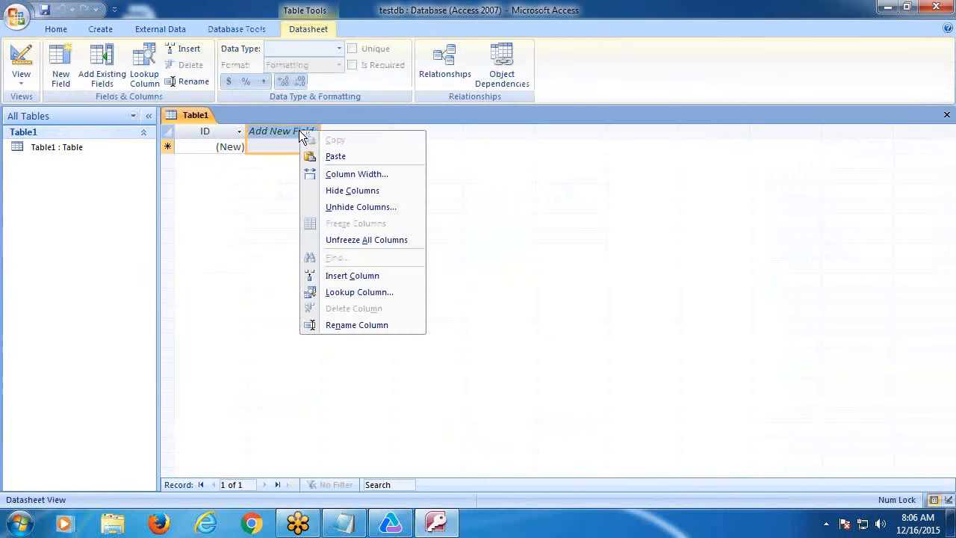
{"action": "left_click", "coordinate": [352, 326]}
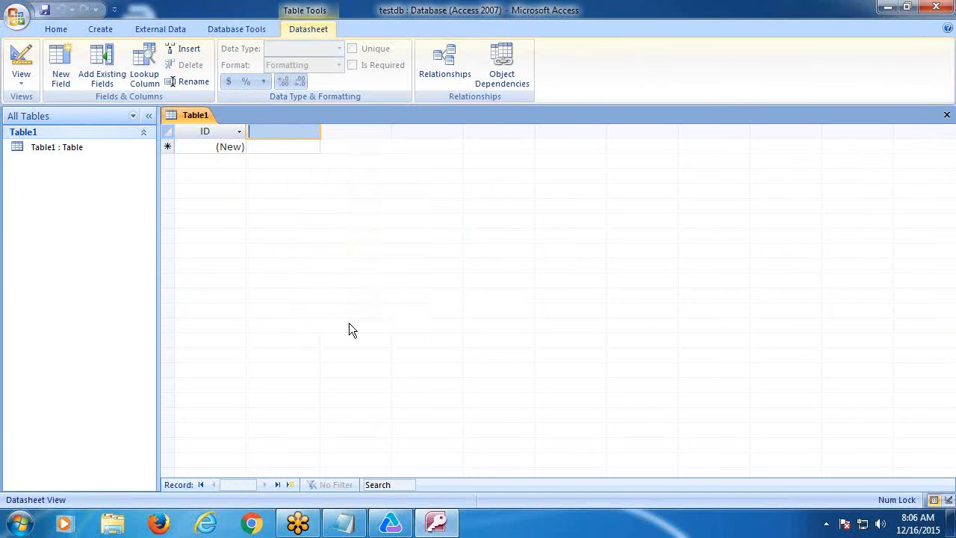
{"action": "type", "text": "Agent"}
{"action": "left_click", "coordinate": [304, 149]}
{"action": "left_click", "coordinate": [328, 148]}
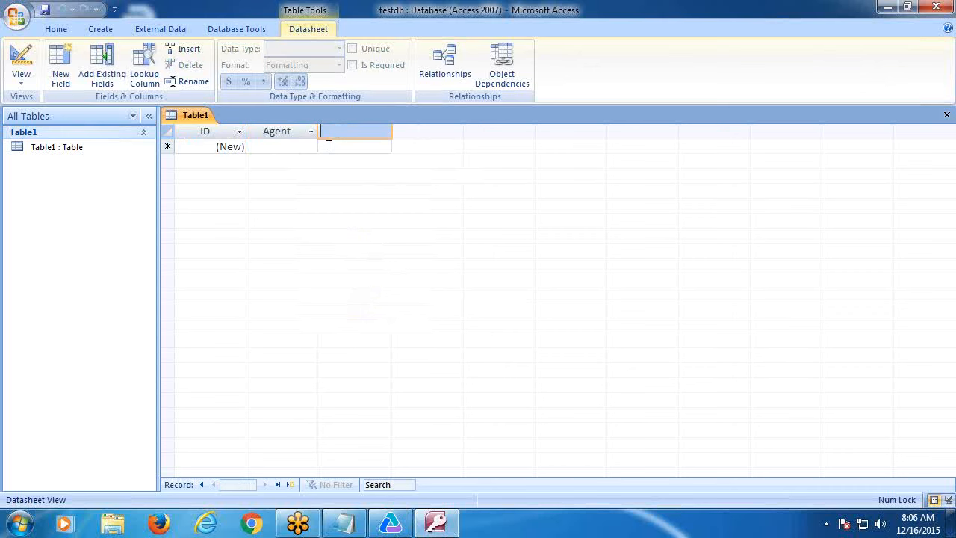
{"action": "type", "text": "Password"}
{"action": "left_click", "coordinate": [272, 146]}
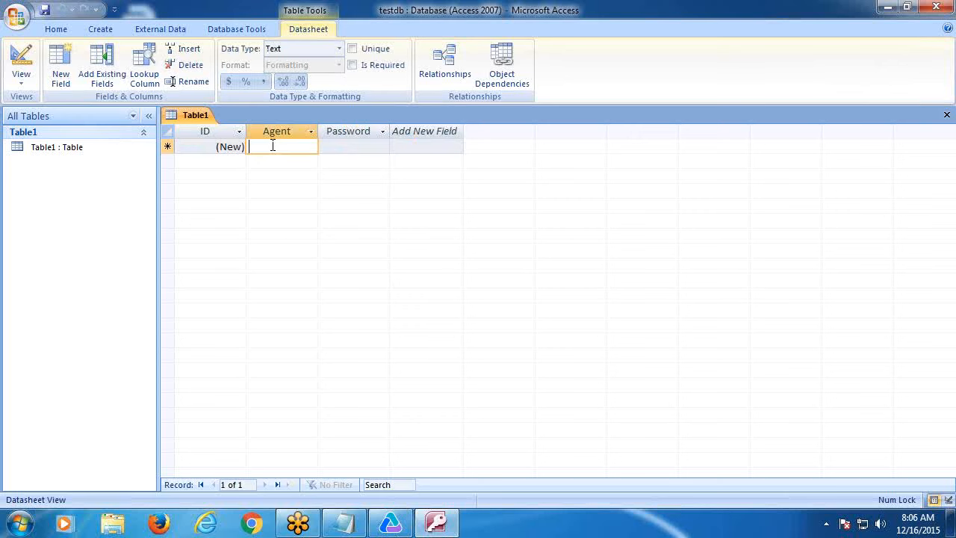
- Enter agents test1, test2, test3 and test4, each with a password
{"action": "type", "text": "test1"}
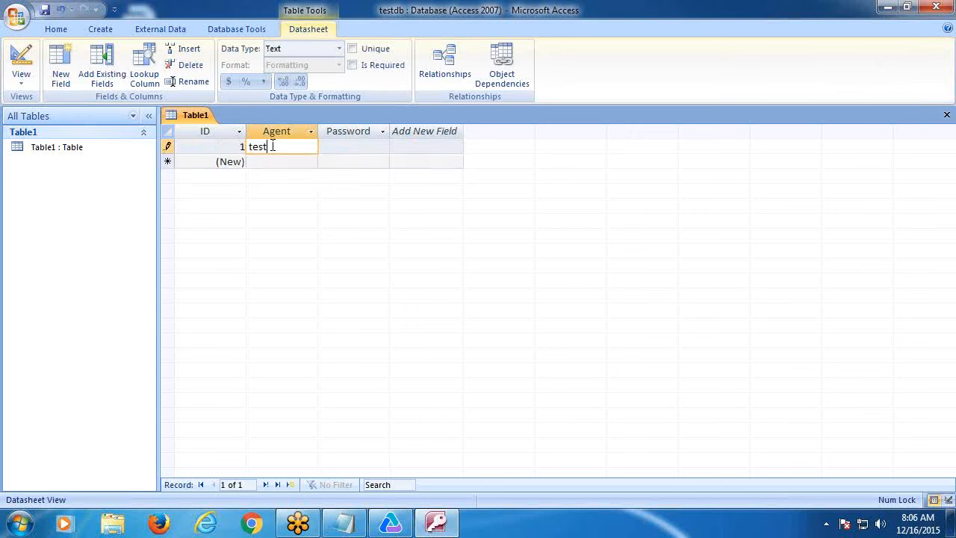
{"action": "left_click", "coordinate": [337, 147]}
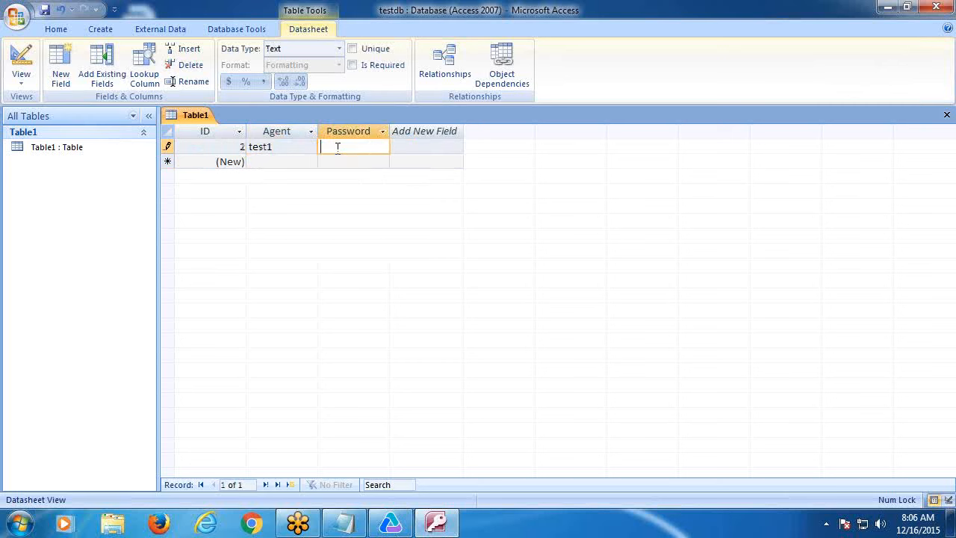
{"action": "type", "text": "HP"}
{"action": "left_click", "coordinate": [295, 166]}
{"action": "type", "text": "test2"}
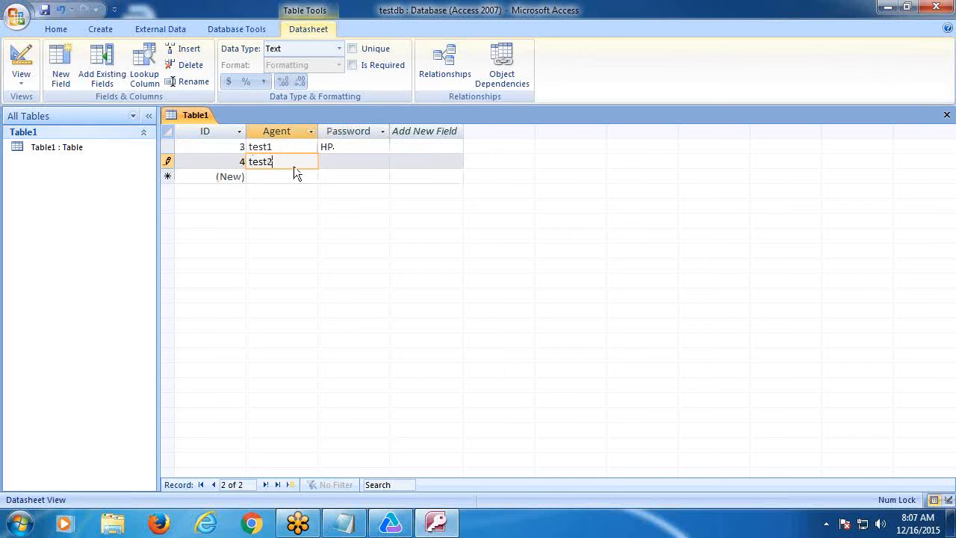
{"action": "left_click", "coordinate": [337, 162]}
{"action": "type", "text": "H"}
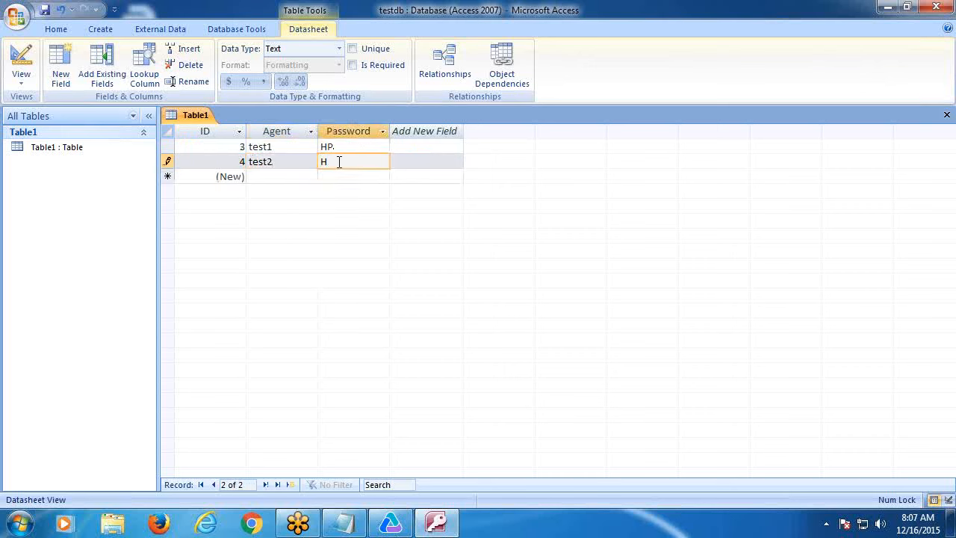
{"action": "type", "text": "P"}
{"action": "left_click", "coordinate": [280, 181]}
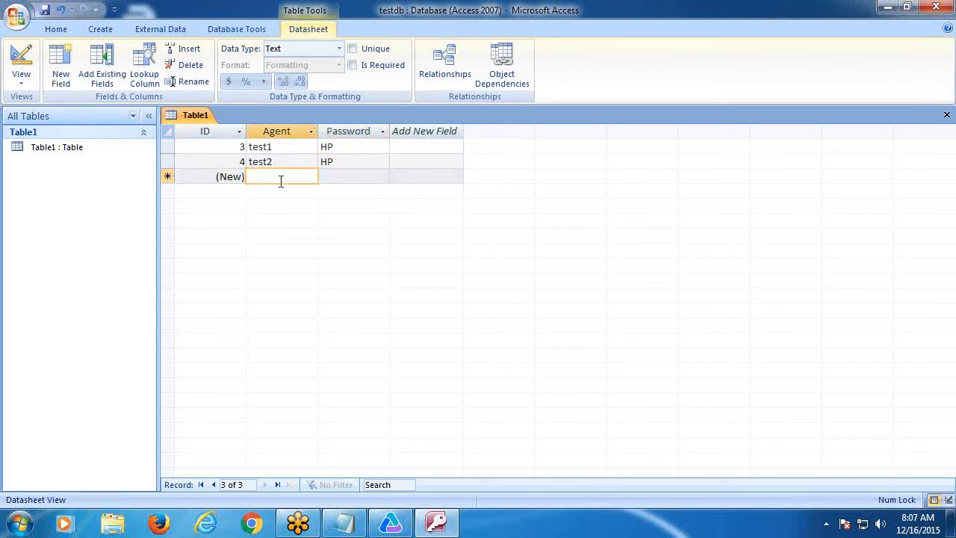
{"action": "type", "text": "test3"}
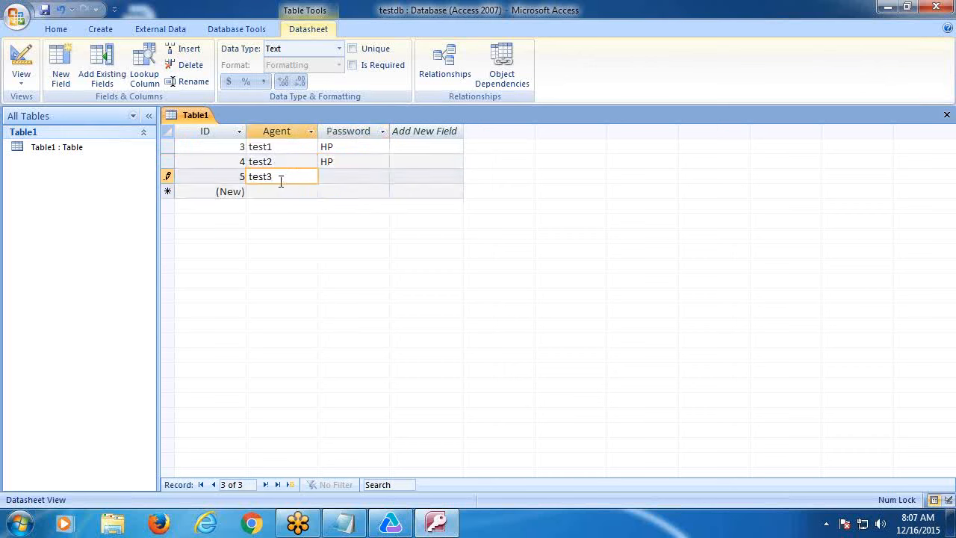
{"action": "left_click", "coordinate": [342, 176]}
{"action": "type", "text": "H"}
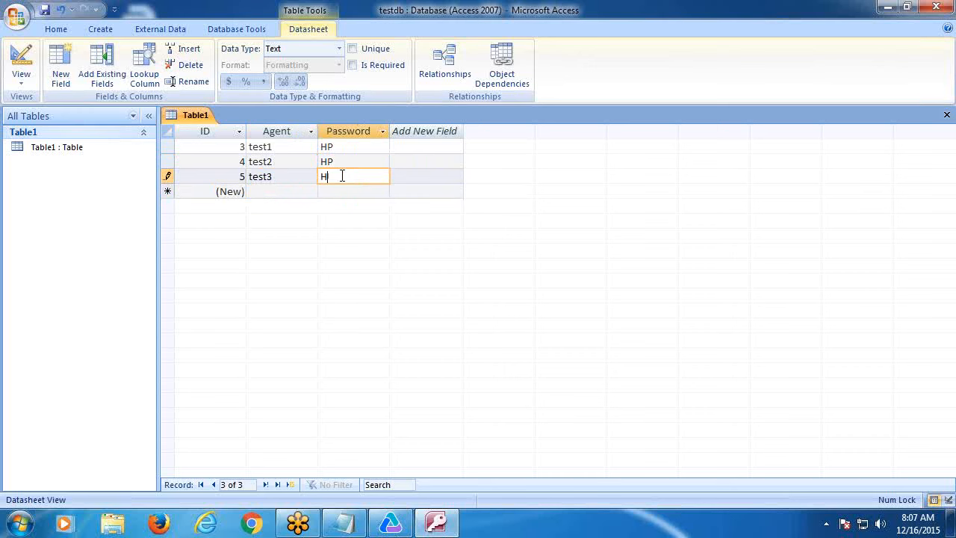
{"action": "type", "text": "P"}
{"action": "left_click", "coordinate": [286, 191]}
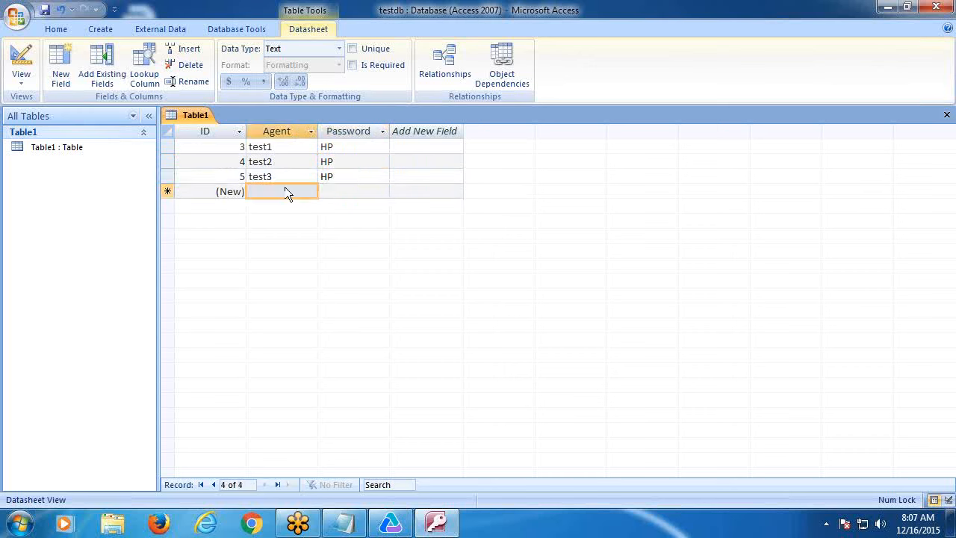
{"action": "type", "text": "test4"}
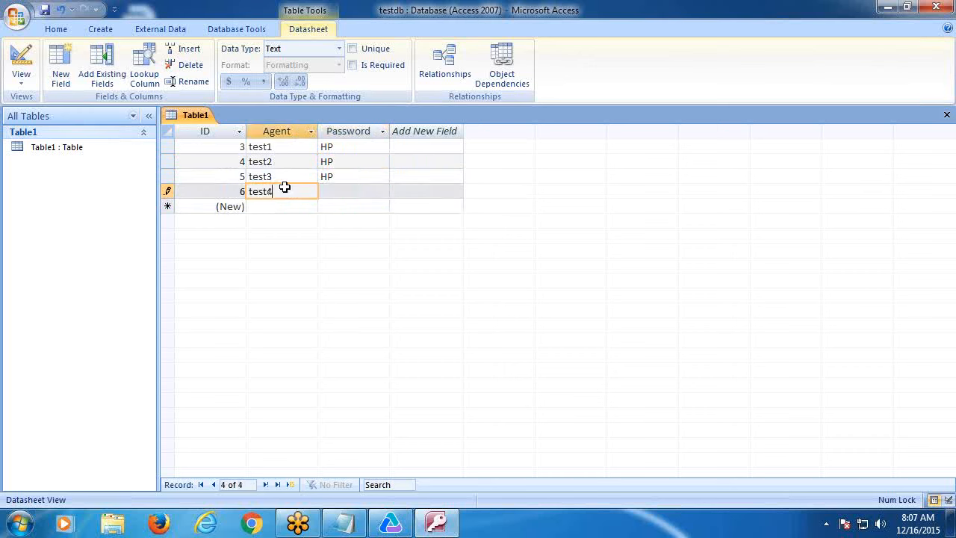
{"action": "left_click", "coordinate": [329, 189]}
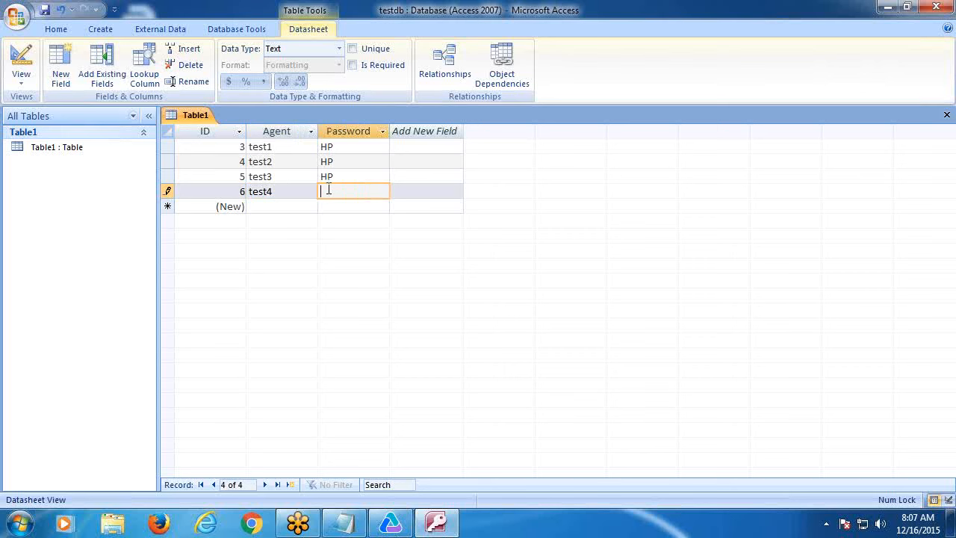
{"action": "type", "text": "HP"}
- Save the table as Login
{"action": "left_click", "coordinate": [45, 10]}
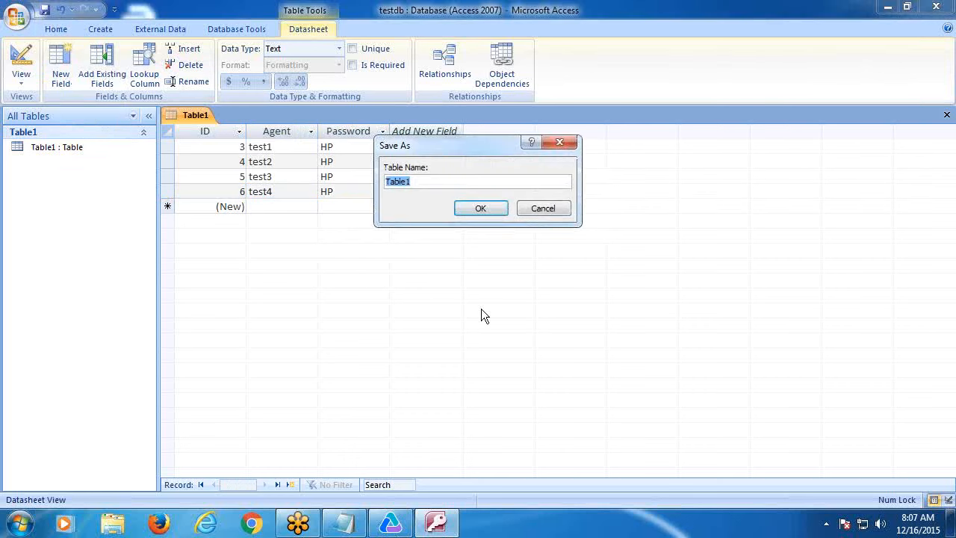
{"action": "type", "text": "Login"}
{"action": "left_click", "coordinate": [472, 209]}
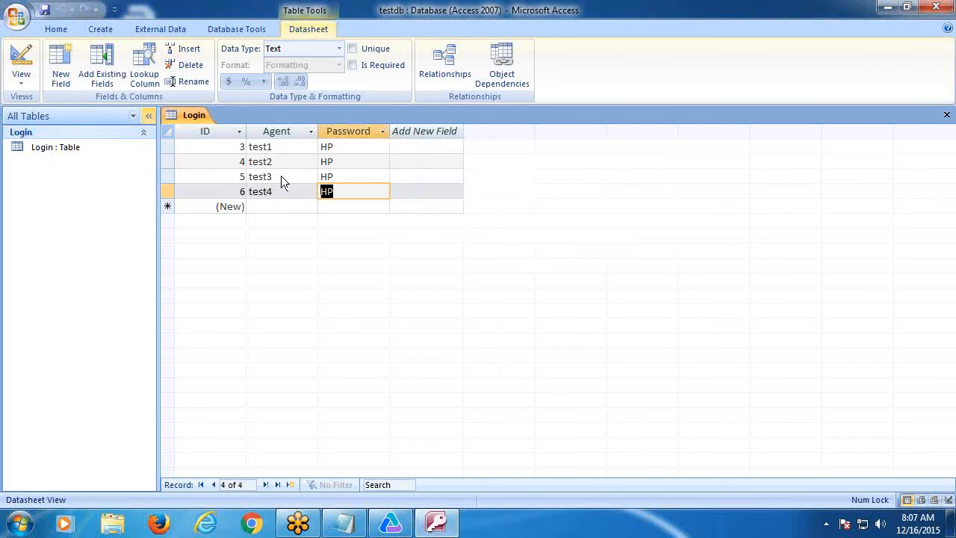
{"action": "left_click", "coordinate": [96, 29]}
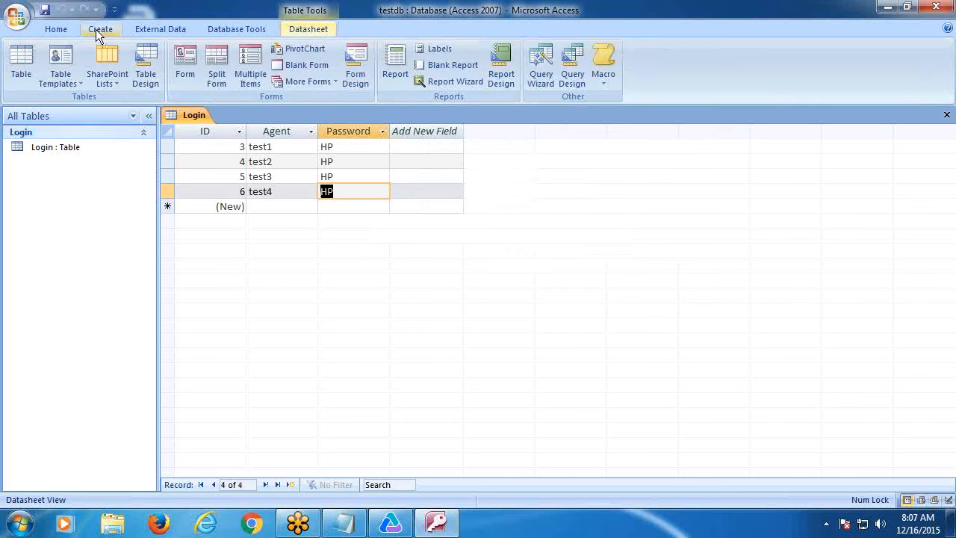
- Create a new blank table with a column named OrderNo
{"action": "left_click", "coordinate": [21, 63]}
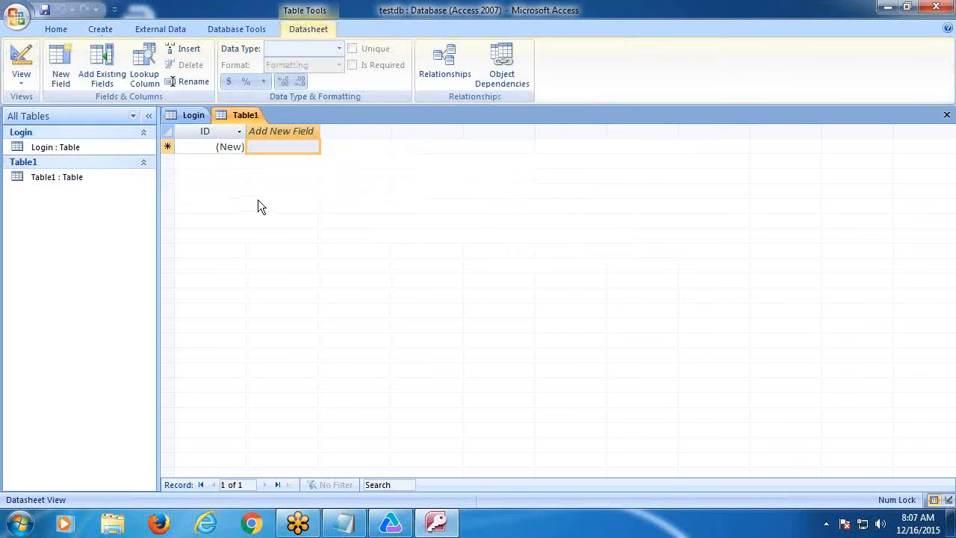
{"action": "right_click", "coordinate": [260, 133]}
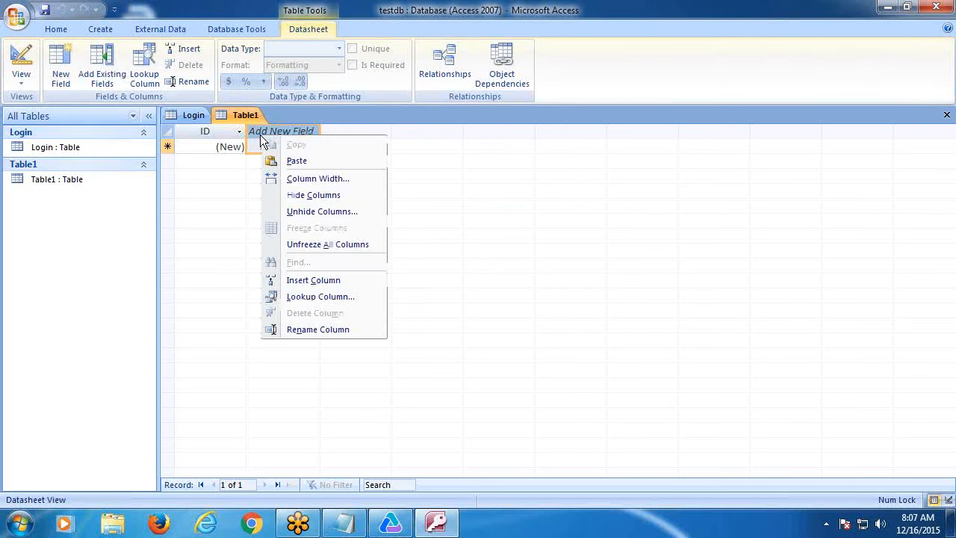
{"action": "left_click", "coordinate": [319, 330]}
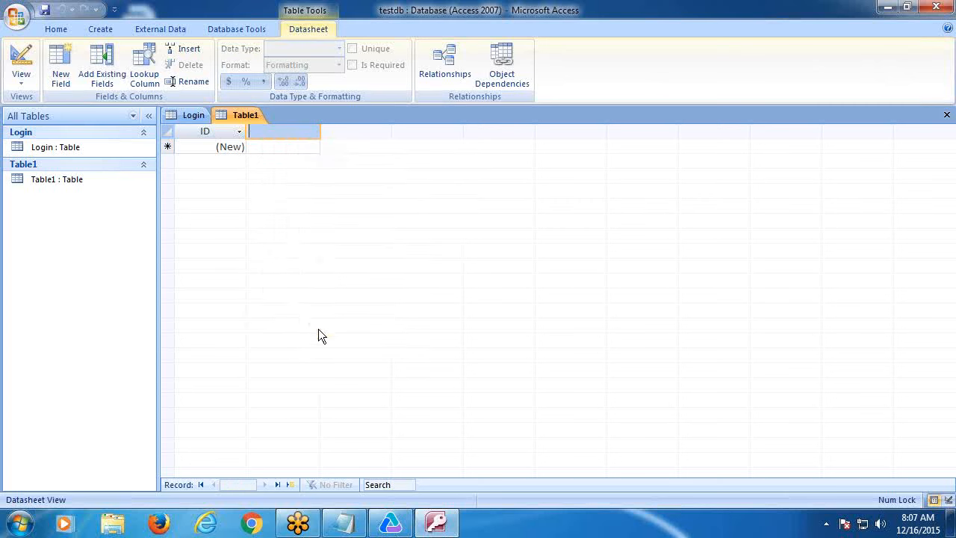
{"action": "type", "text": "OrderNo"}
{"action": "left_click", "coordinate": [270, 152]}
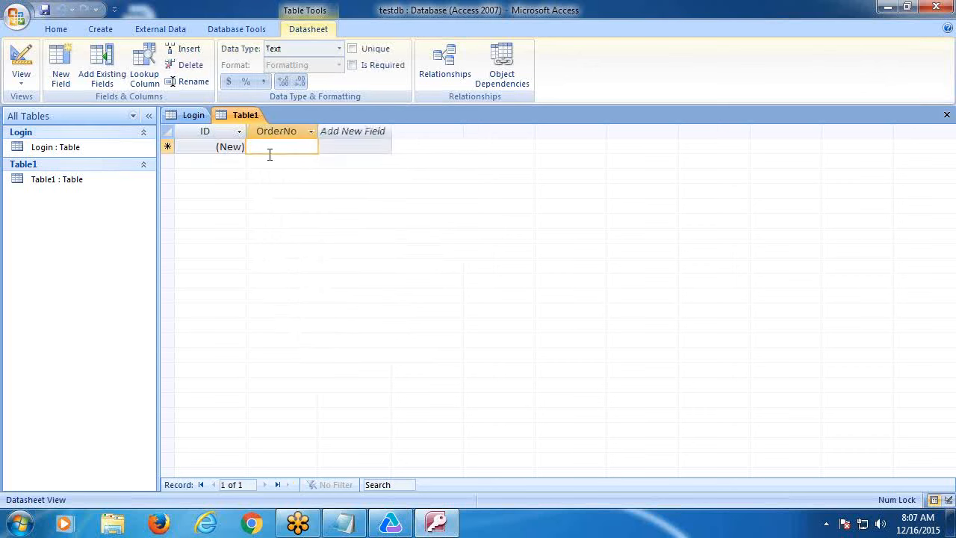
- Enter order numbers 1, 4, 7, 10 and 12 in the OrderNo column
{"action": "type", "text": "1"}
{"action": "left_click", "coordinate": [277, 165]}
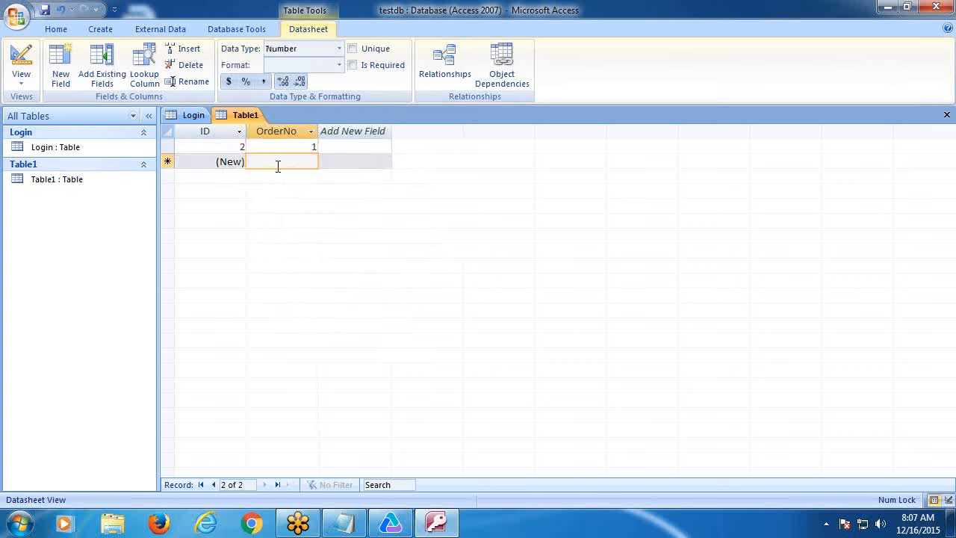
{"action": "type", "text": "4"}
{"action": "left_click", "coordinate": [284, 176]}
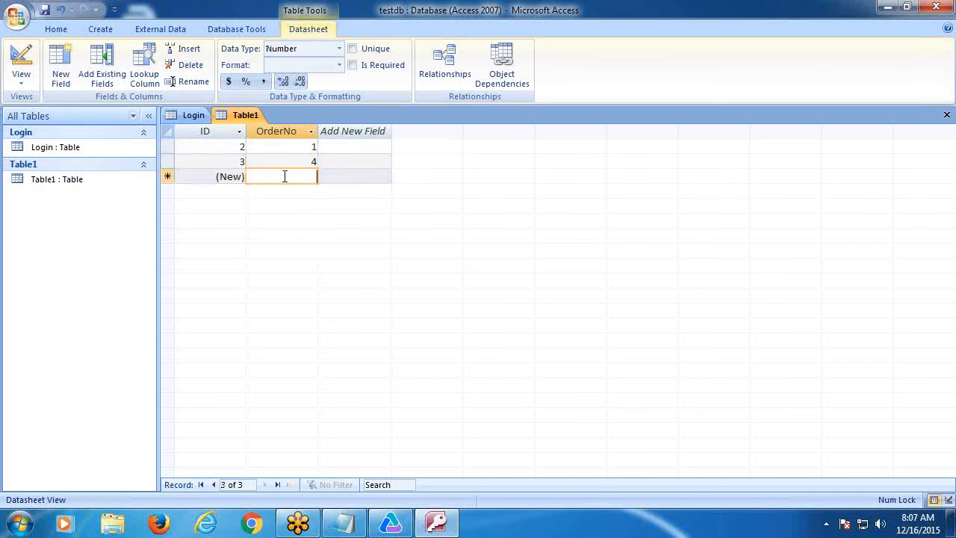
{"action": "type", "text": "7"}
{"action": "left_click", "coordinate": [288, 195]}
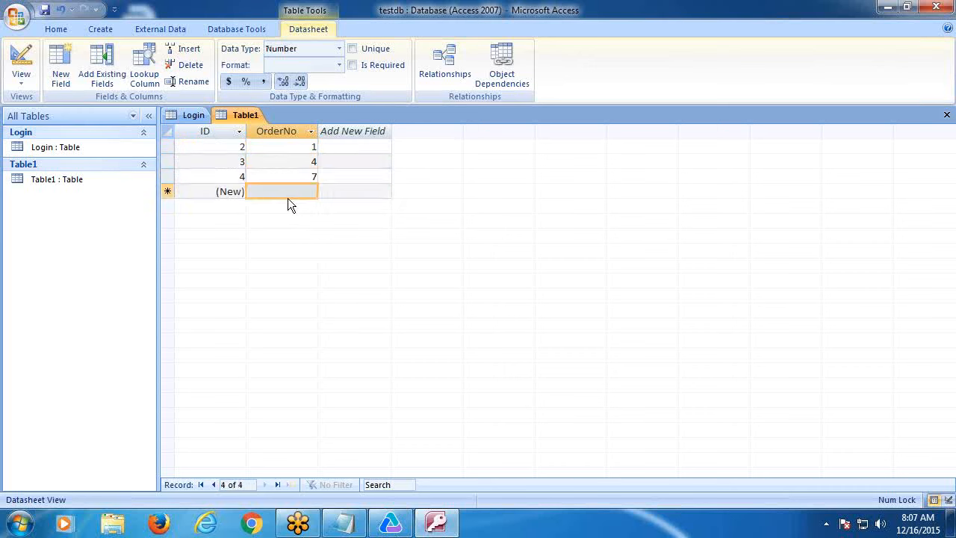
{"action": "type", "text": "10"}
{"action": "left_click", "coordinate": [285, 204]}
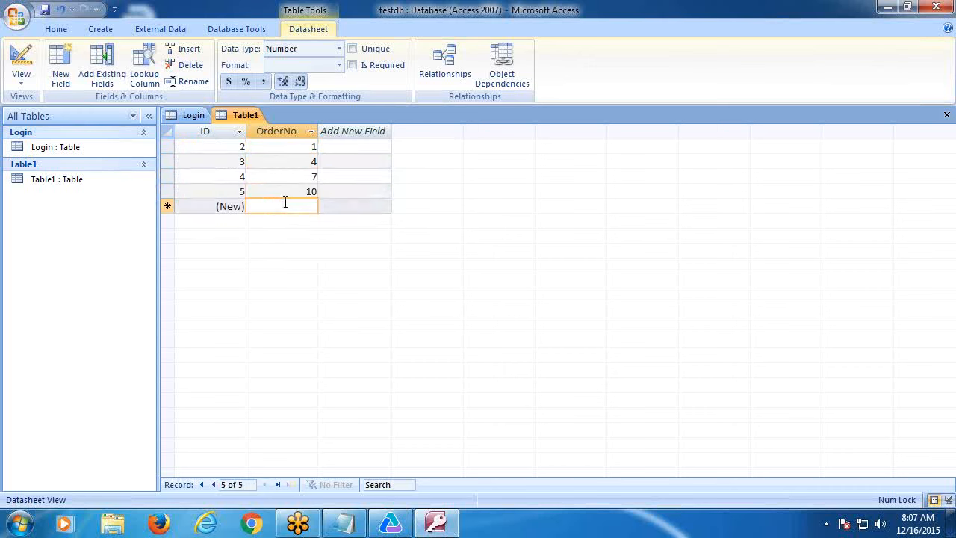
{"action": "type", "text": "12"}
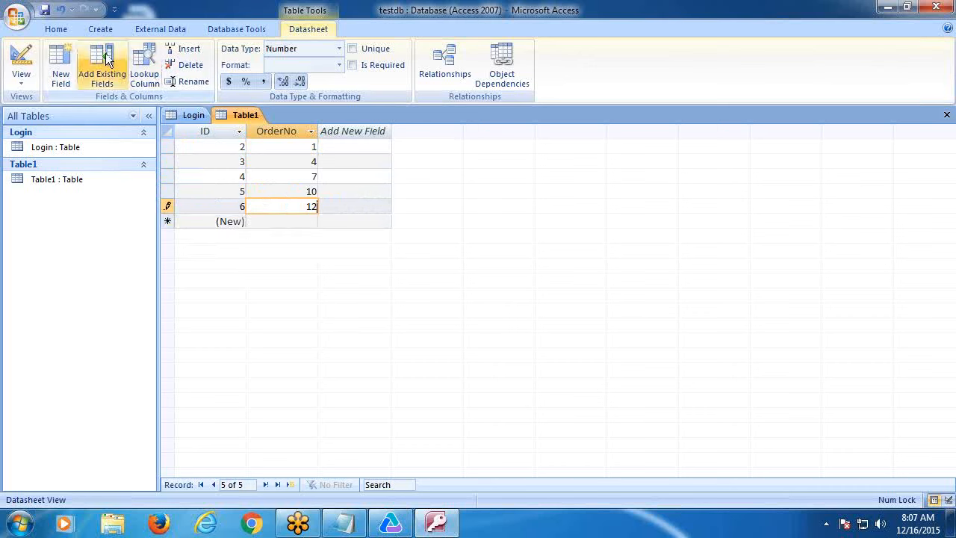
- Save the table as Orders
{"action": "left_click", "coordinate": [44, 10]}
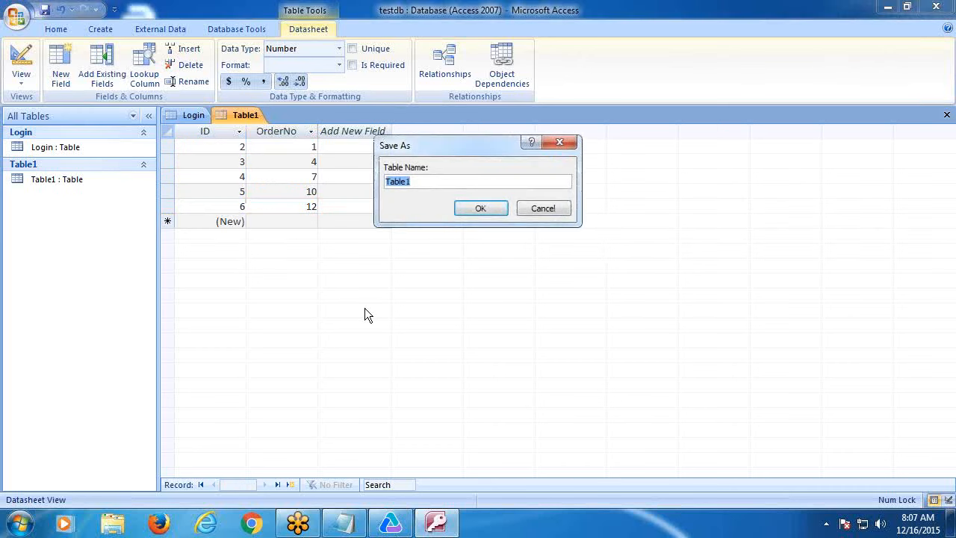
{"action": "type", "text": "Orders"}
{"action": "left_click", "coordinate": [464, 207]}
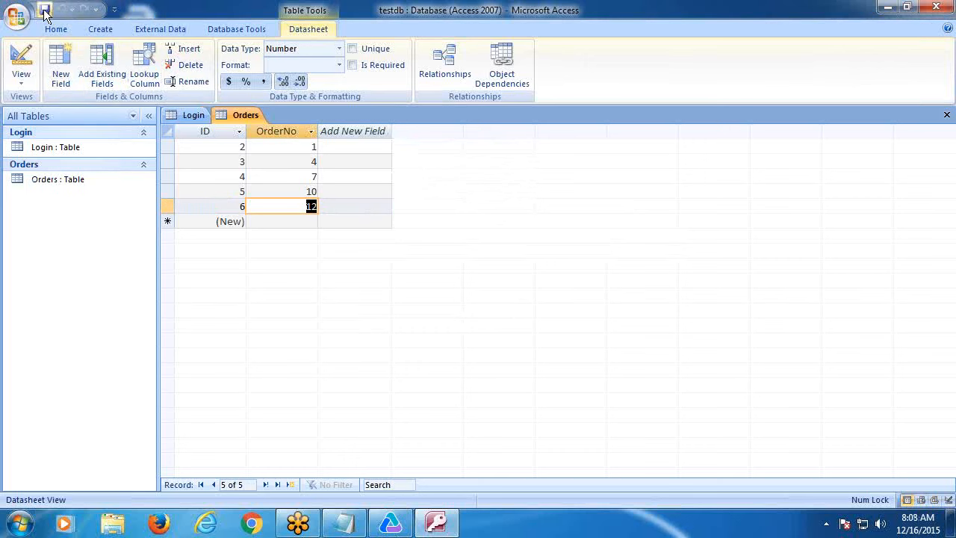
- Close Access, confirm testdb is in the Documents library, and return to UFT
{"action": "left_click", "coordinate": [936, 7]}
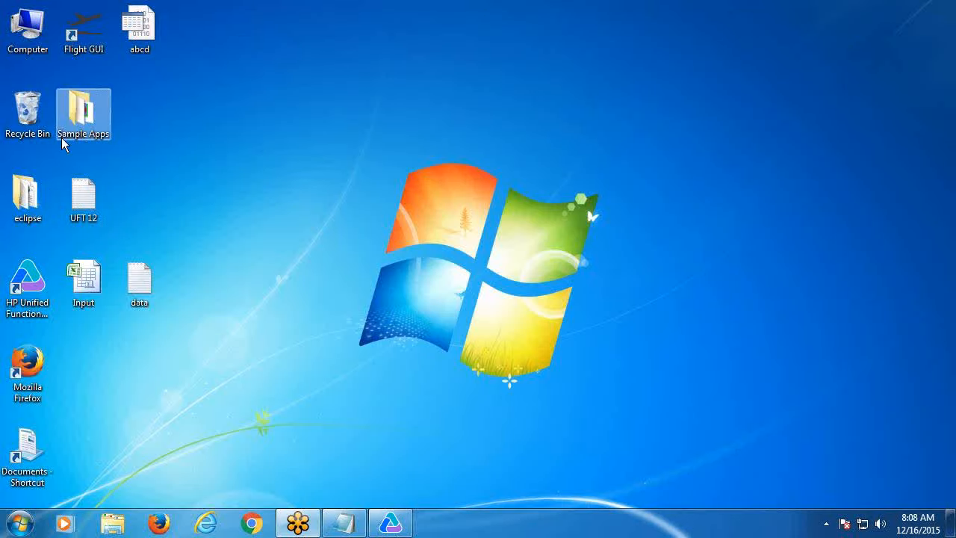
{"action": "double_click", "coordinate": [28, 463]}
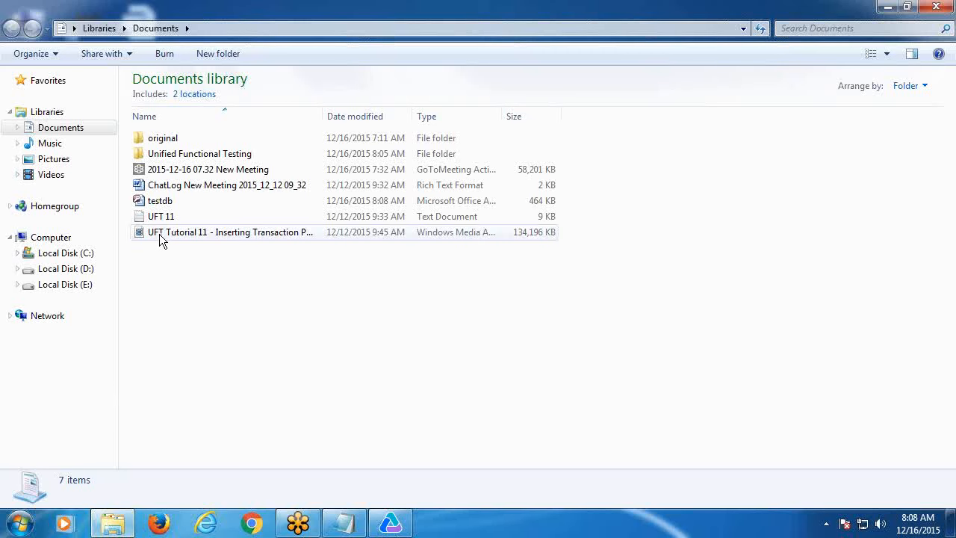
{"action": "left_click", "coordinate": [163, 201]}
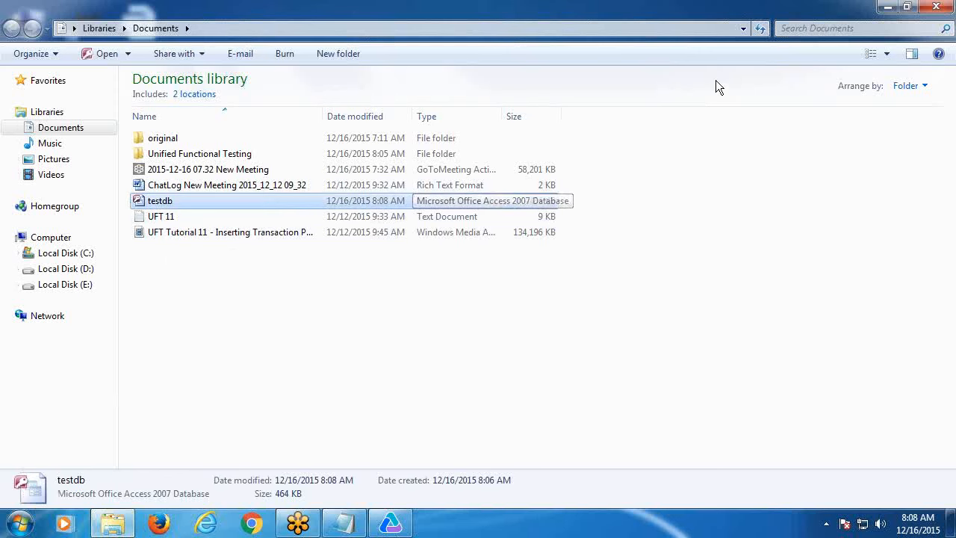
{"action": "left_click", "coordinate": [935, 7]}
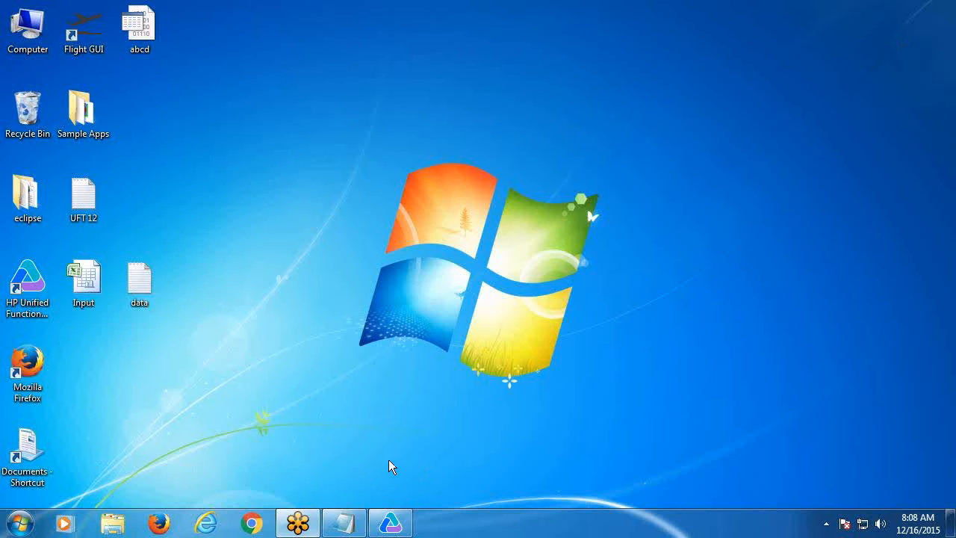
{"action": "left_click", "coordinate": [390, 523]}
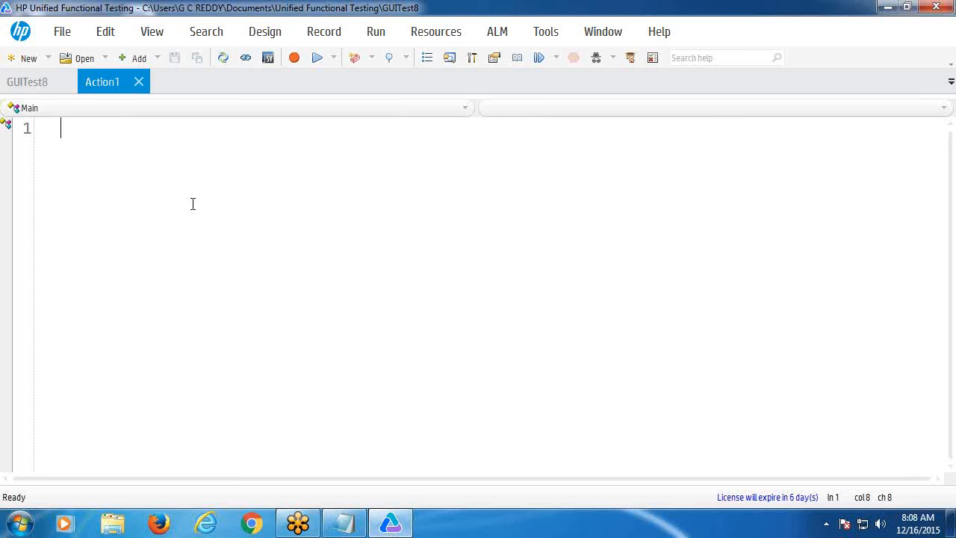
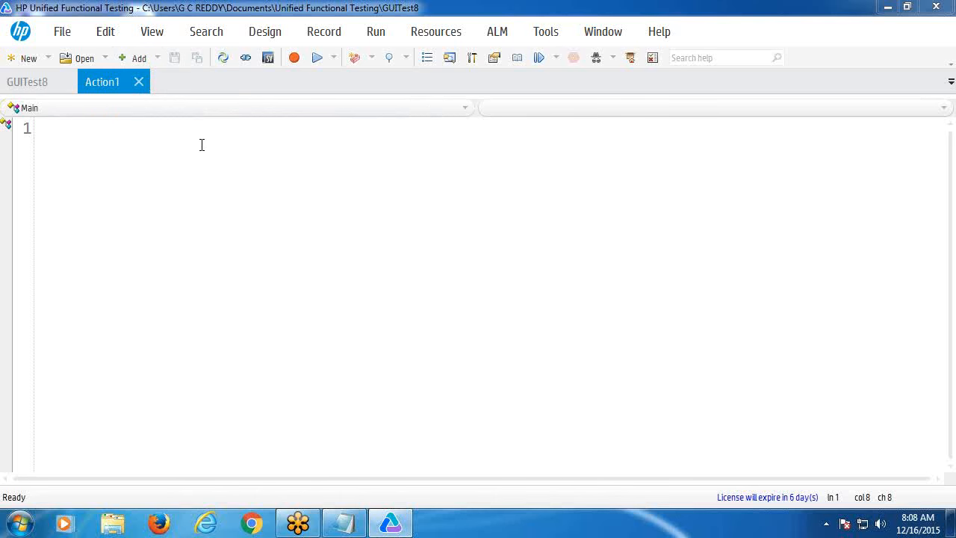
- Display the Data table pane beneath the Action1 script and enlarge it
{"action": "left_click", "coordinate": [145, 34]}
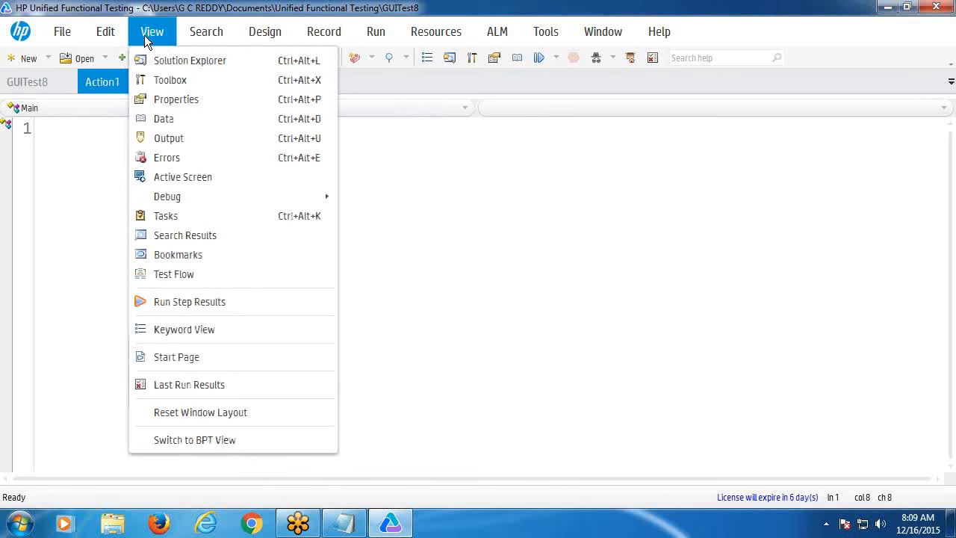
{"action": "left_click", "coordinate": [165, 120]}
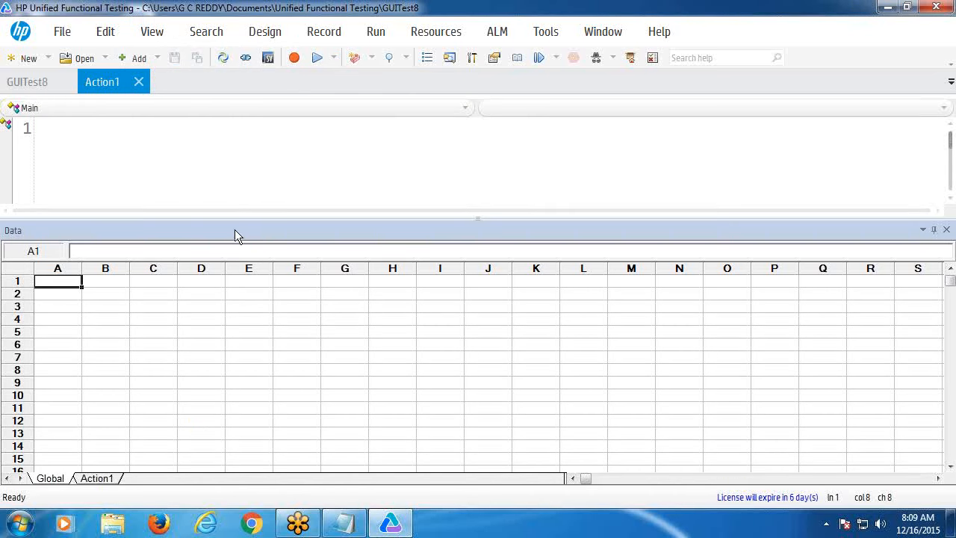
{"action": "left_click_drag", "start_coordinate": [470, 222], "coordinate": [476, 176]}
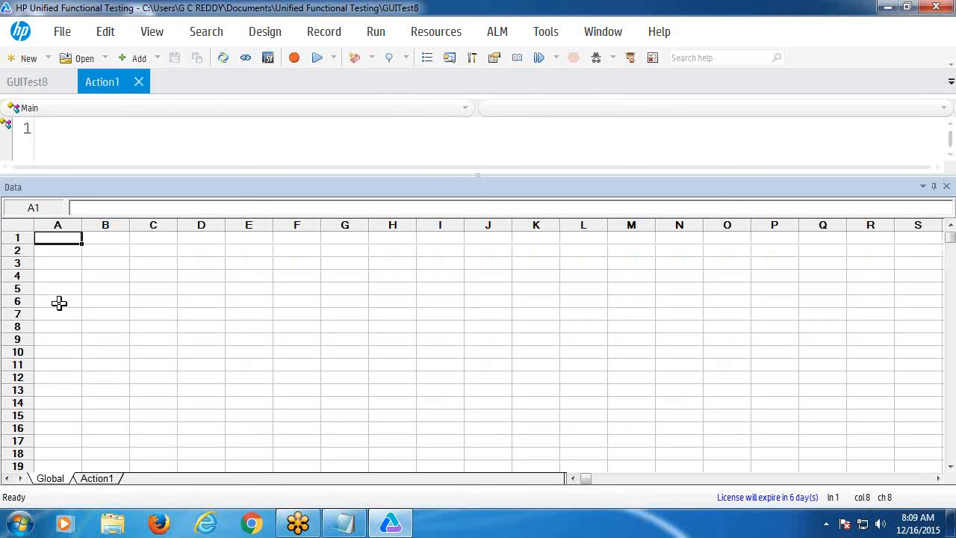
- From cell A1's context menu, choose Sheet > Import > From Database for the Global sheet
{"action": "right_click", "coordinate": [57, 239]}
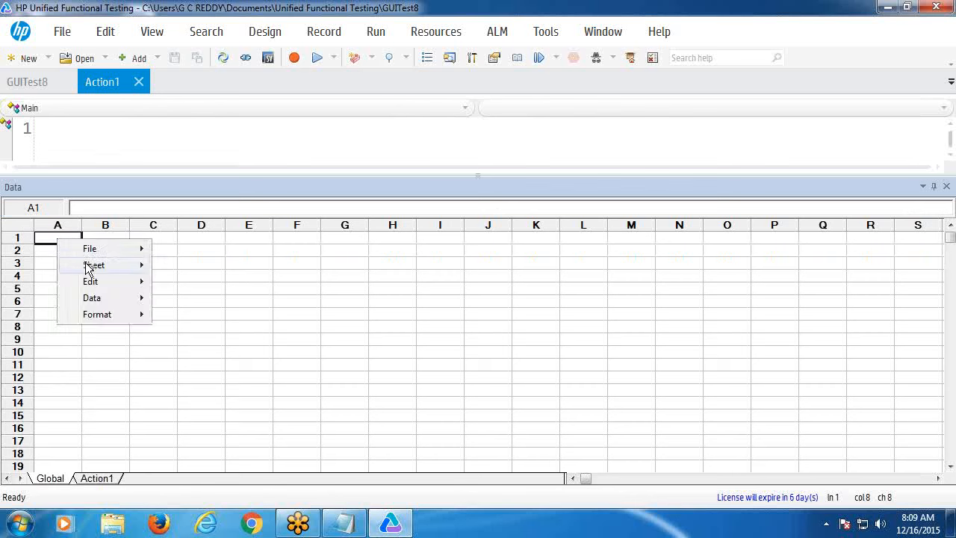
{"action": "mouse_move", "coordinate": [87, 269]}
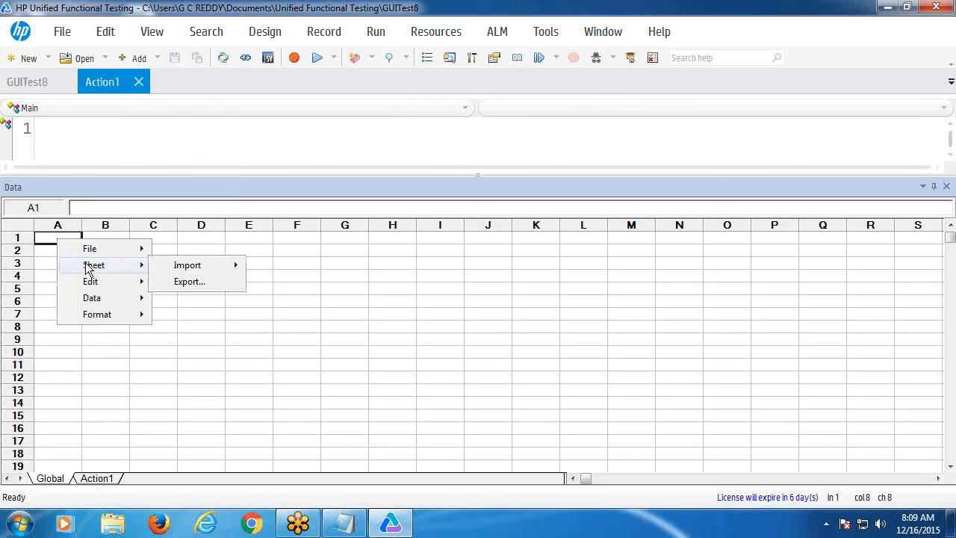
{"action": "mouse_move", "coordinate": [176, 273]}
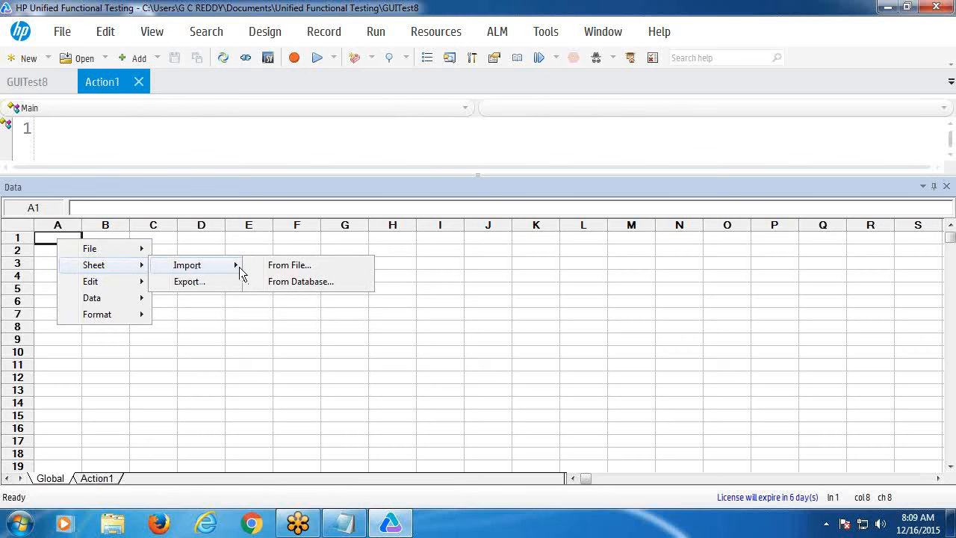
{"action": "left_click", "coordinate": [299, 283]}
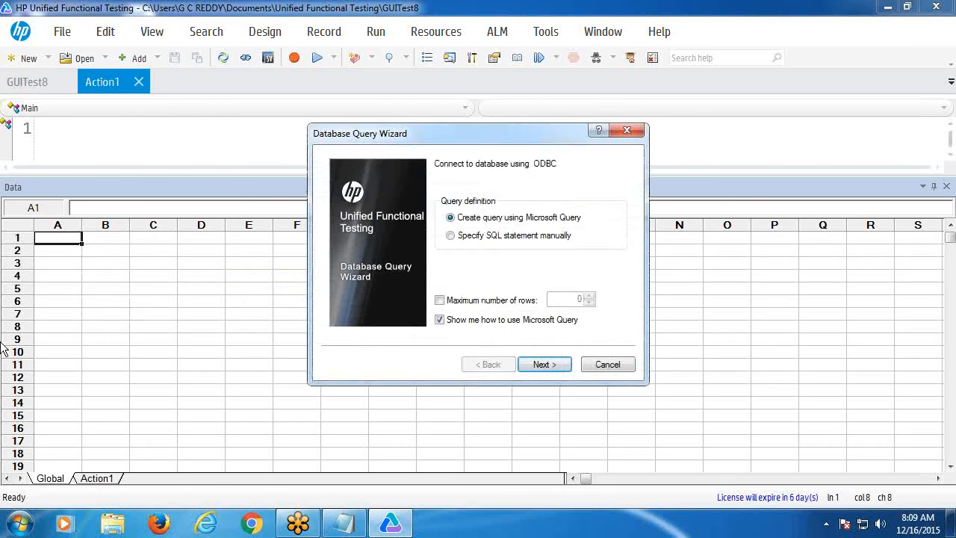
- Choose 'Specify SQL statement manually' and begin creating a connection string
{"action": "left_click", "coordinate": [450, 237]}
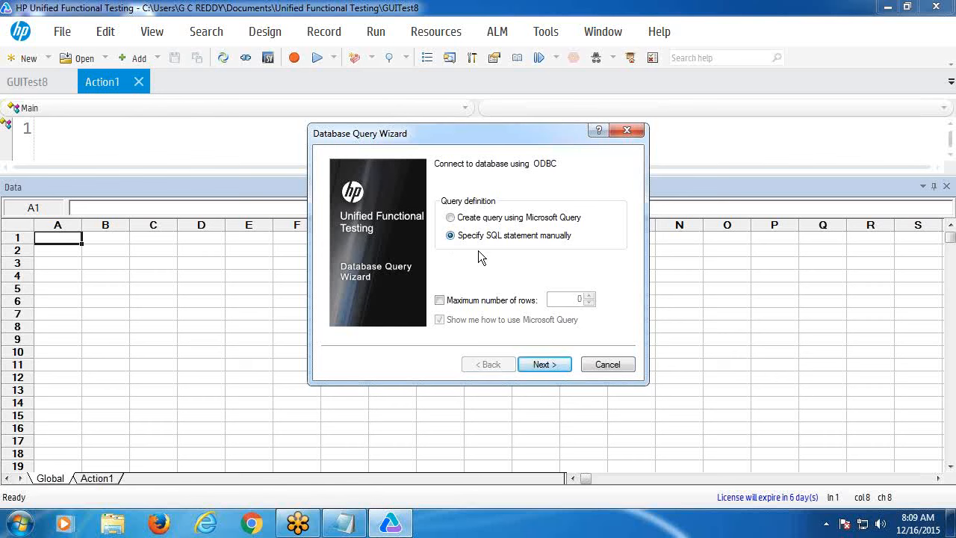
{"action": "left_click", "coordinate": [544, 365]}
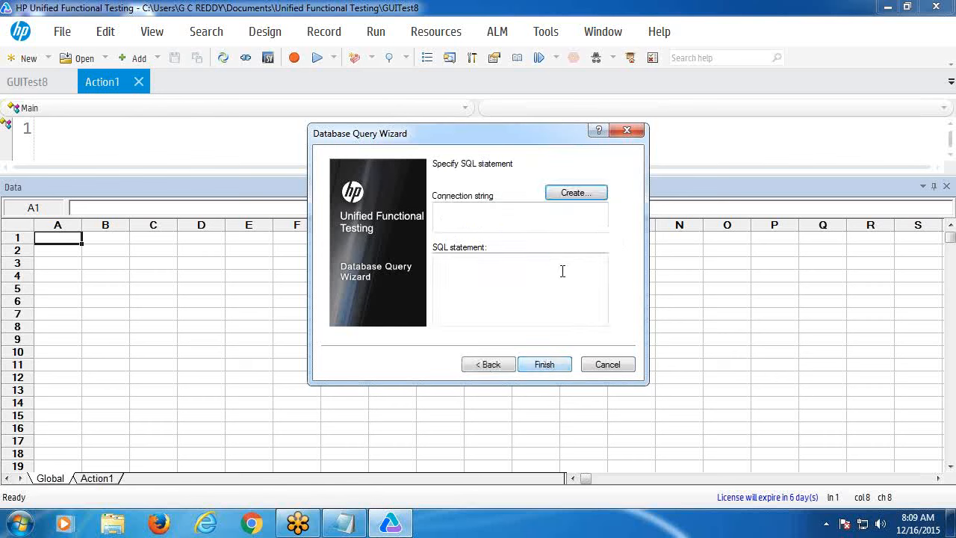
{"action": "left_click", "coordinate": [577, 196]}
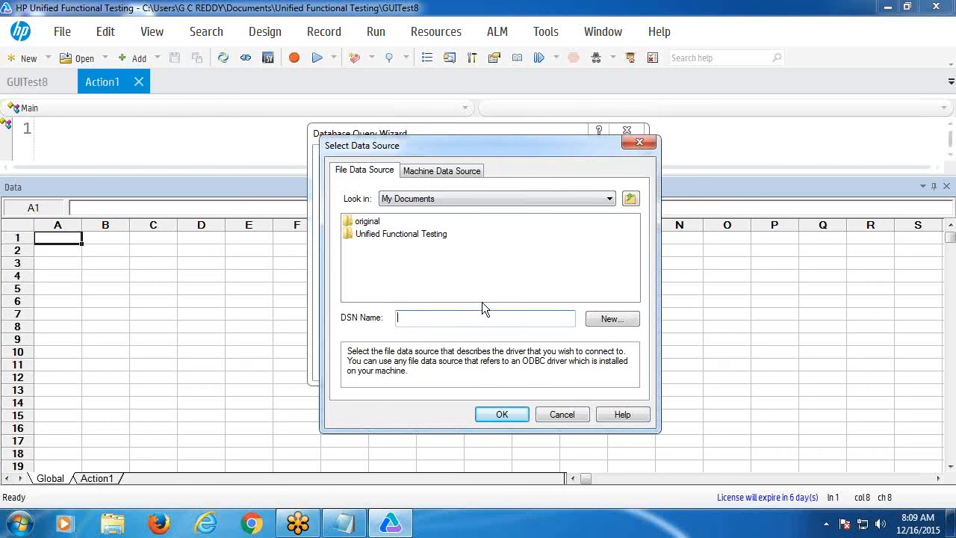
- Start a new file data source using the Microsoft Access Driver (*.mdb, *.accdb)
{"action": "left_click", "coordinate": [610, 319]}
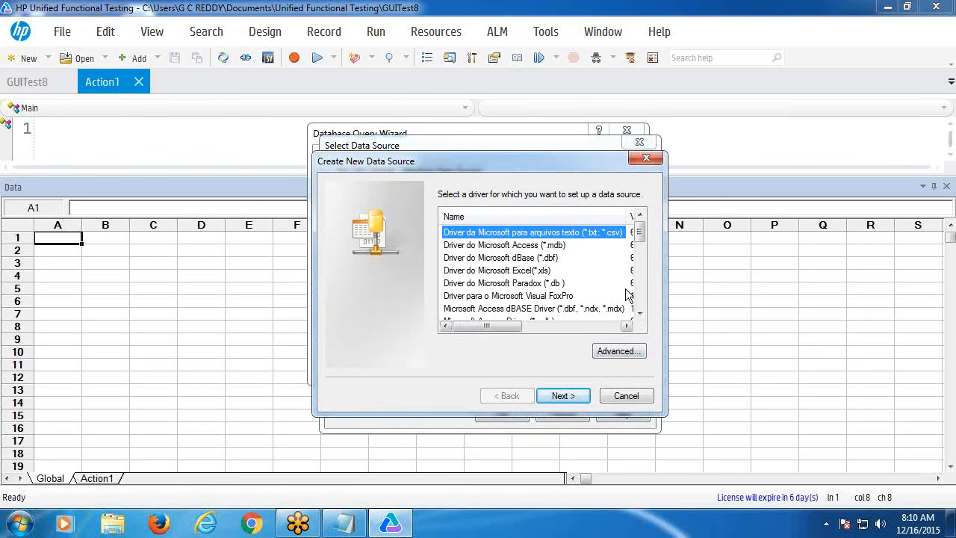
{"action": "left_click_drag", "start_coordinate": [640, 239], "coordinate": [639, 252]}
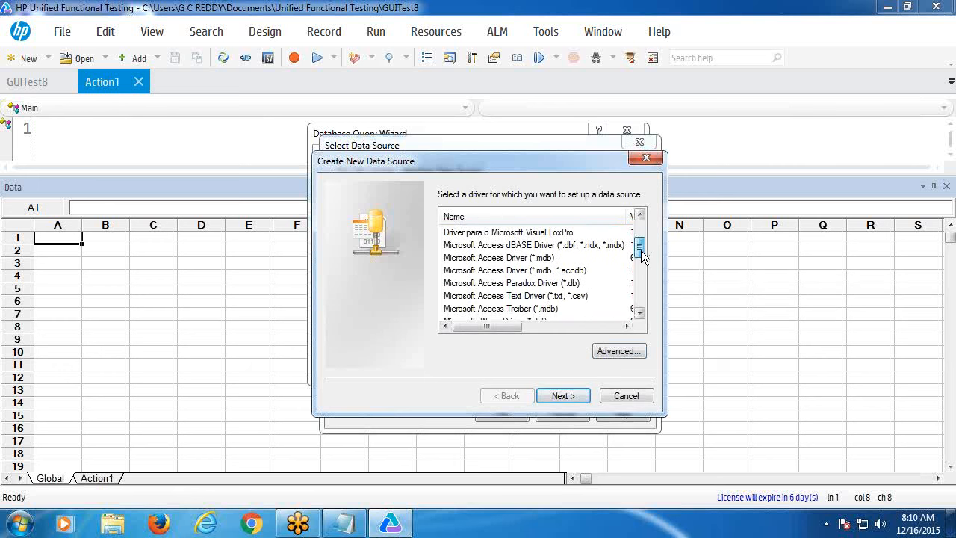
{"action": "left_click", "coordinate": [581, 273]}
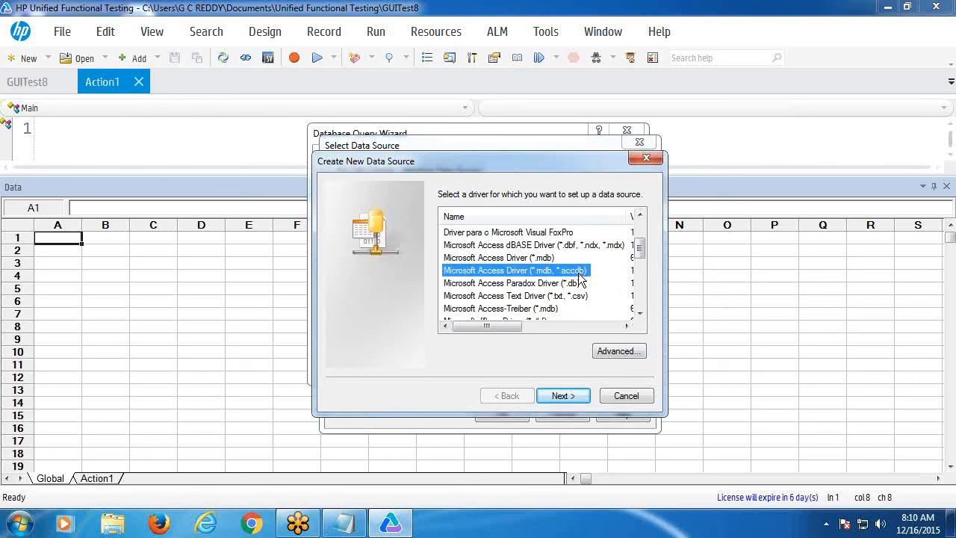
{"action": "left_click", "coordinate": [561, 396]}
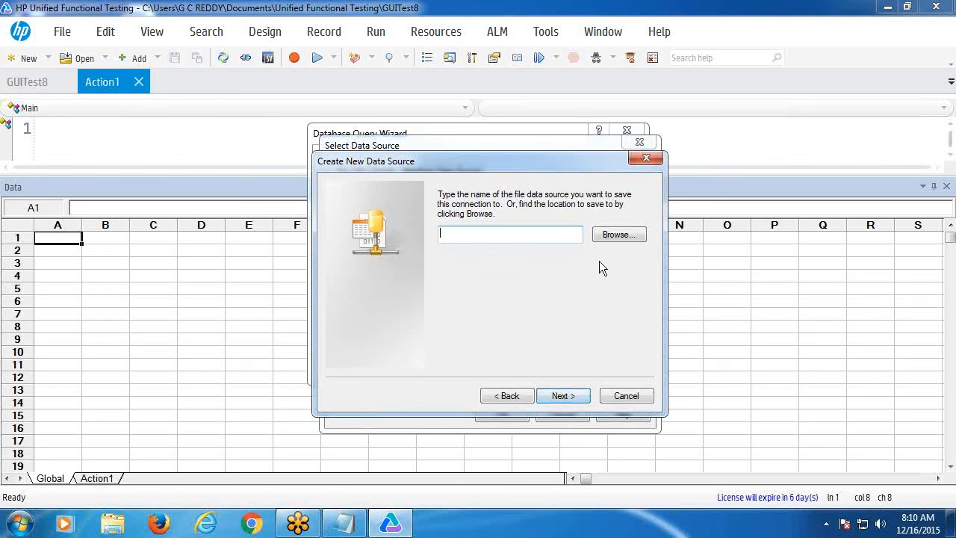
- Save the data source as December on the Desktop and finish creating it
{"action": "left_click", "coordinate": [608, 235]}
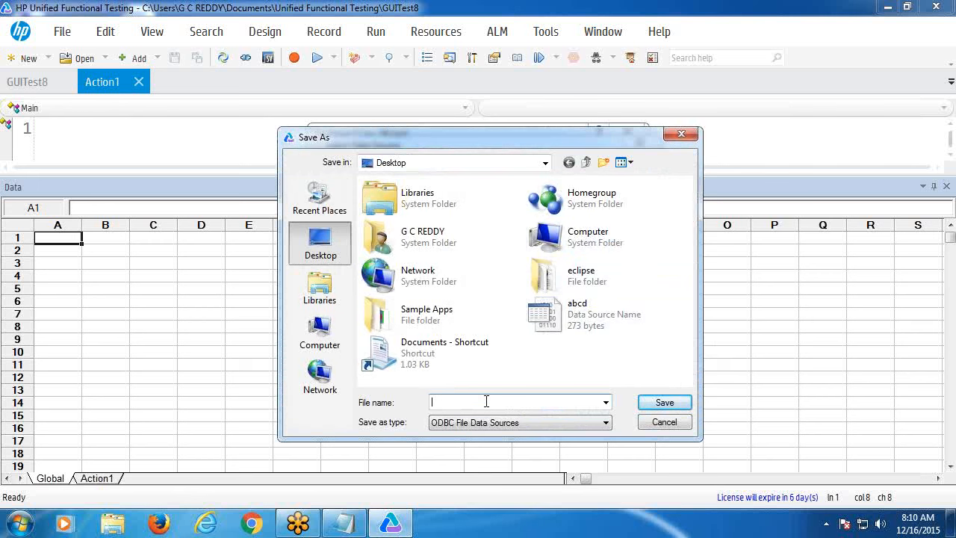
{"action": "type", "text": "December"}
{"action": "left_click", "coordinate": [661, 404]}
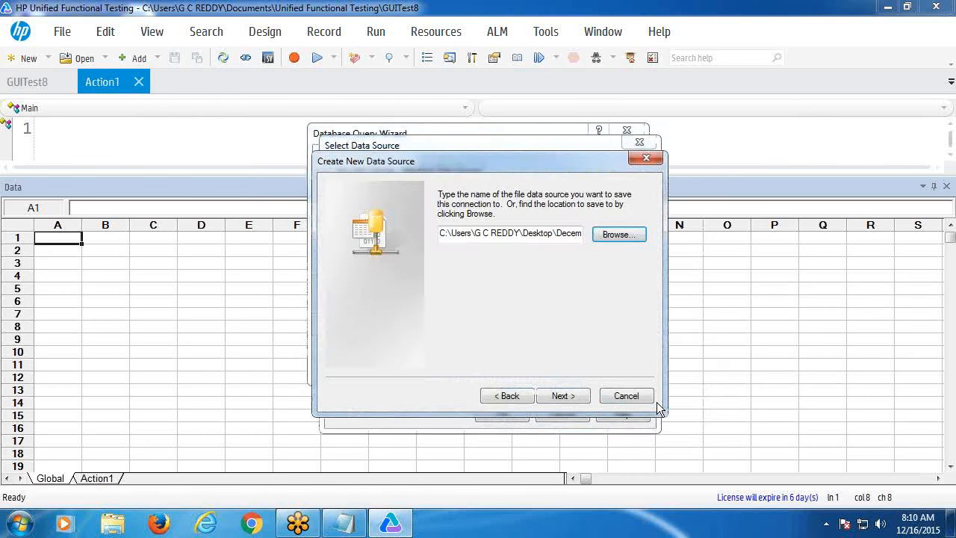
{"action": "left_click", "coordinate": [561, 395]}
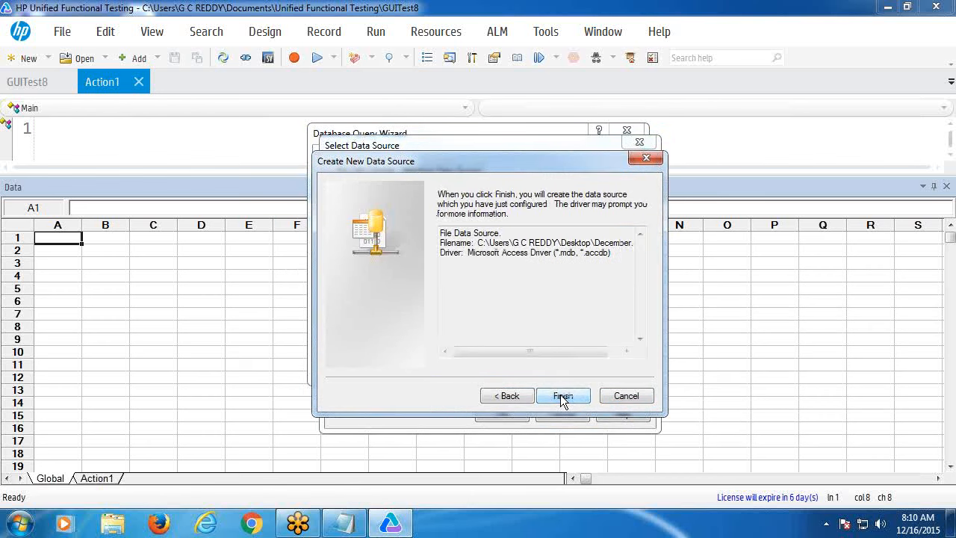
{"action": "left_click", "coordinate": [559, 395]}
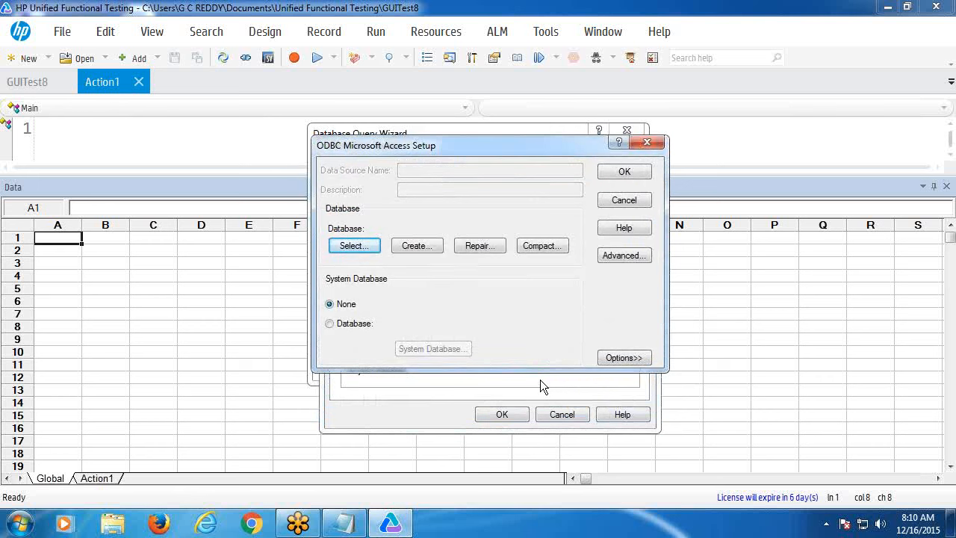
- Browse for the Access database, moving up to the root of drive C
{"action": "left_click", "coordinate": [358, 248]}
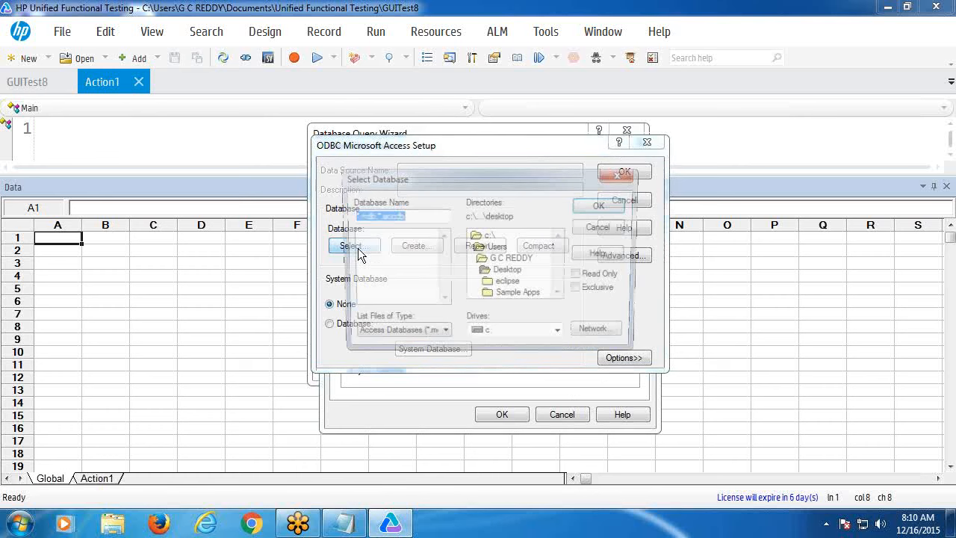
{"action": "left_click", "coordinate": [509, 273]}
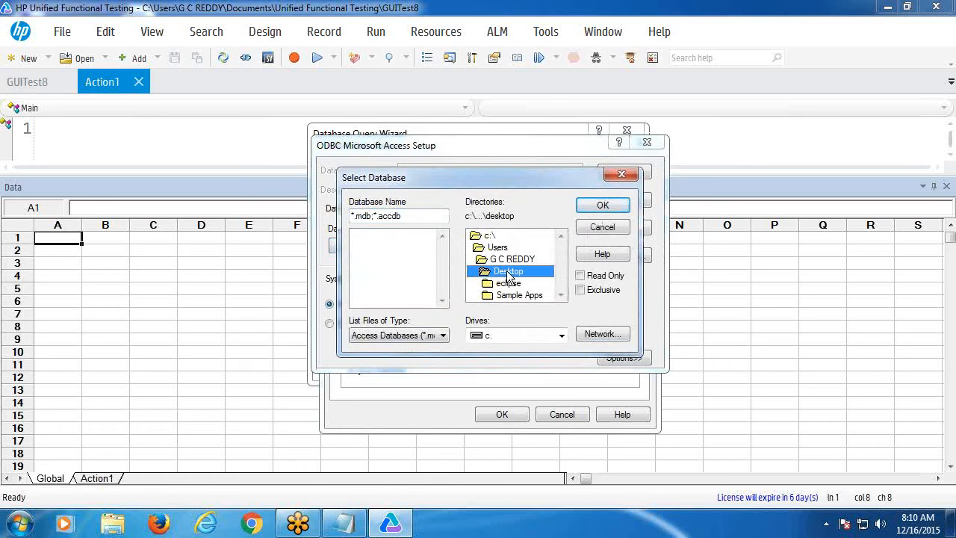
{"action": "left_click", "coordinate": [508, 259]}
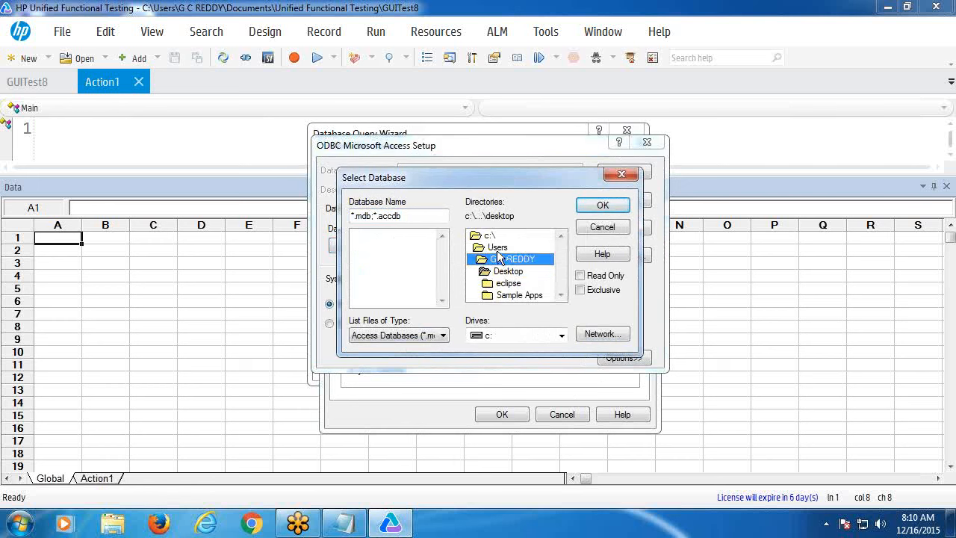
{"action": "left_click", "coordinate": [486, 237]}
{"action": "double_click", "coordinate": [487, 237]}
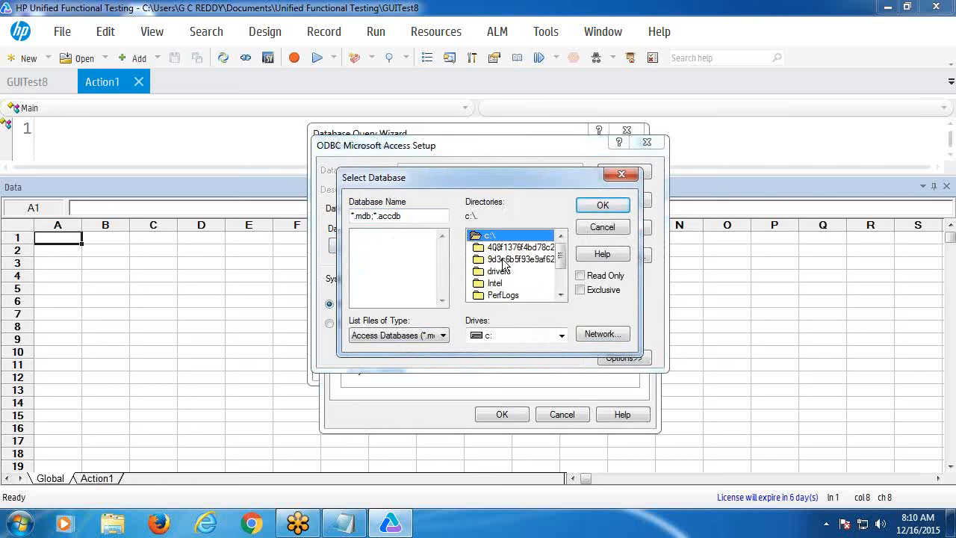
{"action": "left_click", "coordinate": [560, 295]}
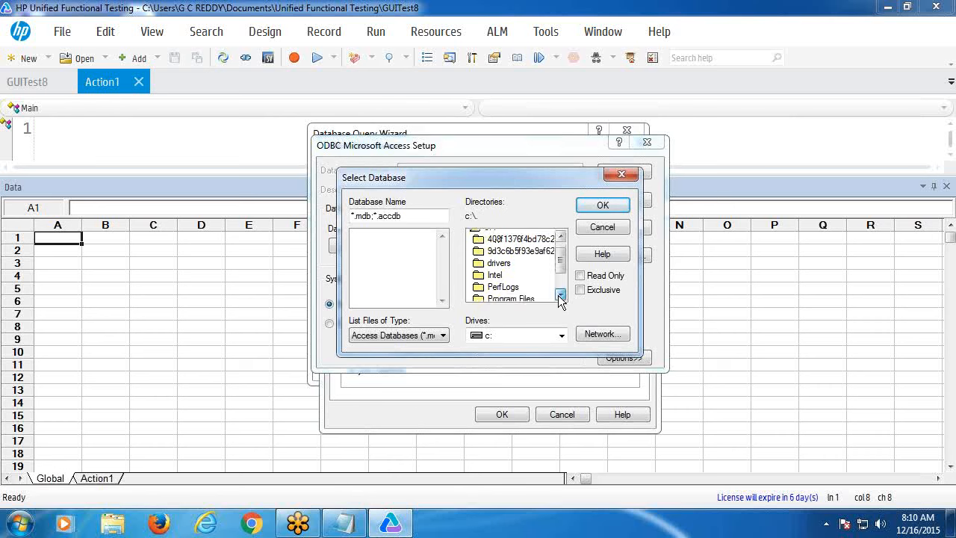
{"action": "left_click", "coordinate": [560, 295]}
{"action": "left_click", "coordinate": [560, 296]}
{"action": "left_click", "coordinate": [561, 295]}
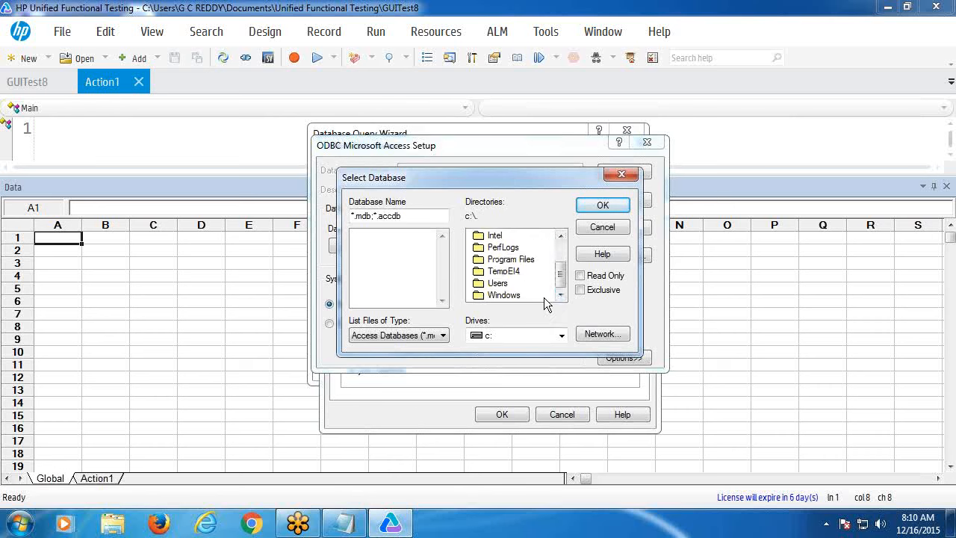
- Pick testdb.accdb from Users > user folder > Documents and confirm the Access setup
{"action": "left_click", "coordinate": [505, 287]}
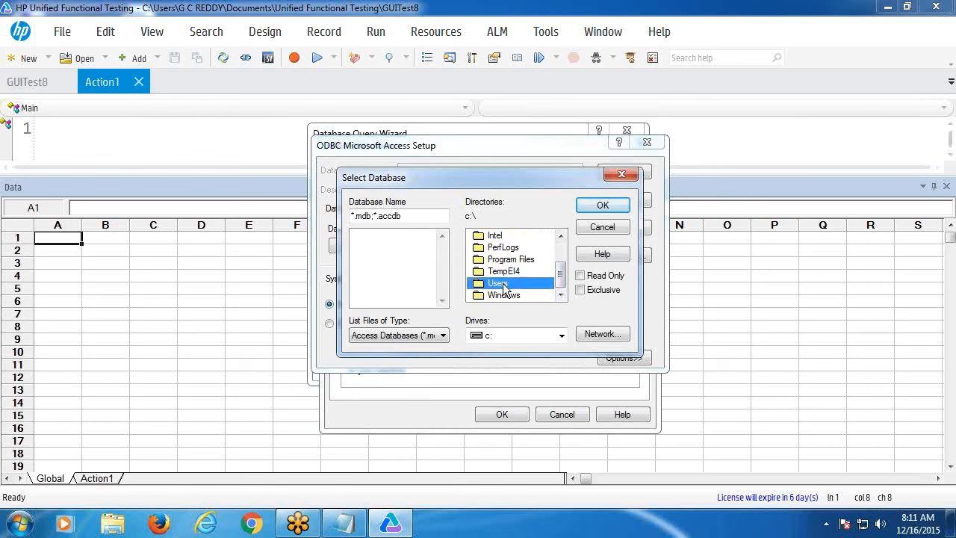
{"action": "double_click", "coordinate": [505, 286]}
{"action": "left_click", "coordinate": [506, 260]}
{"action": "double_click", "coordinate": [506, 260]}
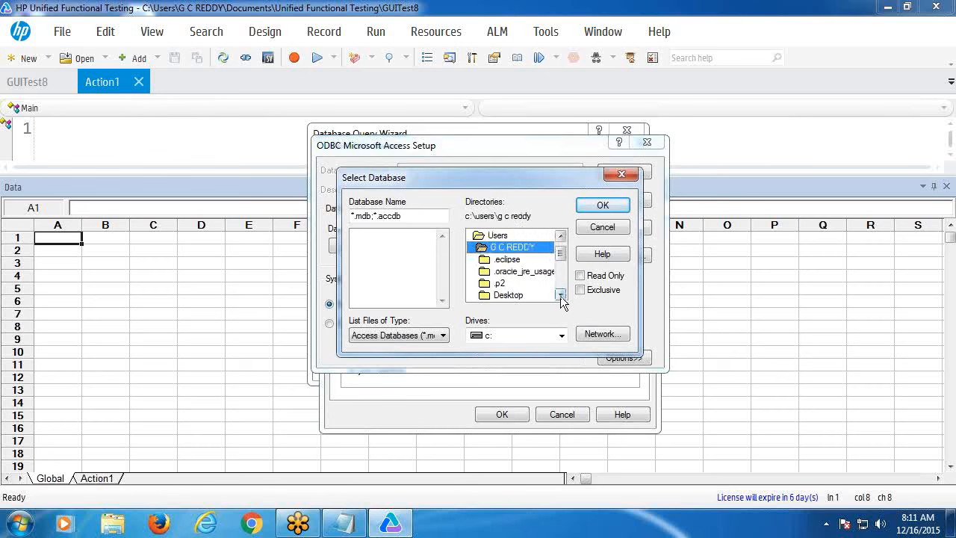
{"action": "double_click", "coordinate": [560, 295]}
{"action": "left_click", "coordinate": [561, 295]}
{"action": "left_click", "coordinate": [515, 272]}
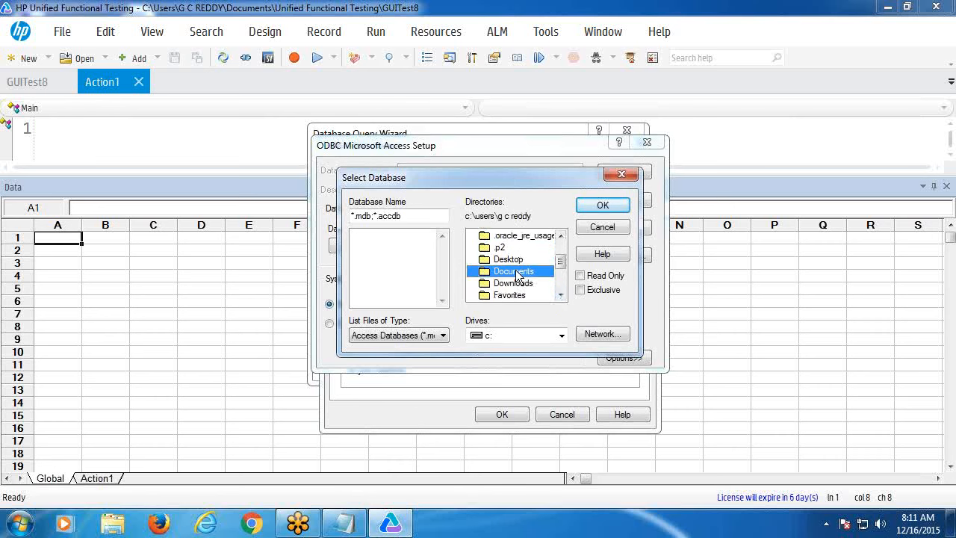
{"action": "double_click", "coordinate": [515, 272]}
{"action": "left_click", "coordinate": [377, 236]}
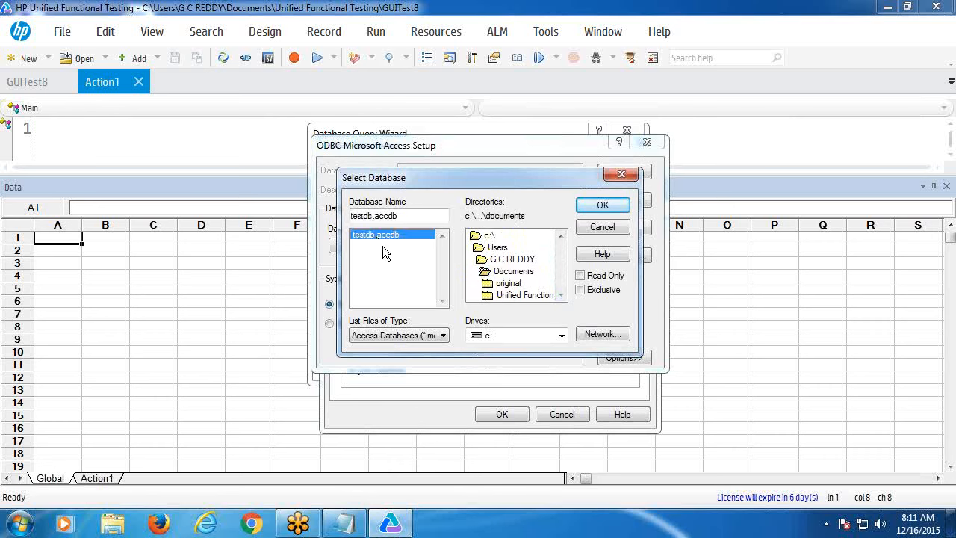
{"action": "left_click", "coordinate": [603, 207]}
{"action": "left_click", "coordinate": [622, 171]}
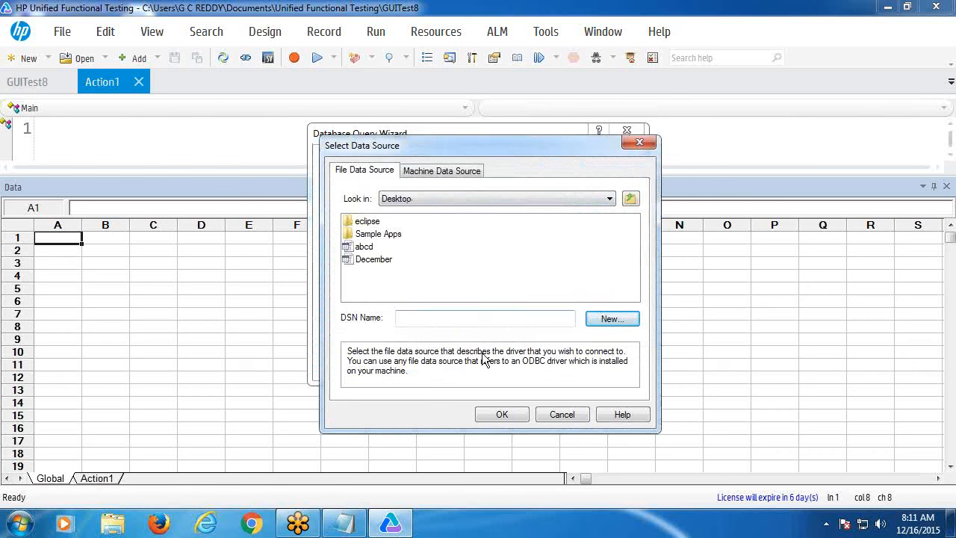
- Connect through the December DSN and enter the query 'Select Agent, Password from Login'
{"action": "left_click", "coordinate": [370, 261]}
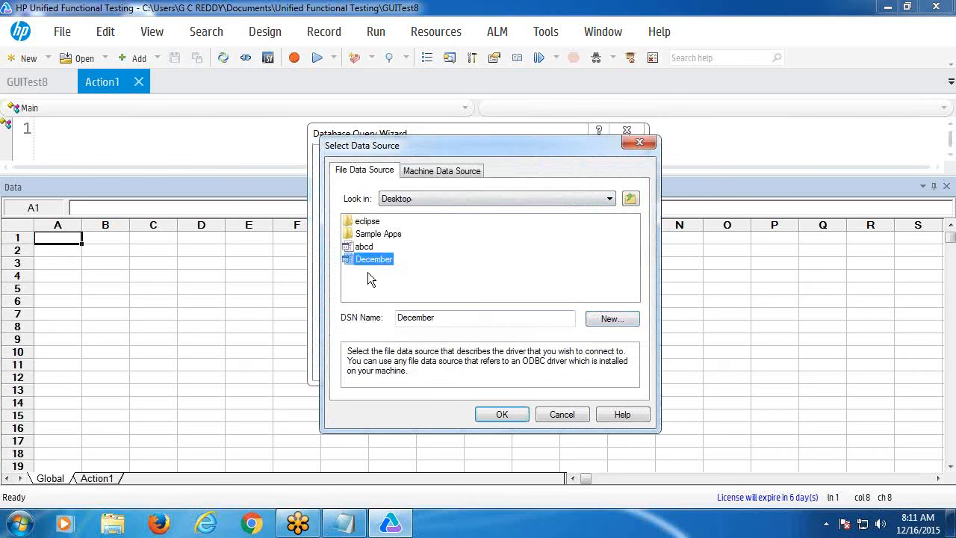
{"action": "left_click", "coordinate": [500, 414]}
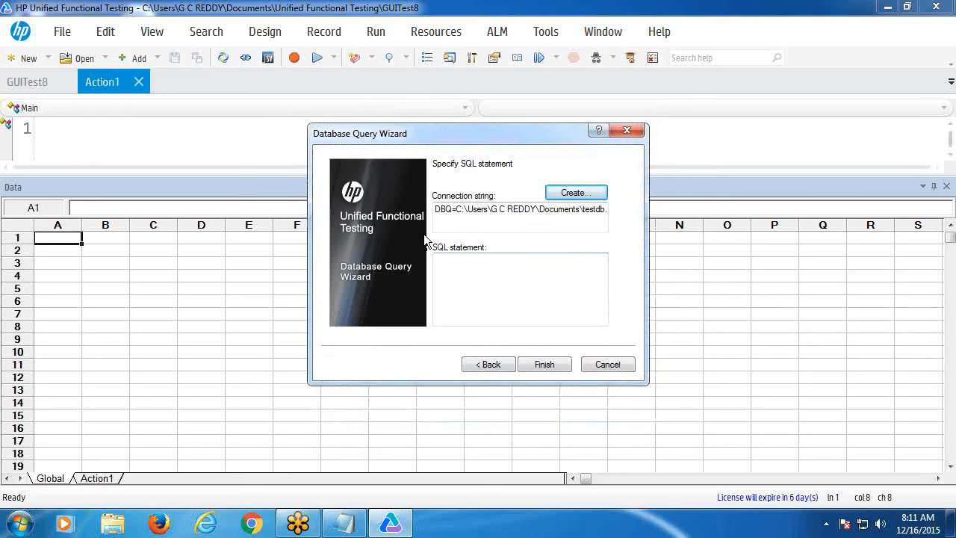
{"action": "left_click", "coordinate": [452, 268]}
{"action": "type", "text": "Select"}
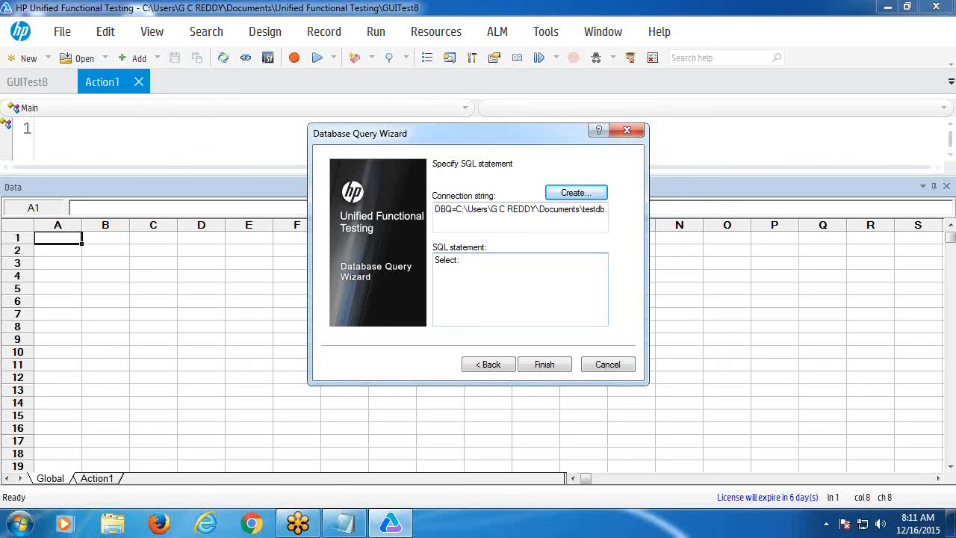
{"action": "type", "text": " Agent "}
{"action": "type", "text": " Password from Login"}
- Finish the wizard, importing Agent and Password rows test1 to test4 into the Global sheet
{"action": "left_click", "coordinate": [529, 366]}
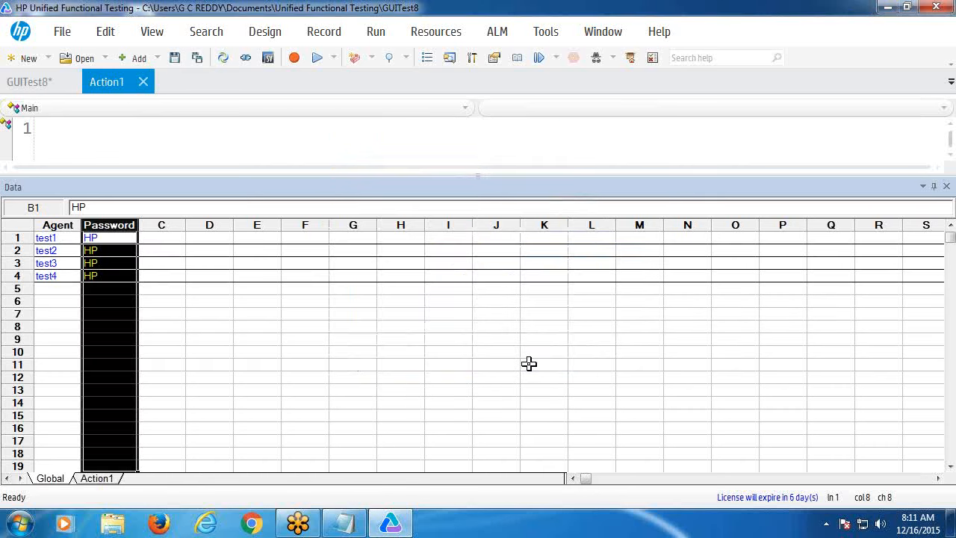
{"action": "left_click", "coordinate": [507, 364]}
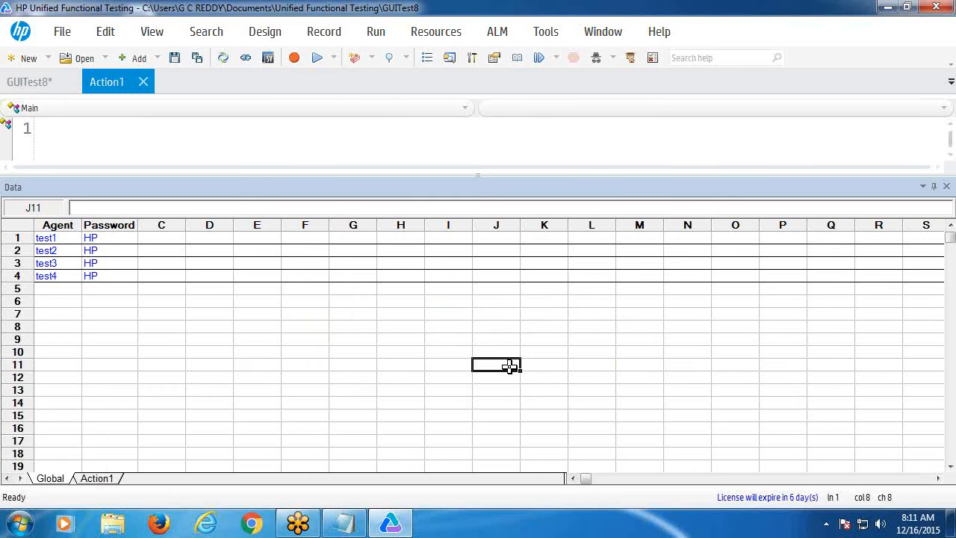
- Create the new test GUITest9 without saving changes to GUITest8
{"action": "left_click", "coordinate": [28, 60]}
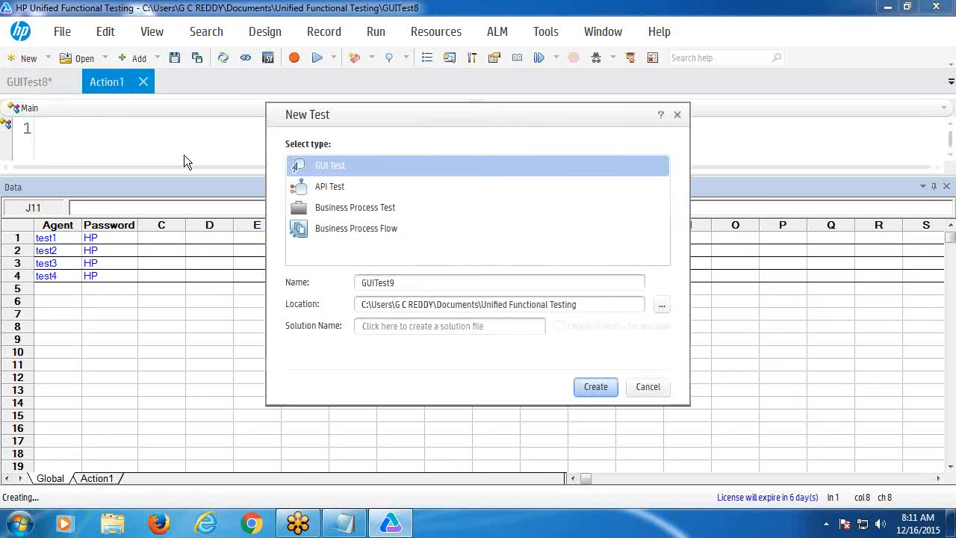
{"action": "left_click", "coordinate": [598, 387]}
{"action": "left_click", "coordinate": [565, 291]}
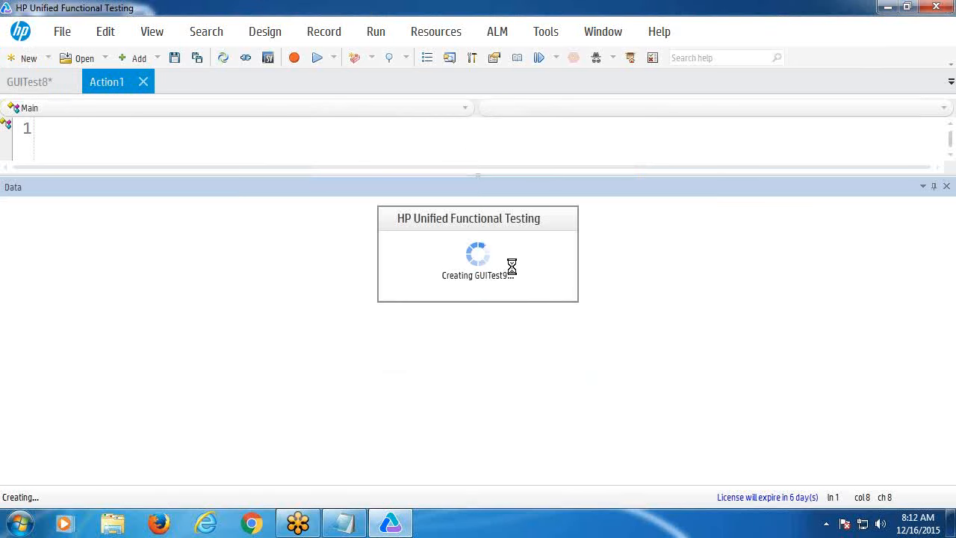
- Hide the Data pane, show the Action1 script, and minimise UFT
{"action": "left_click", "coordinate": [947, 186]}
{"action": "left_click", "coordinate": [105, 82]}
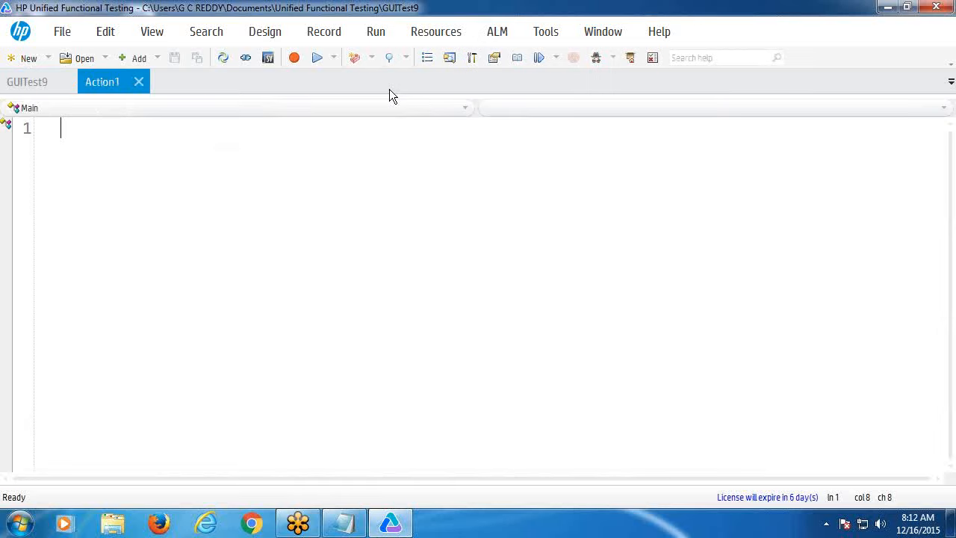
{"action": "left_click", "coordinate": [888, 7]}
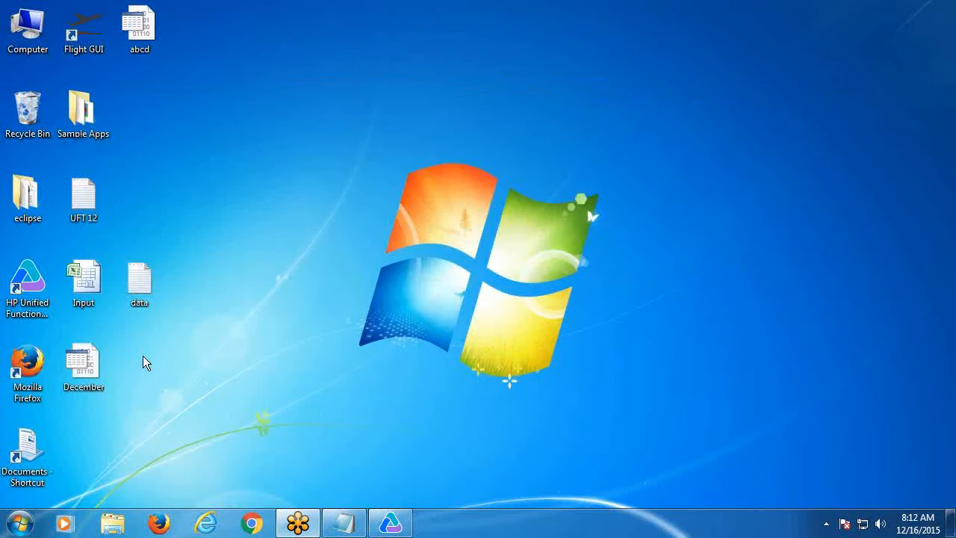